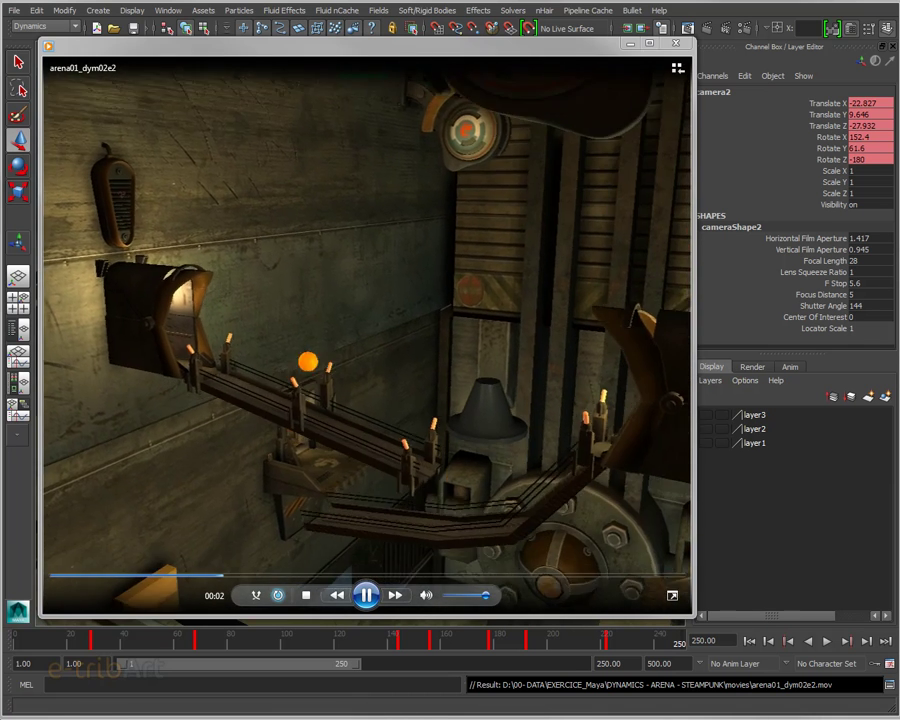
- Close the playblast, play to frame 29, and select the small boule_de_deplac sphere on the pipe
{"action": "left_click", "coordinate": [749, 640]}
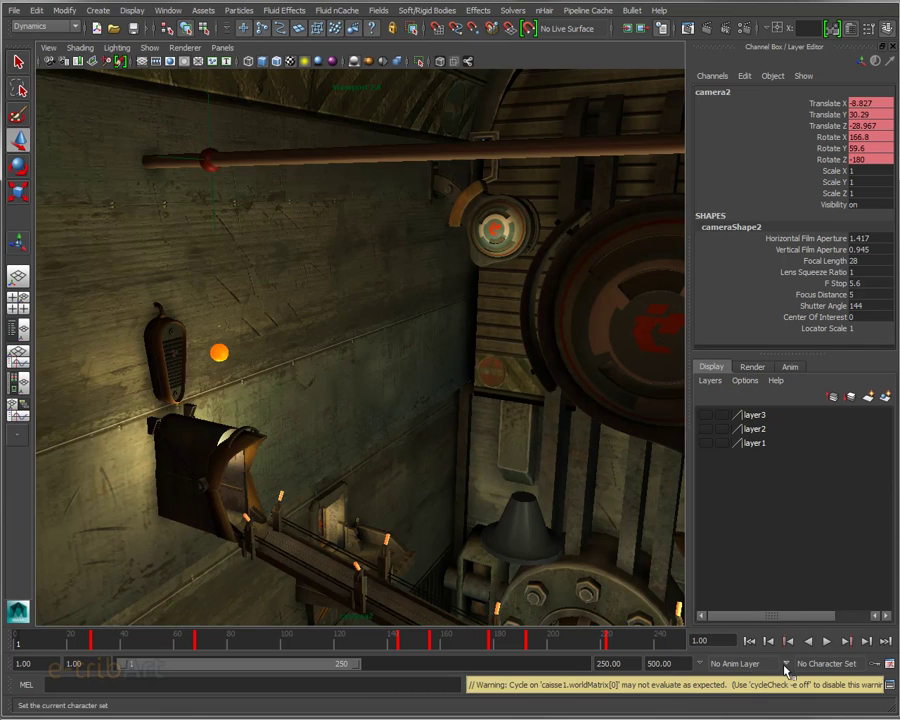
{"action": "left_click", "coordinate": [829, 643]}
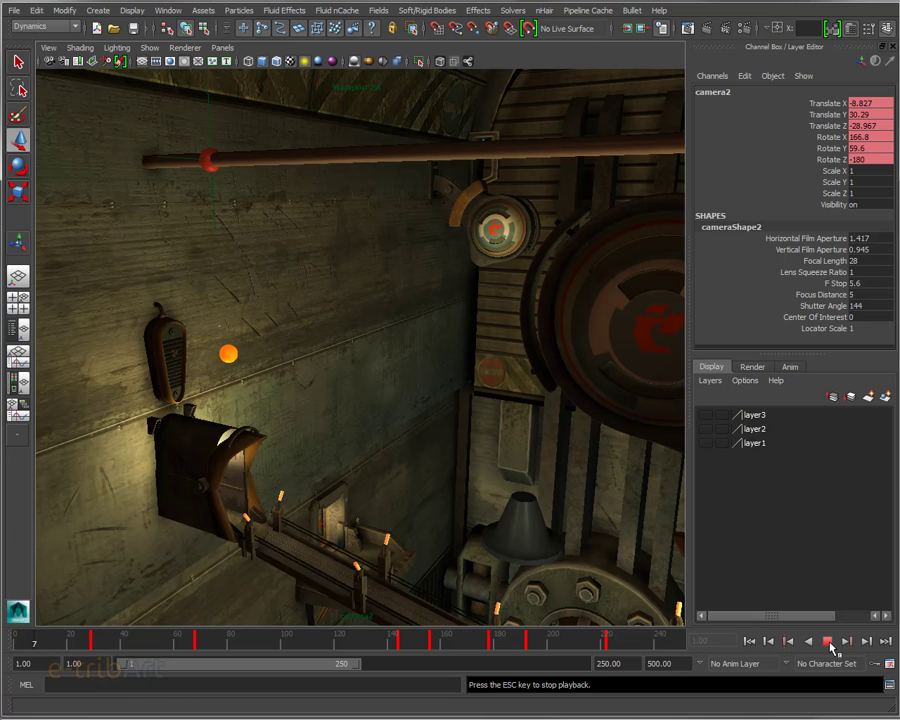
{"action": "left_click", "coordinate": [829, 643]}
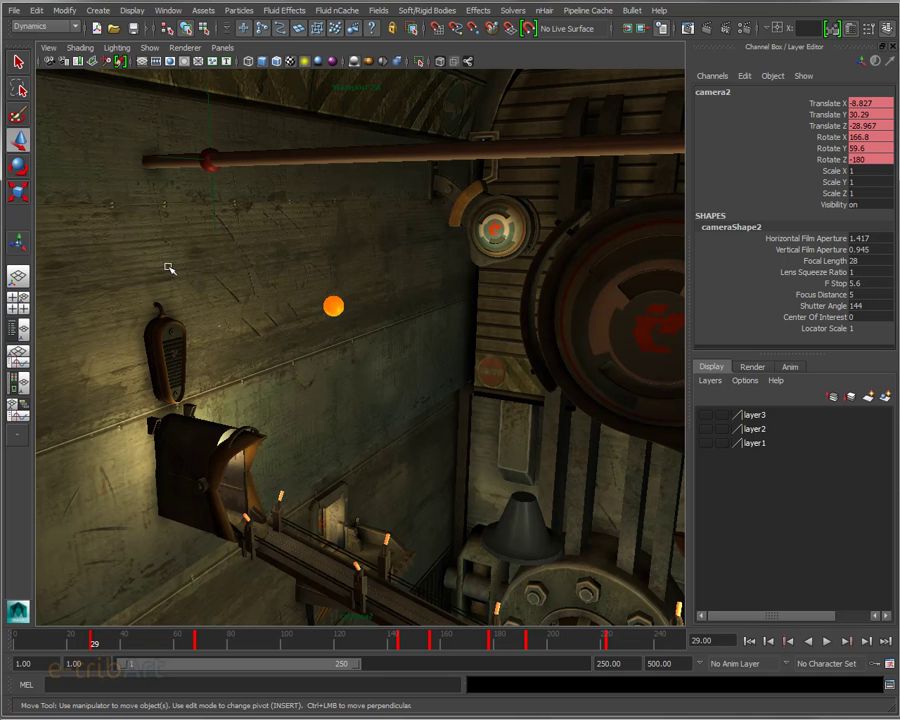
{"action": "left_click", "coordinate": [204, 166]}
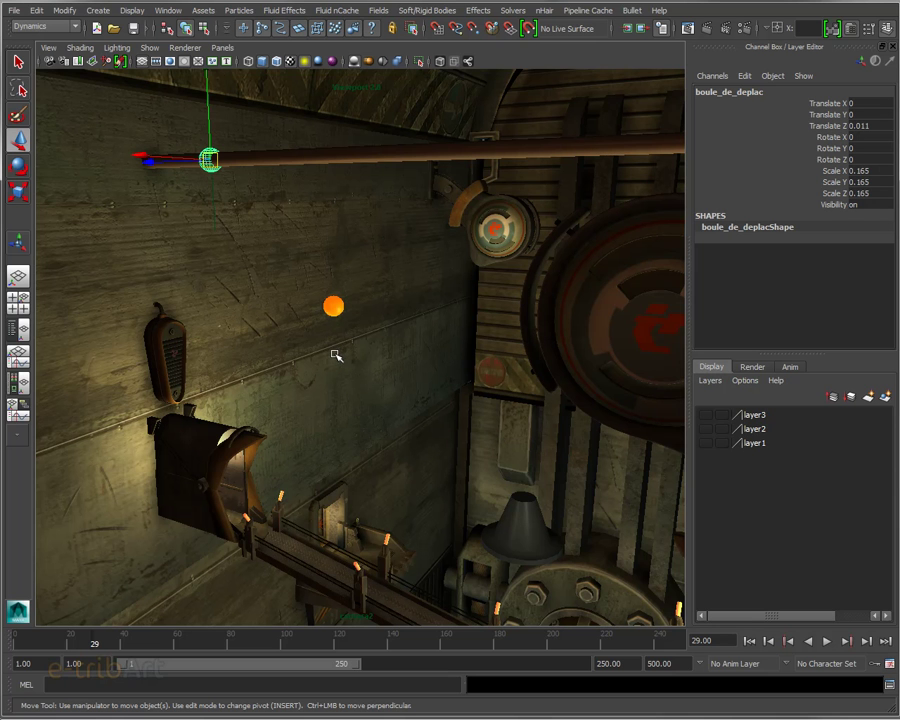
- Keep default viewport quality, reframe the view on the pipe, and select the orange Boule_energie sphere
{"action": "mouse_move", "coordinate": [335, 354]}
{"action": "left_mouse_down", "text": "alt"}
{"action": "mouse_move", "coordinate": [351, 354]}
{"action": "mouse_move", "coordinate": [339, 356]}
{"action": "left_mouse_up", "text": "alt"}
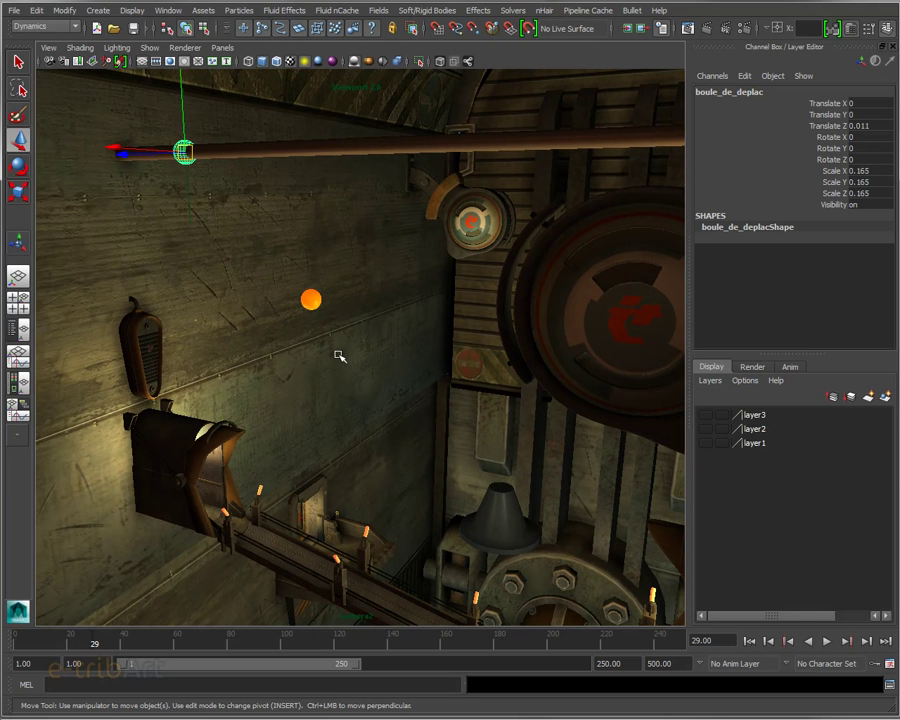
{"action": "left_click", "coordinate": [185, 47]}
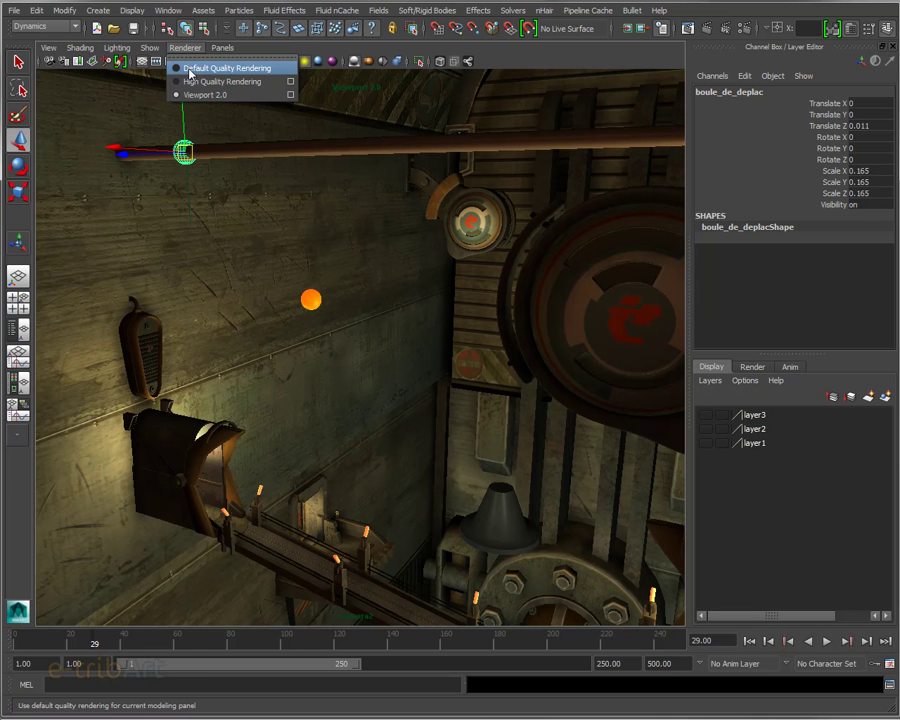
{"action": "left_click", "coordinate": [190, 70]}
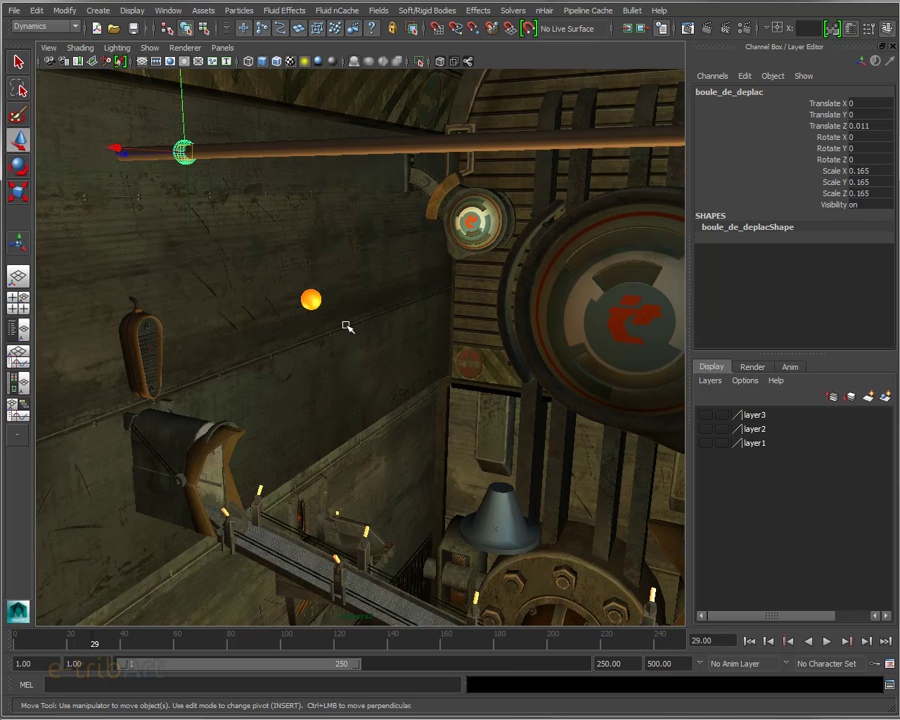
{"action": "mouse_move", "coordinate": [341, 329]}
{"action": "left_mouse_down", "text": "alt"}
{"action": "mouse_move", "coordinate": [322, 336]}
{"action": "mouse_move", "coordinate": [338, 326]}
{"action": "mouse_move", "coordinate": [338, 336]}
{"action": "left_mouse_up", "text": "alt"}
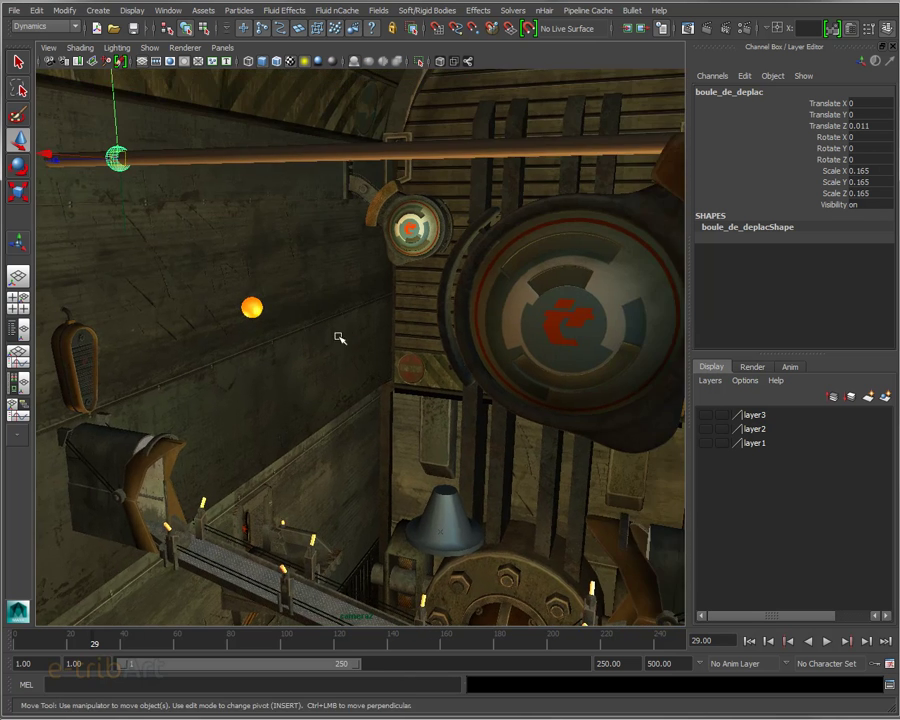
{"action": "middle_click_drag", "start_coordinate": [338, 336], "coordinate": [570, 353], "text": "alt"}
{"action": "mouse_move", "coordinate": [570, 353]}
{"action": "left_mouse_down", "text": "alt"}
{"action": "mouse_move", "coordinate": [484, 362]}
{"action": "mouse_move", "coordinate": [450, 350]}
{"action": "left_mouse_up", "text": "alt"}
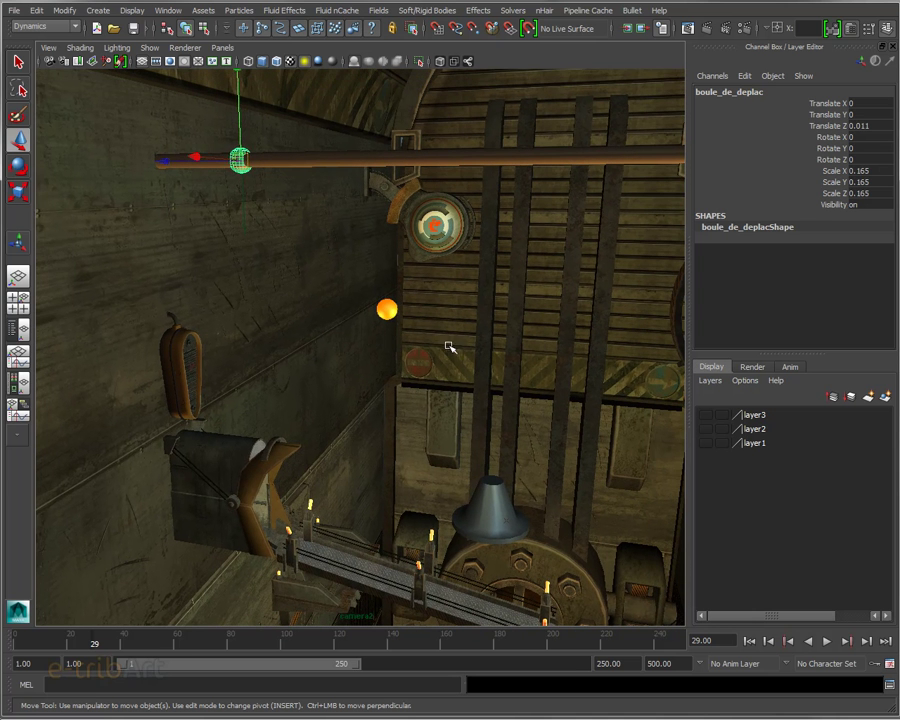
{"action": "left_click", "coordinate": [388, 310]}
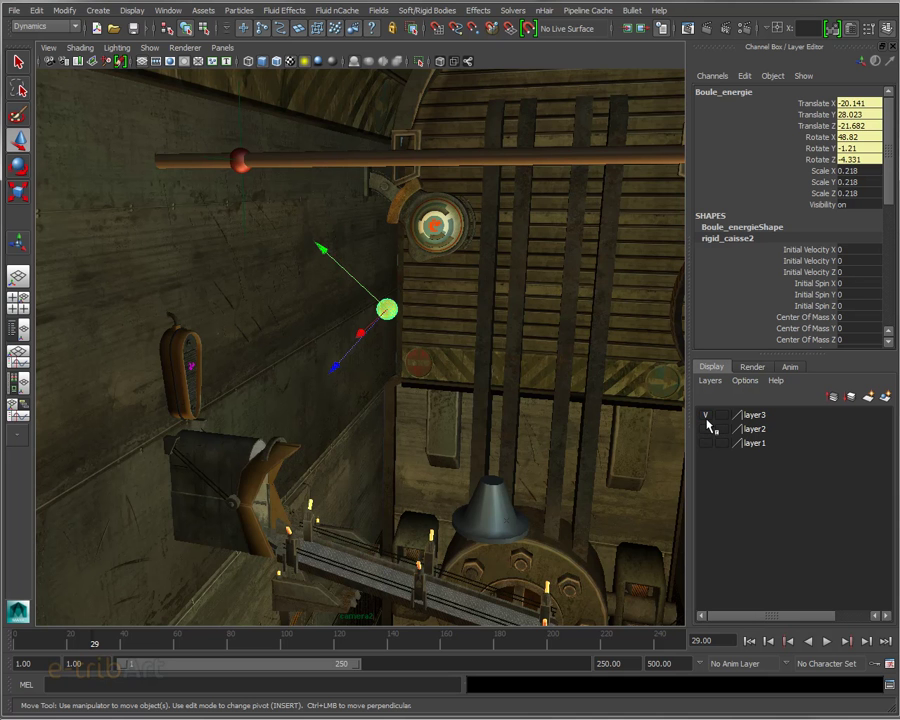
- Select the nail constraint line, rewind to frame 1, and open the Outliner with Shift+O
{"action": "left_click", "coordinate": [315, 229]}
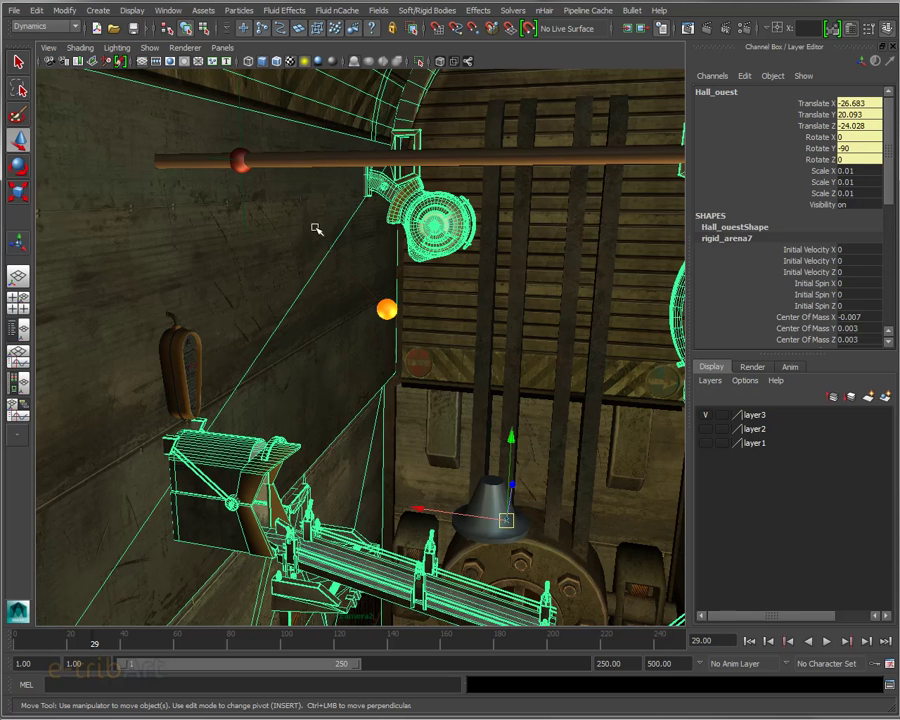
{"action": "left_click", "coordinate": [300, 220]}
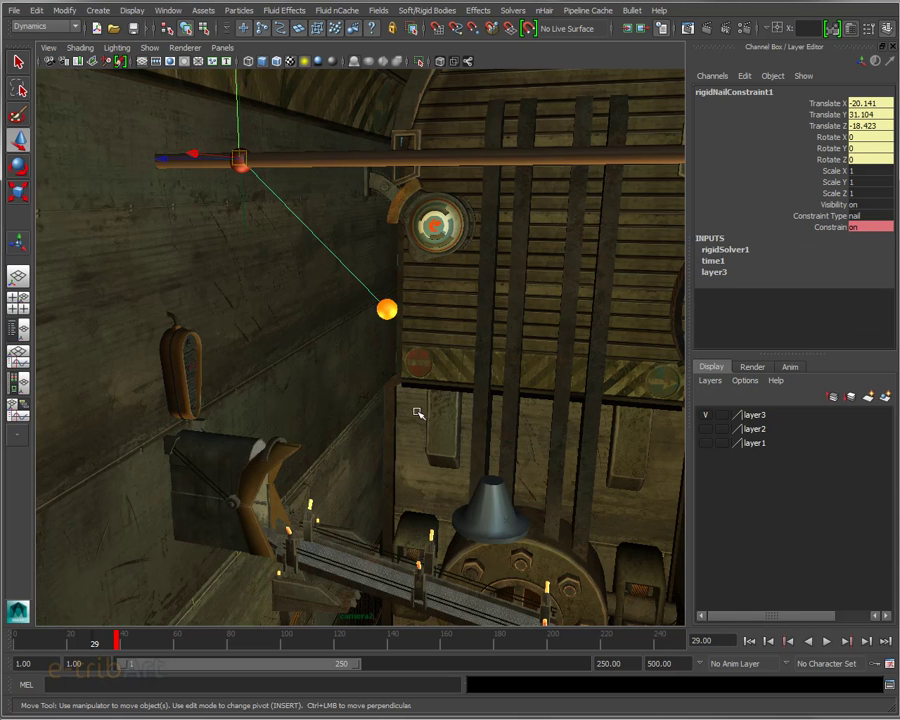
{"action": "left_click", "coordinate": [751, 644]}
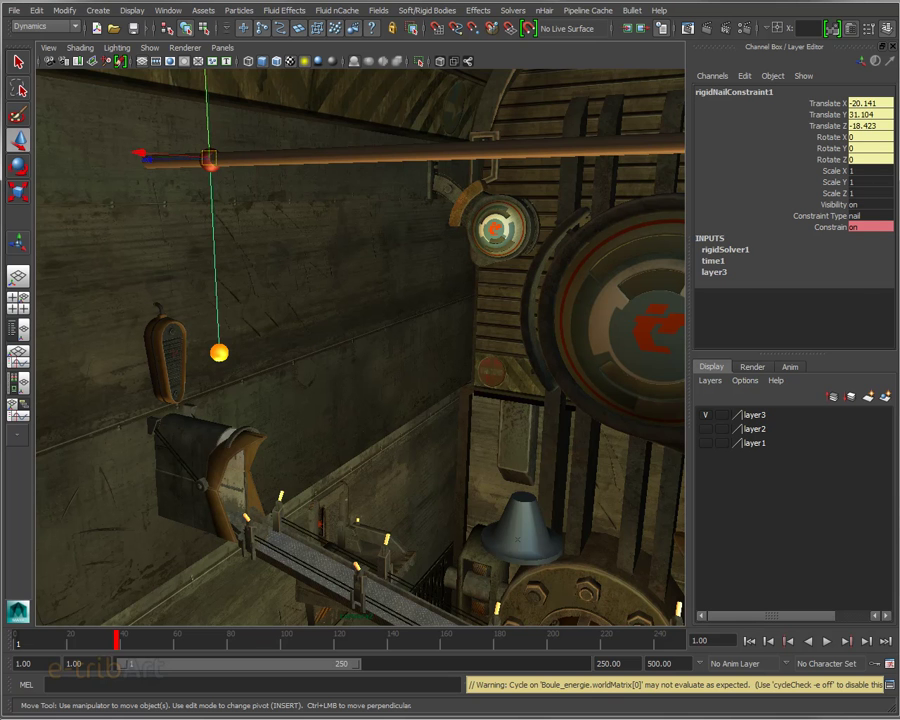
{"action": "key", "text": "shift+o"}
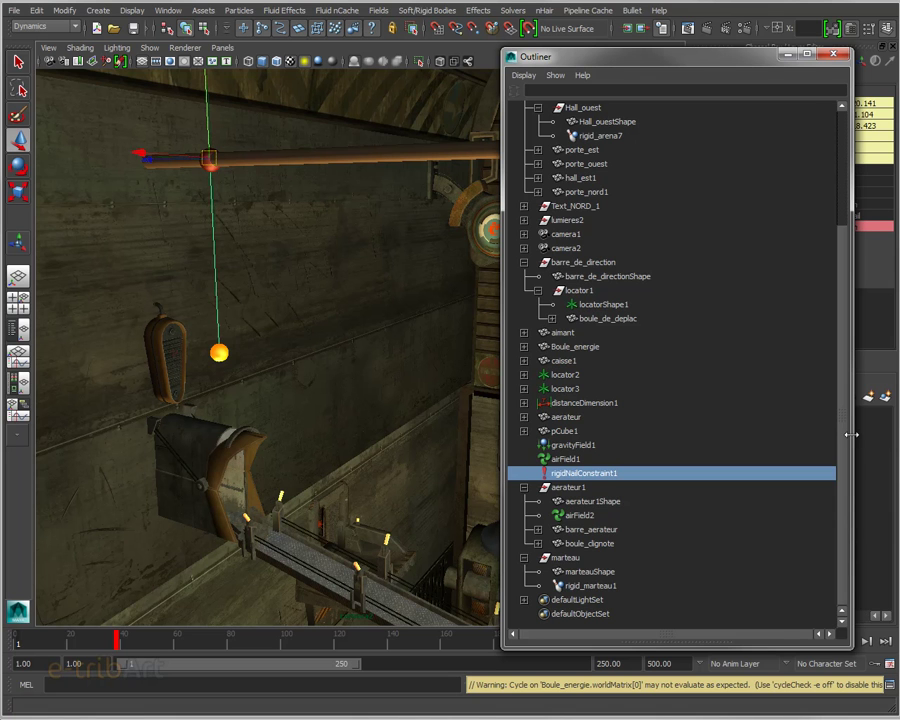
- Narrow the Outliner and move it aside, checking the rigid body options without changes
{"action": "left_click_drag", "start_coordinate": [851, 434], "coordinate": [743, 434]}
{"action": "left_click_drag", "start_coordinate": [562, 61], "coordinate": [601, 66]}
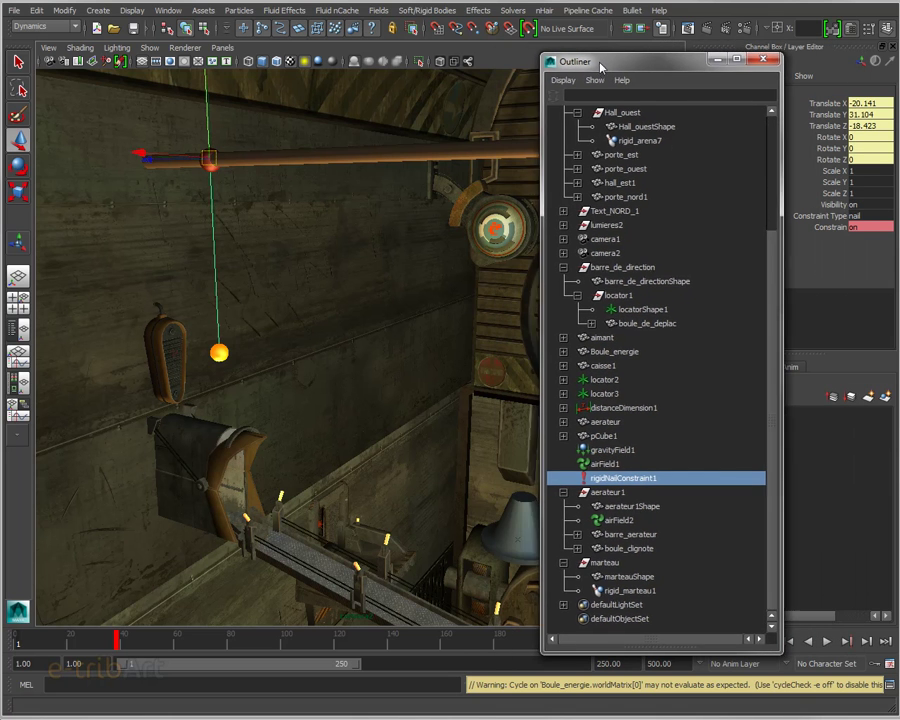
{"action": "left_click", "coordinate": [438, 11]}
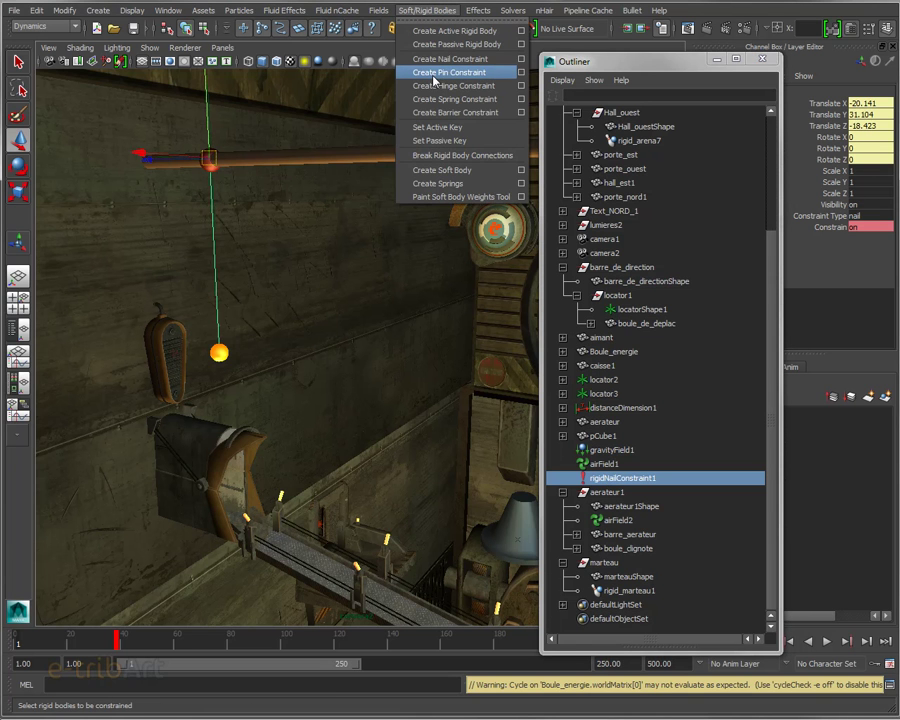
{"action": "left_click", "coordinate": [610, 95]}
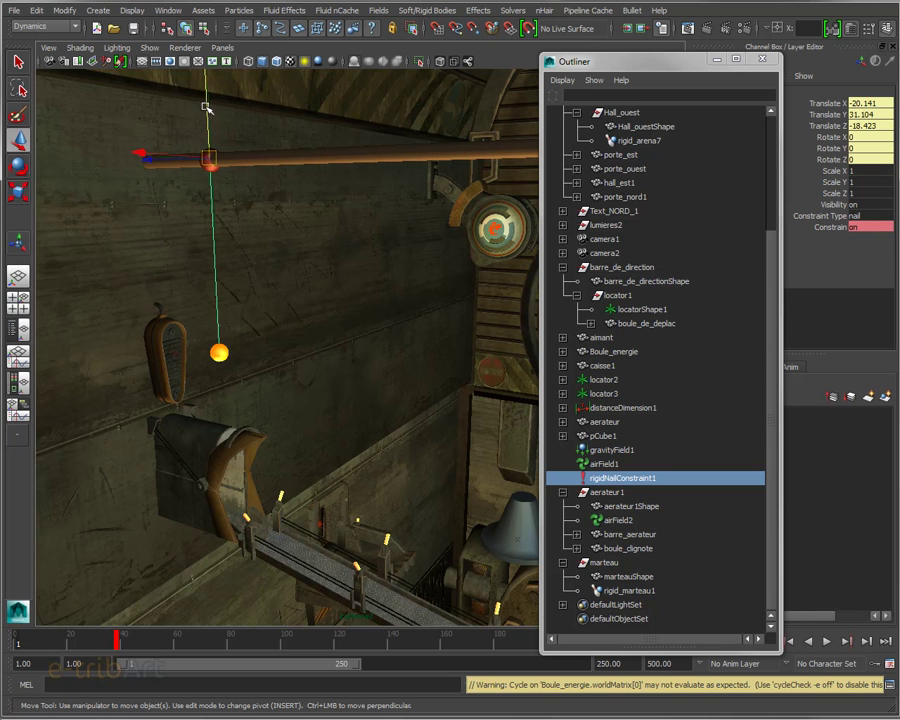
- Drag rigidNailConstraint1's anchor to Translate Y 31.053, then select the Boule_energie ball
{"action": "mouse_move", "coordinate": [205, 107]}
{"action": "left_mouse_down"}
{"action": "mouse_move", "coordinate": [208, 128]}
{"action": "mouse_move", "coordinate": [212, 60]}
{"action": "left_mouse_up"}
{"action": "left_click_drag", "start_coordinate": [207, 77], "coordinate": [207, 136]}
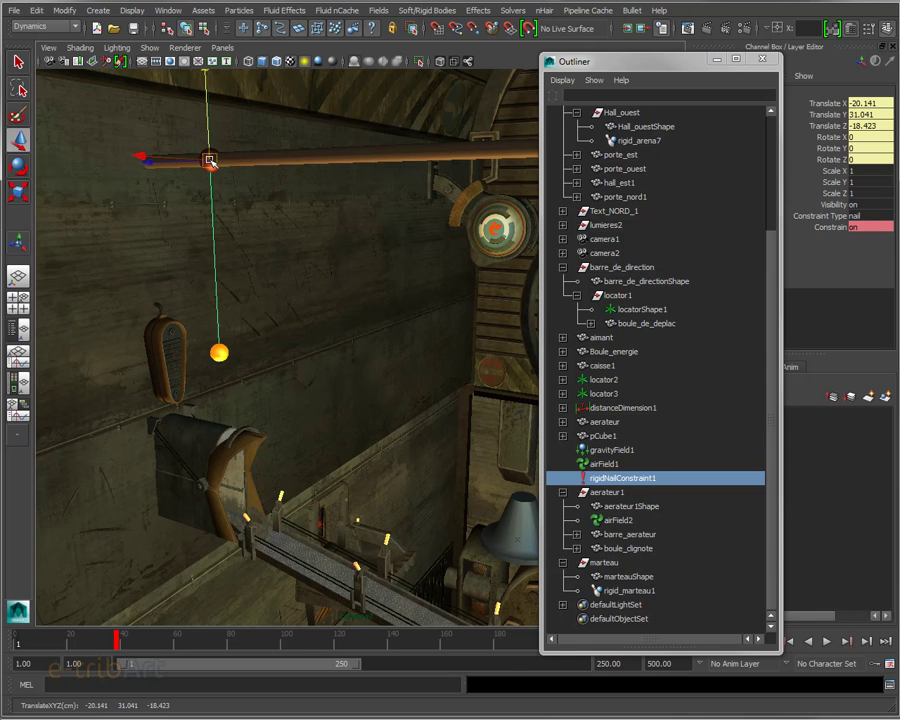
{"action": "left_click_drag", "start_coordinate": [210, 118], "coordinate": [205, 98]}
{"action": "left_click", "coordinate": [632, 324]}
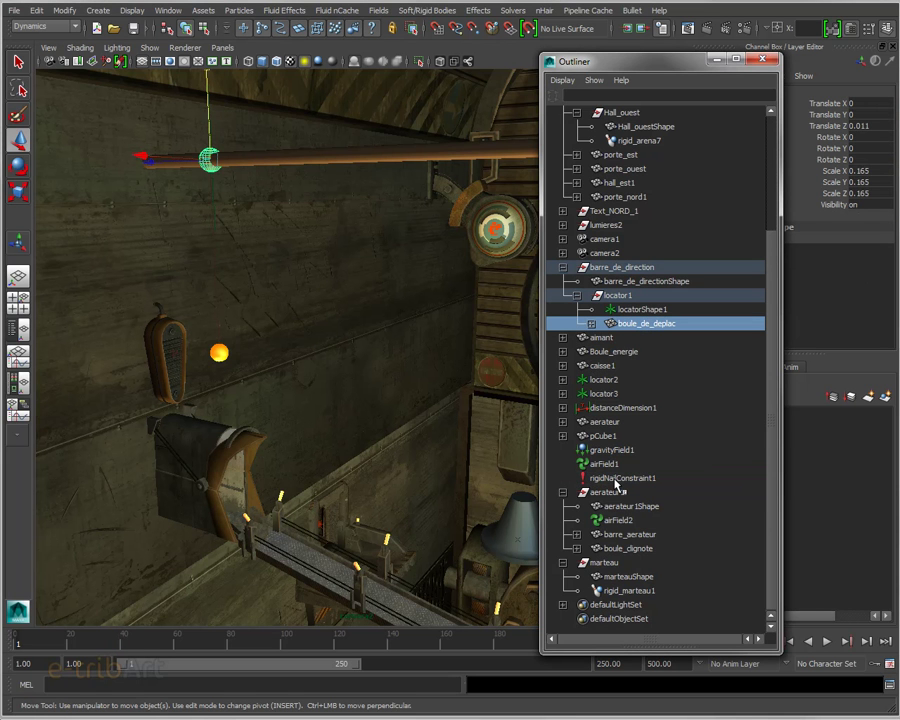
{"action": "left_click", "coordinate": [617, 479]}
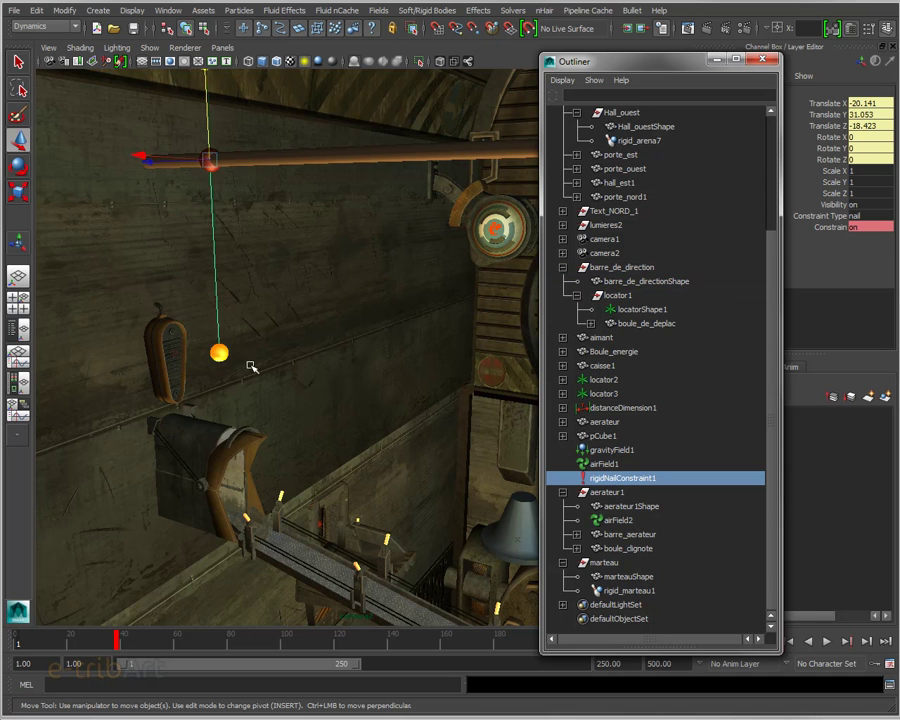
{"action": "left_click", "coordinate": [219, 353]}
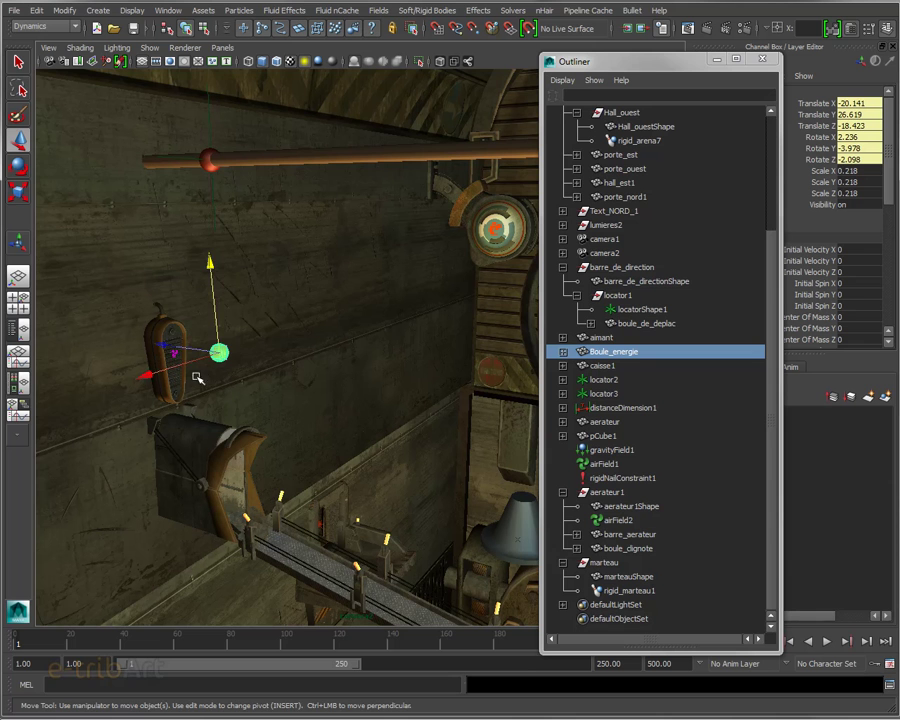
- Move Boule_energie right and up, then add rigidNailConstraint1 to the selection in the Outliner
{"action": "middle_click_drag", "start_coordinate": [197, 378], "coordinate": [263, 358]}
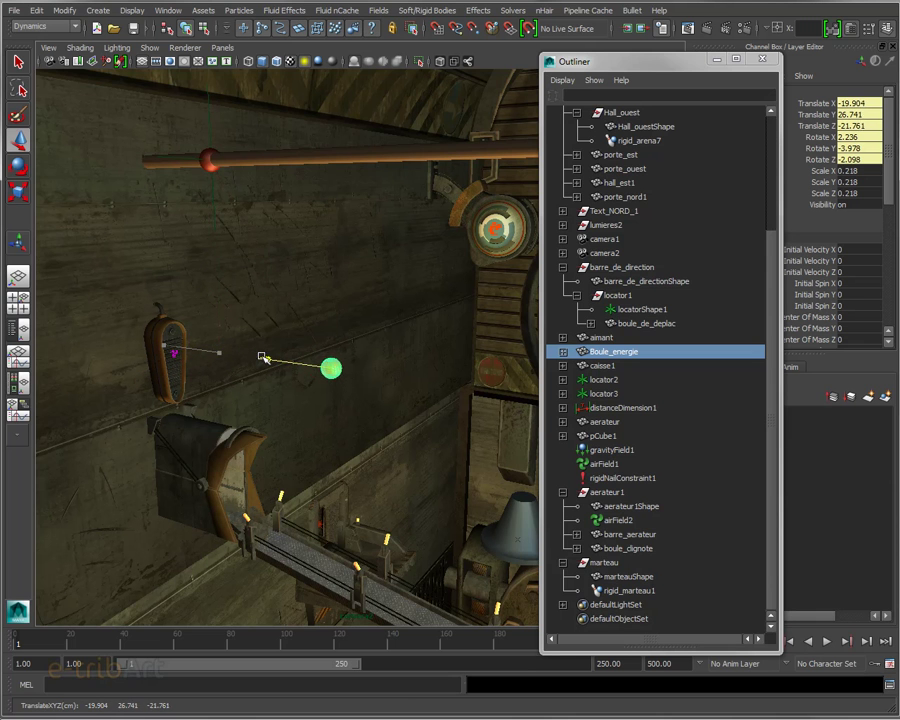
{"action": "left_click_drag", "start_coordinate": [332, 330], "coordinate": [338, 228]}
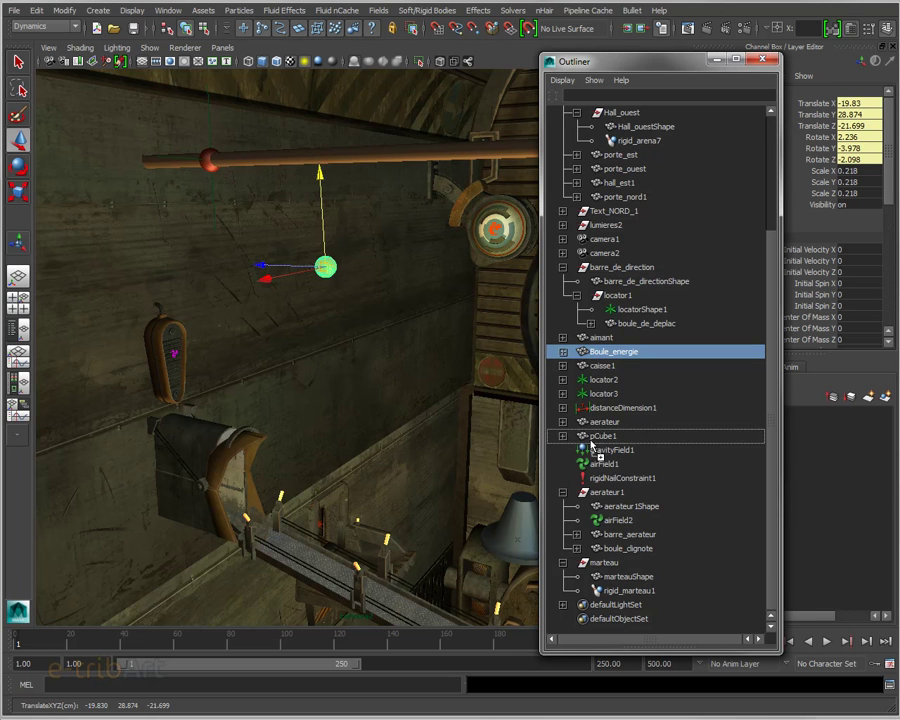
{"action": "middle_click_drag", "start_coordinate": [590, 447], "coordinate": [592, 471]}
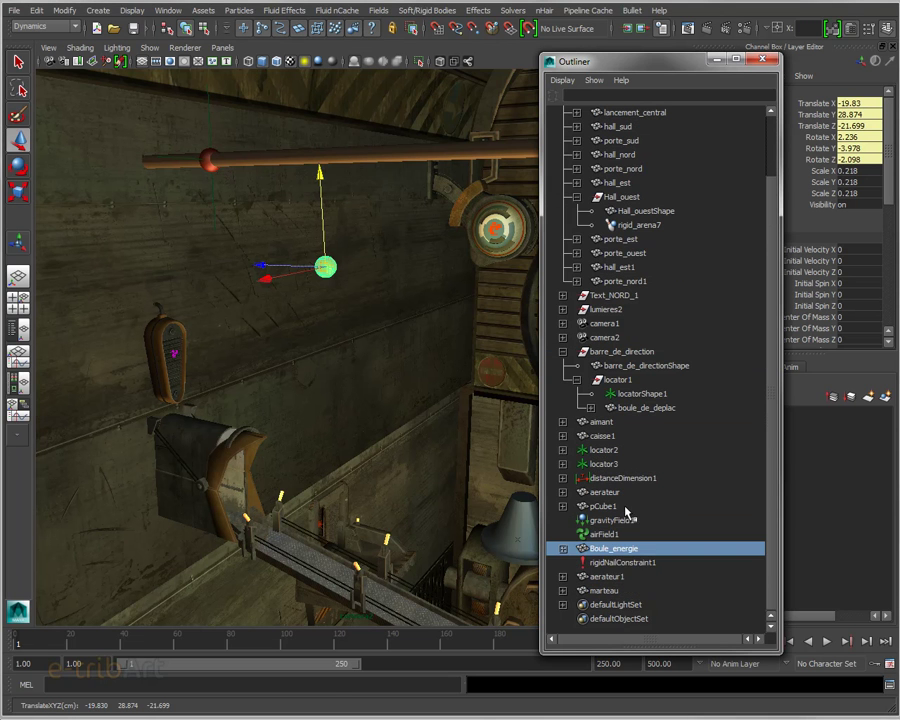
{"action": "left_click", "coordinate": [614, 564], "text": "ctrl"}
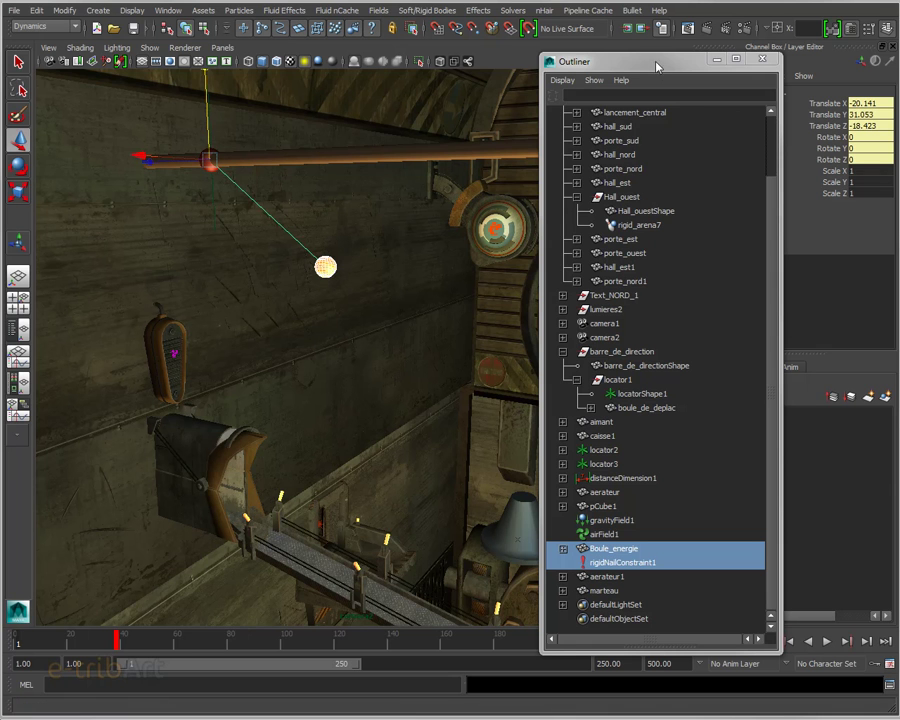
{"action": "mouse_move", "coordinate": [655, 67]}
{"action": "left_mouse_down"}
{"action": "mouse_move", "coordinate": [625, 77]}
{"action": "mouse_move", "coordinate": [633, 69]}
{"action": "left_mouse_up"}
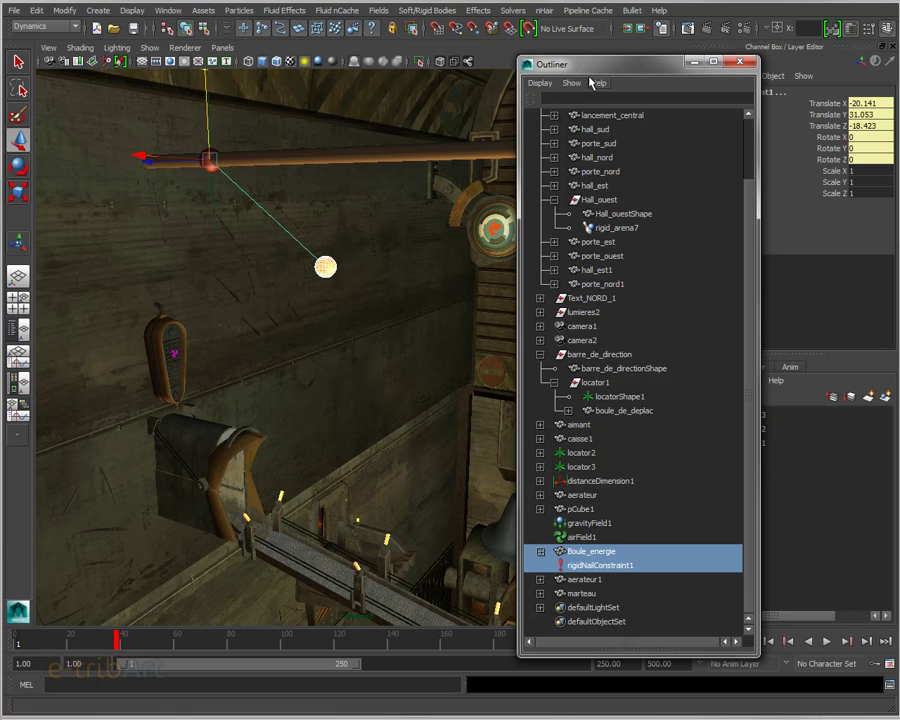
- In the Dynamic Relationships Editor, keep only gravityField1 linked to Boule_energie, then close the editor
{"action": "left_click", "coordinate": [167, 10]}
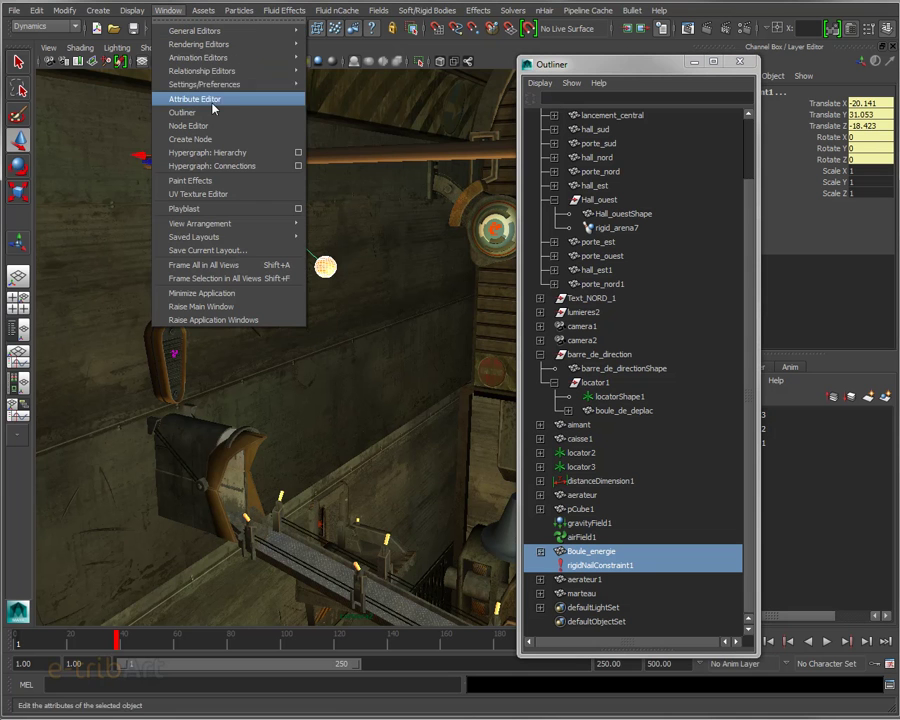
{"action": "left_click", "coordinate": [355, 139]}
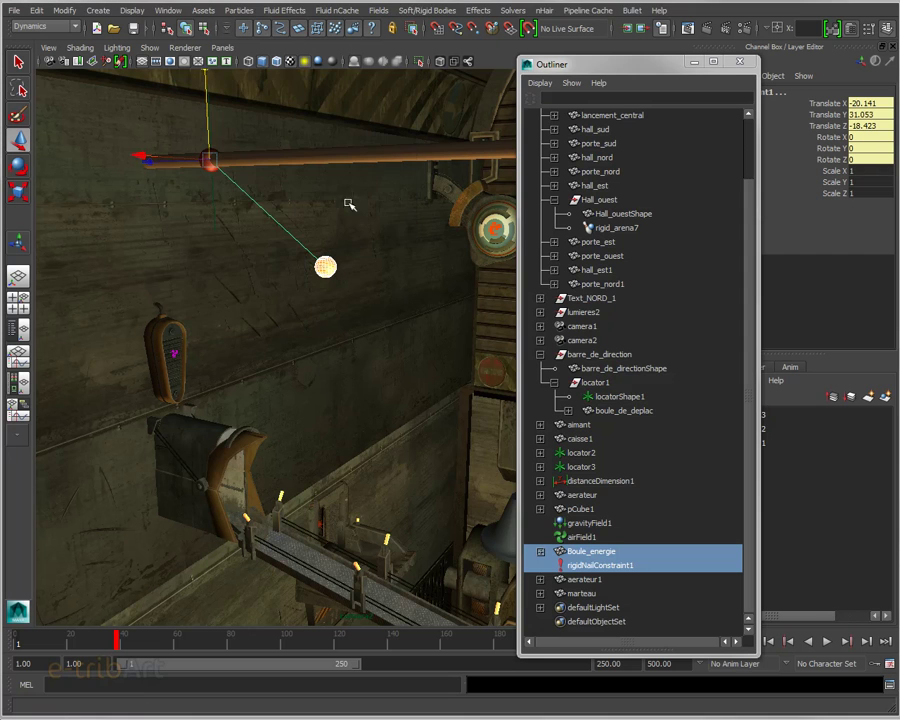
{"action": "left_click_drag", "start_coordinate": [570, 178], "coordinate": [390, 80]}
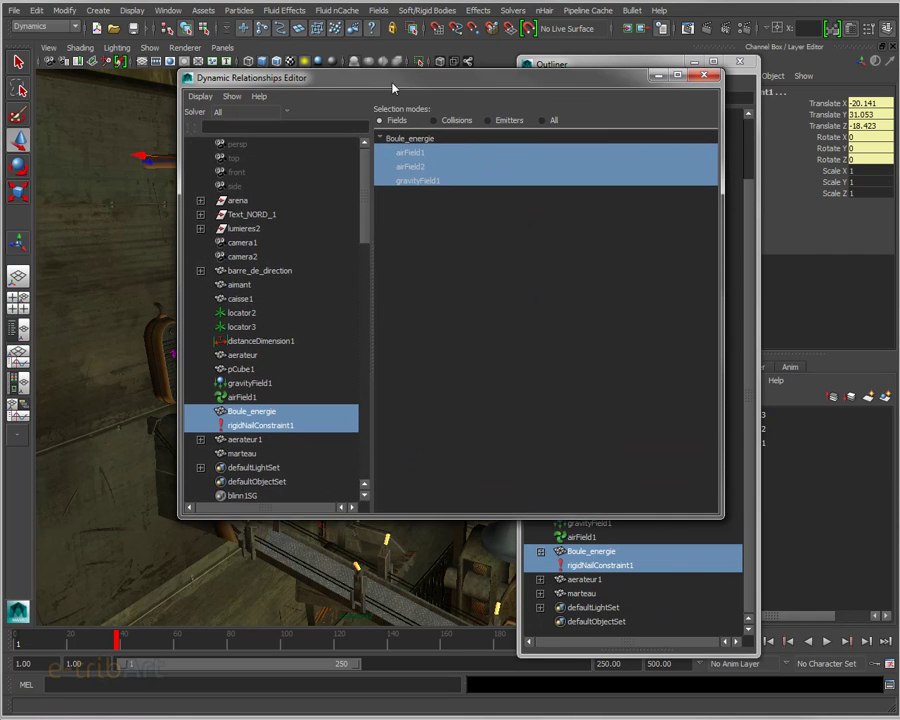
{"action": "left_click", "coordinate": [412, 167]}
{"action": "left_click", "coordinate": [408, 153]}
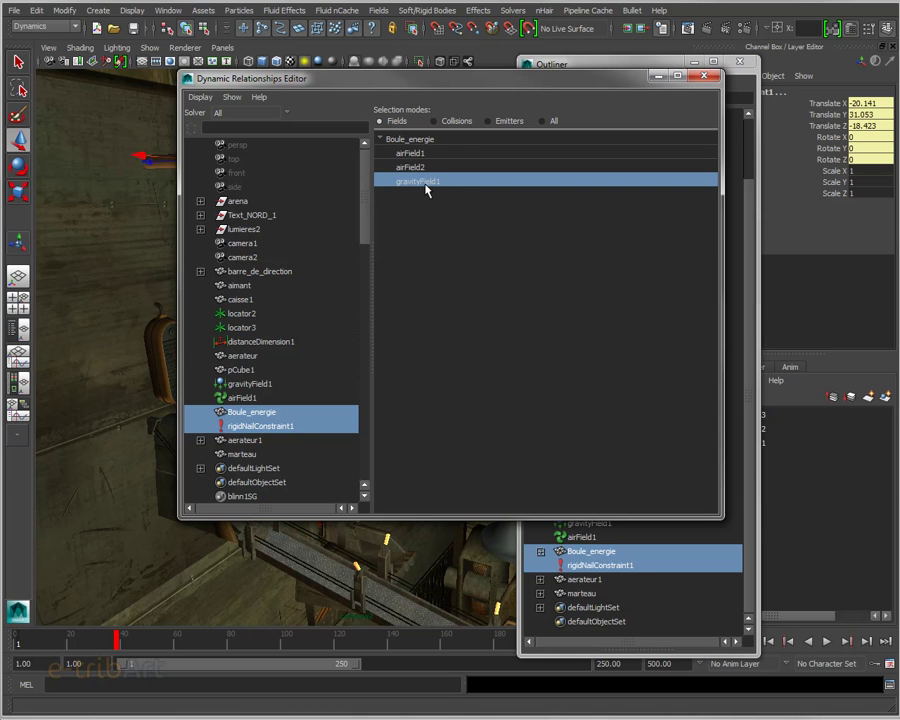
{"action": "left_click_drag", "start_coordinate": [403, 85], "coordinate": [899, 125]}
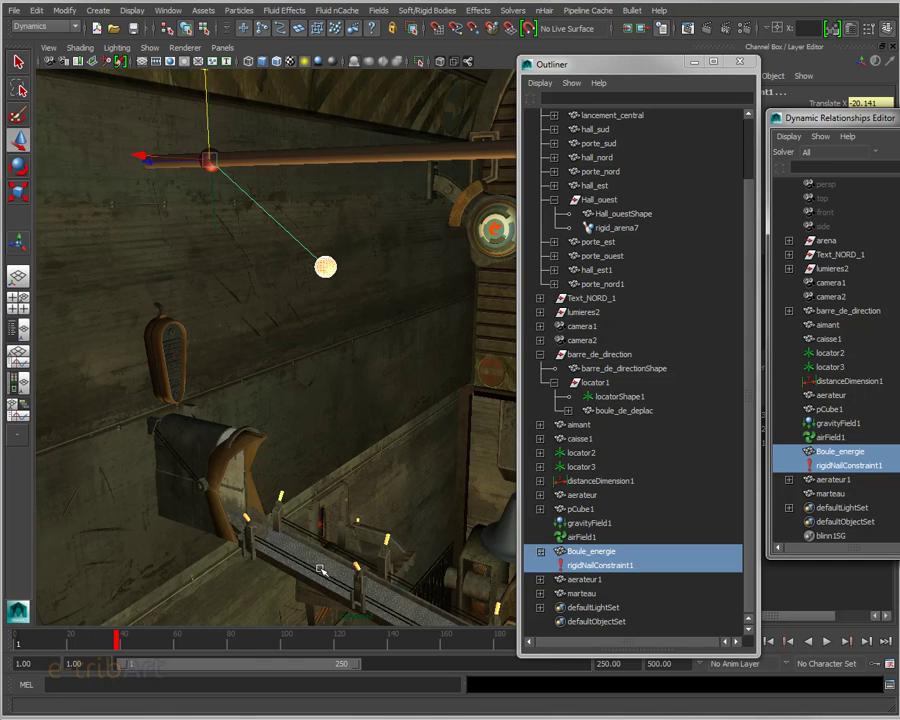
{"action": "left_click", "coordinate": [897, 118]}
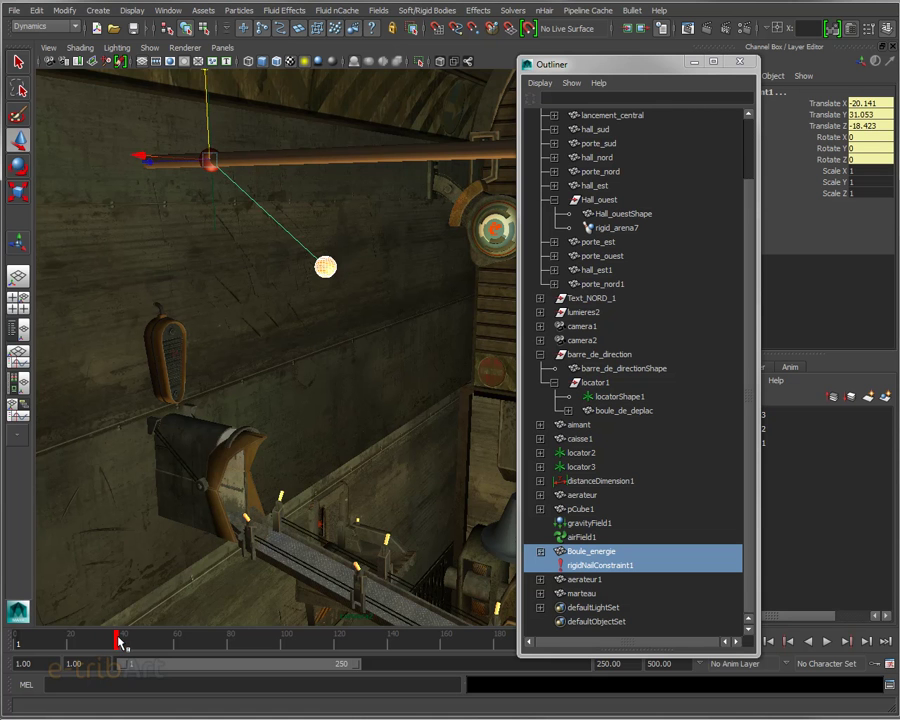
- Scrub to check the swing, rewind to frame 1, and select rigidNailConstraint1 alone in the Outliner
{"action": "left_click", "coordinate": [112, 641]}
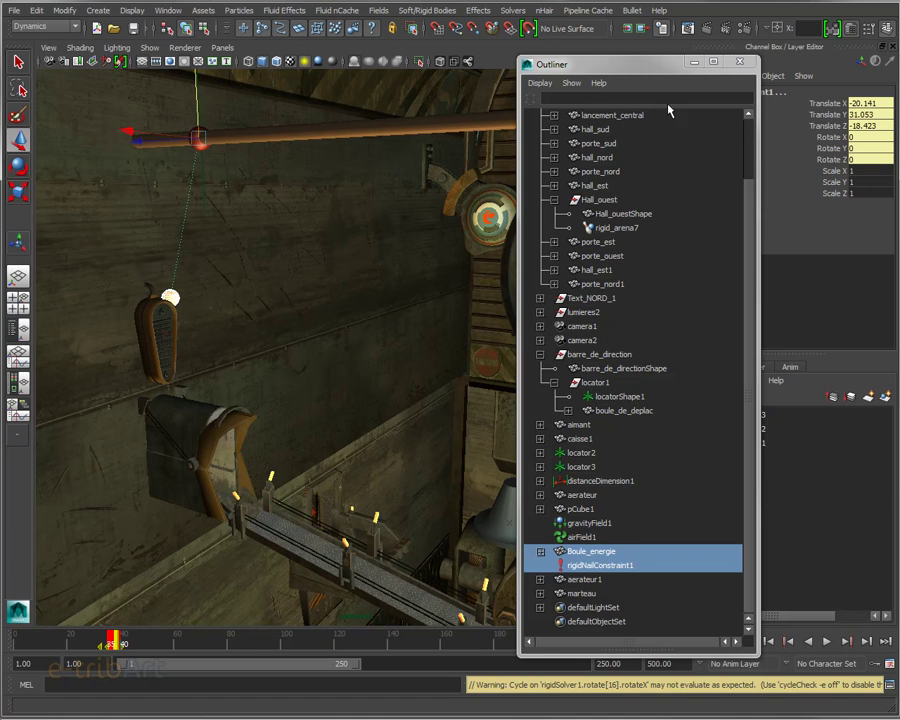
{"action": "left_click_drag", "start_coordinate": [600, 63], "coordinate": [556, 17]}
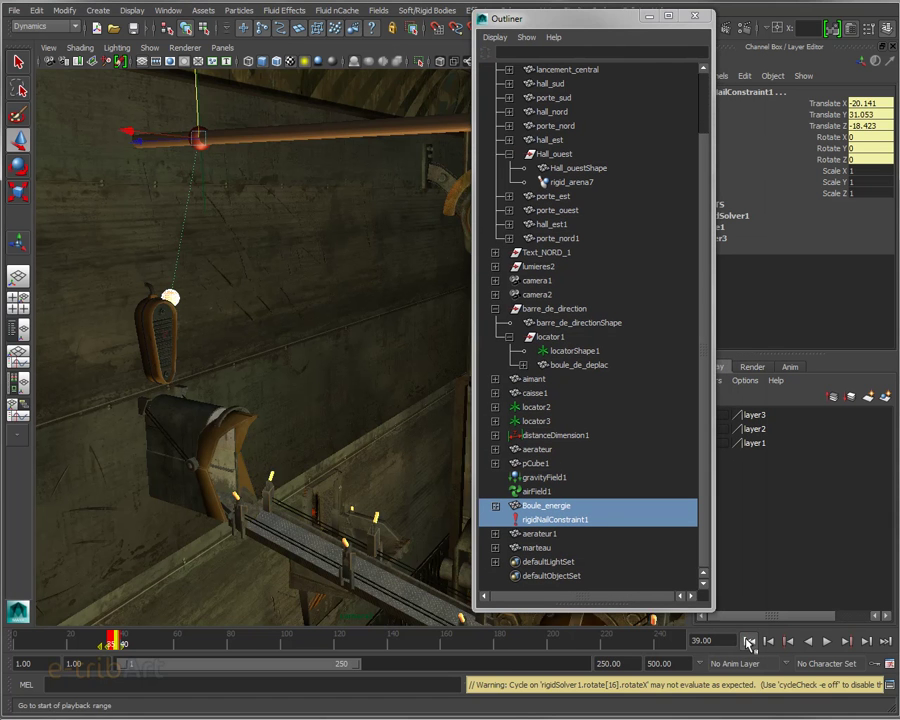
{"action": "left_click", "coordinate": [748, 641]}
{"action": "left_click_drag", "start_coordinate": [574, 20], "coordinate": [517, 37]}
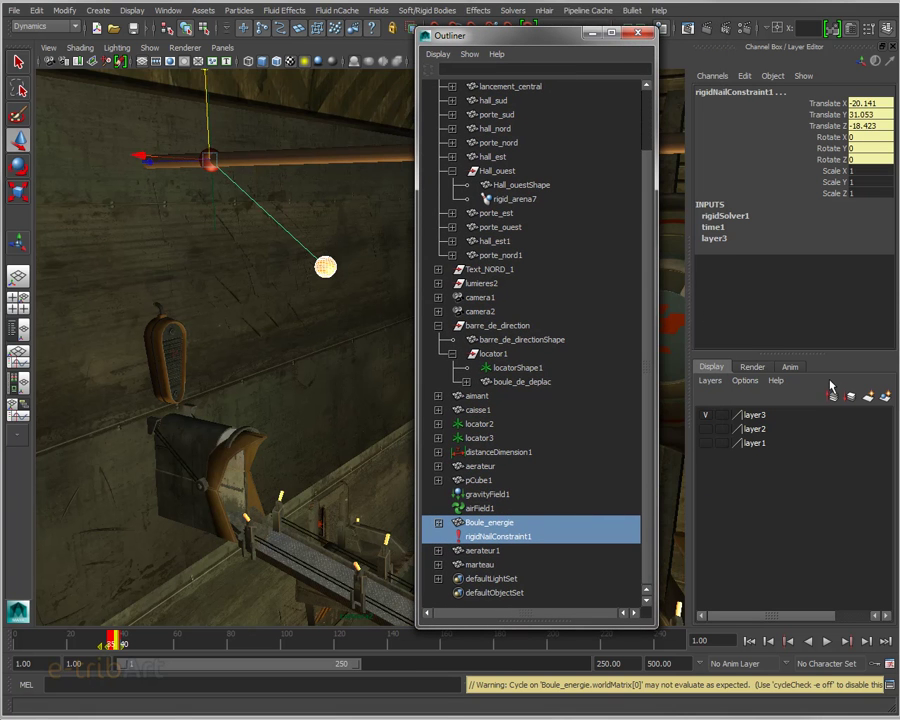
{"action": "left_click", "coordinate": [522, 537]}
- Inspect the Constrain channel's options and animation curve in the Channel Box without changing anything
{"action": "left_click", "coordinate": [831, 228]}
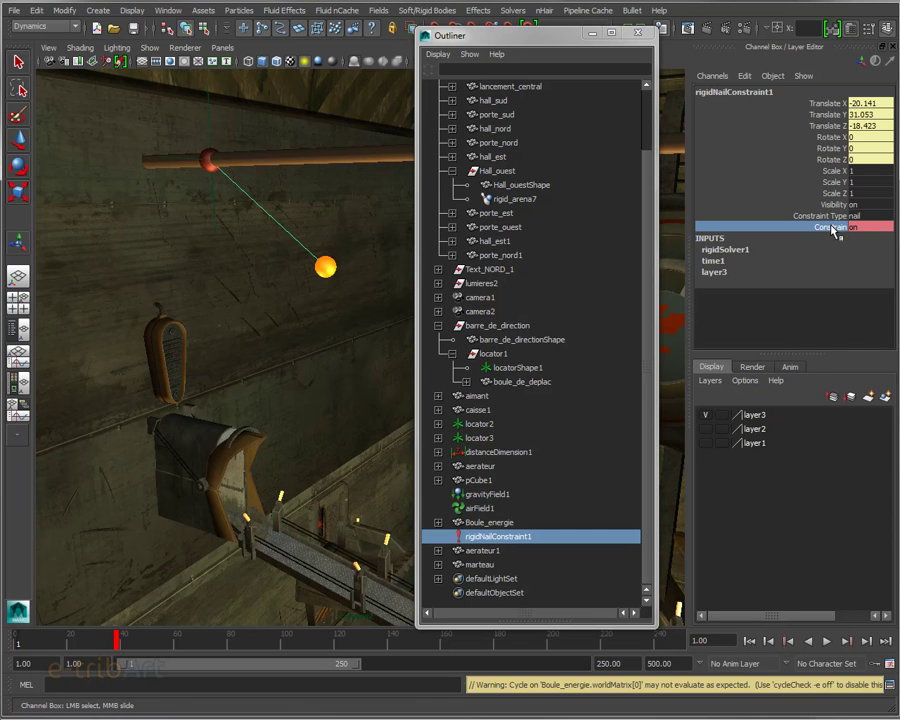
{"action": "right_click", "coordinate": [834, 230]}
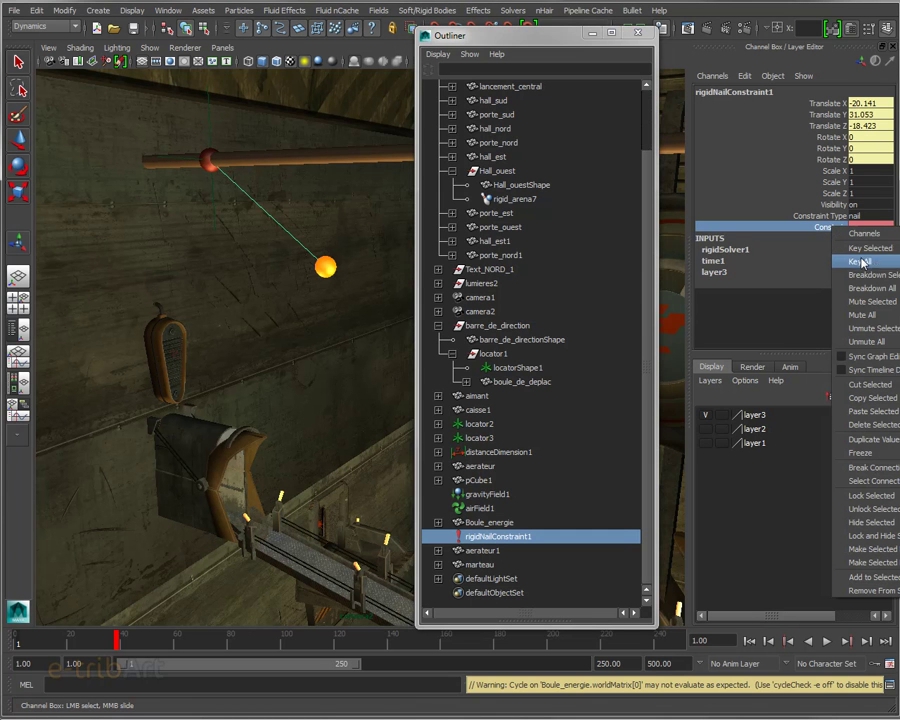
{"action": "left_click", "coordinate": [876, 470]}
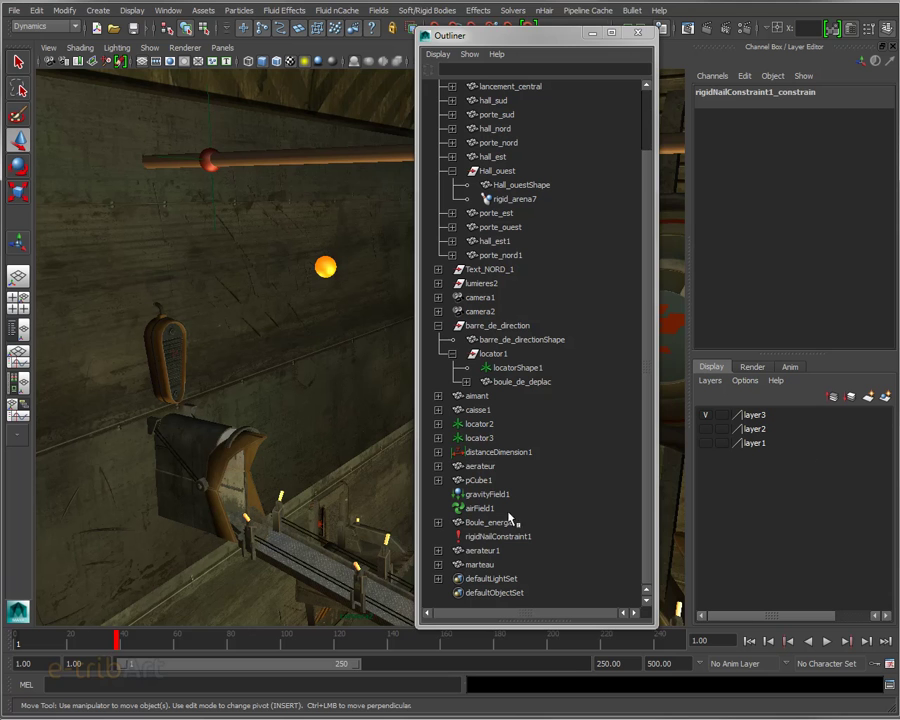
{"action": "left_click", "coordinate": [476, 538]}
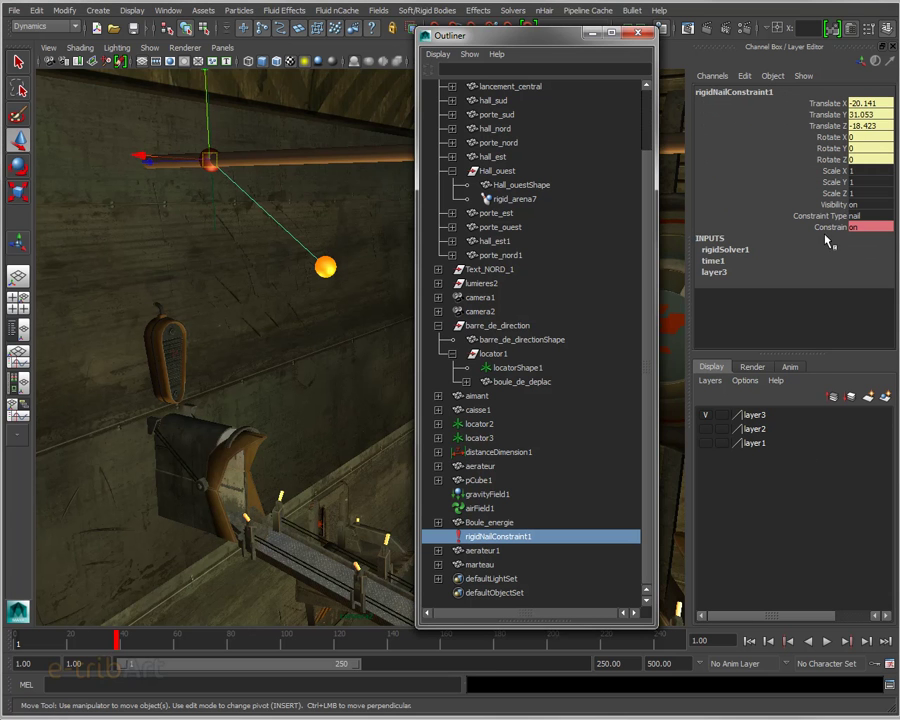
{"action": "left_click", "coordinate": [831, 228]}
{"action": "right_click", "coordinate": [832, 230]}
{"action": "left_click", "coordinate": [866, 521]}
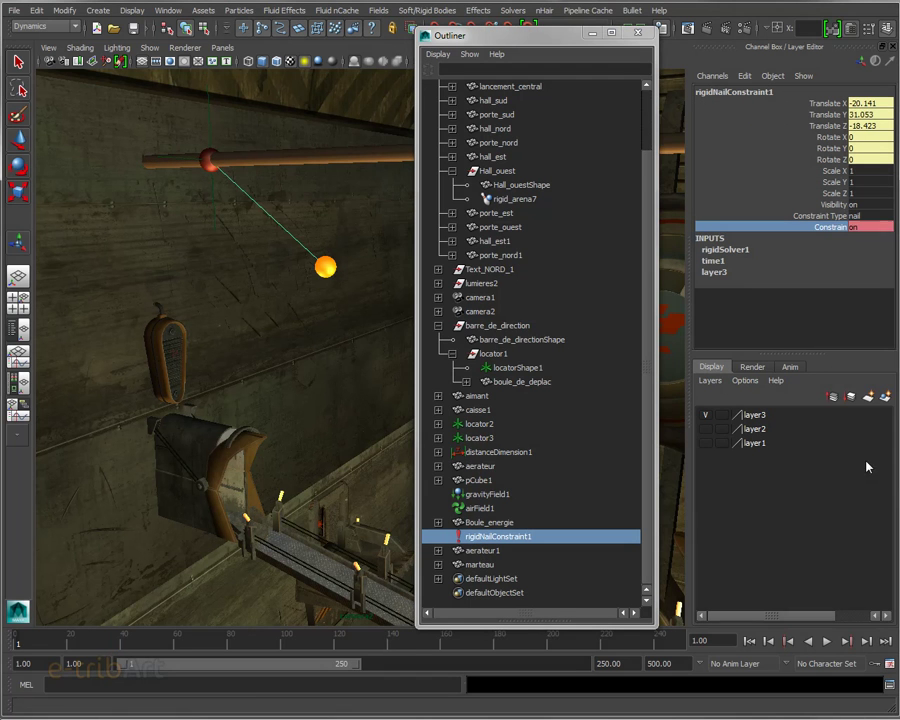
- Shift the Outliner right, select the Boule_energie sphere, and switch to the Move tool
{"action": "left_click_drag", "start_coordinate": [480, 35], "coordinate": [560, 45]}
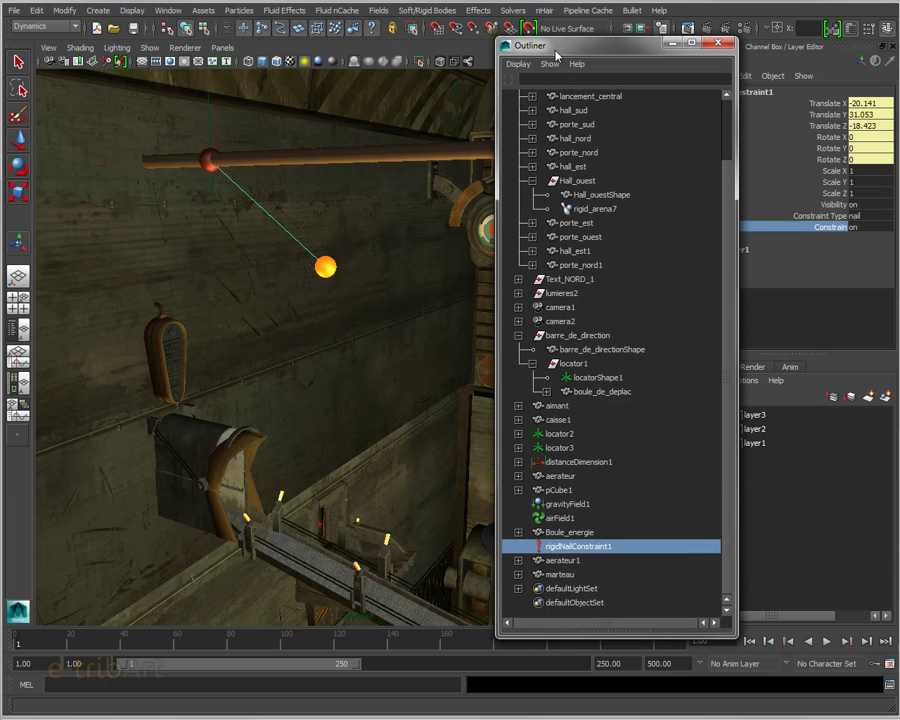
{"action": "left_click", "coordinate": [762, 633]}
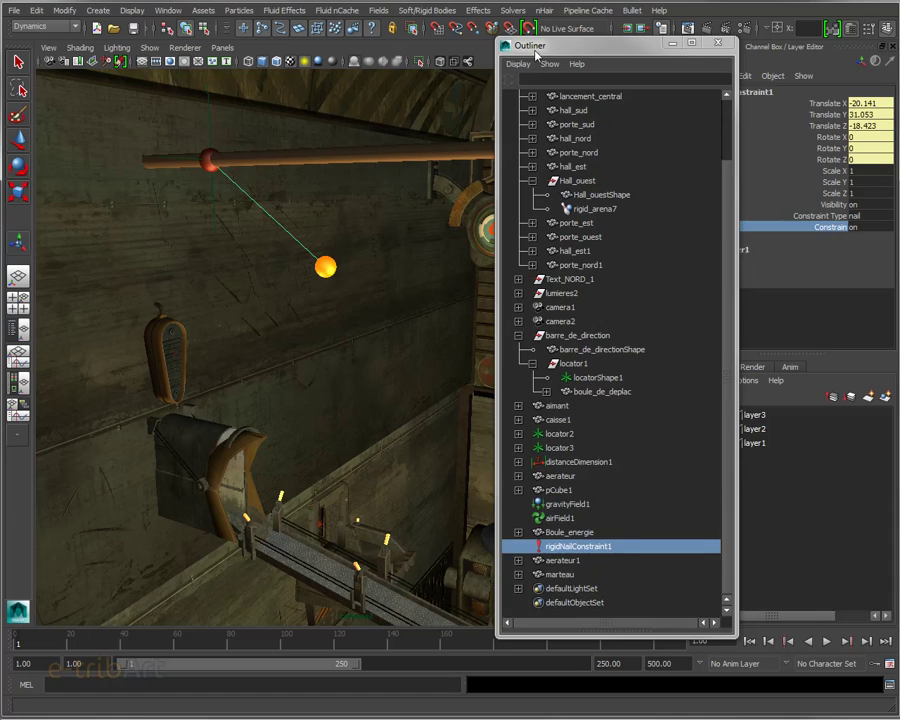
{"action": "left_click_drag", "start_coordinate": [545, 45], "coordinate": [681, 87]}
{"action": "left_click", "coordinate": [325, 267]}
{"action": "key", "text": "w"}
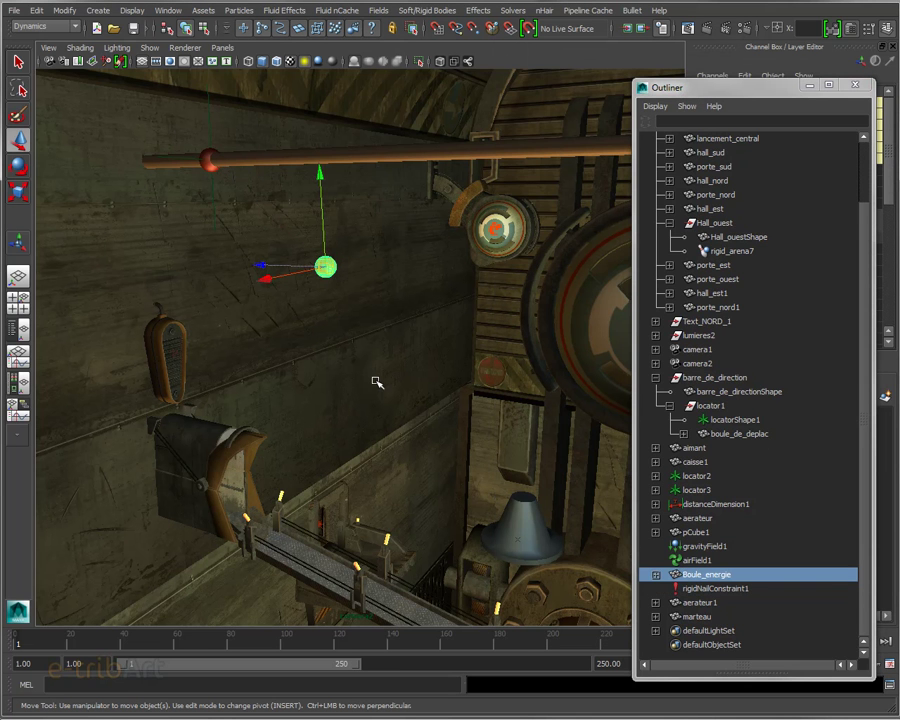
- Nudge the nail constraint anchor up to Translate Y 31.071 and orbit around the hanging ball
{"action": "left_click", "coordinate": [428, 10]}
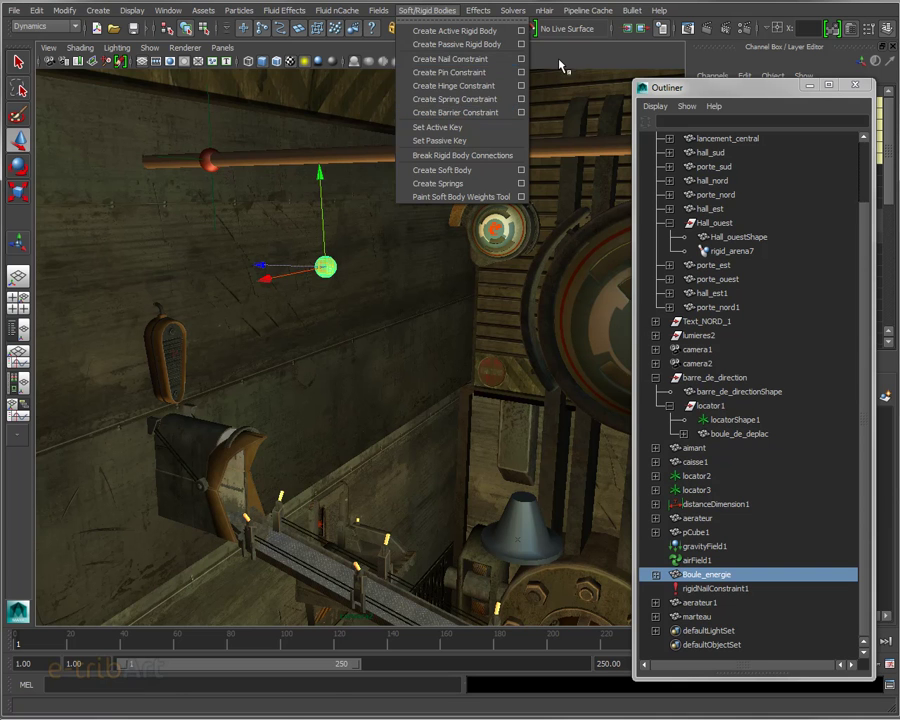
{"action": "left_click", "coordinate": [378, 143]}
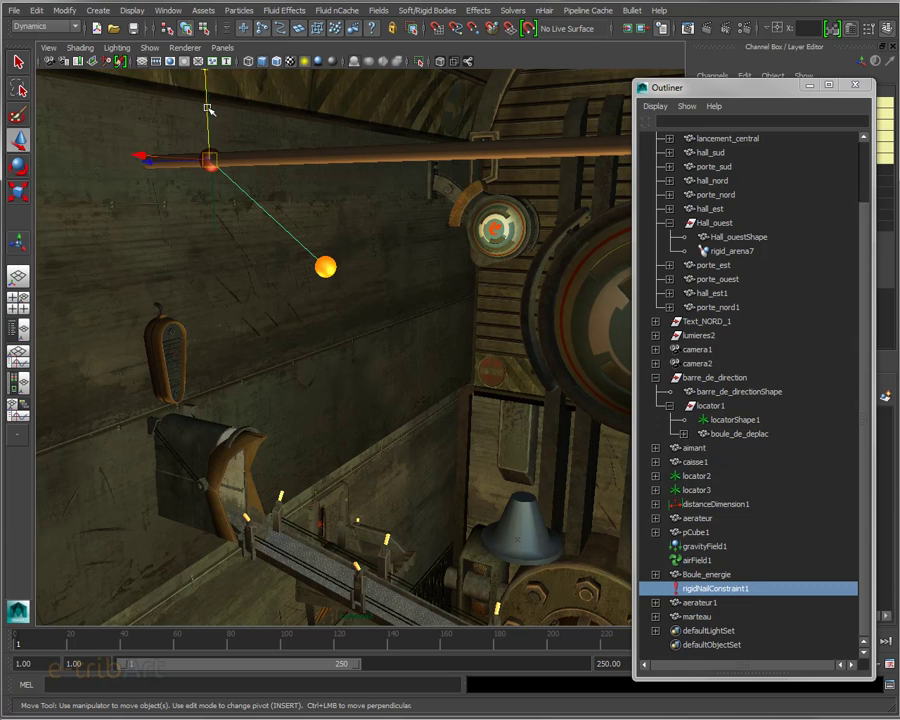
{"action": "left_click_drag", "start_coordinate": [209, 108], "coordinate": [212, 106]}
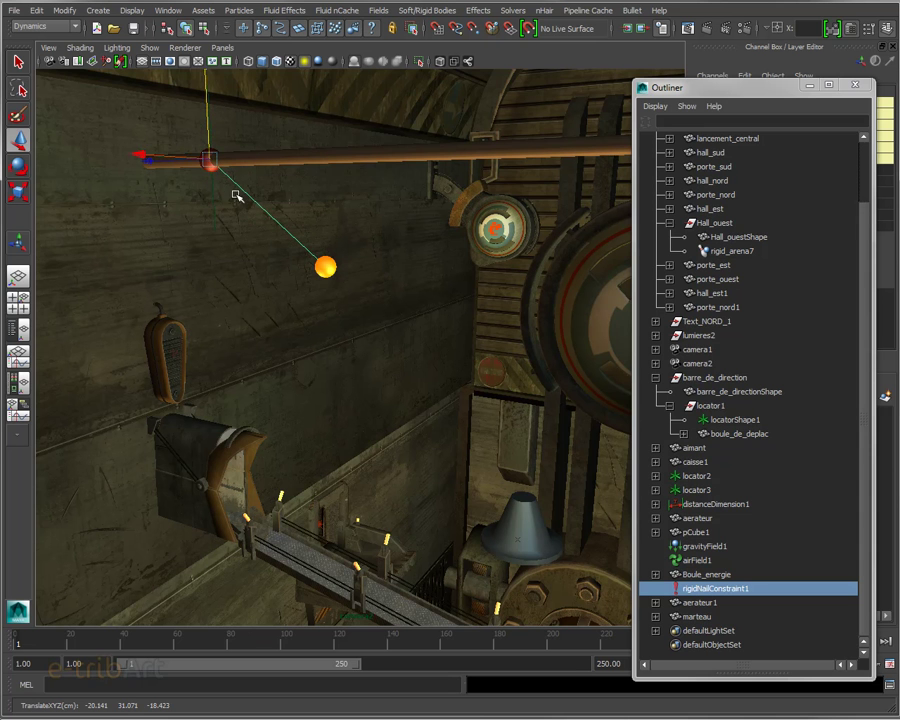
{"action": "mouse_move", "coordinate": [404, 378]}
{"action": "left_mouse_down", "text": "alt"}
{"action": "mouse_move", "coordinate": [450, 366]}
{"action": "mouse_move", "coordinate": [334, 382]}
{"action": "mouse_move", "coordinate": [783, 338]}
{"action": "left_mouse_up", "text": "alt"}
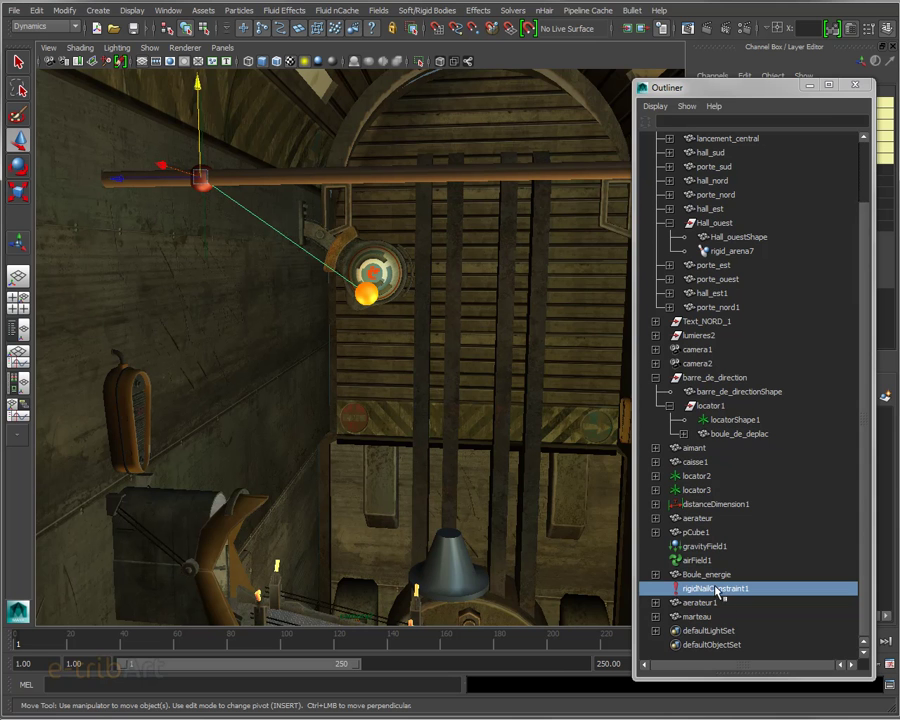
- Rewind to the start and look through camera2, orbiting to a new angle
{"action": "left_click_drag", "start_coordinate": [700, 90], "coordinate": [655, 33]}
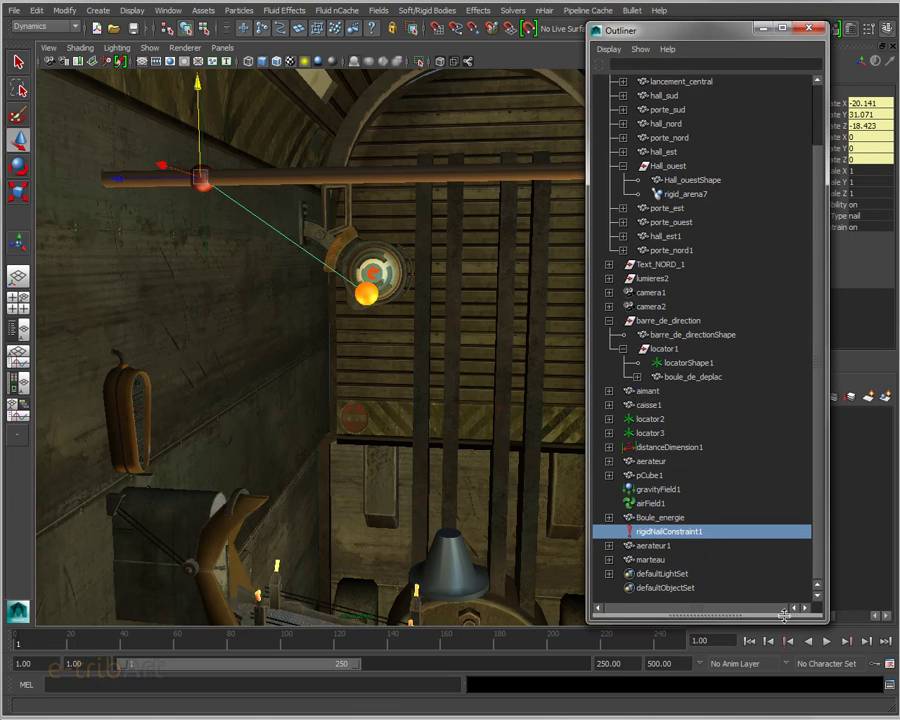
{"action": "left_click", "coordinate": [748, 645]}
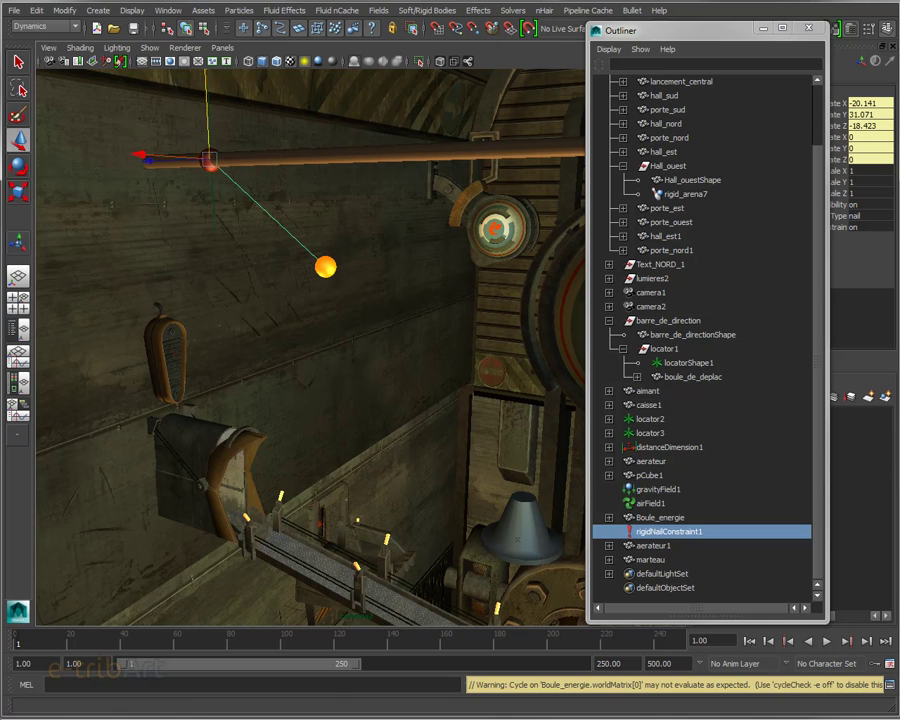
{"action": "left_click", "coordinate": [222, 47]}
{"action": "mouse_move", "coordinate": [250, 61]}
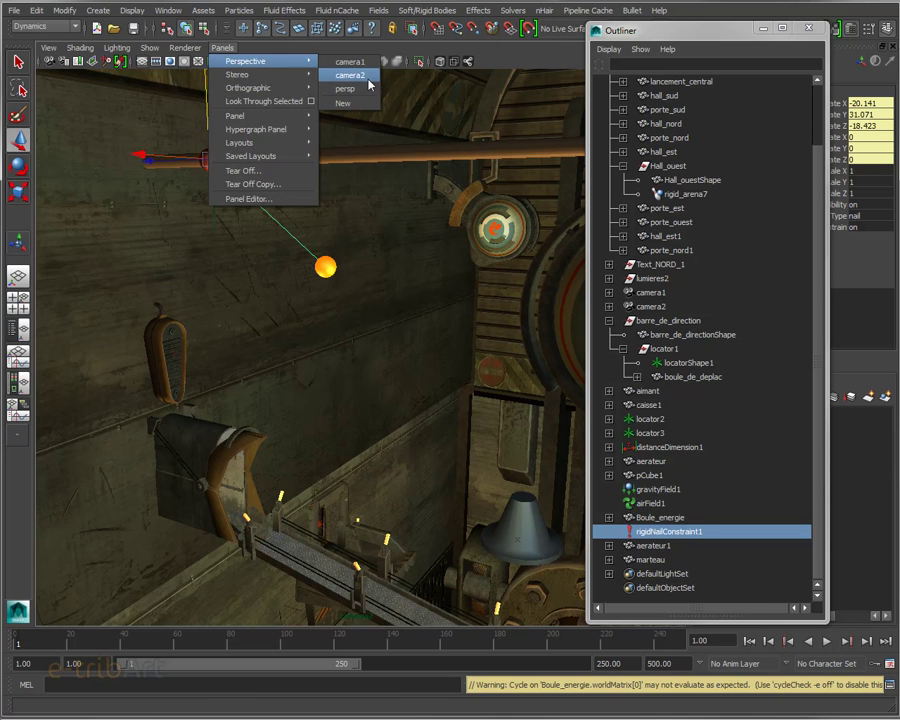
{"action": "left_click", "coordinate": [368, 84]}
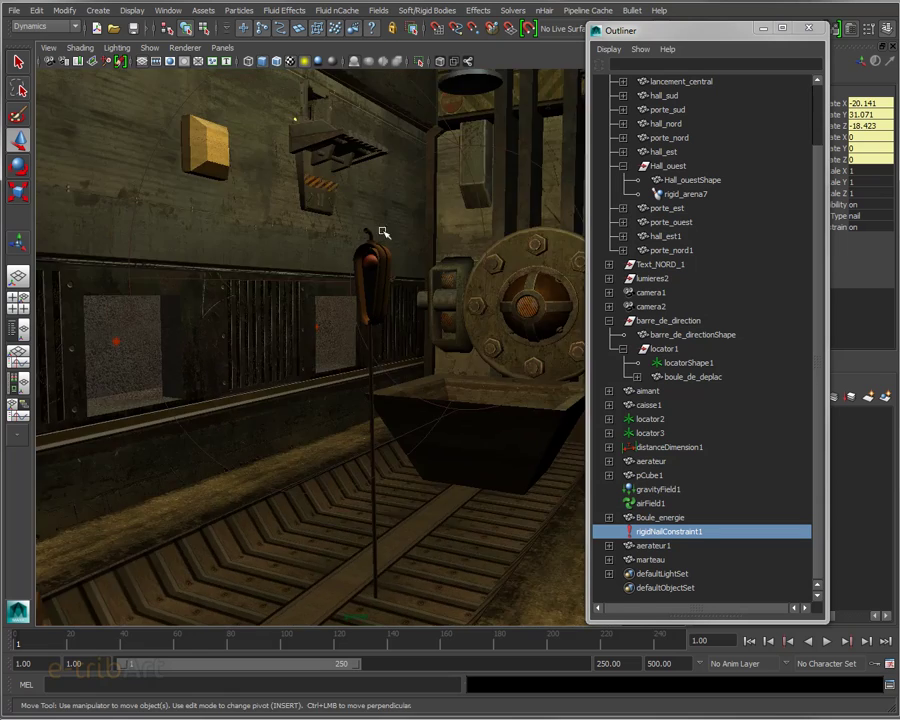
{"action": "mouse_move", "coordinate": [383, 233]}
{"action": "left_mouse_down", "text": "alt"}
{"action": "mouse_move", "coordinate": [478, 400]}
{"action": "mouse_move", "coordinate": [478, 356]}
{"action": "mouse_move", "coordinate": [470, 384]}
{"action": "mouse_move", "coordinate": [483, 407]}
{"action": "mouse_move", "coordinate": [480, 398]}
{"action": "left_mouse_up", "text": "alt"}
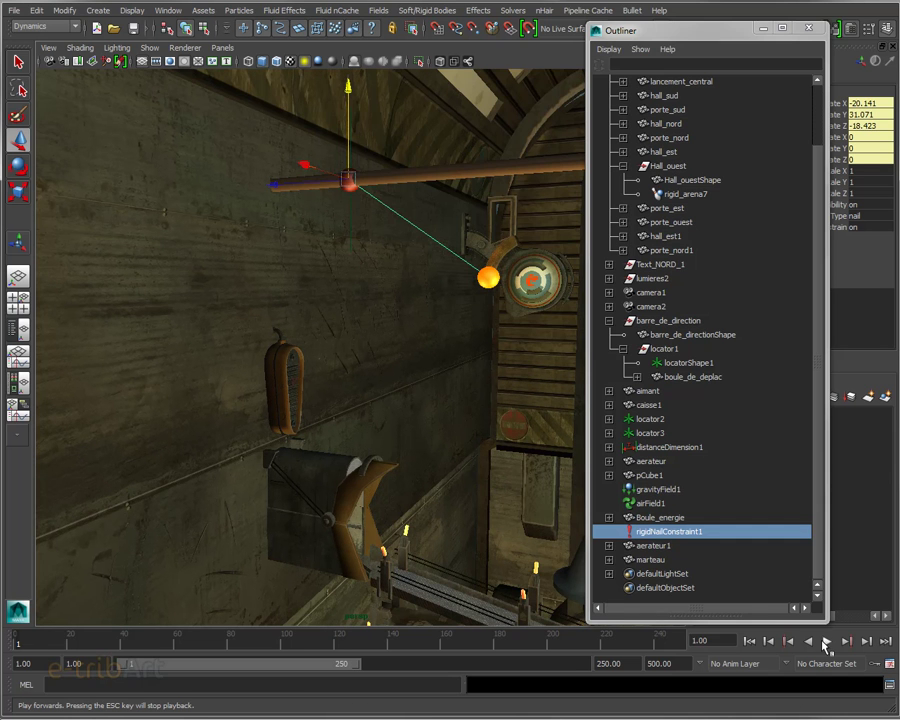
- Play the ball's swing toward the aerateur, rewind to frame 1, and select aerateur
{"action": "left_click", "coordinate": [826, 643]}
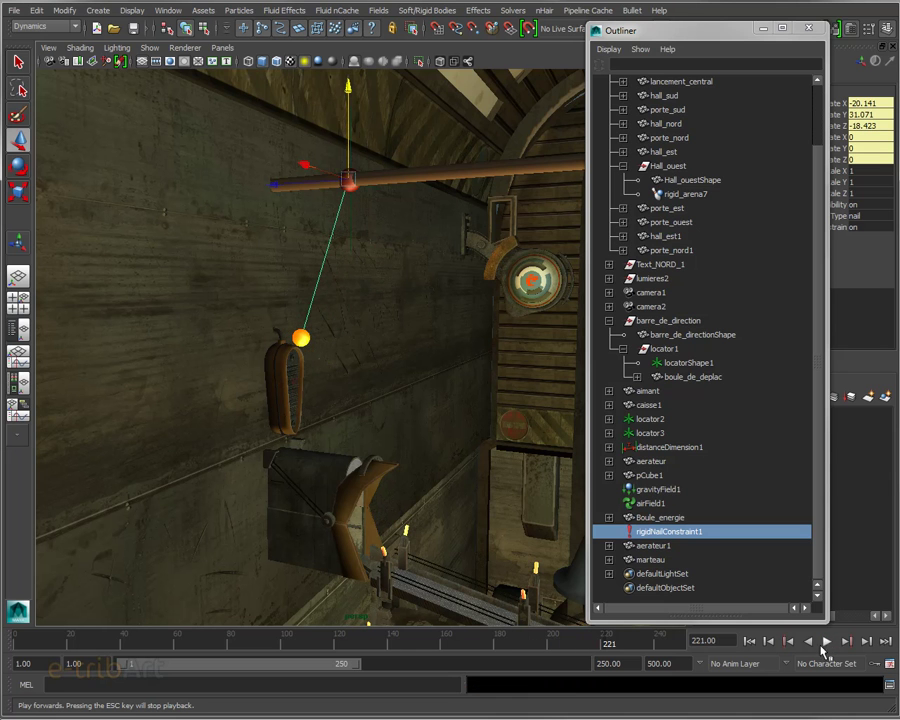
{"action": "left_click", "coordinate": [749, 641]}
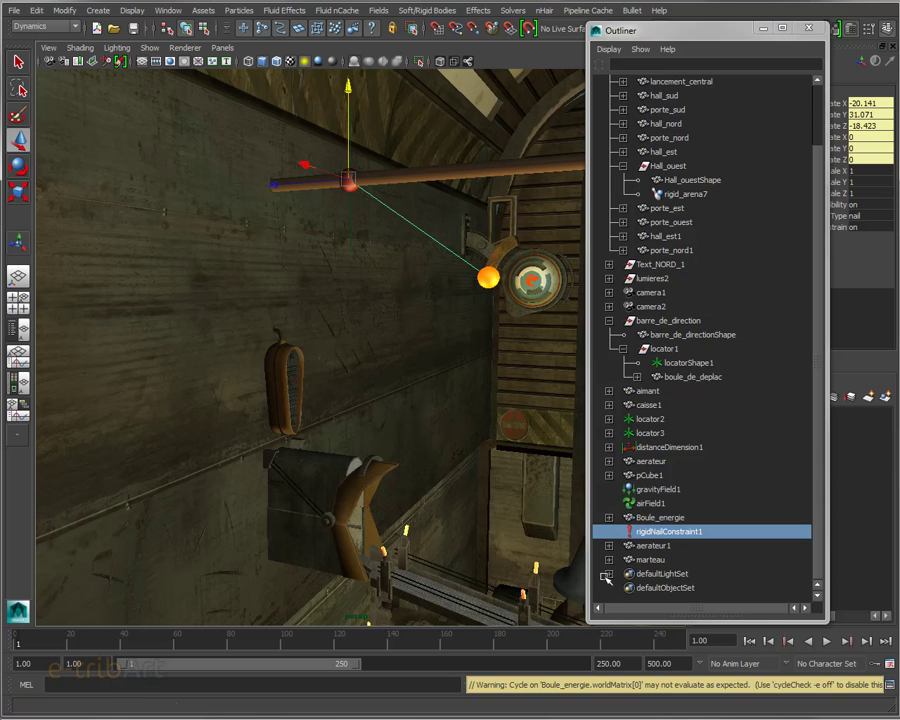
{"action": "left_click", "coordinate": [285, 385]}
- Create a passive rigid body on aerateur named rigid_aerteur instead of the marteau default
{"action": "left_click", "coordinate": [609, 461]}
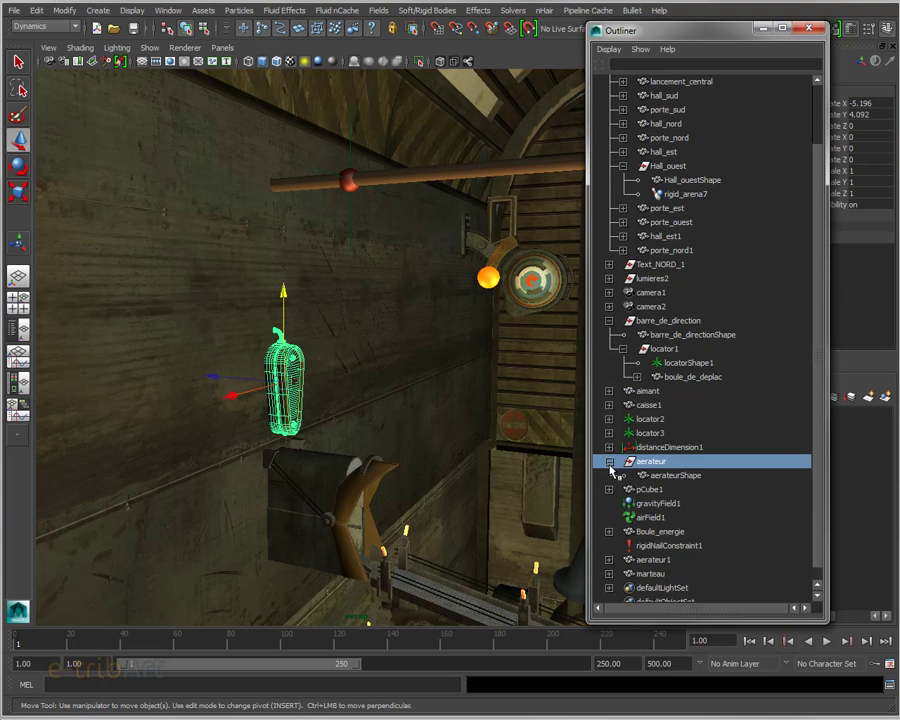
{"action": "left_click", "coordinate": [609, 461]}
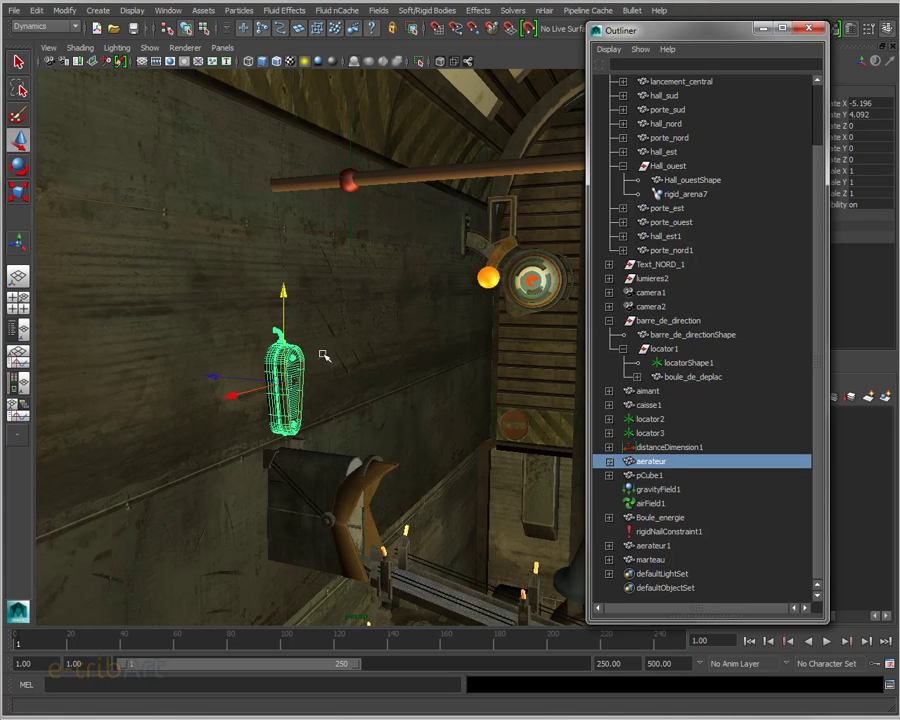
{"action": "left_click", "coordinate": [428, 10]}
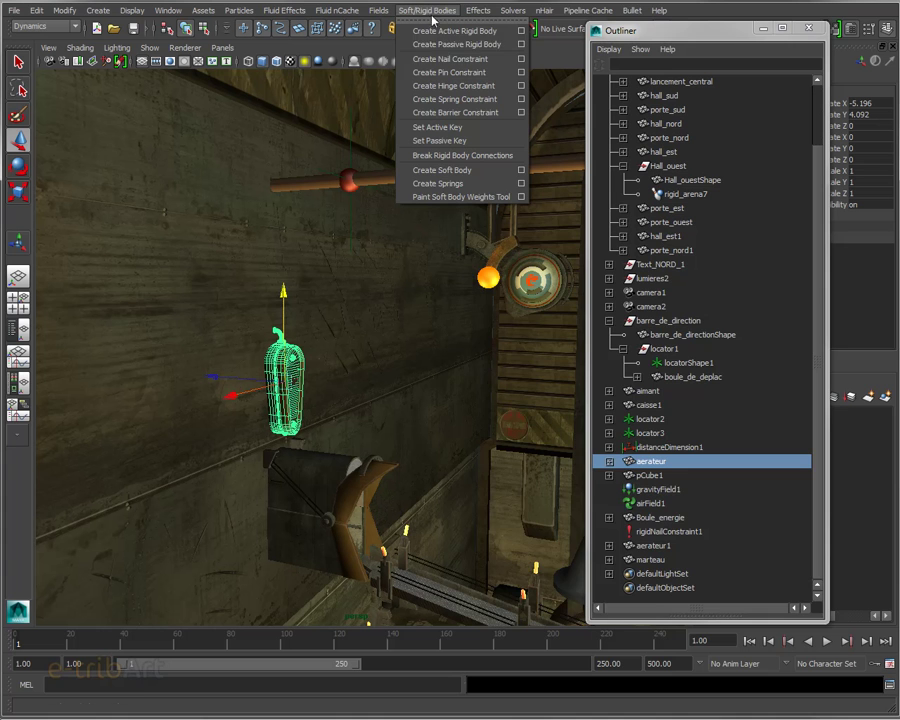
{"action": "left_click", "coordinate": [520, 44]}
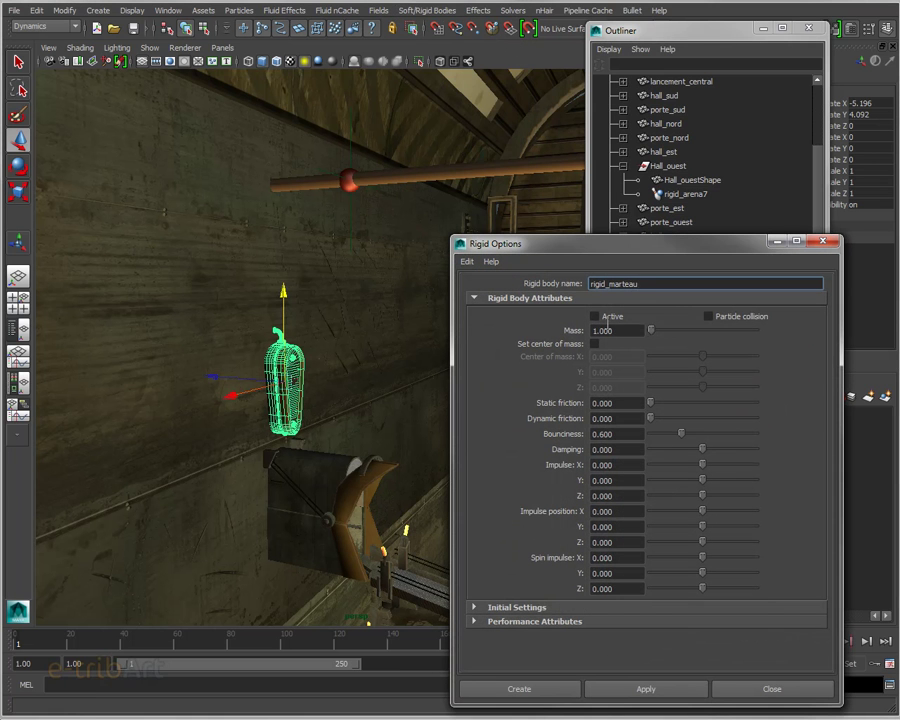
{"action": "left_click_drag", "start_coordinate": [636, 284], "coordinate": [611, 284]}
{"action": "type", "text": "aera"}
{"action": "key", "text": "BackSpace"}
{"action": "type", "text": "t"}
{"action": "type", "text": "eur"}
{"action": "left_click", "coordinate": [563, 696]}
{"action": "left_click", "coordinate": [488, 277]}
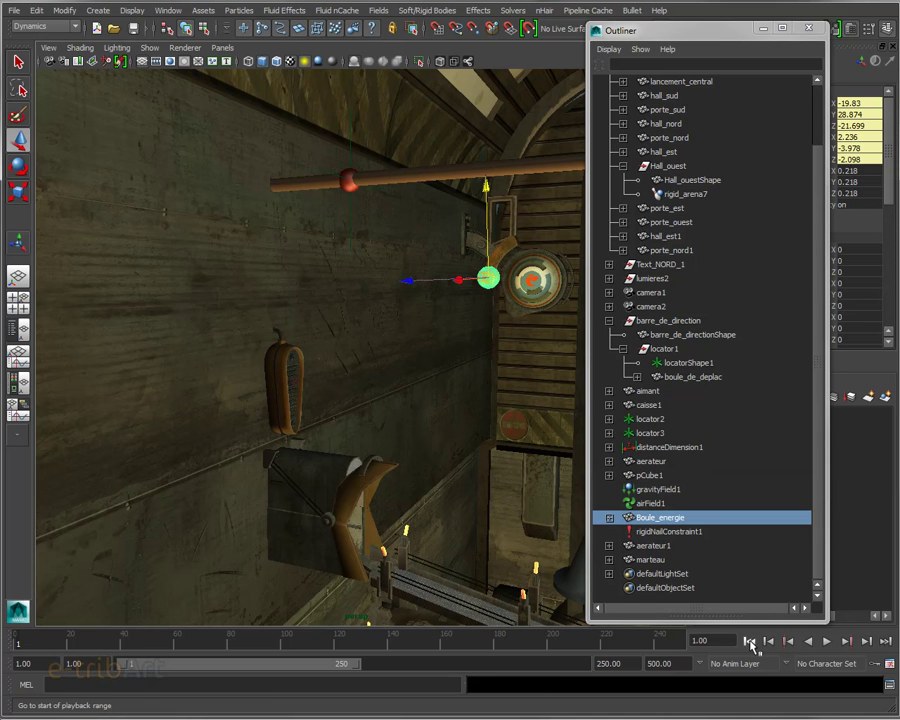
{"action": "left_click", "coordinate": [827, 641]}
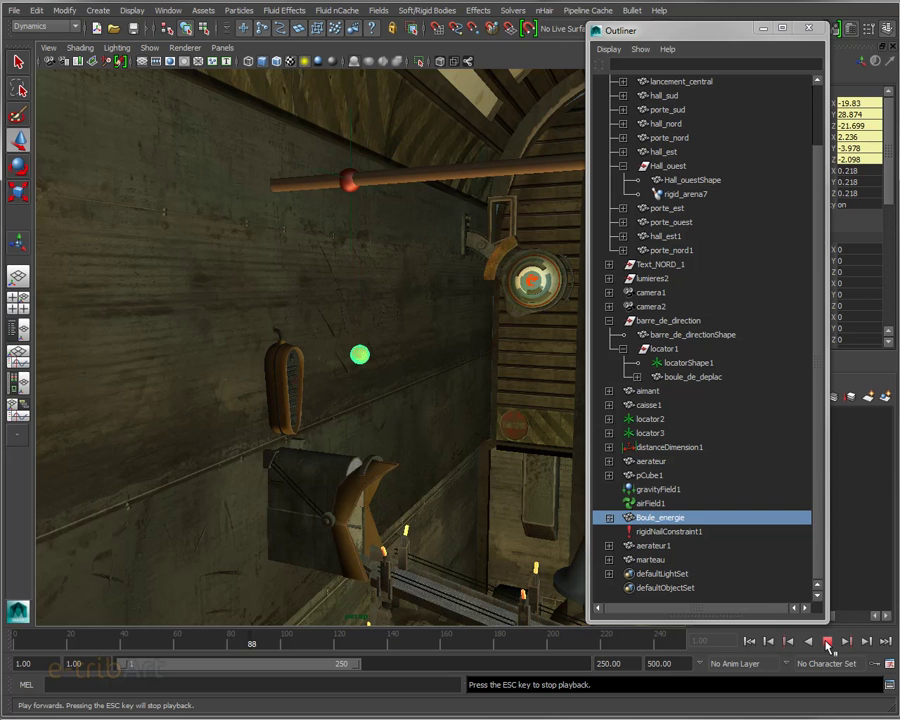
{"action": "left_click", "coordinate": [829, 645]}
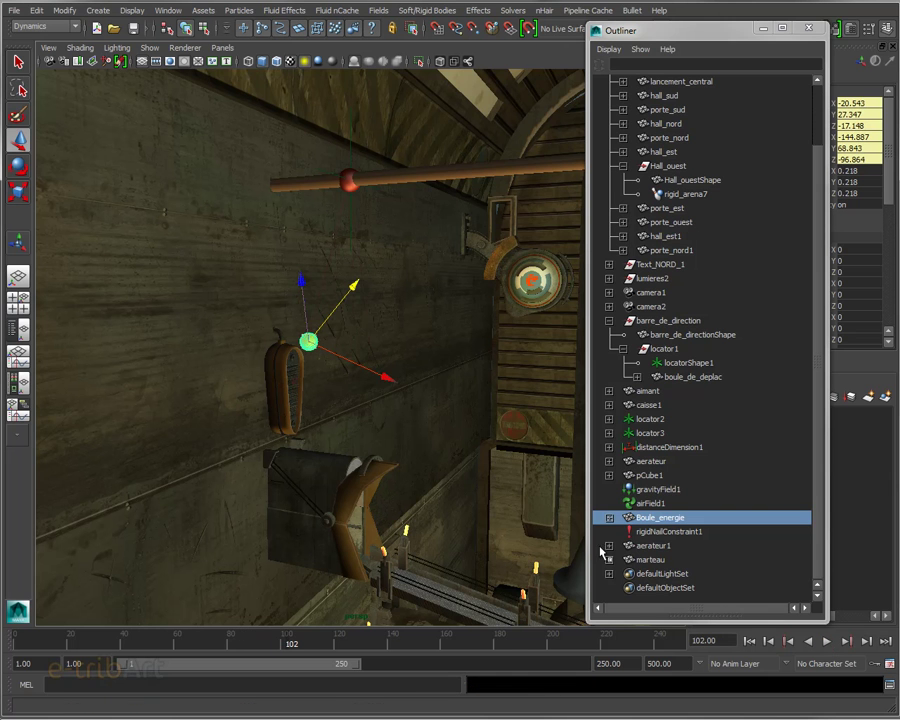
{"action": "left_click", "coordinate": [749, 641]}
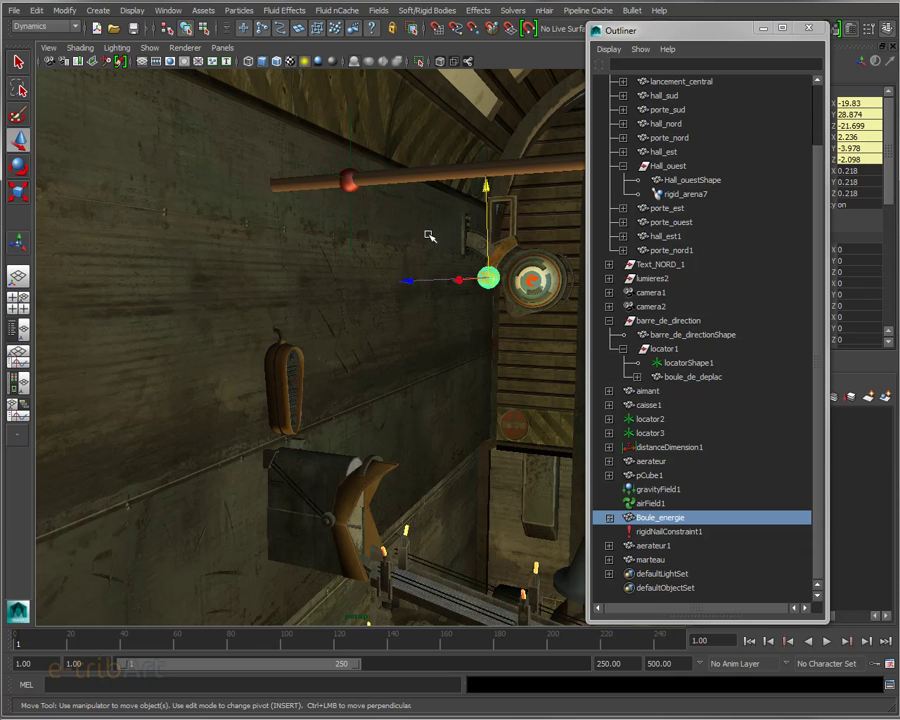
- Move the nail constraint's anchor down and slide it under the energy ball
{"action": "left_click", "coordinate": [348, 182]}
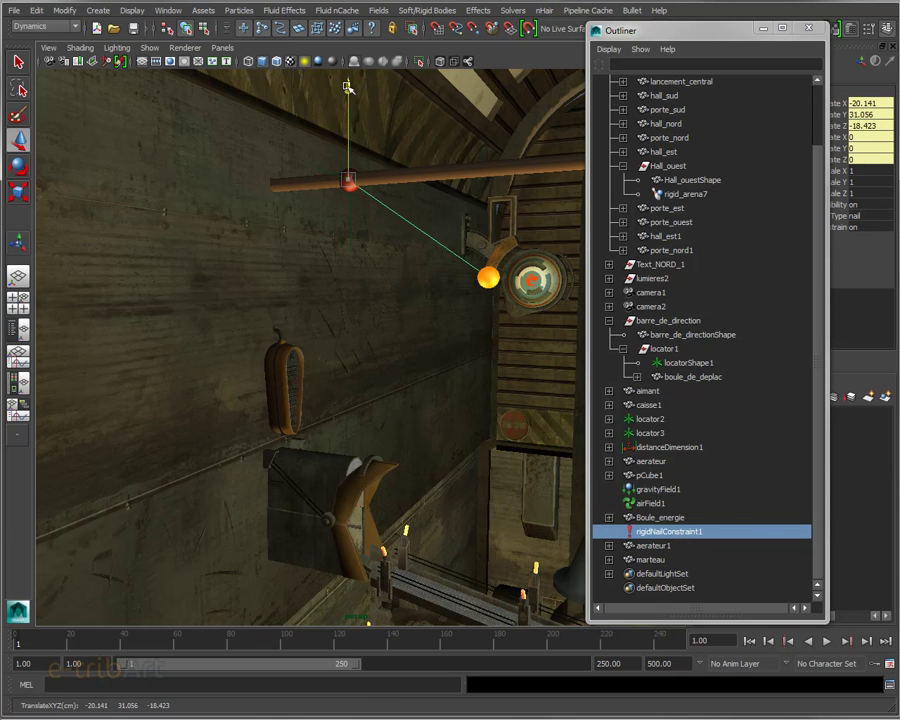
{"action": "mouse_move", "coordinate": [350, 88]}
{"action": "left_mouse_down"}
{"action": "mouse_move", "coordinate": [341, 249]}
{"action": "mouse_move", "coordinate": [352, 306]}
{"action": "left_mouse_up"}
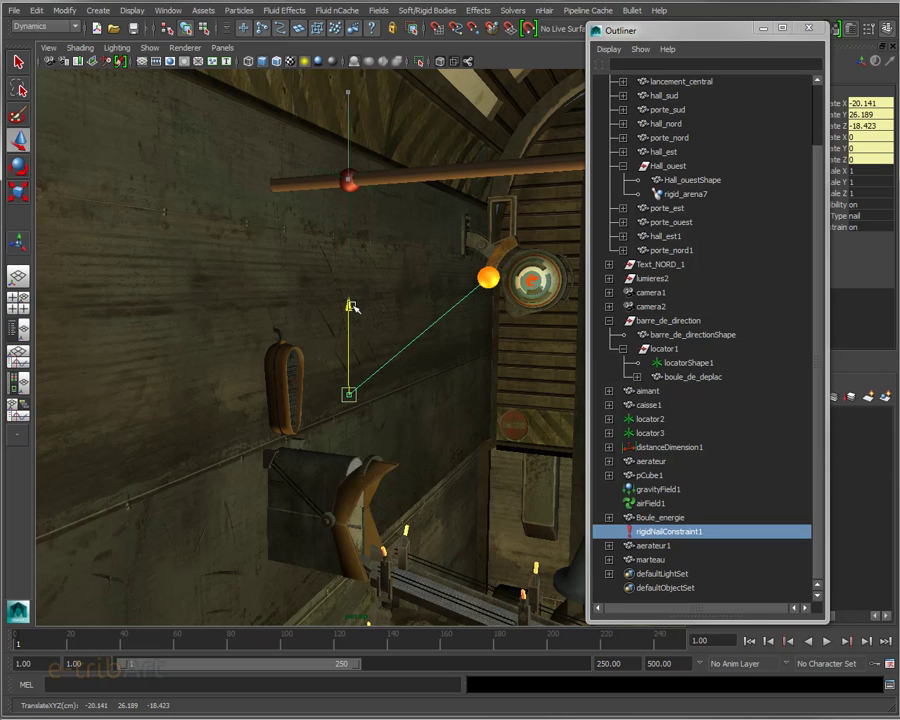
{"action": "left_click_drag", "start_coordinate": [352, 306], "coordinate": [358, 291]}
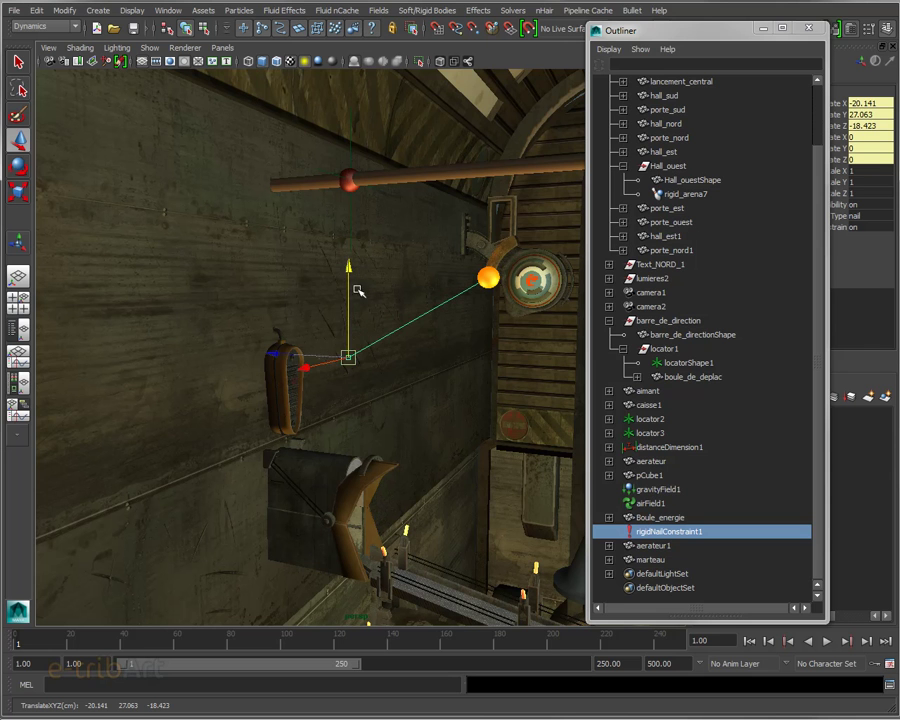
{"action": "mouse_move", "coordinate": [265, 353]}
{"action": "left_mouse_down"}
{"action": "mouse_move", "coordinate": [416, 392]}
{"action": "mouse_move", "coordinate": [396, 392]}
{"action": "left_mouse_up"}
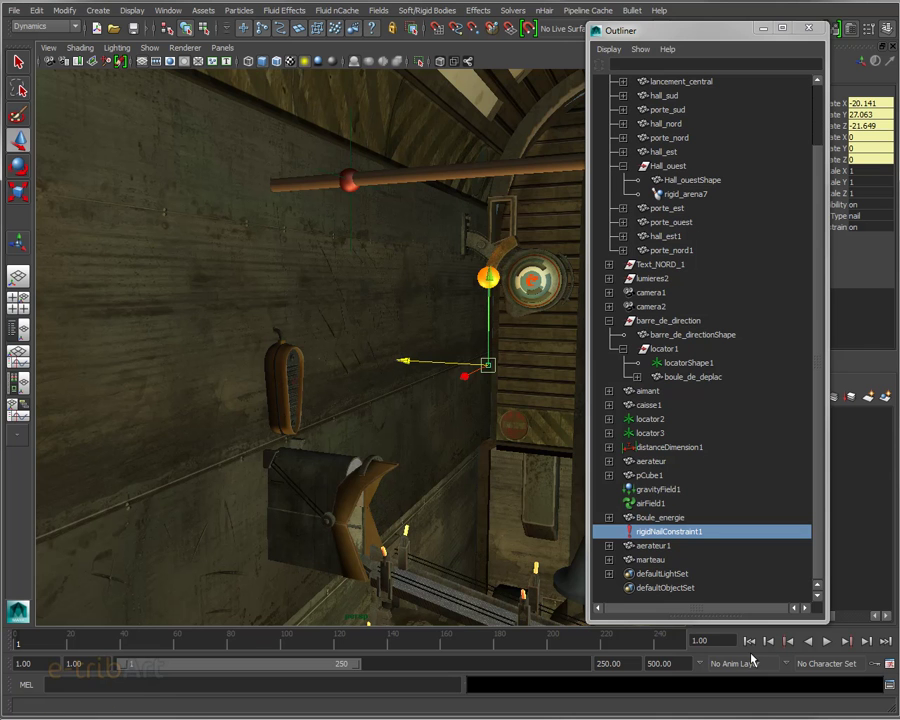
- Replay the simulation from the start to test the new anchor, then stop it
{"action": "left_click", "coordinate": [748, 640]}
{"action": "left_click", "coordinate": [828, 642]}
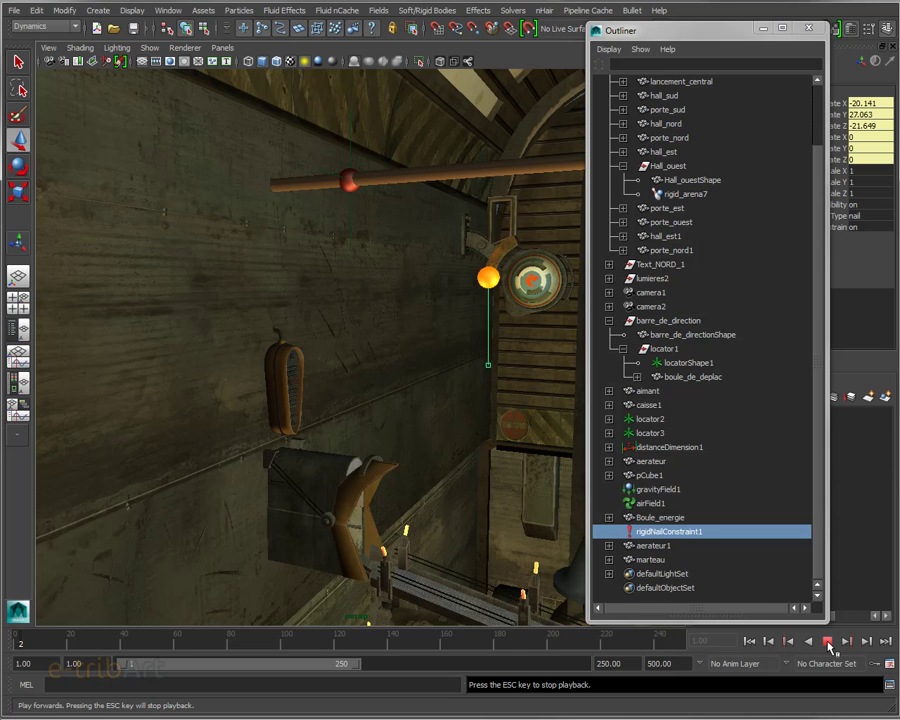
{"action": "left_click", "coordinate": [827, 642]}
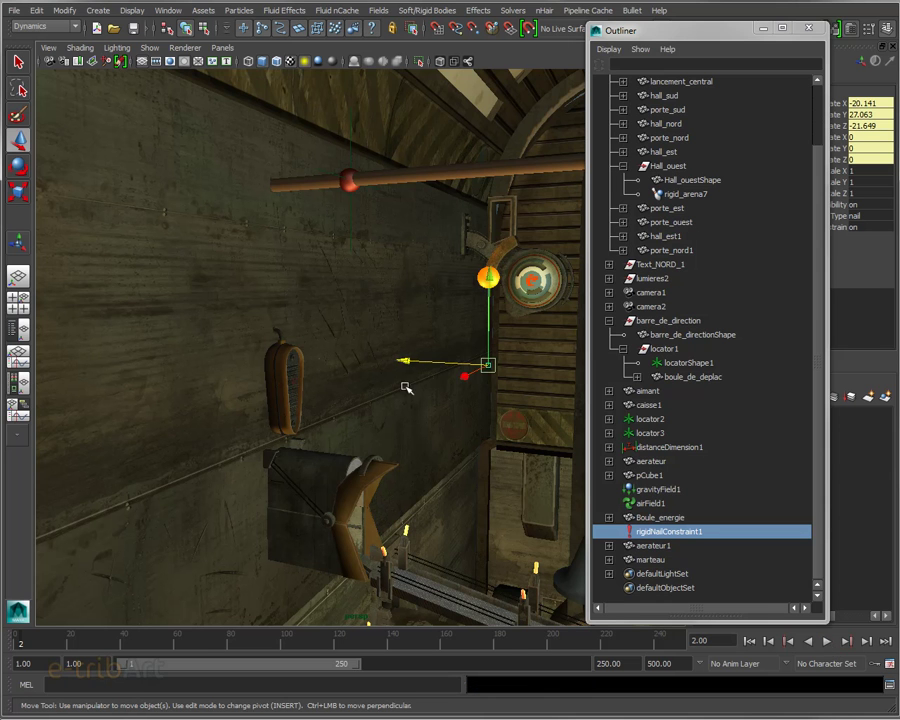
- Shift the nail anchor sideways away from the ball and raise it level with it
{"action": "left_click_drag", "start_coordinate": [402, 362], "coordinate": [226, 326]}
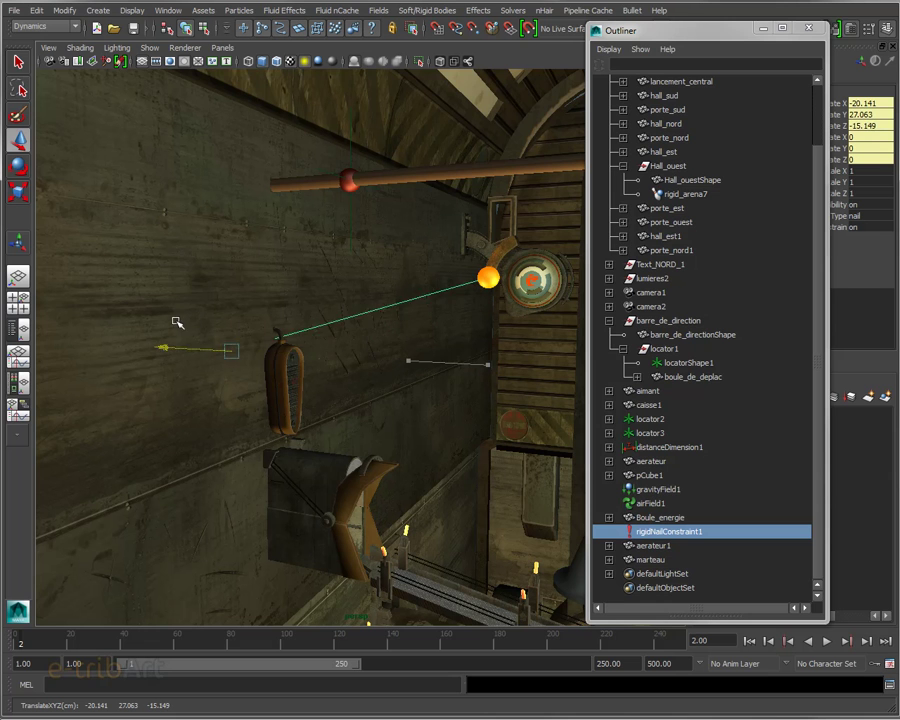
{"action": "left_click_drag", "start_coordinate": [275, 278], "coordinate": [249, 309]}
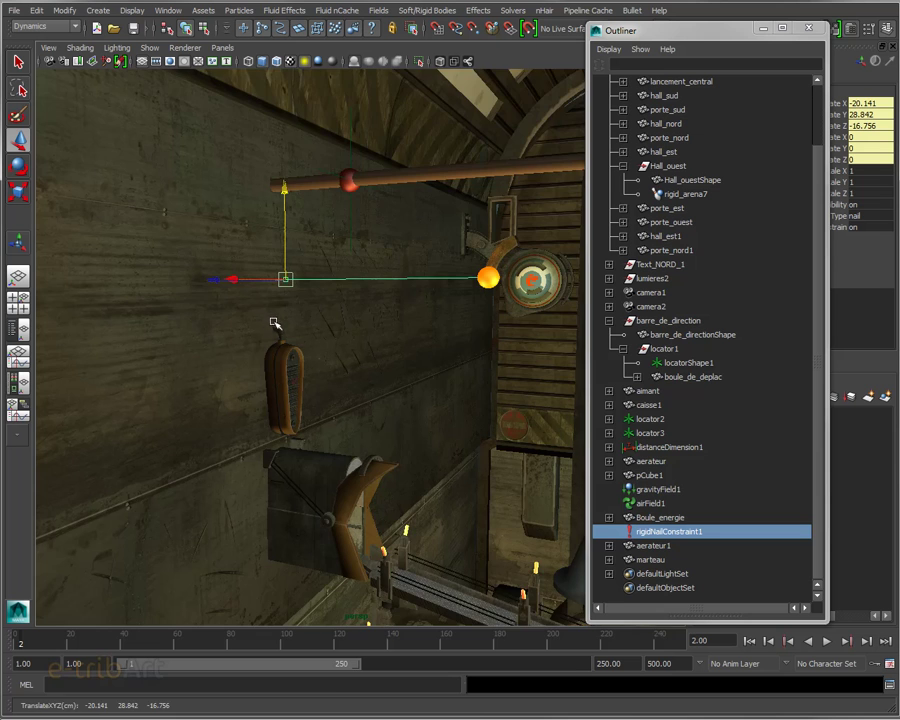
{"action": "mouse_move", "coordinate": [274, 322]}
{"action": "left_mouse_down", "text": "alt"}
{"action": "mouse_move", "coordinate": [272, 342]}
{"action": "mouse_move", "coordinate": [228, 210]}
{"action": "mouse_move", "coordinate": [215, 209]}
{"action": "left_mouse_up", "text": "alt"}
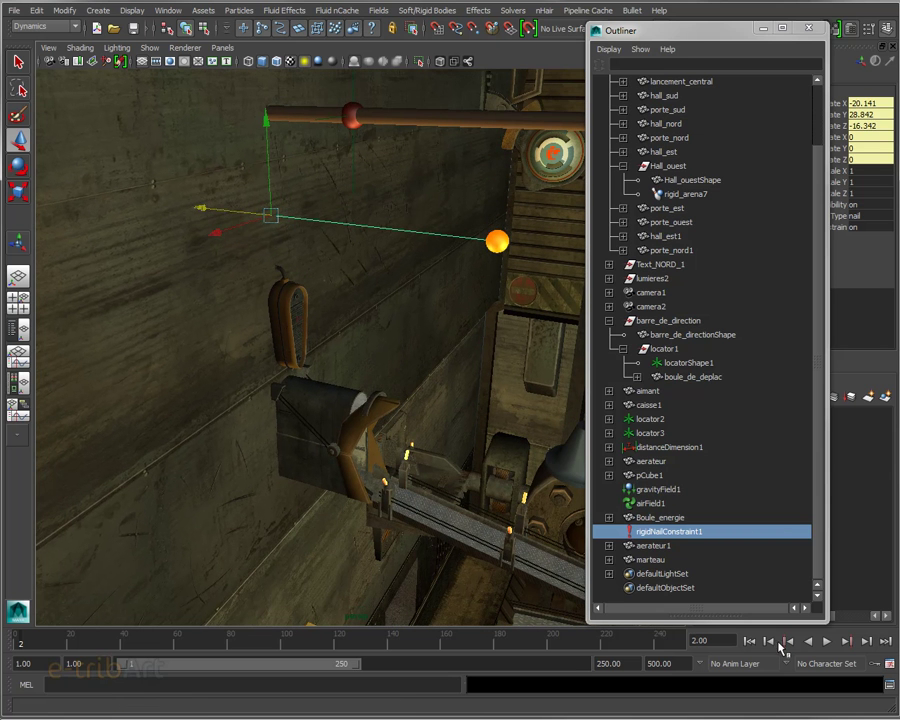
- Test the swing up to frame 96, then rewind to the first frame
{"action": "left_click", "coordinate": [828, 641]}
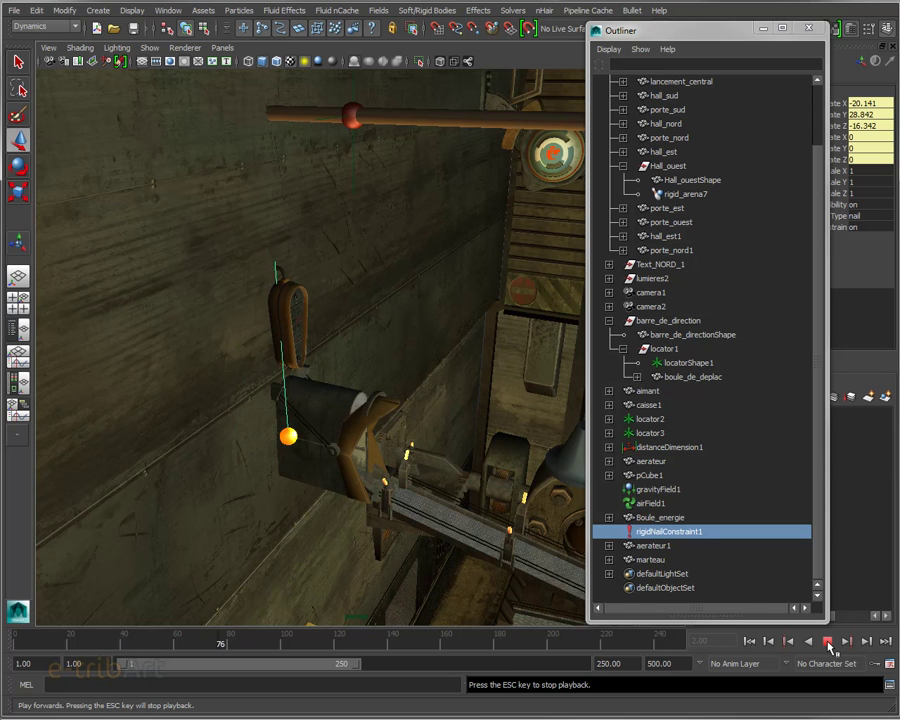
{"action": "left_click", "coordinate": [828, 641]}
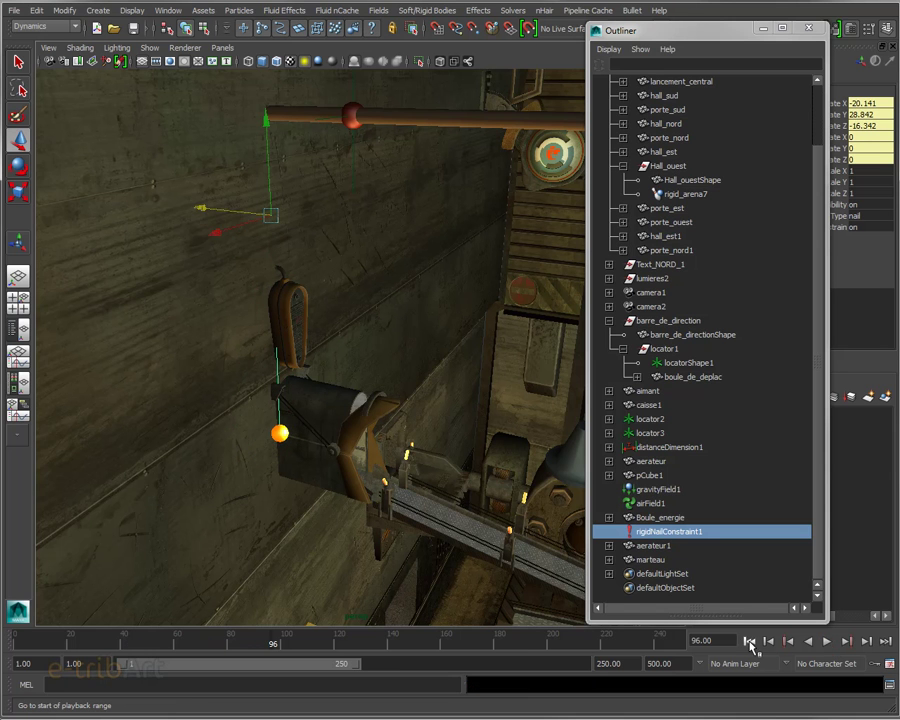
{"action": "left_click", "coordinate": [751, 641]}
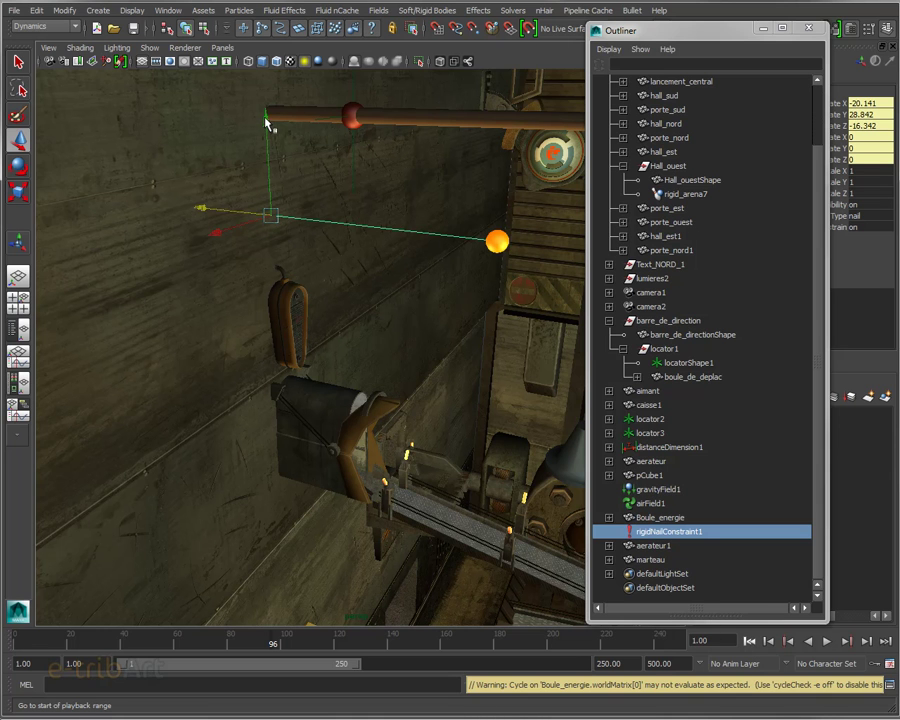
- At frame 96, move the energy ball up toward the overhead pipe
{"action": "left_click", "coordinate": [749, 642]}
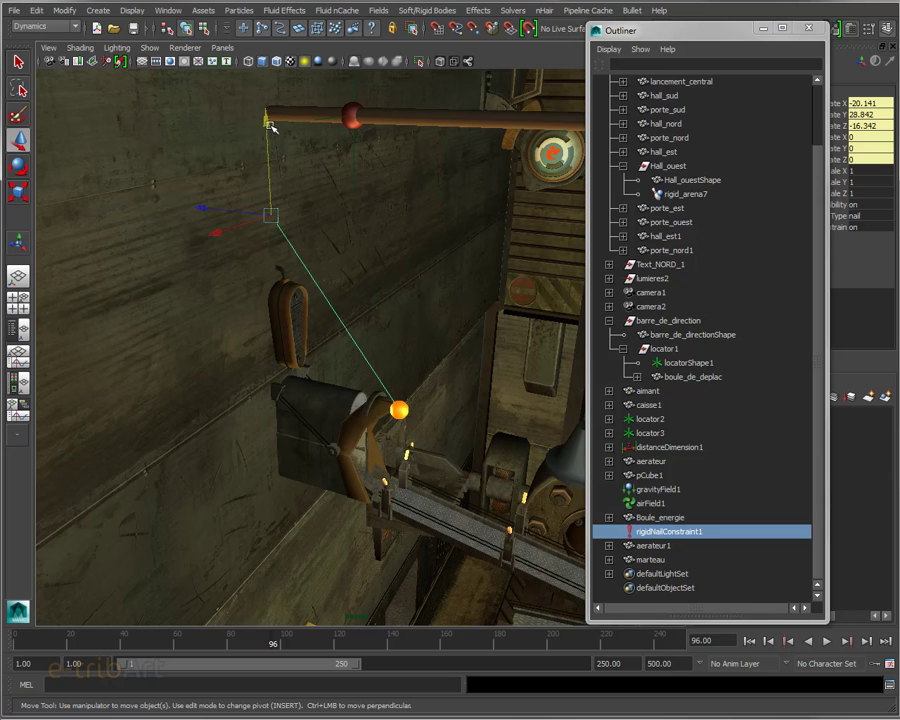
{"action": "left_click", "coordinate": [398, 410]}
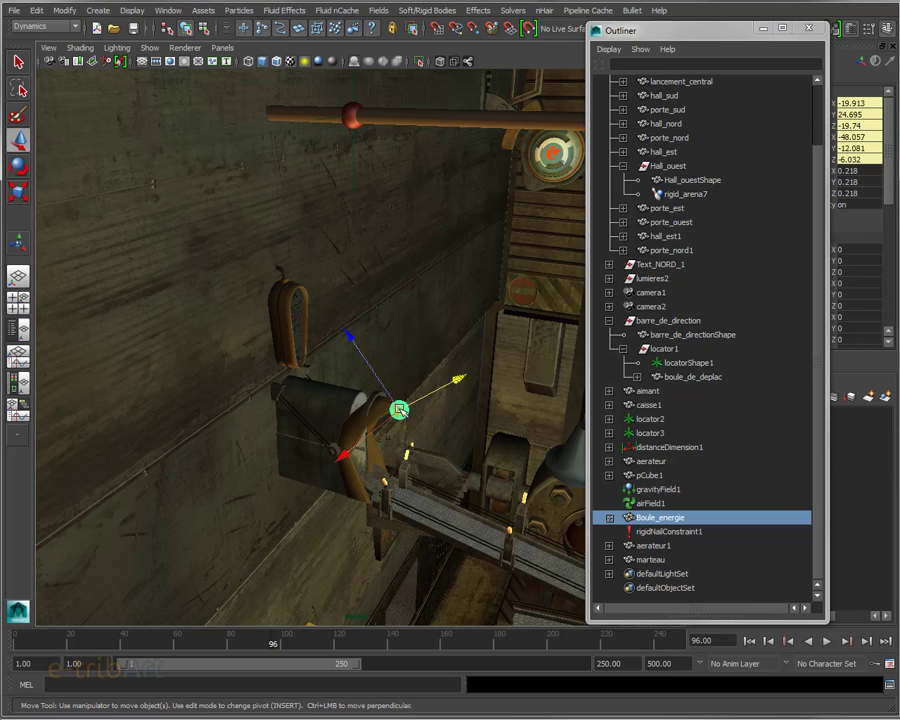
{"action": "left_click_drag", "start_coordinate": [398, 410], "coordinate": [329, 278]}
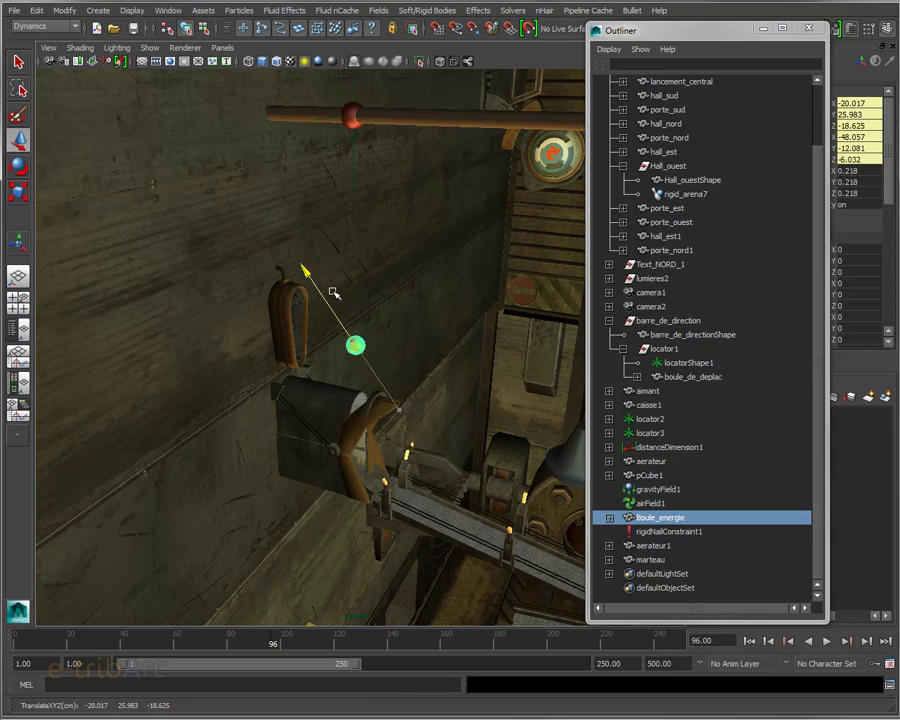
{"action": "left_click", "coordinate": [280, 220]}
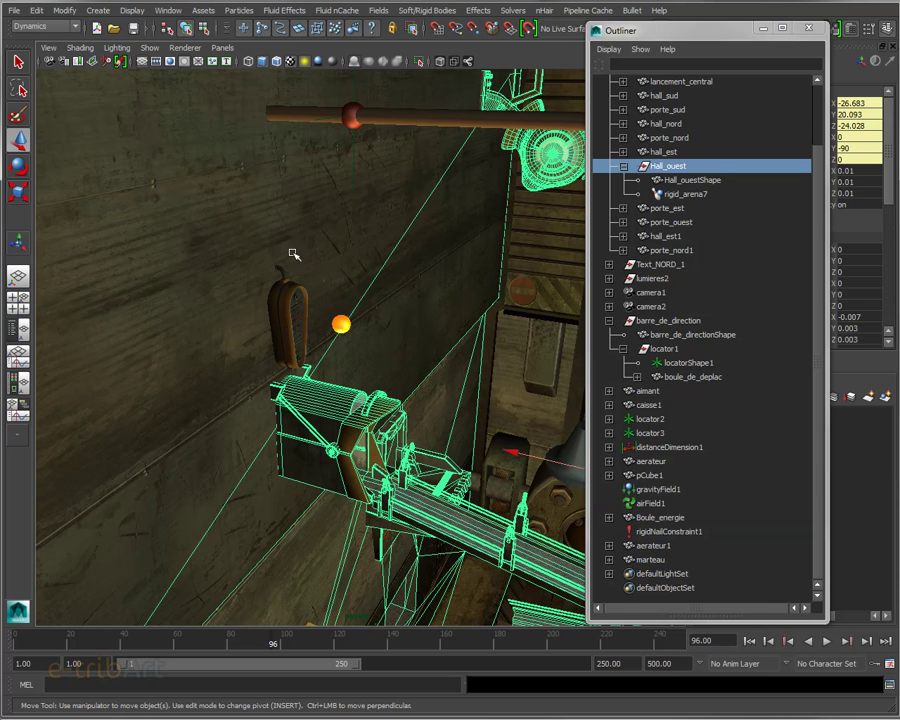
- Raise the nail anchor onto the pipe at Y 31.045, directly above the ball
{"action": "left_click", "coordinate": [293, 254]}
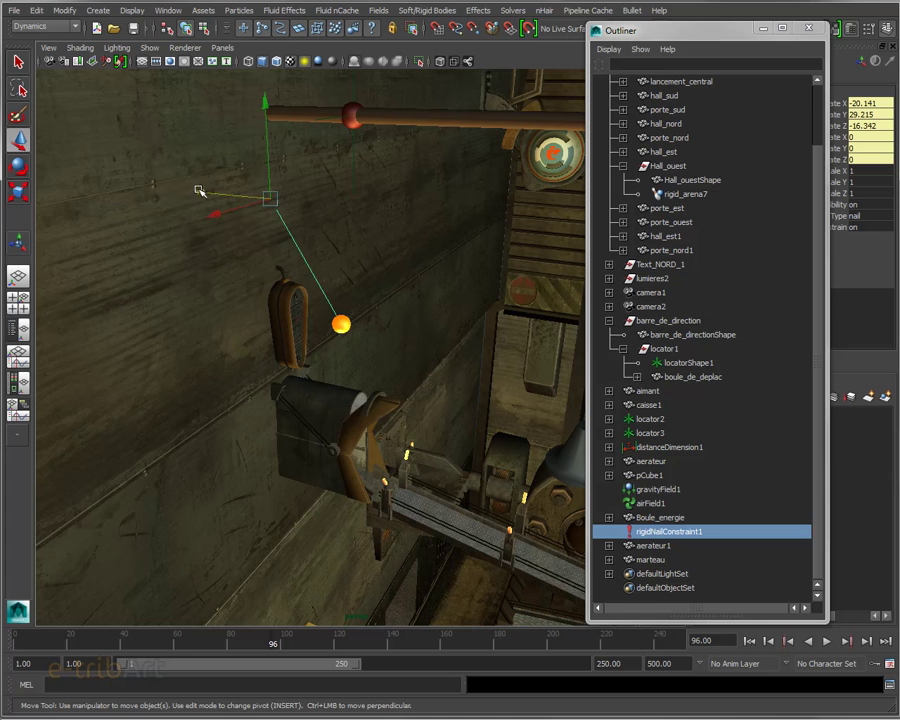
{"action": "mouse_move", "coordinate": [199, 190]}
{"action": "middle_mouse_down"}
{"action": "mouse_move", "coordinate": [350, 68]}
{"action": "mouse_move", "coordinate": [376, 12]}
{"action": "middle_mouse_up"}
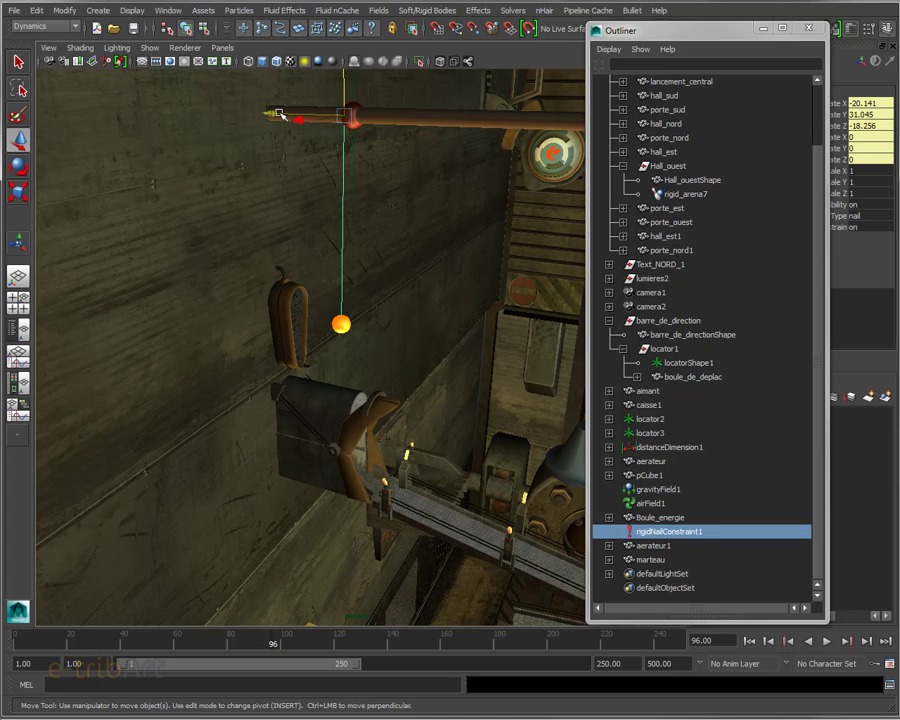
{"action": "middle_click_drag", "start_coordinate": [348, 118], "coordinate": [286, 116]}
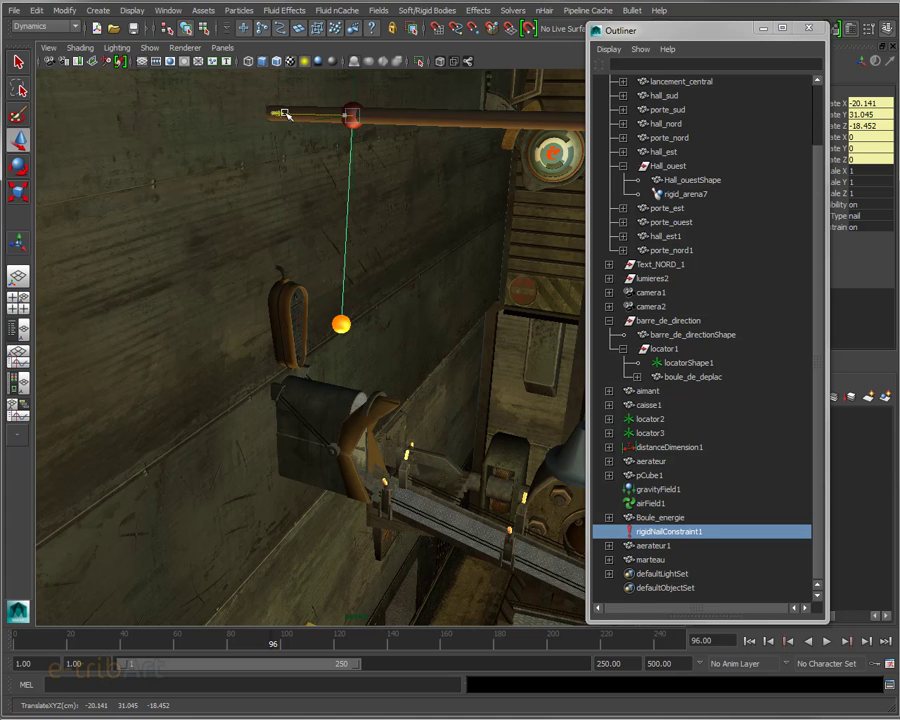
- With world-axis moves, nudge the energy ball to Y 26.933, Z -18.294
{"action": "left_click", "coordinate": [340, 322]}
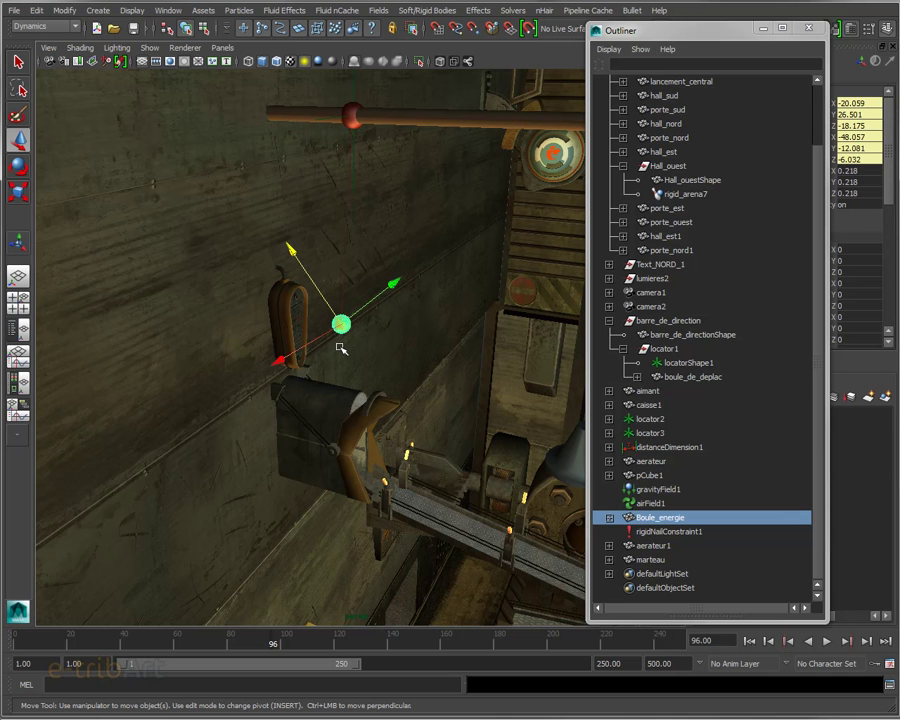
{"action": "left_click_drag", "start_coordinate": [337, 330], "coordinate": [290, 318]}
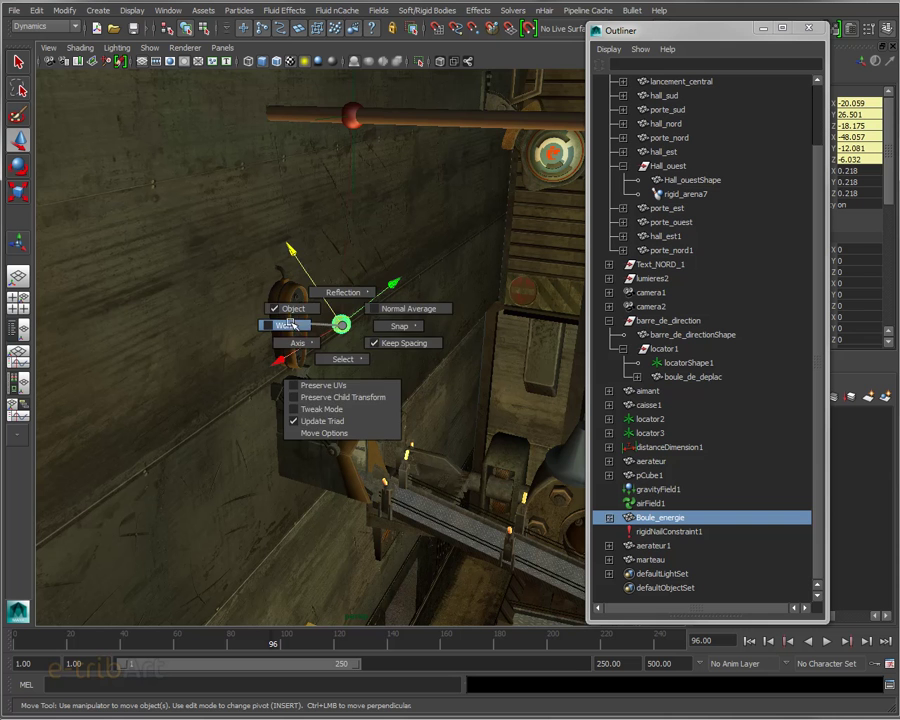
{"action": "left_click_drag", "start_coordinate": [341, 237], "coordinate": [341, 220]}
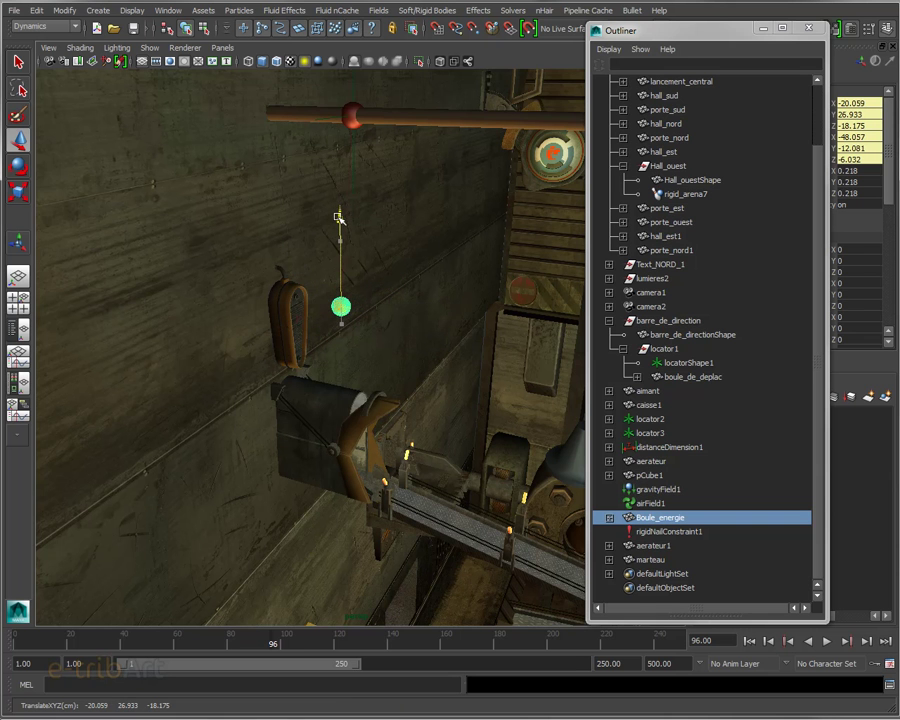
{"action": "mouse_move", "coordinate": [358, 347]}
{"action": "left_mouse_down"}
{"action": "mouse_move", "coordinate": [256, 340]}
{"action": "mouse_move", "coordinate": [284, 356]}
{"action": "mouse_move", "coordinate": [390, 358]}
{"action": "mouse_move", "coordinate": [454, 374]}
{"action": "mouse_move", "coordinate": [438, 374]}
{"action": "left_mouse_up"}
{"action": "left_click_drag", "start_coordinate": [324, 354], "coordinate": [332, 330]}
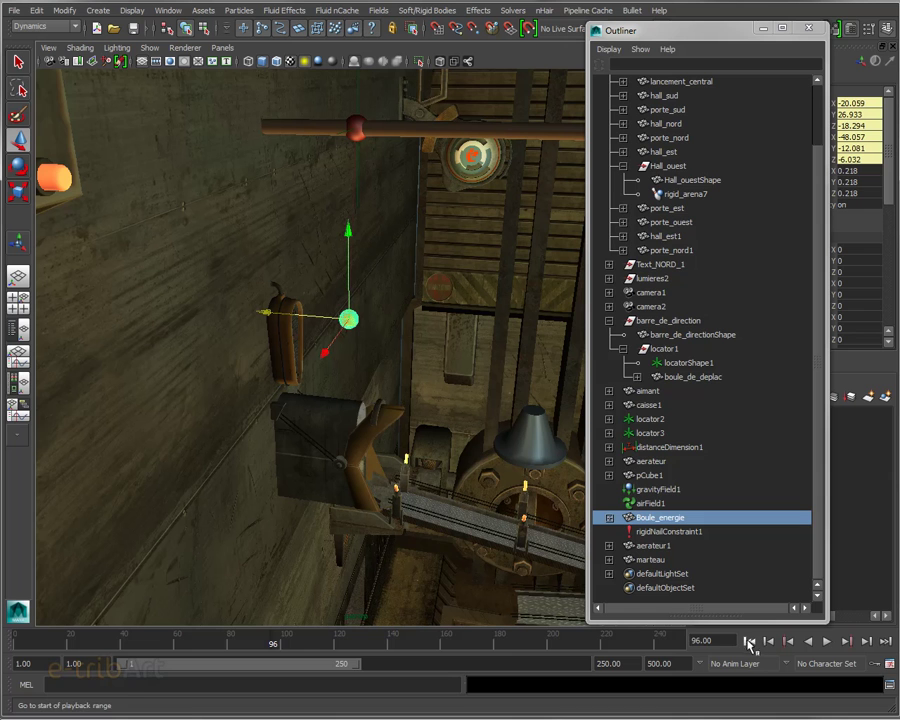
- Replay the simulation from the first frame to test the ball's swing
{"action": "left_click", "coordinate": [749, 641]}
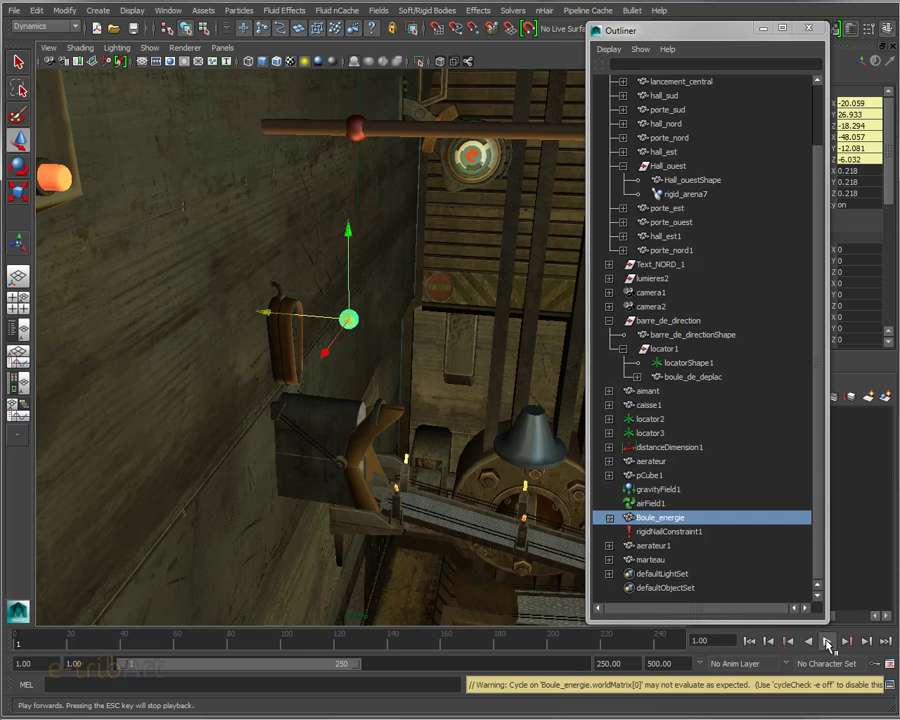
{"action": "left_click", "coordinate": [827, 642]}
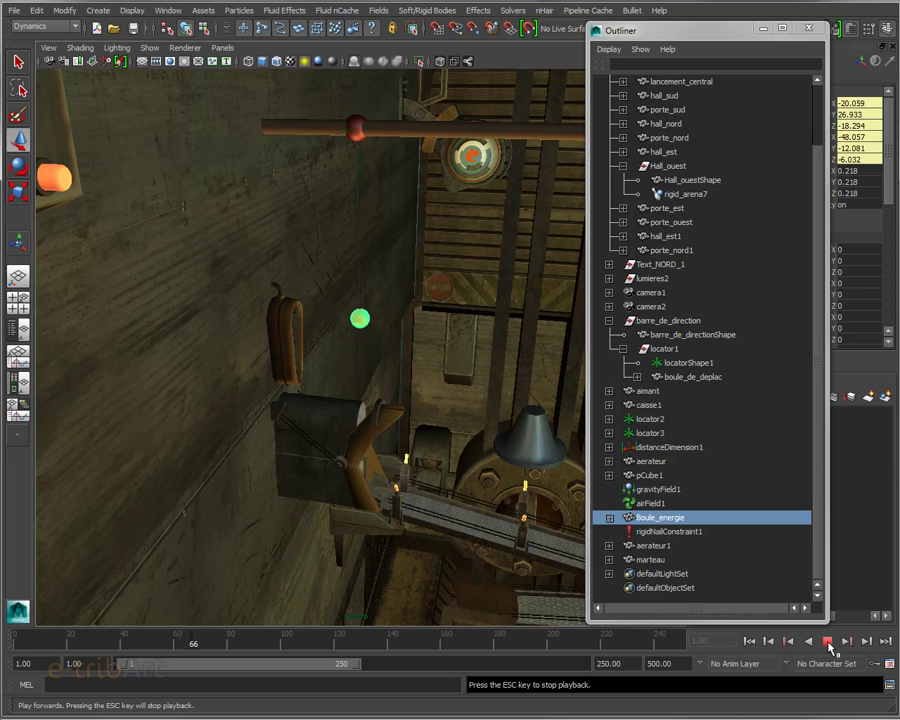
{"action": "left_click", "coordinate": [828, 642]}
- Rewind to the first frame and browse the field types without adding one
{"action": "left_click", "coordinate": [749, 641]}
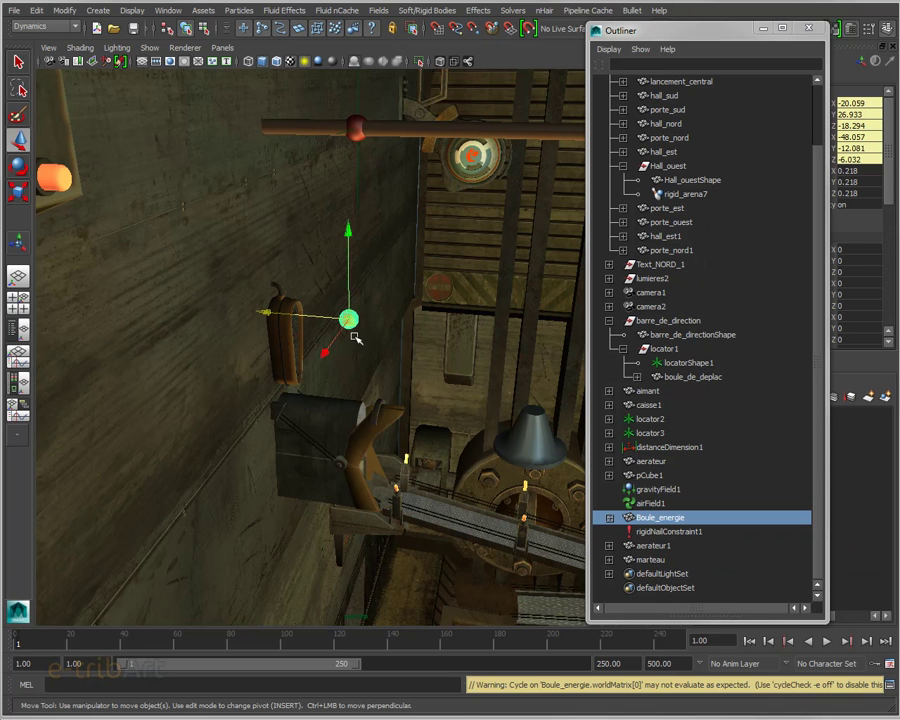
{"action": "left_click", "coordinate": [378, 10]}
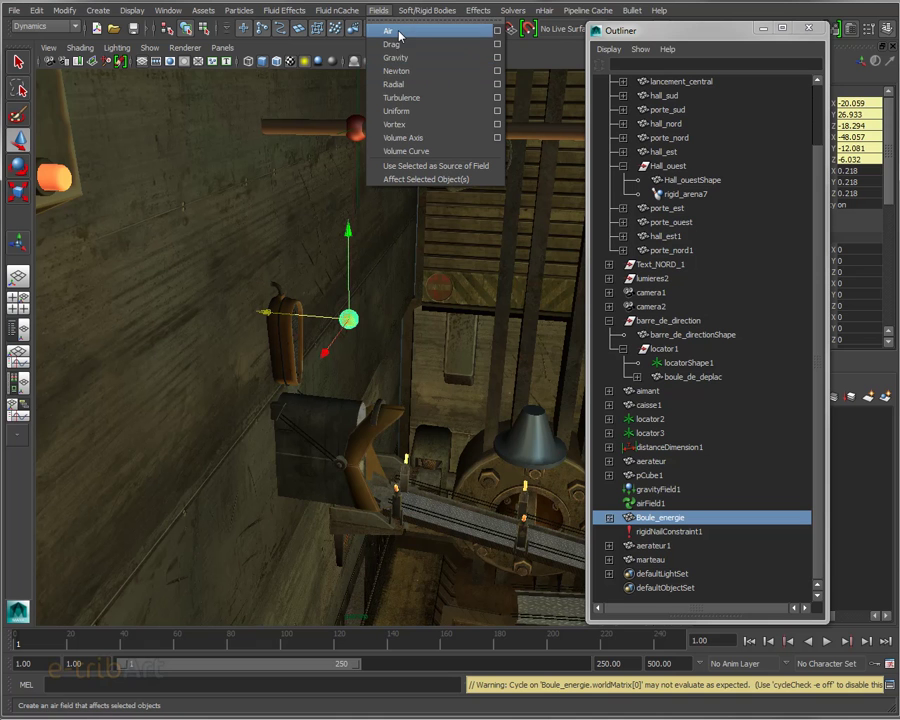
{"action": "left_click", "coordinate": [719, 34]}
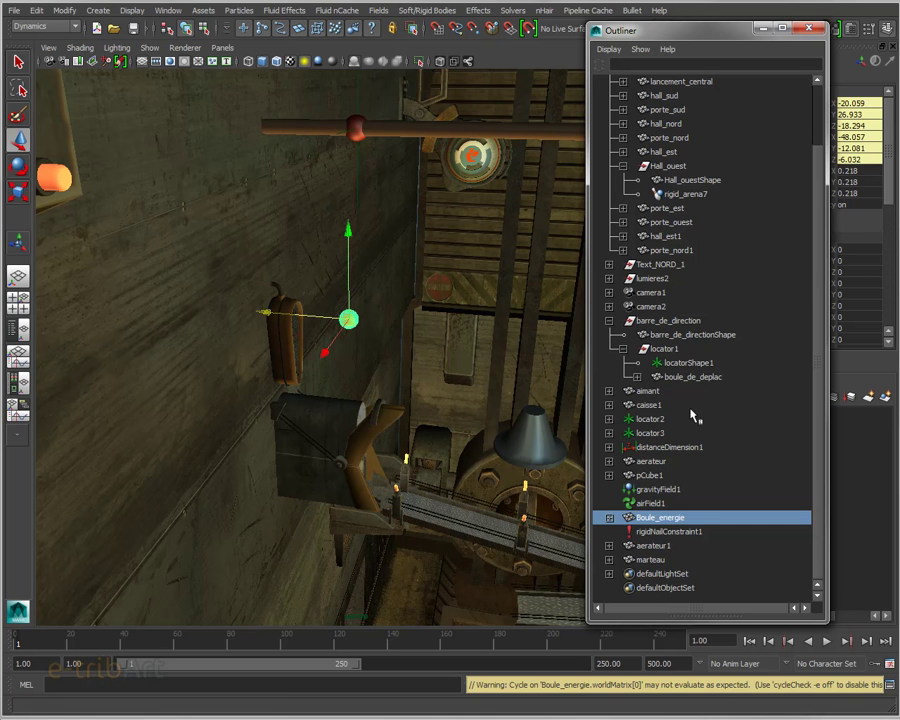
- Frame airField1 and review its Magnitude 10, direction and Volume Control attributes
{"action": "left_click", "coordinate": [614, 503]}
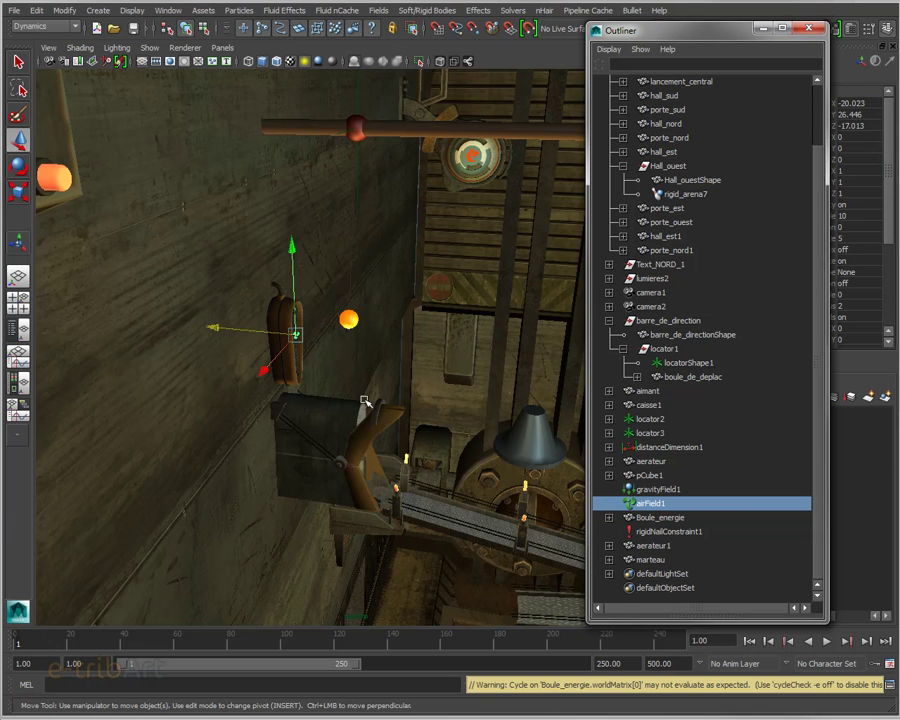
{"action": "key", "text": "f"}
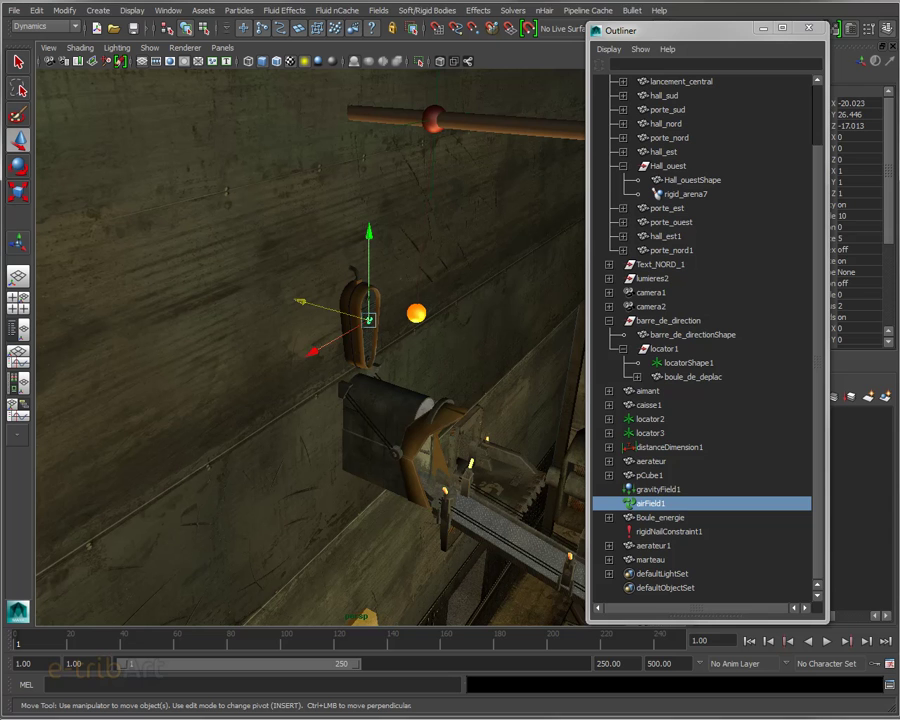
{"action": "key", "text": "ctrl+a"}
{"action": "mouse_move", "coordinate": [730, 36]}
{"action": "left_mouse_down"}
{"action": "mouse_move", "coordinate": [686, 40]}
{"action": "mouse_move", "coordinate": [683, 58]}
{"action": "left_mouse_up"}
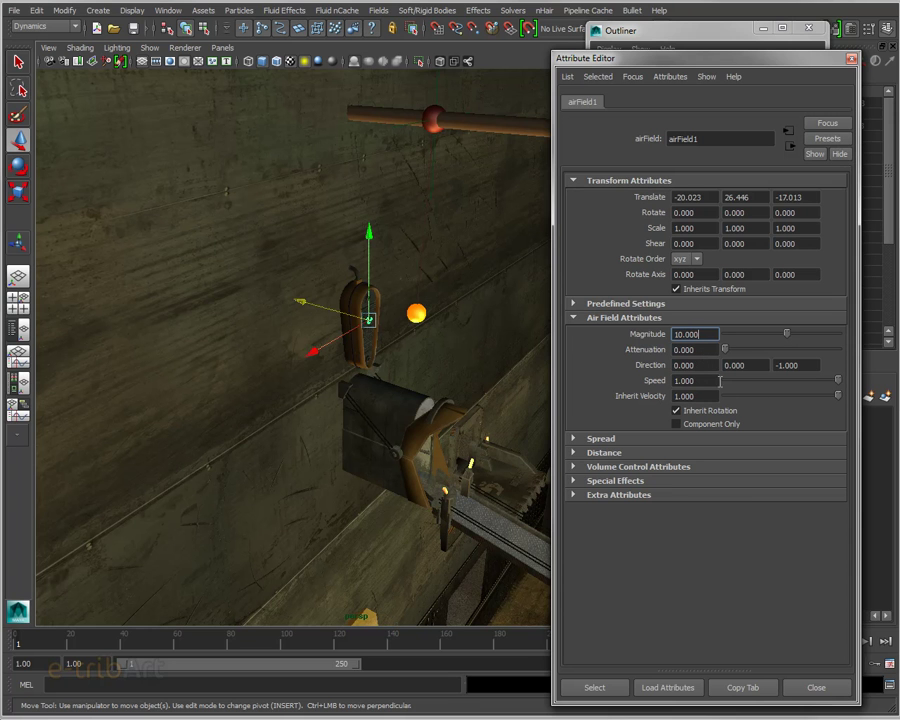
{"action": "left_click", "coordinate": [598, 466]}
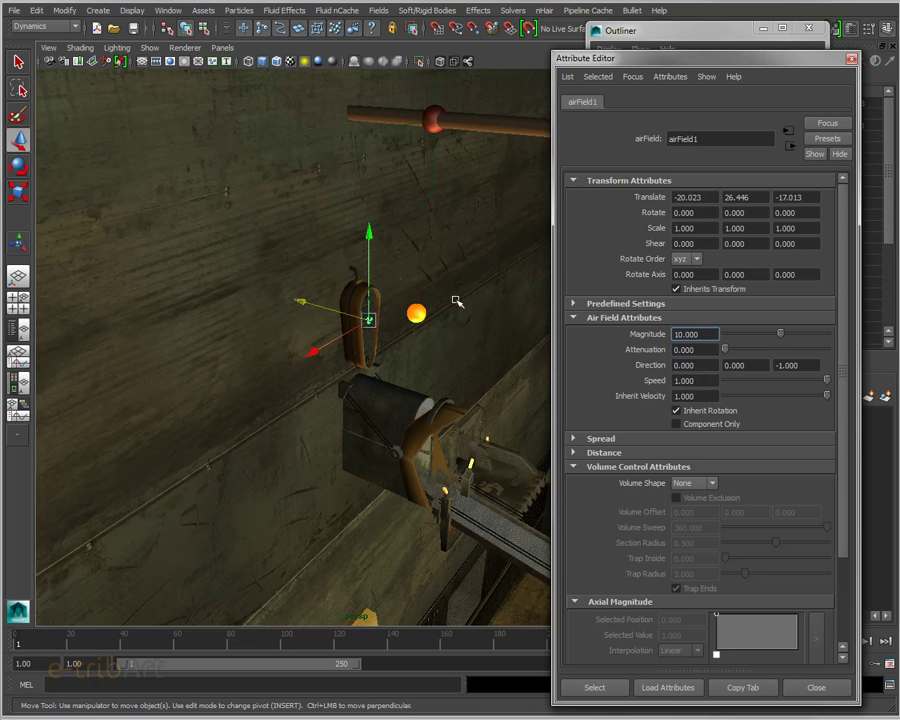
{"action": "left_click_drag", "start_coordinate": [619, 63], "coordinate": [628, 67]}
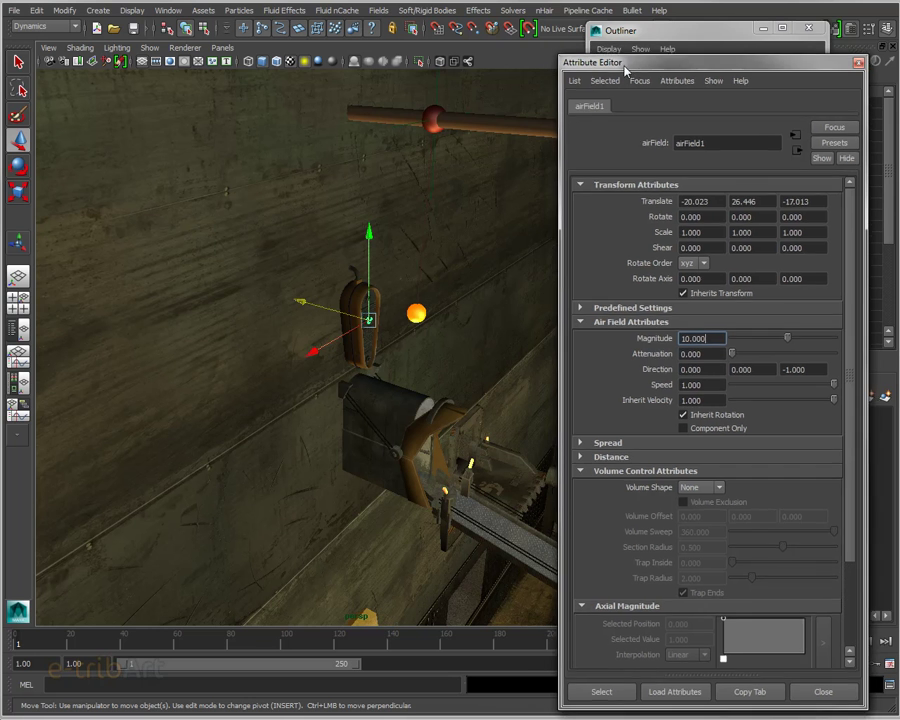
{"action": "key", "text": "ctrl+a"}
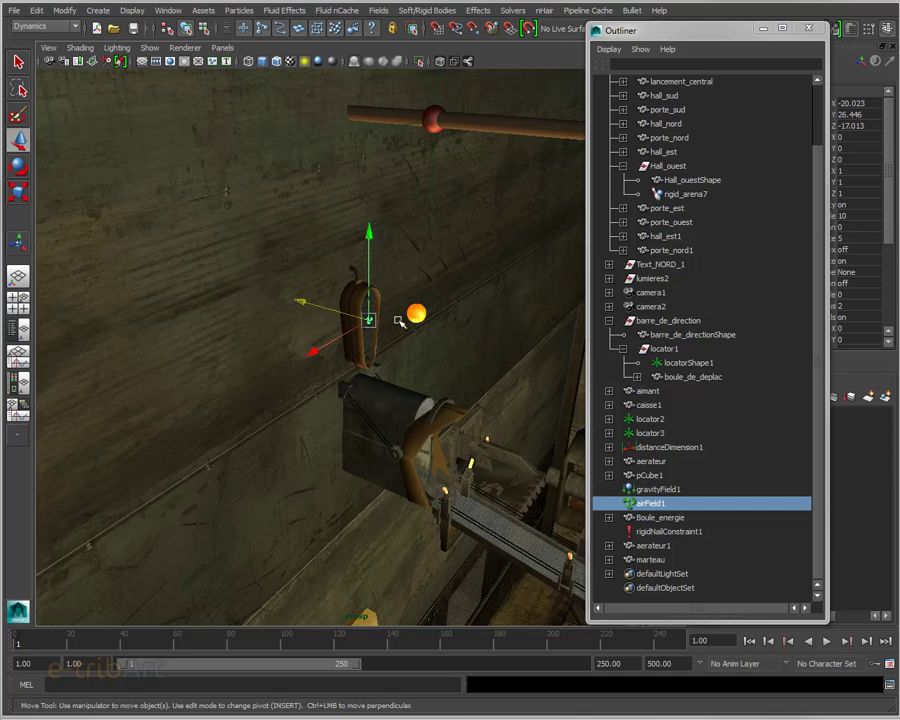
- Close the Outliner and orbit the view toward the ceiling machinery
{"action": "left_click_drag", "start_coordinate": [282, 230], "coordinate": [450, 324], "text": "alt"}
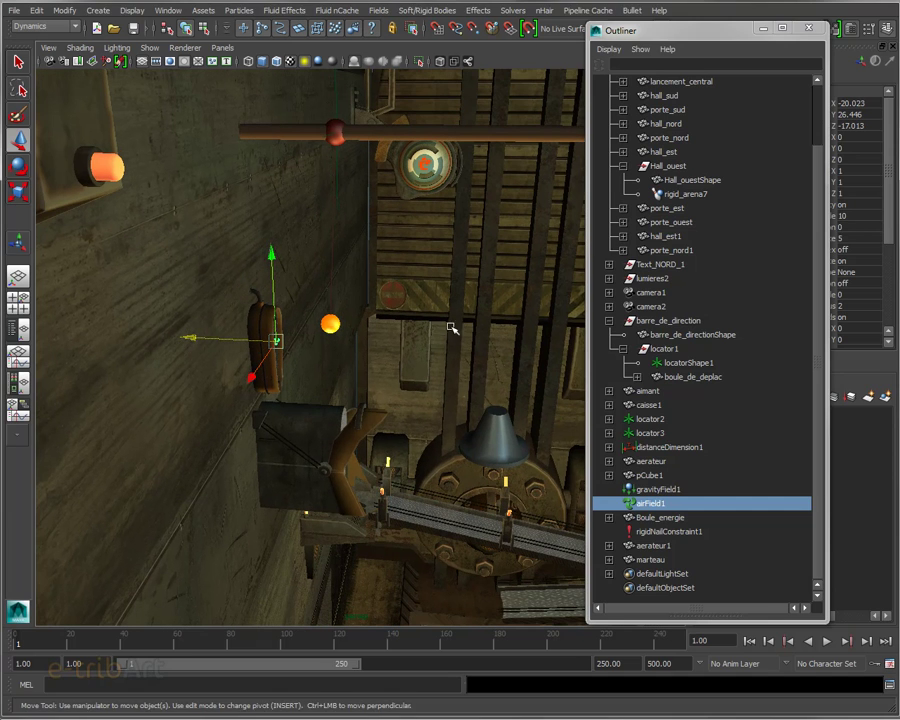
{"action": "left_click", "coordinate": [661, 20]}
{"action": "mouse_move", "coordinate": [428, 348]}
{"action": "left_mouse_down", "text": "alt"}
{"action": "mouse_move", "coordinate": [374, 382]}
{"action": "mouse_move", "coordinate": [336, 306]}
{"action": "mouse_move", "coordinate": [318, 312]}
{"action": "left_mouse_up", "text": "alt"}
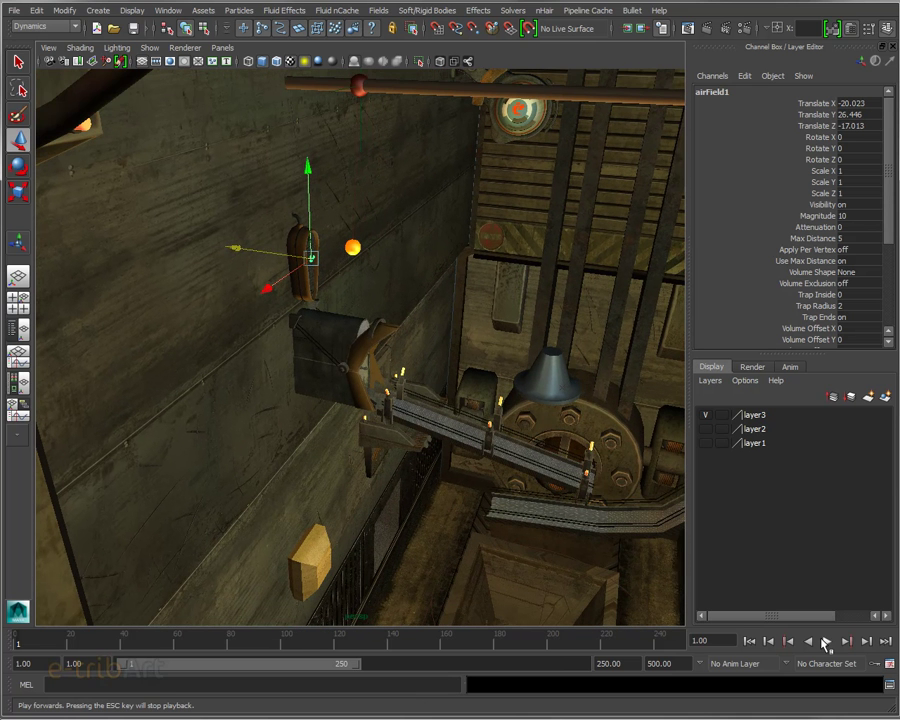
{"action": "left_click", "coordinate": [826, 642]}
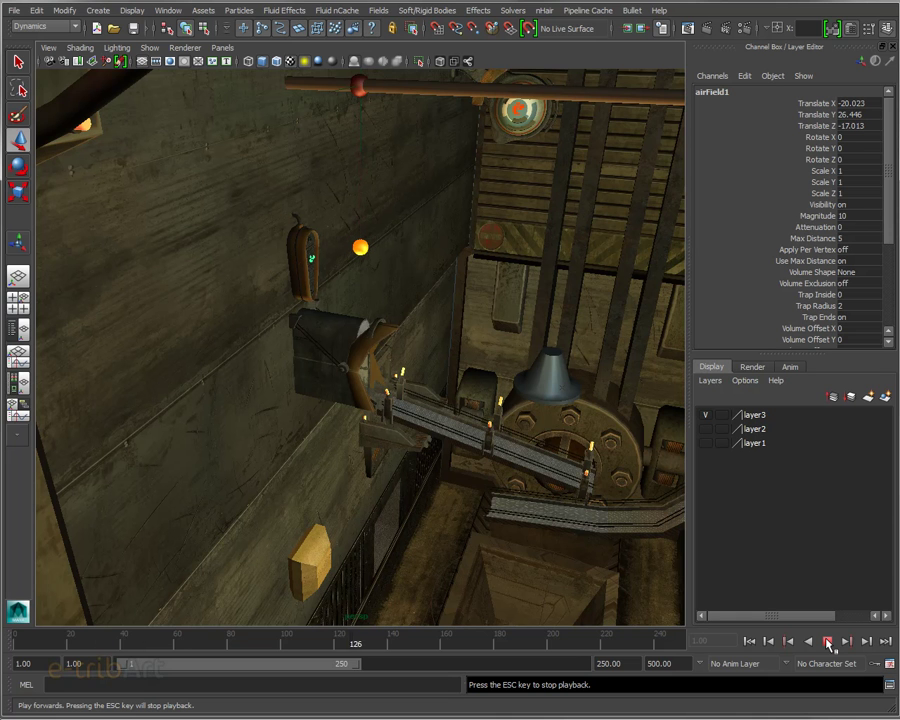
{"action": "left_click", "coordinate": [828, 641]}
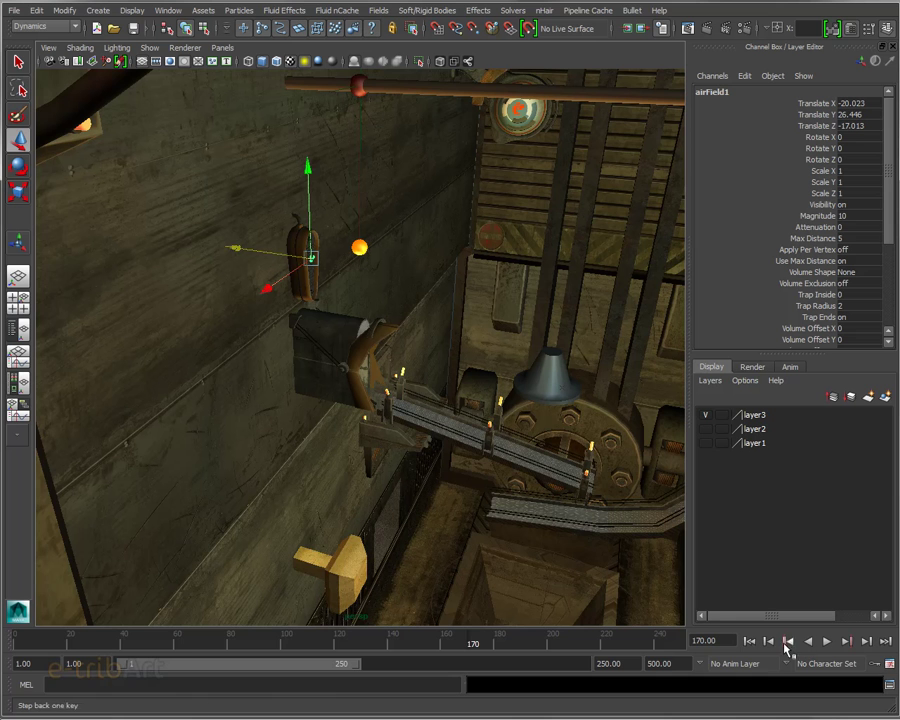
{"action": "left_click", "coordinate": [749, 640]}
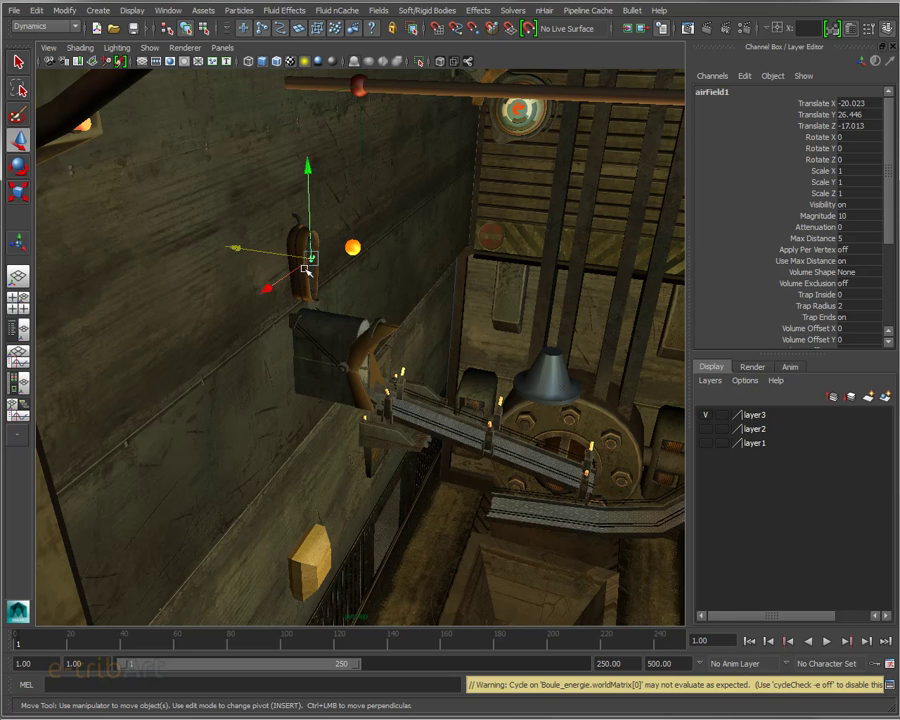
- Raise airField1 to Y 26.682, then lower Boule_energie to Y 26.796
{"action": "left_click_drag", "start_coordinate": [306, 270], "coordinate": [307, 160]}
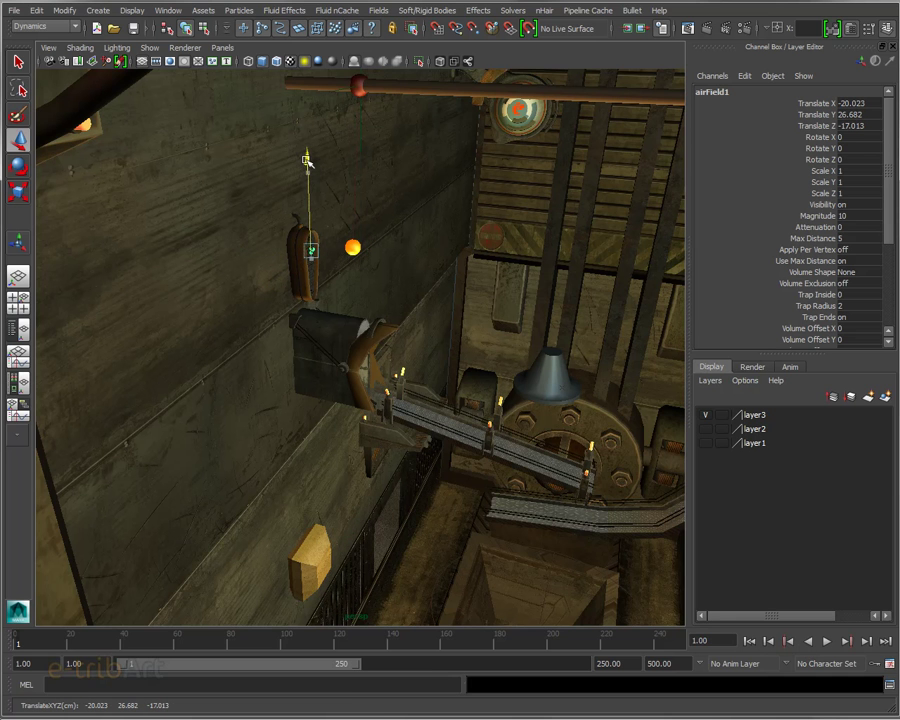
{"action": "scroll", "coordinate": [322, 270], "scroll_direction": "up", "scroll_amount": 2}
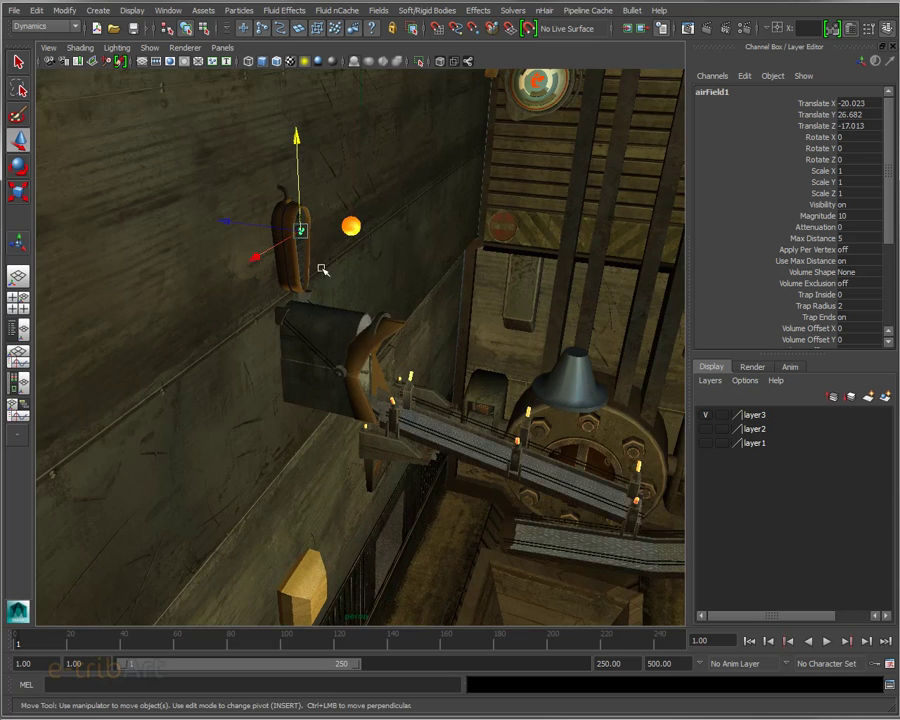
{"action": "left_click_drag", "start_coordinate": [322, 270], "coordinate": [447, 374], "text": "alt"}
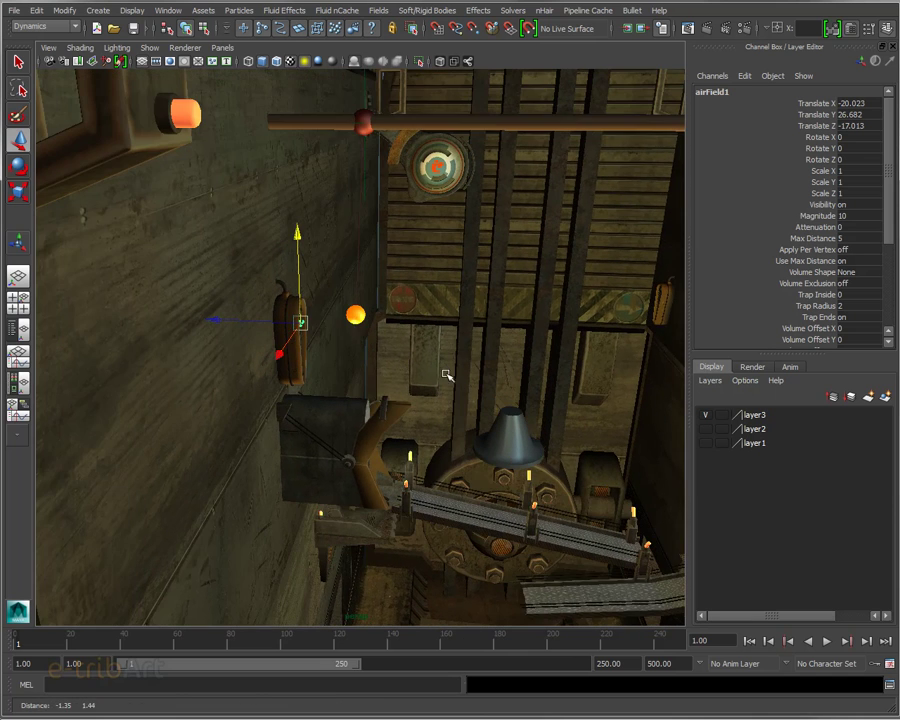
{"action": "left_click", "coordinate": [355, 314]}
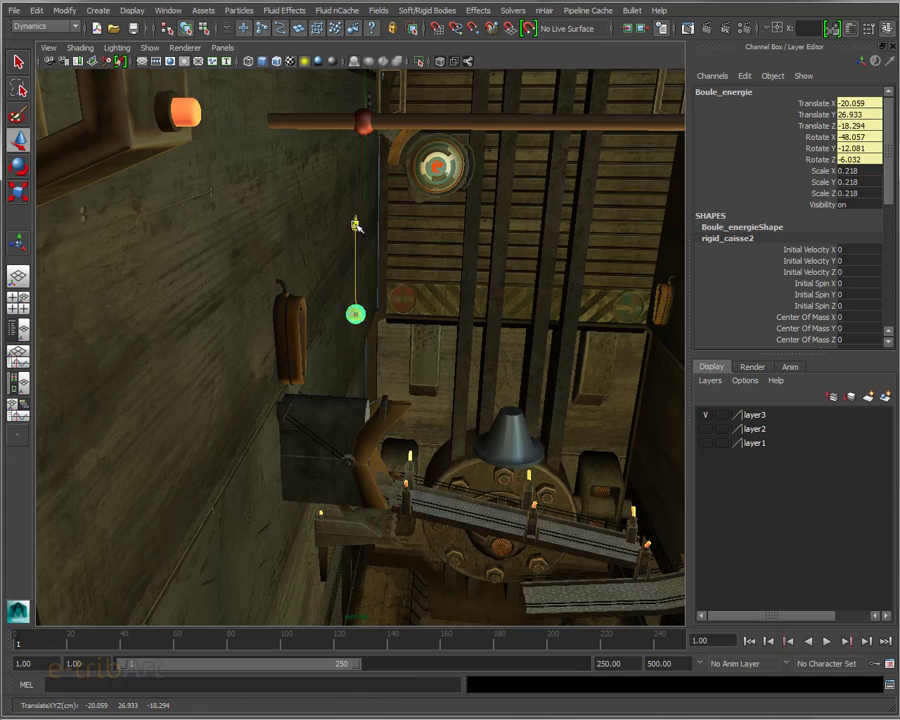
{"action": "left_click_drag", "start_coordinate": [355, 224], "coordinate": [355, 229]}
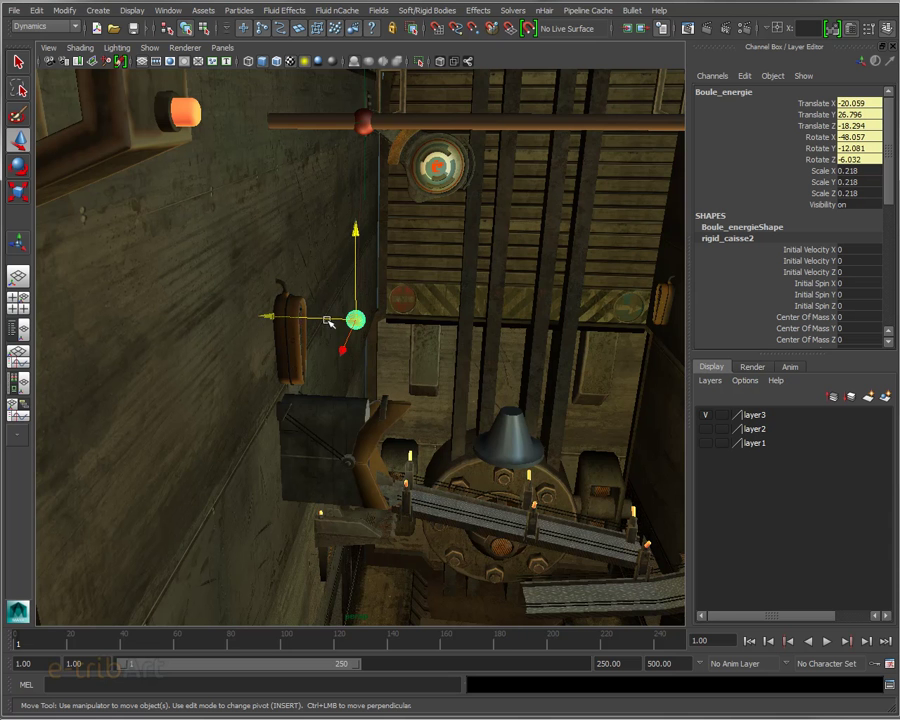
- Switch to wireframe and maximize the side view, zoomed in on the ball and fixture
{"action": "key", "text": "4"}
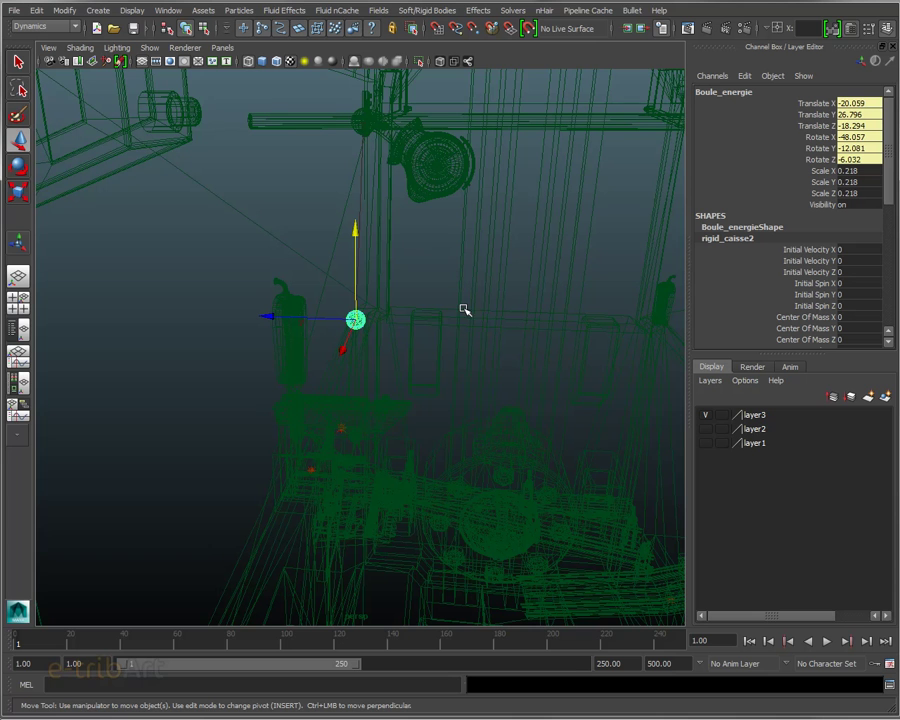
{"action": "key", "text": "space"}
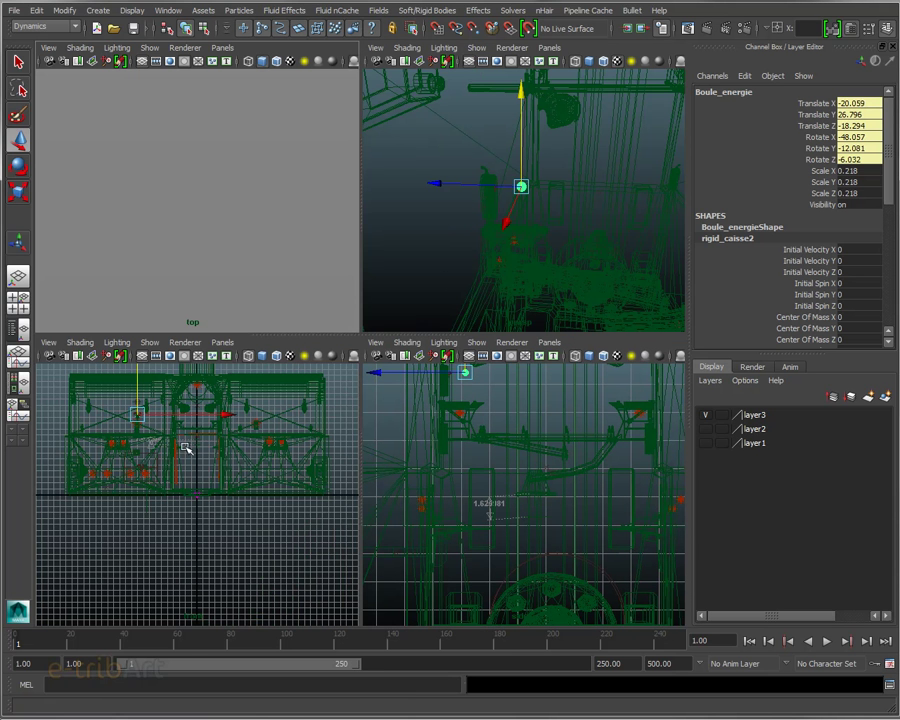
{"action": "key", "text": "space"}
{"action": "scroll", "coordinate": [502, 462], "scroll_direction": "up", "scroll_amount": 1}
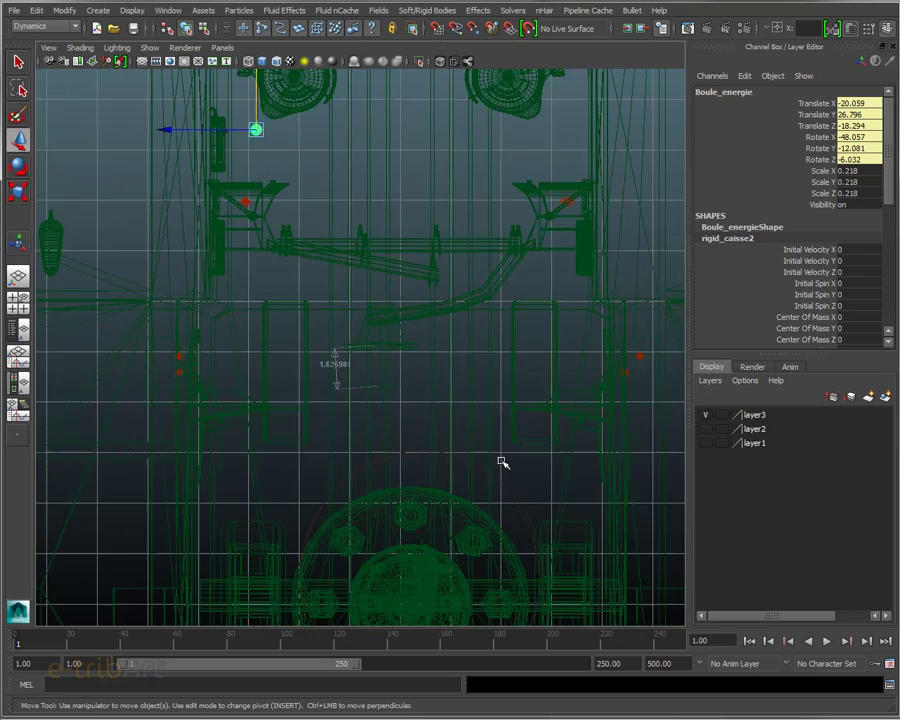
{"action": "scroll", "coordinate": [470, 420], "scroll_direction": "up", "scroll_amount": 1}
{"action": "scroll", "coordinate": [460, 360], "scroll_direction": "up", "scroll_amount": 2}
{"action": "scroll", "coordinate": [500, 425], "scroll_direction": "up", "scroll_amount": 1}
{"action": "scroll", "coordinate": [465, 411], "scroll_direction": "up", "scroll_amount": 1}
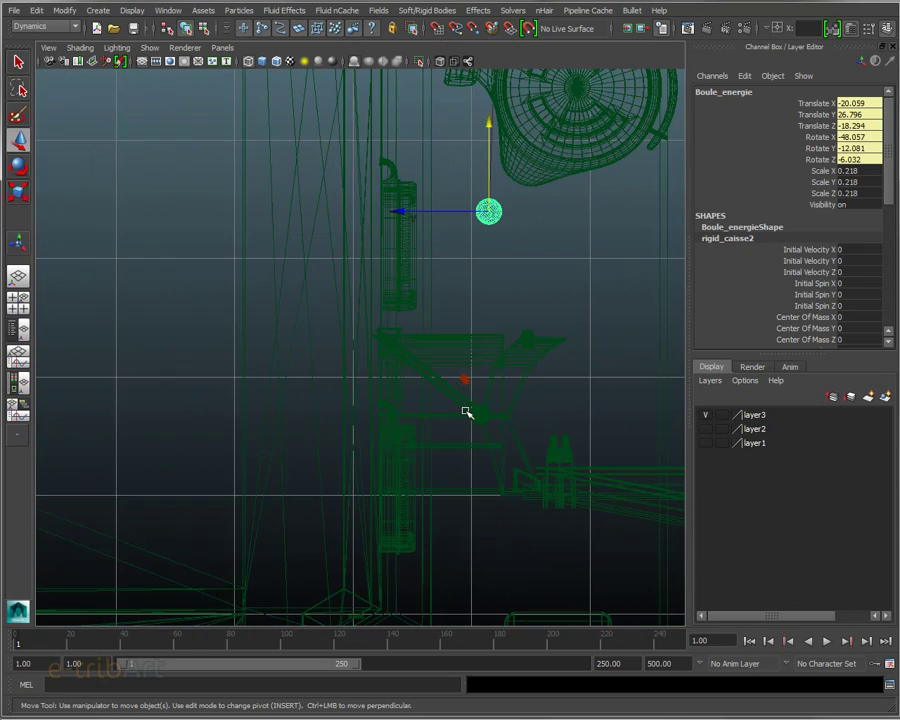
{"action": "scroll", "coordinate": [414, 488], "scroll_direction": "up", "scroll_amount": 1}
{"action": "scroll", "coordinate": [414, 470], "scroll_direction": "up", "scroll_amount": 2}
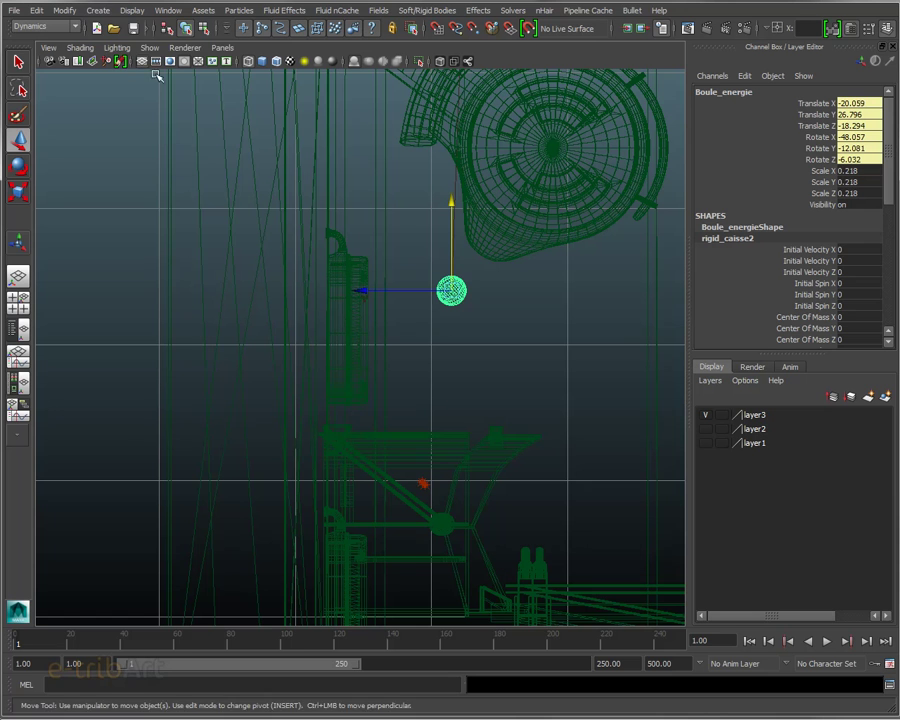
- Measure from the wall fixture to below the ball with the Distance Tool, reading 1.457053
{"action": "left_click", "coordinate": [97, 10]}
{"action": "mouse_move", "coordinate": [125, 167]}
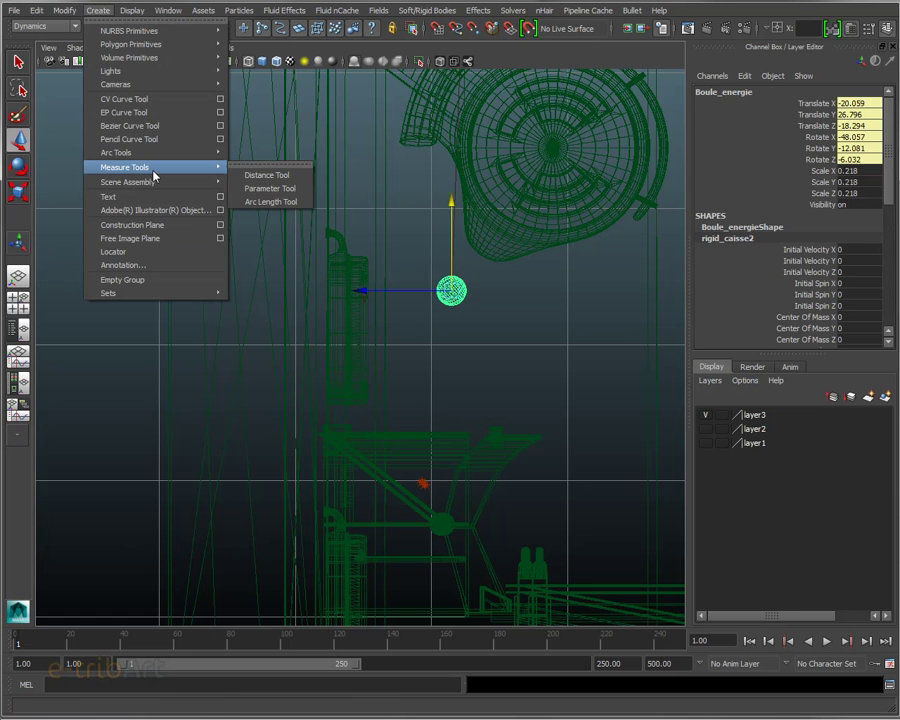
{"action": "left_click", "coordinate": [263, 174]}
{"action": "left_click", "coordinate": [363, 299]}
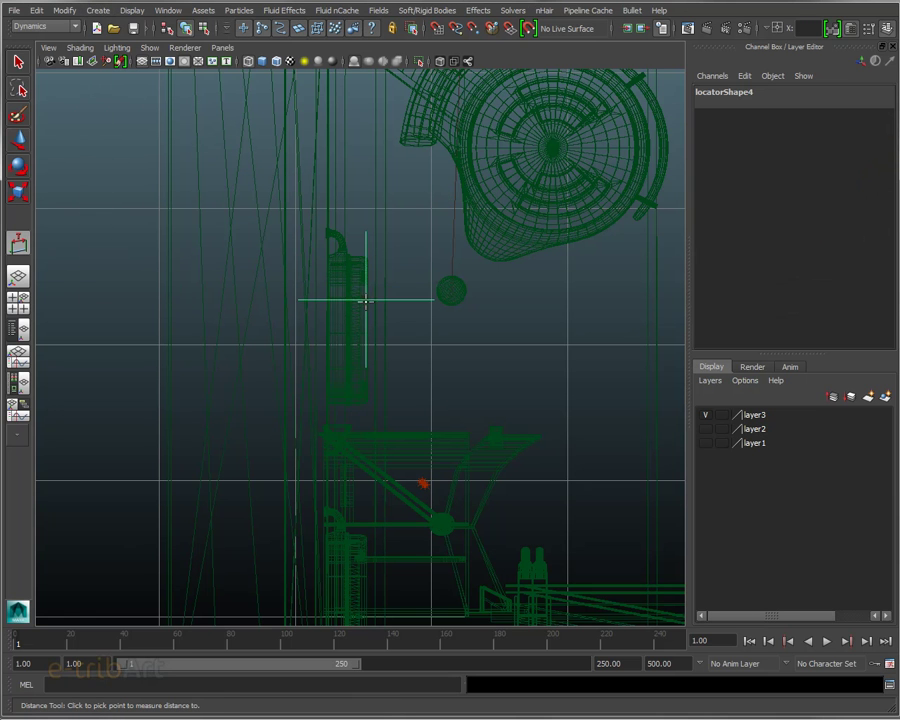
{"action": "left_click", "coordinate": [462, 298]}
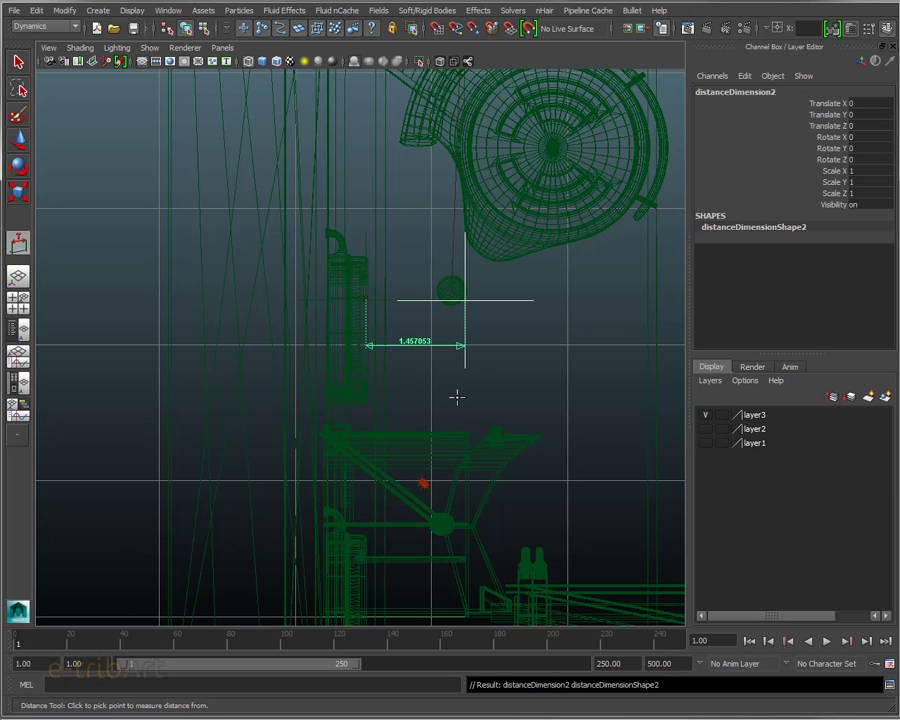
- Return to the textured perspective camera view and orbit around the ball and wall
{"action": "key", "text": "w"}
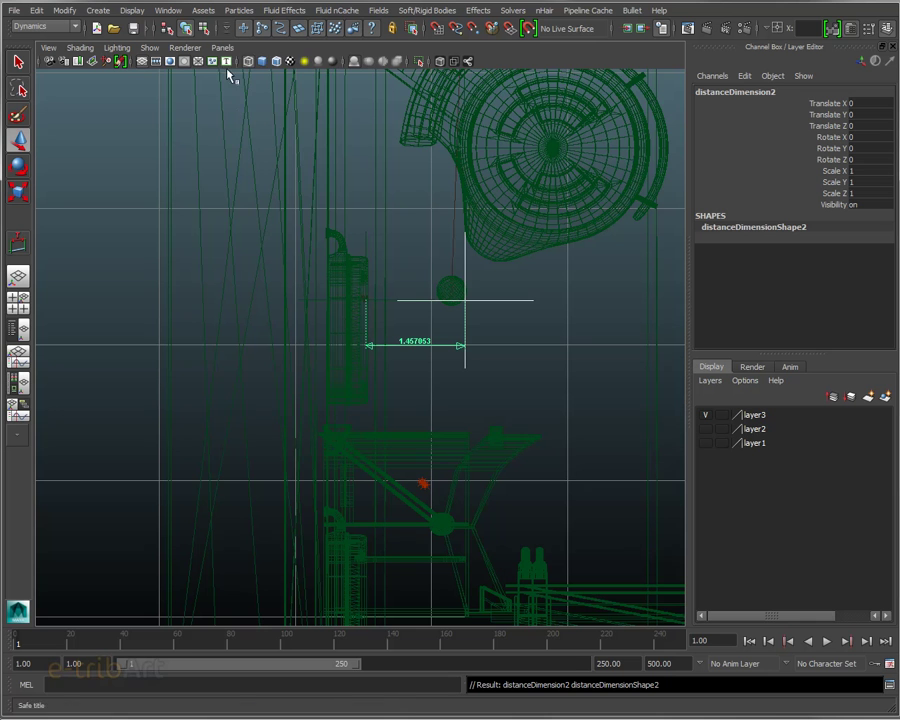
{"action": "left_click", "coordinate": [224, 51]}
{"action": "mouse_move", "coordinate": [262, 61]}
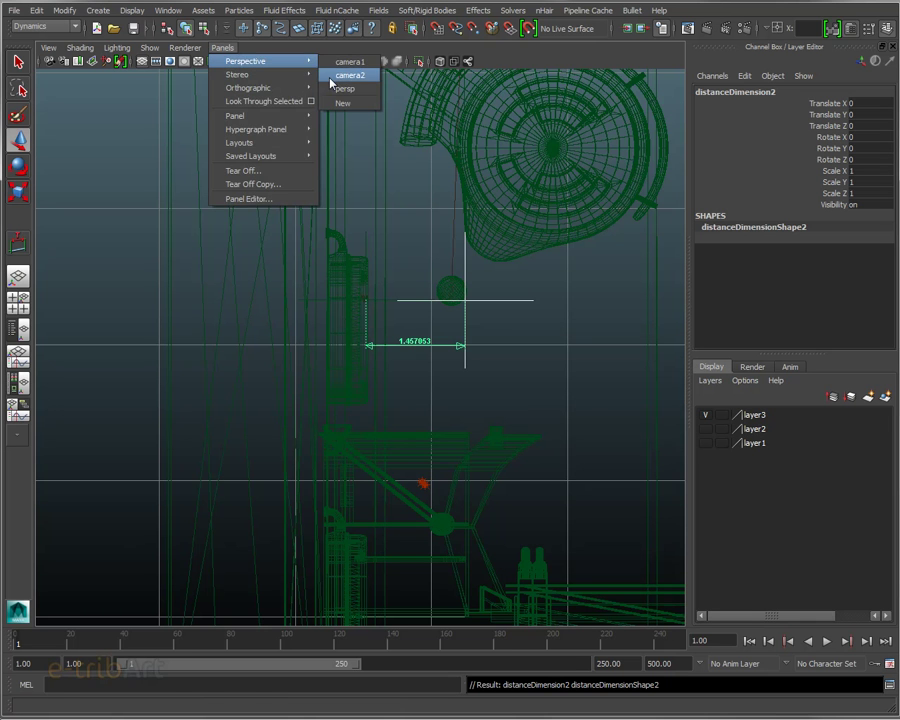
{"action": "left_click", "coordinate": [332, 88]}
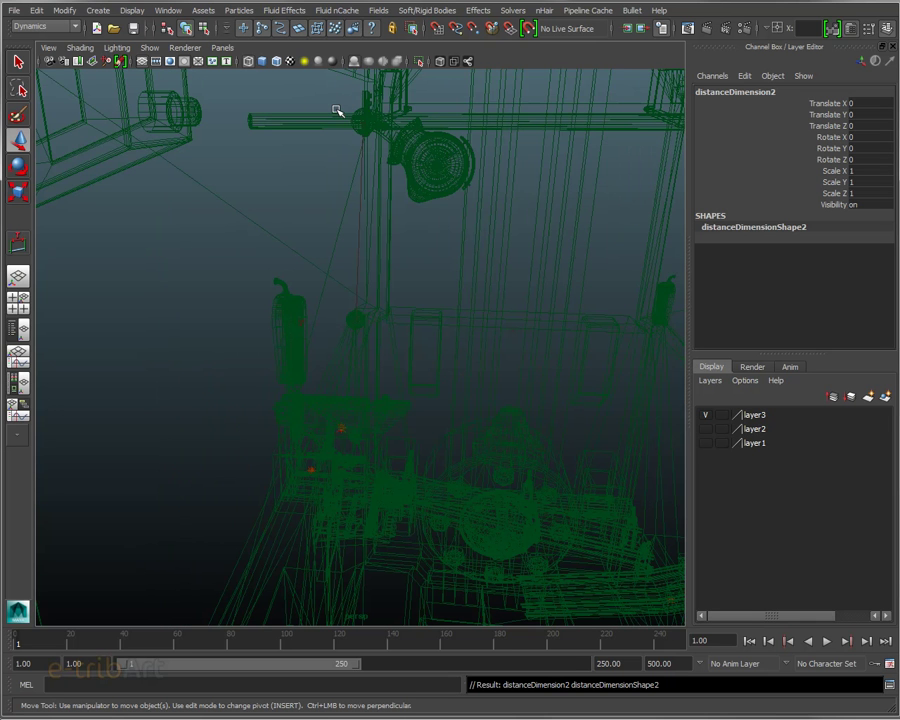
{"action": "key", "text": "6"}
{"action": "mouse_move", "coordinate": [348, 168]}
{"action": "left_mouse_down", "text": "alt"}
{"action": "mouse_move", "coordinate": [370, 352]}
{"action": "mouse_move", "coordinate": [334, 350]}
{"action": "left_mouse_up", "text": "alt"}
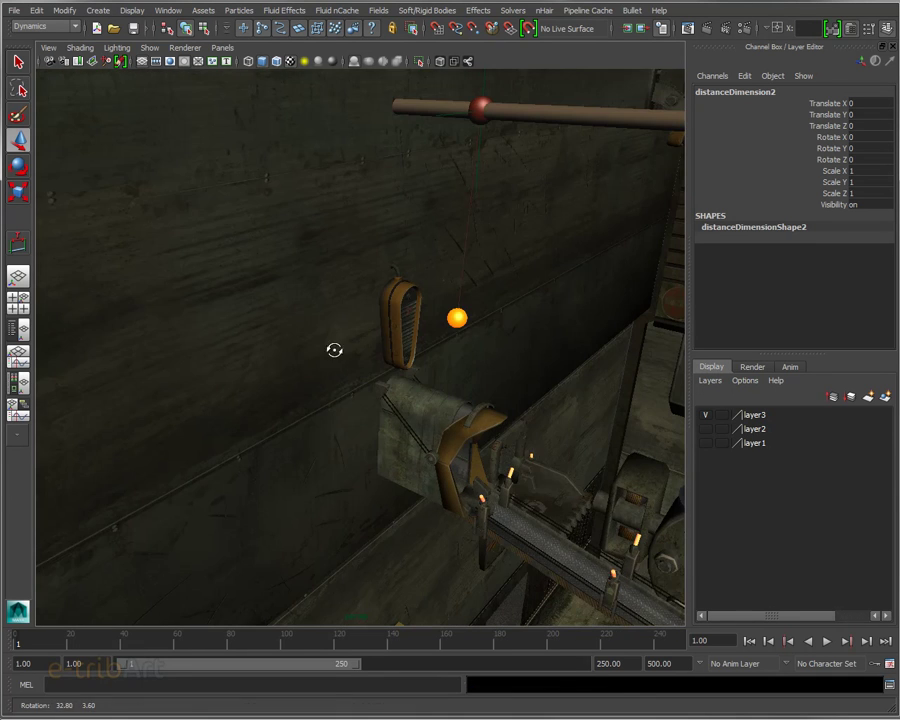
{"action": "left_click_drag", "start_coordinate": [382, 374], "coordinate": [325, 318], "text": "alt"}
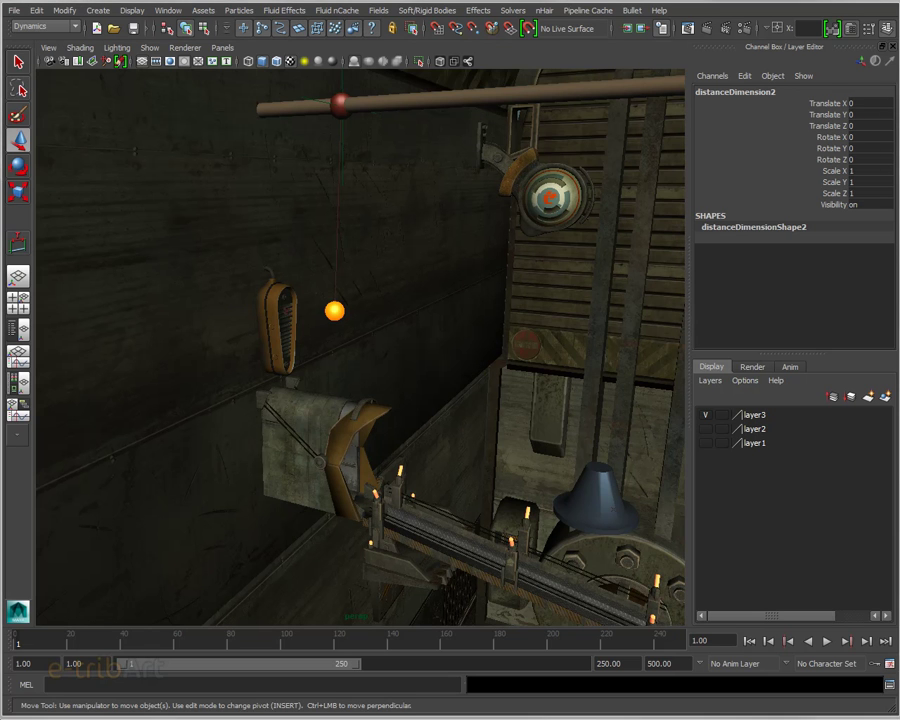
- Set airField1's Max Distance to 4 in its Distance attributes
{"action": "left_click", "coordinate": [285, 311]}
{"action": "key", "text": "ctrl+a"}
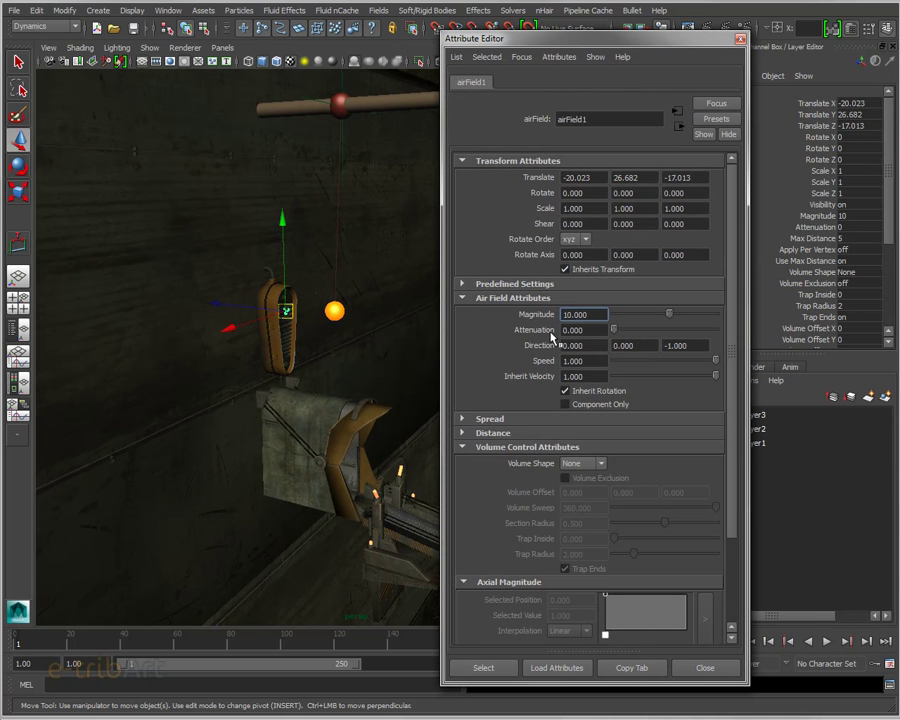
{"action": "left_click", "coordinate": [527, 420]}
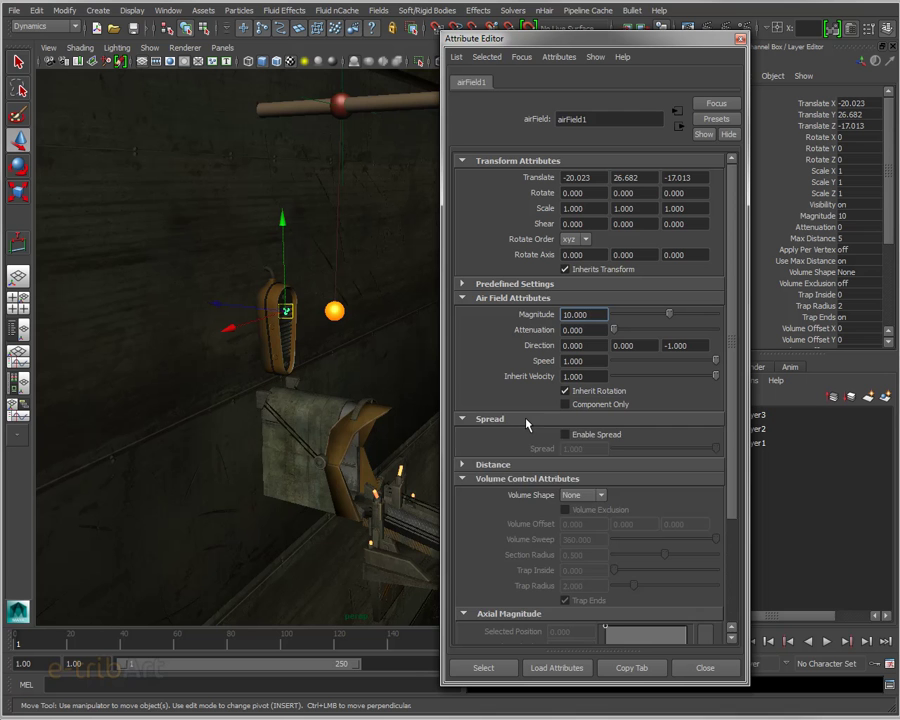
{"action": "left_click", "coordinate": [526, 418]}
{"action": "left_click", "coordinate": [524, 433]}
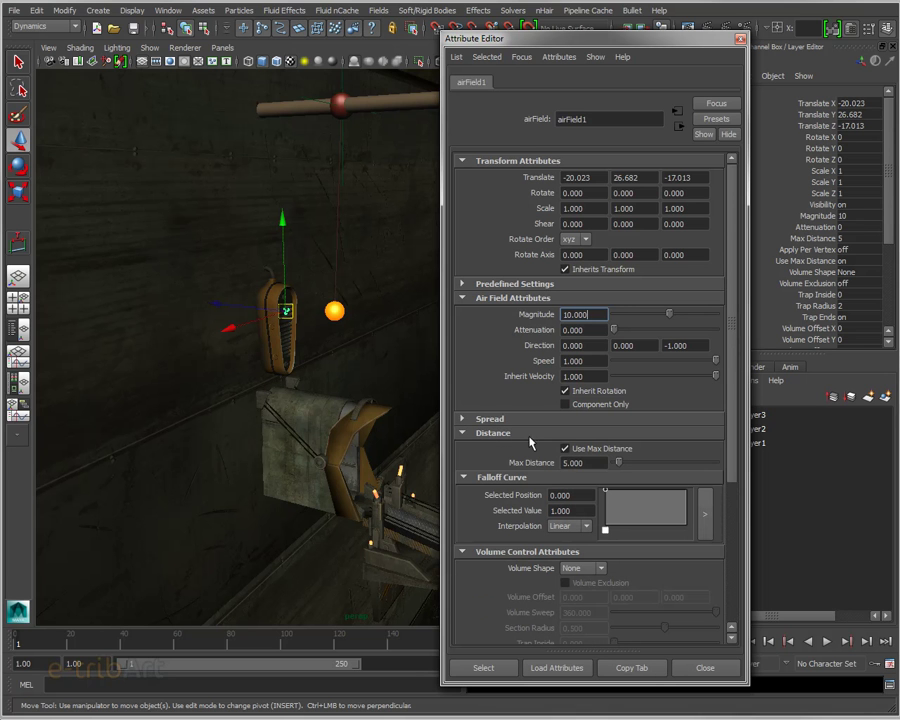
{"action": "left_click", "coordinate": [578, 463]}
{"action": "left_click_drag", "start_coordinate": [582, 463], "coordinate": [518, 455]}
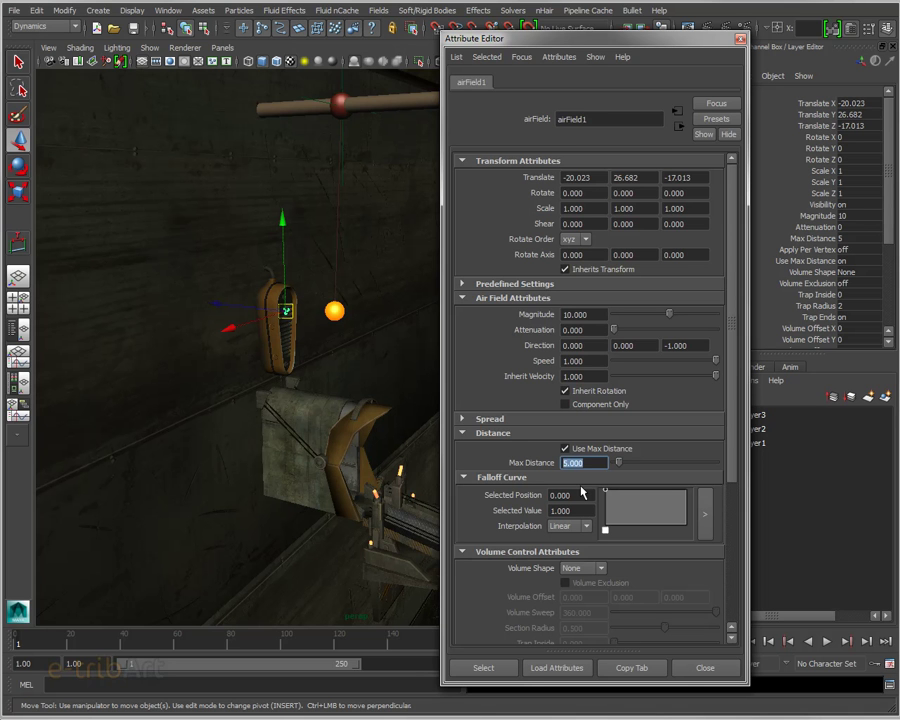
{"action": "type", "text": "4"}
{"action": "key", "text": "Return"}
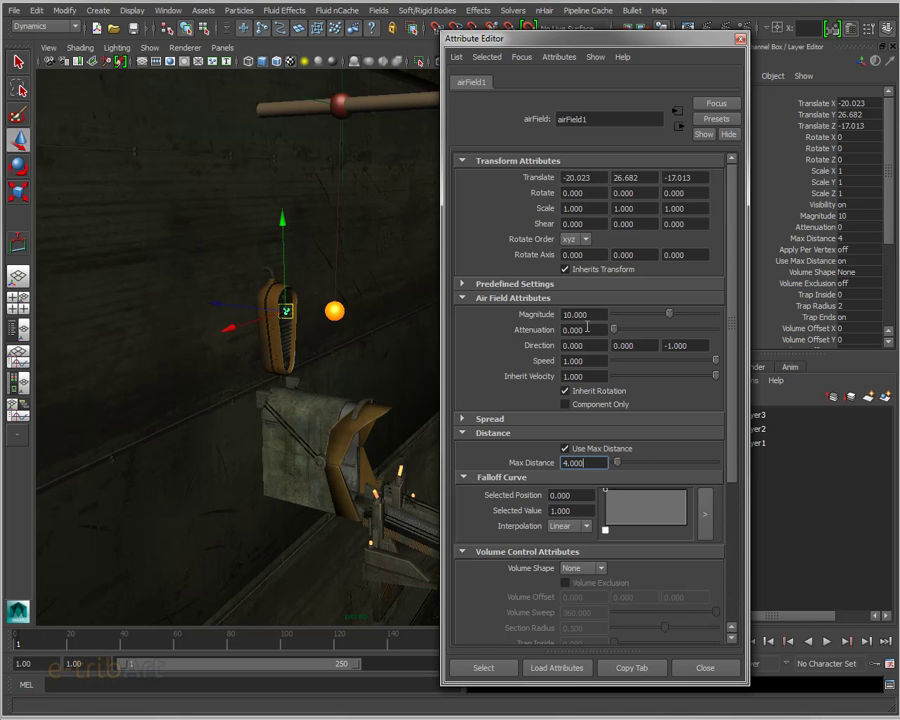
- Raise airField1's Magnitude to 20 and close its attribute settings
{"action": "left_click_drag", "start_coordinate": [596, 315], "coordinate": [521, 314]}
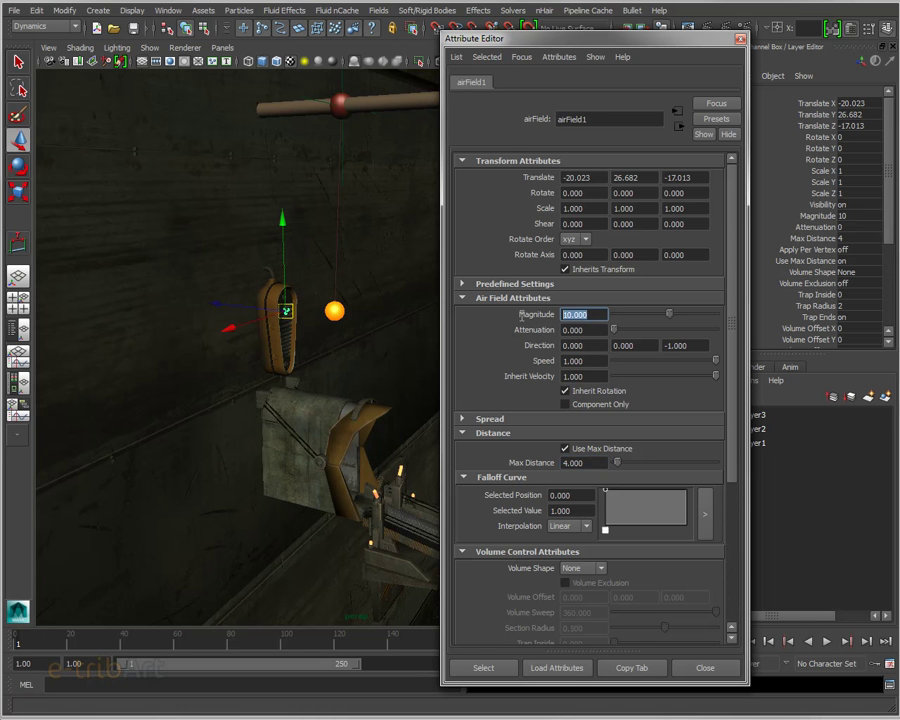
{"action": "type", "text": "20"}
{"action": "key", "text": "Return"}
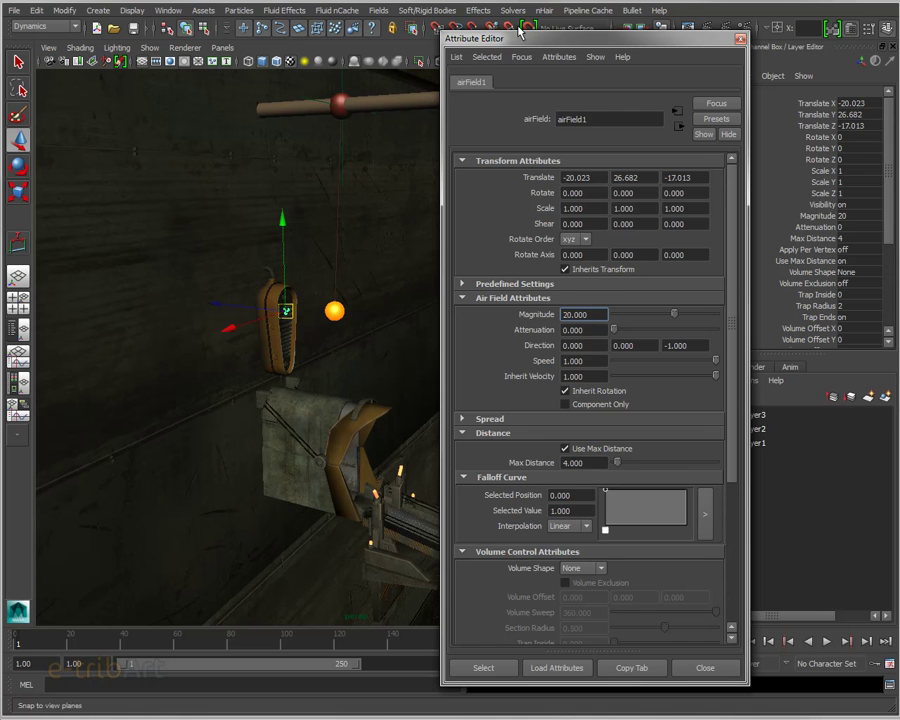
{"action": "left_click_drag", "start_coordinate": [514, 42], "coordinate": [736, 84]}
{"action": "key", "text": "ctrl+a"}
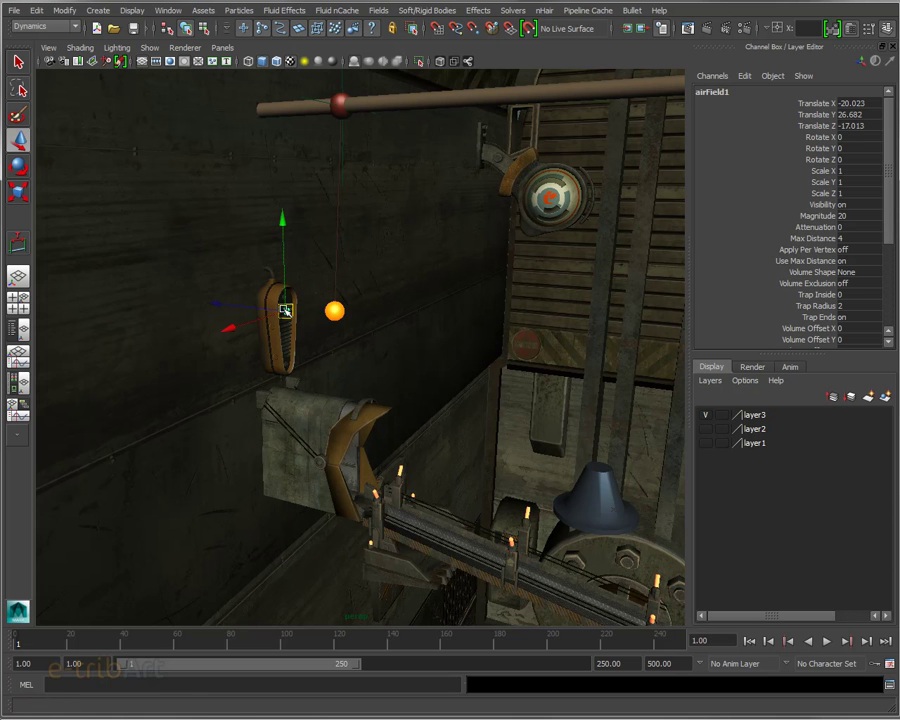
- Drag airField1's Max Distance manipulator down to 3.002, then play the simulation to test it
{"action": "left_click", "coordinate": [286, 312]}
{"action": "key", "text": "t"}
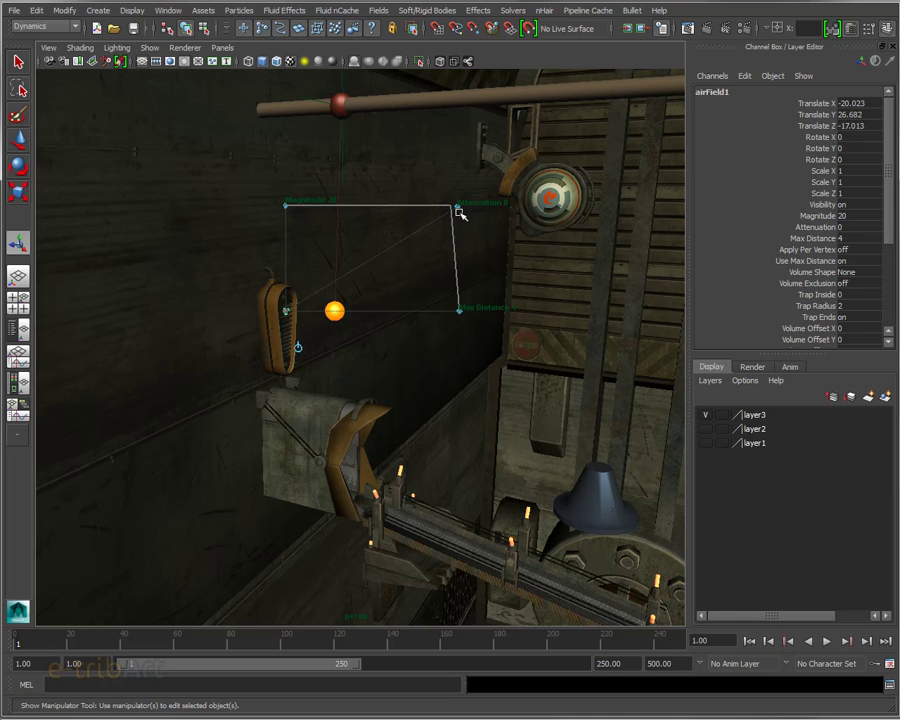
{"action": "left_click", "coordinate": [460, 311]}
{"action": "mouse_move", "coordinate": [462, 313]}
{"action": "left_mouse_down"}
{"action": "mouse_move", "coordinate": [377, 317]}
{"action": "mouse_move", "coordinate": [442, 325]}
{"action": "left_mouse_up"}
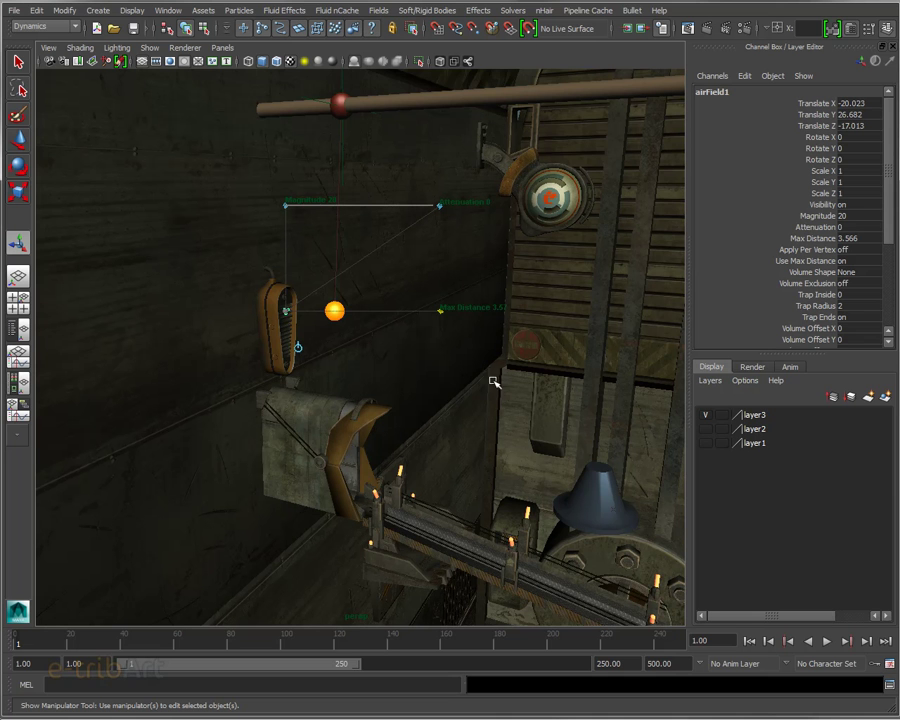
{"action": "mouse_move", "coordinate": [439, 310]}
{"action": "left_mouse_down"}
{"action": "mouse_move", "coordinate": [363, 313]}
{"action": "mouse_move", "coordinate": [437, 318]}
{"action": "mouse_move", "coordinate": [416, 312]}
{"action": "left_mouse_up"}
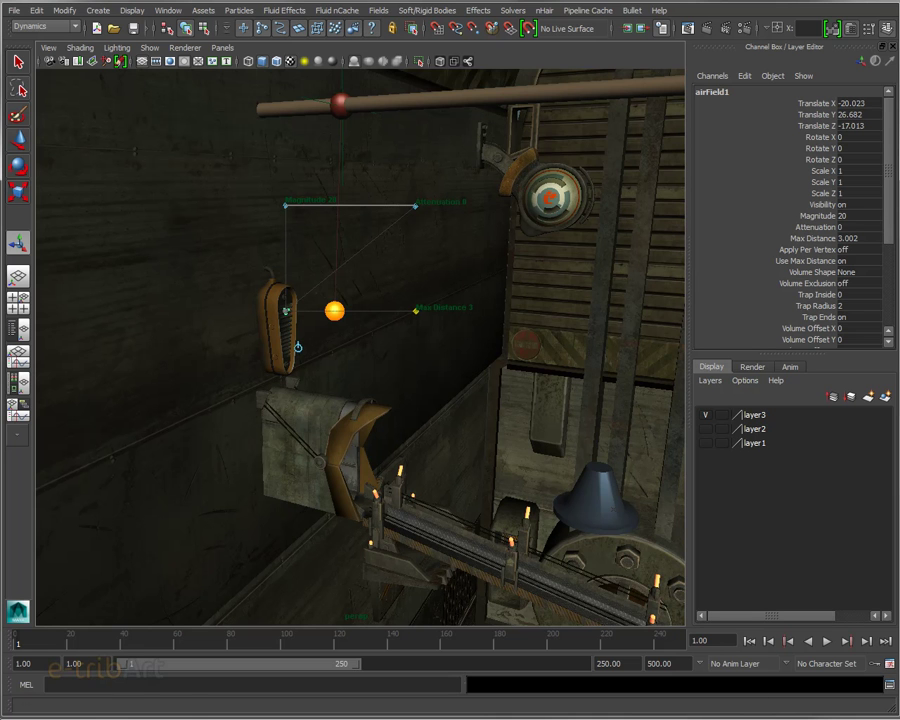
{"action": "left_click", "coordinate": [827, 641]}
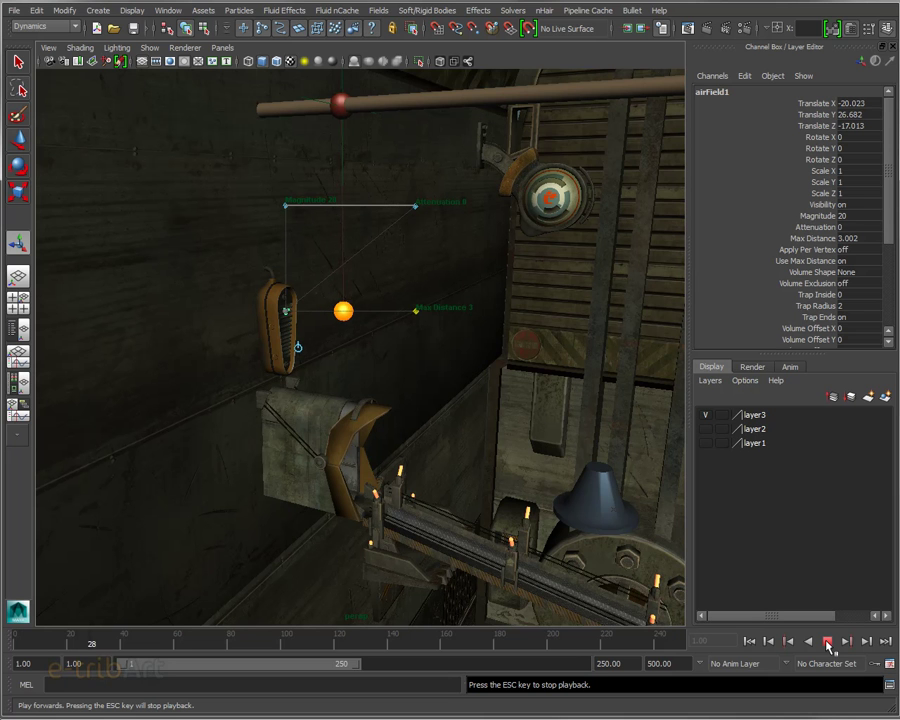
- Rewind and raise airField1's magnitude with its handle to about 32
{"action": "left_click", "coordinate": [828, 642]}
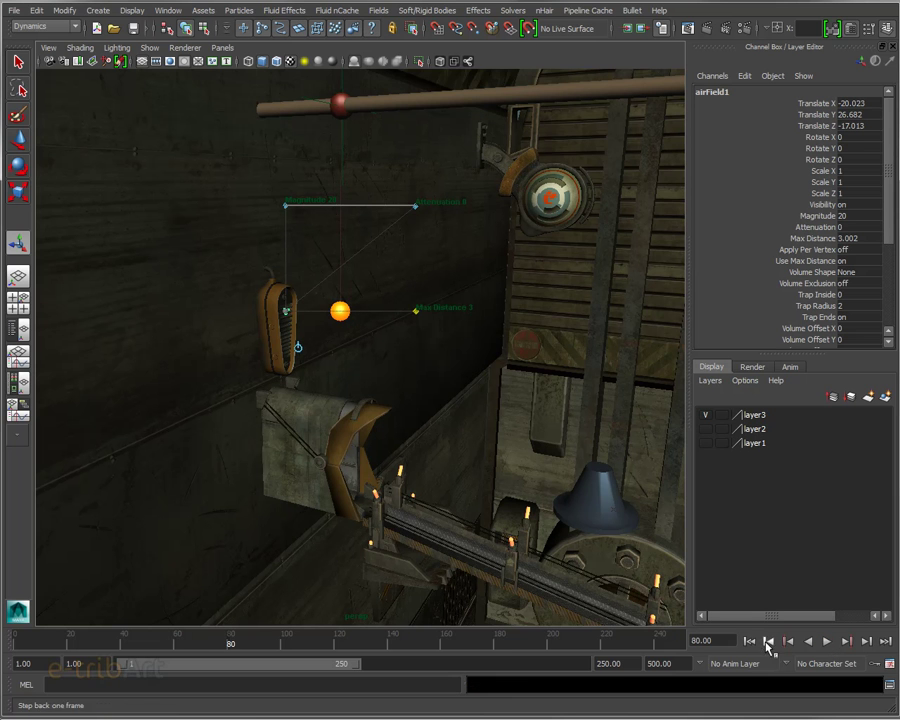
{"action": "left_click", "coordinate": [750, 641]}
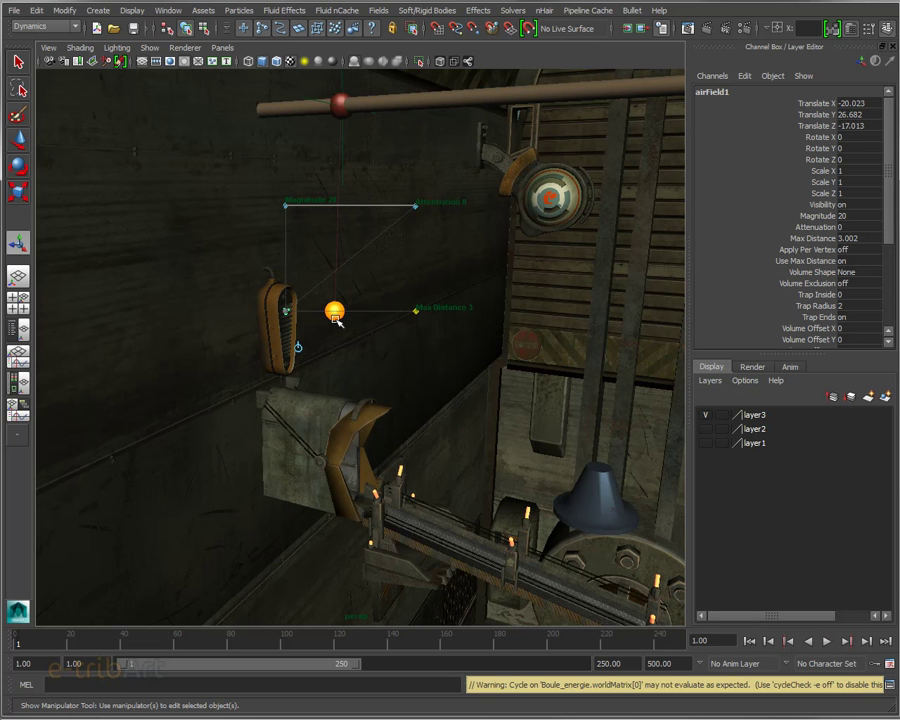
{"action": "left_click", "coordinate": [417, 313]}
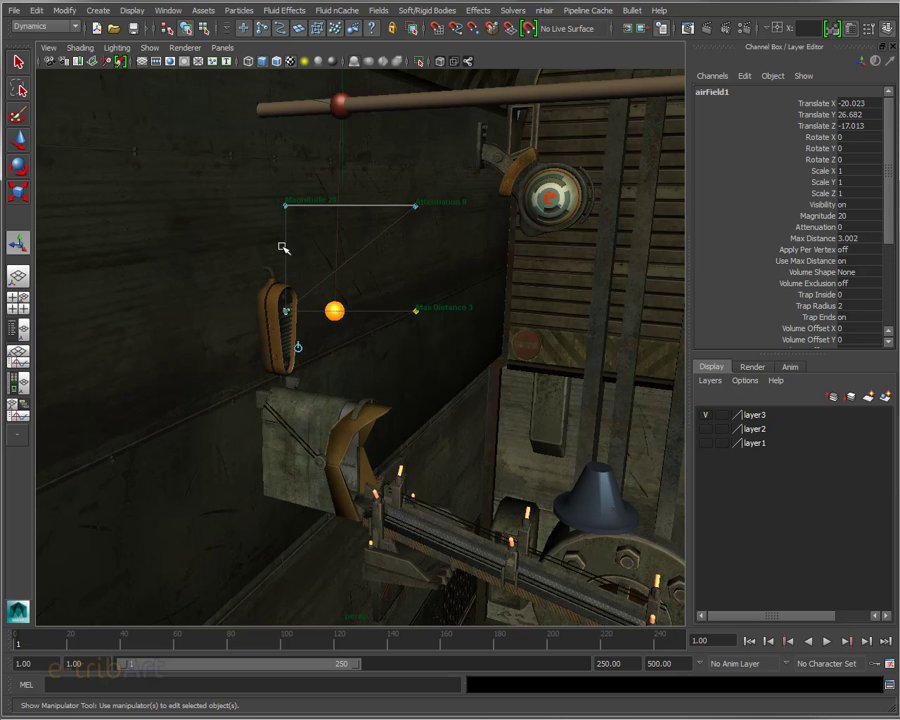
{"action": "left_click_drag", "start_coordinate": [285, 204], "coordinate": [286, 162]}
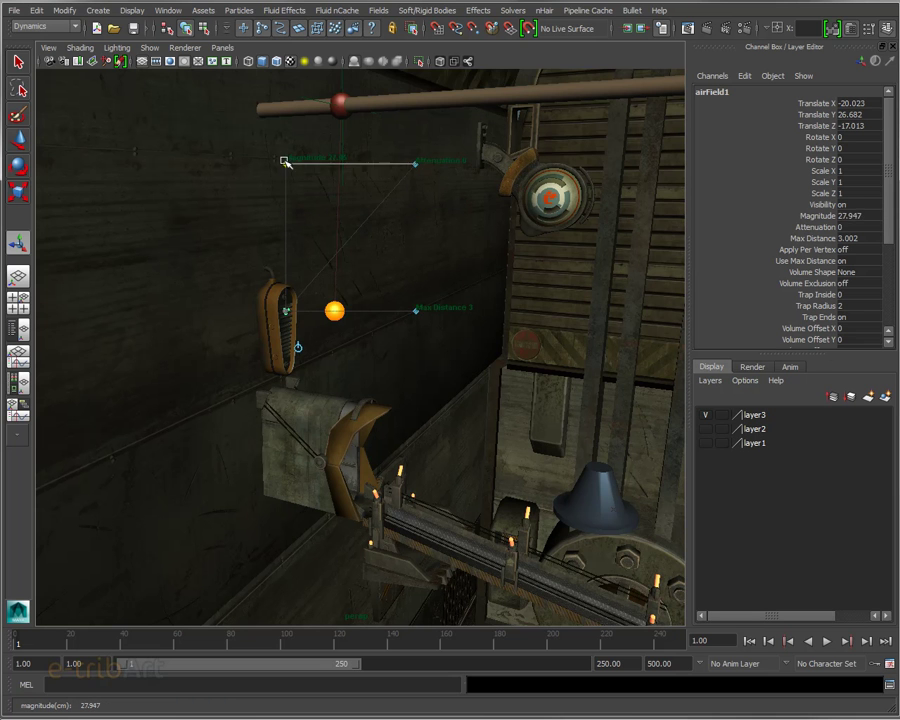
{"action": "left_click_drag", "start_coordinate": [286, 162], "coordinate": [286, 138]}
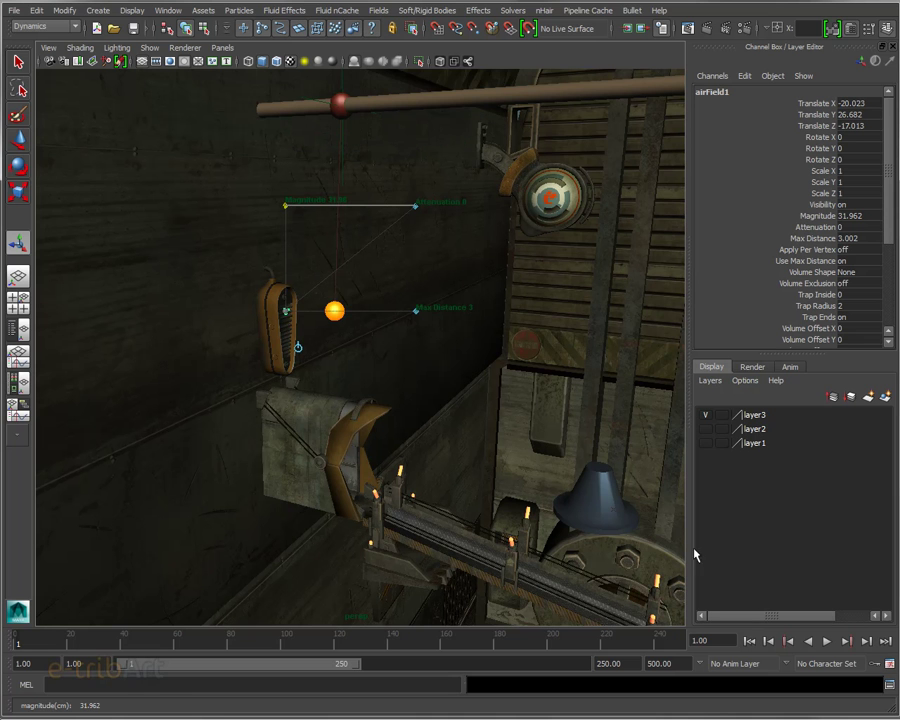
- Test the swing up to frame 71, then select Boule_energie
{"action": "left_click", "coordinate": [827, 641]}
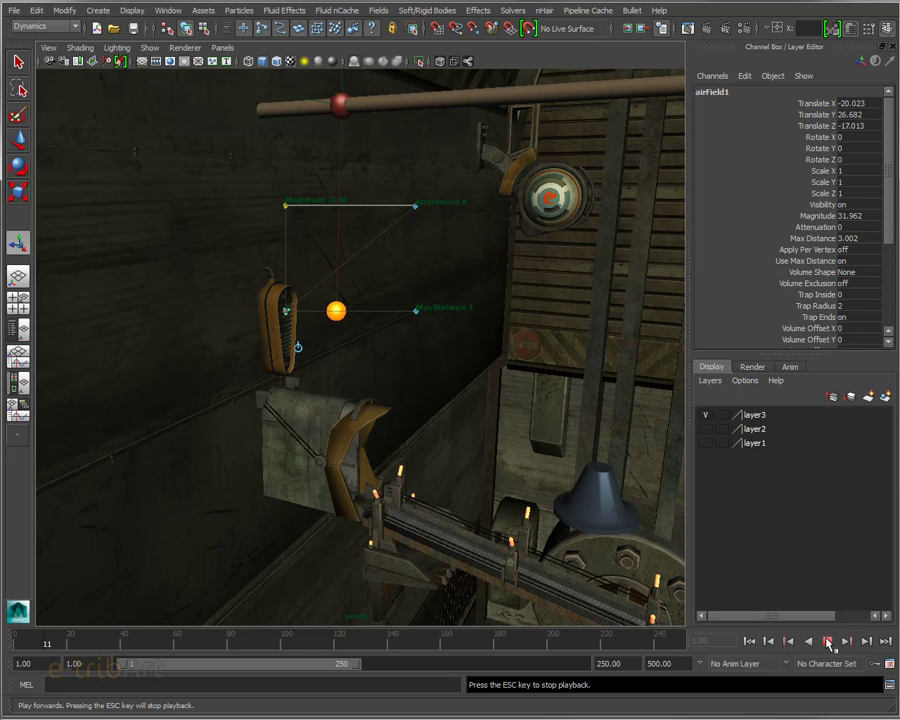
{"action": "left_click", "coordinate": [828, 642]}
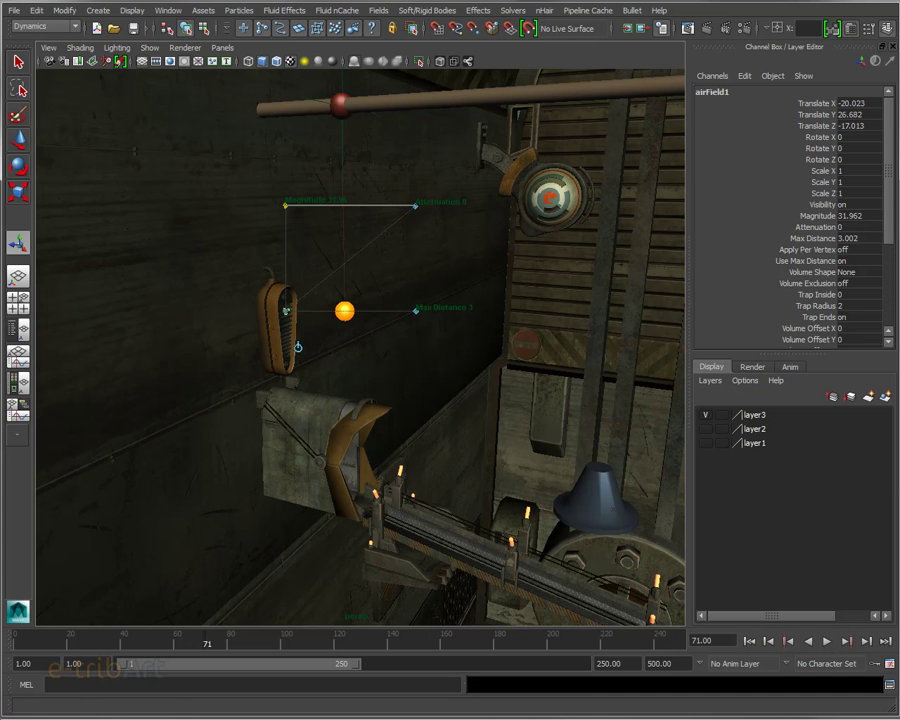
{"action": "left_click", "coordinate": [344, 311]}
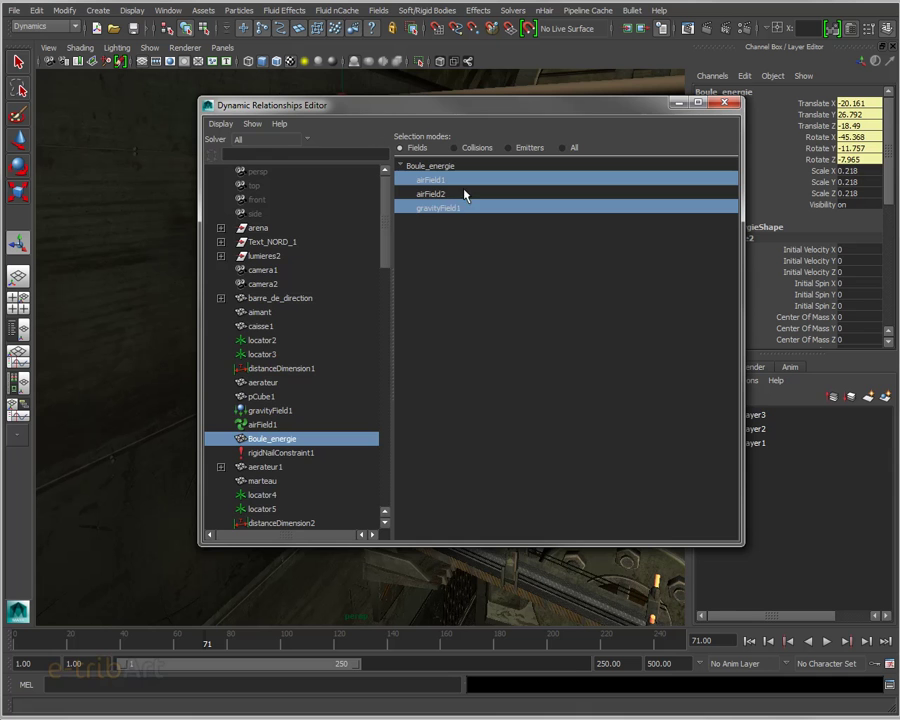
- Move the Dynamic Relationships Editor aside and replay the simulation from frame 1
{"action": "mouse_move", "coordinate": [300, 104]}
{"action": "left_mouse_down"}
{"action": "mouse_move", "coordinate": [630, 150]}
{"action": "mouse_move", "coordinate": [899, 160]}
{"action": "left_mouse_up"}
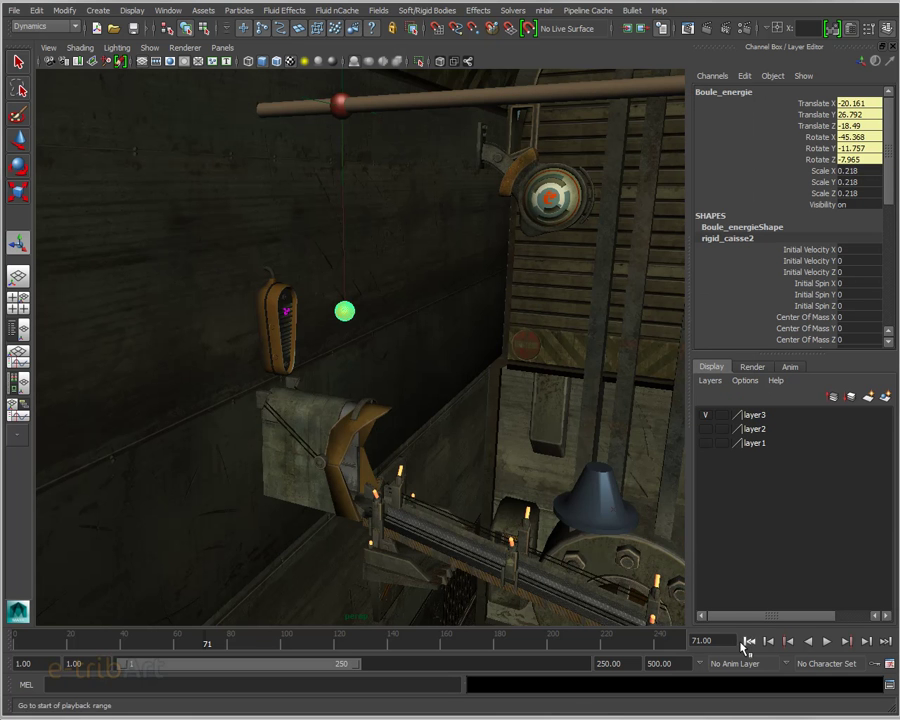
{"action": "left_click", "coordinate": [748, 641]}
{"action": "left_click", "coordinate": [826, 641]}
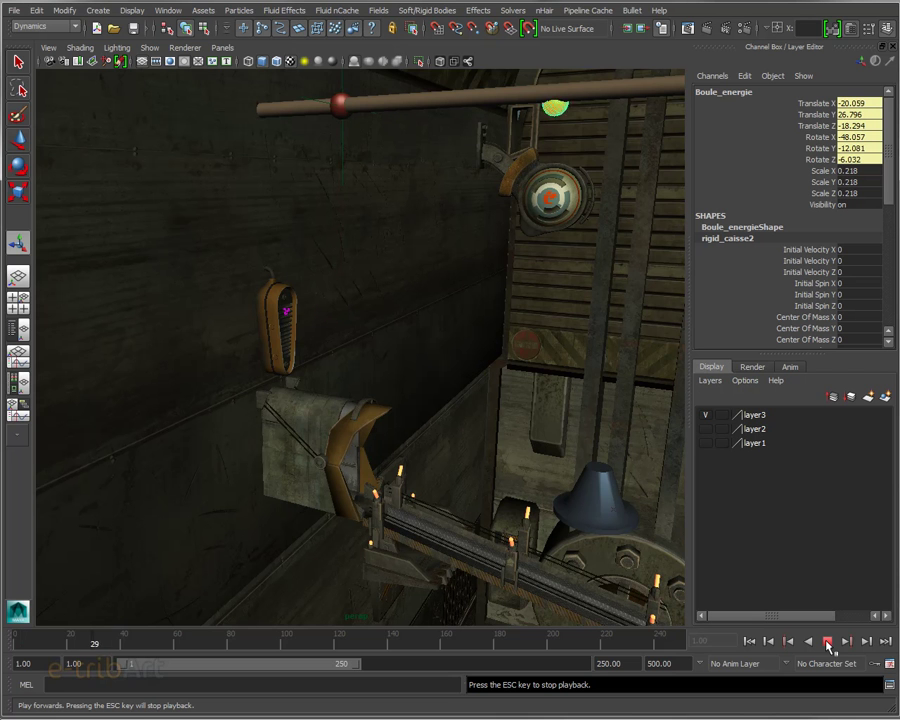
- Lower airField1's magnitude to about 20 and test-play to frame 104
{"action": "left_click", "coordinate": [826, 641]}
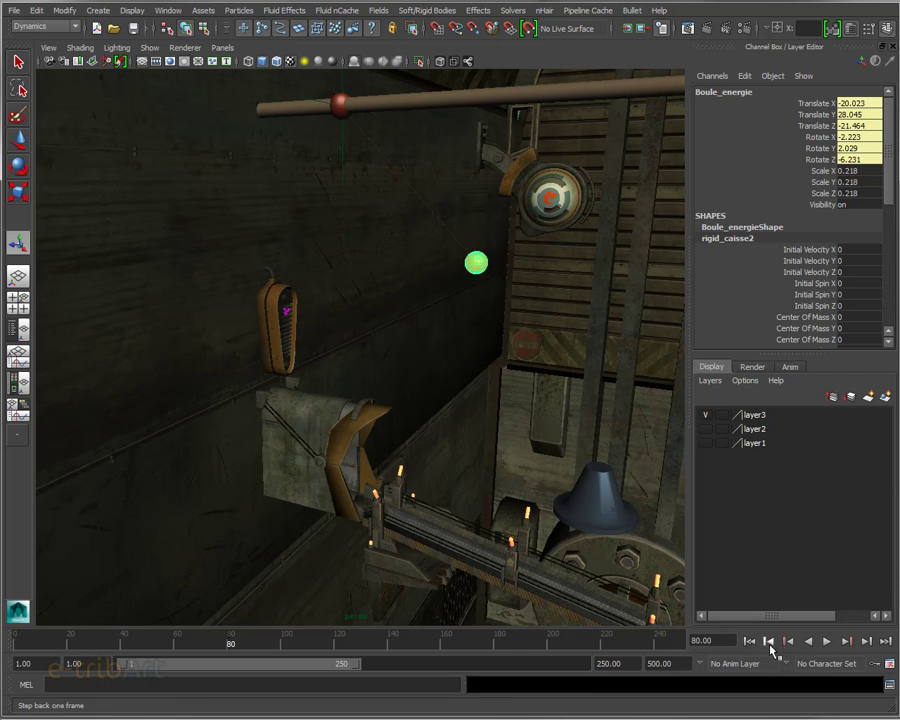
{"action": "left_click", "coordinate": [749, 641]}
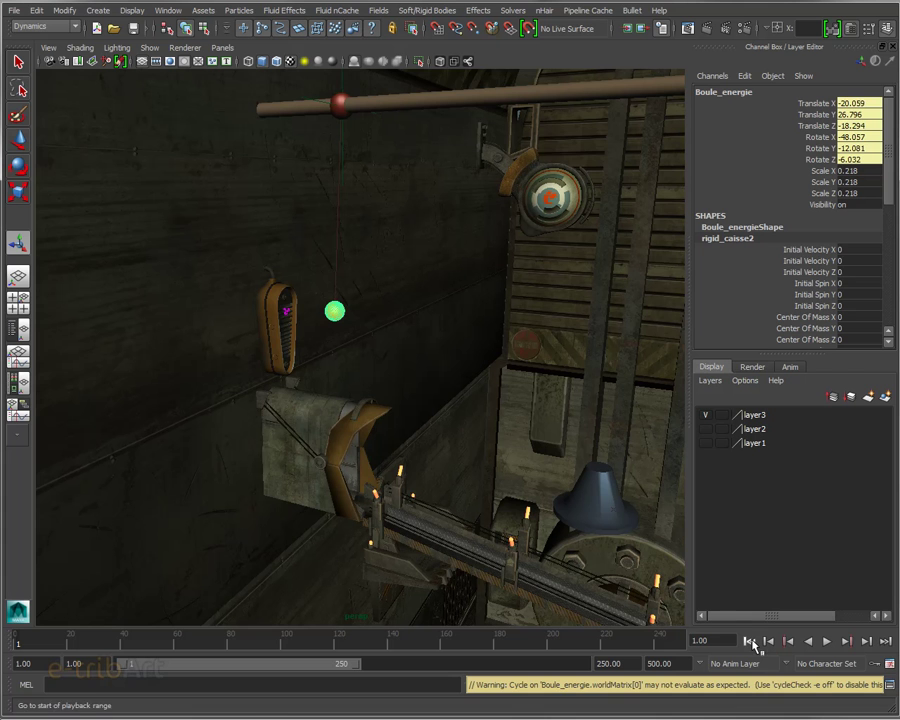
{"action": "key", "text": "t"}
{"action": "left_click", "coordinate": [286, 310]}
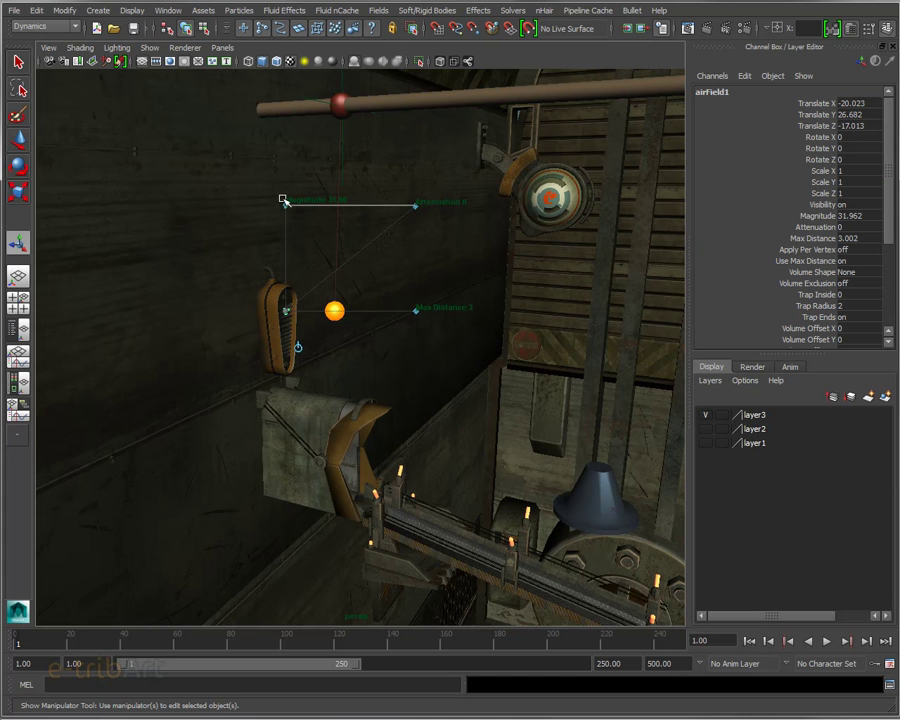
{"action": "left_click_drag", "start_coordinate": [285, 201], "coordinate": [282, 250]}
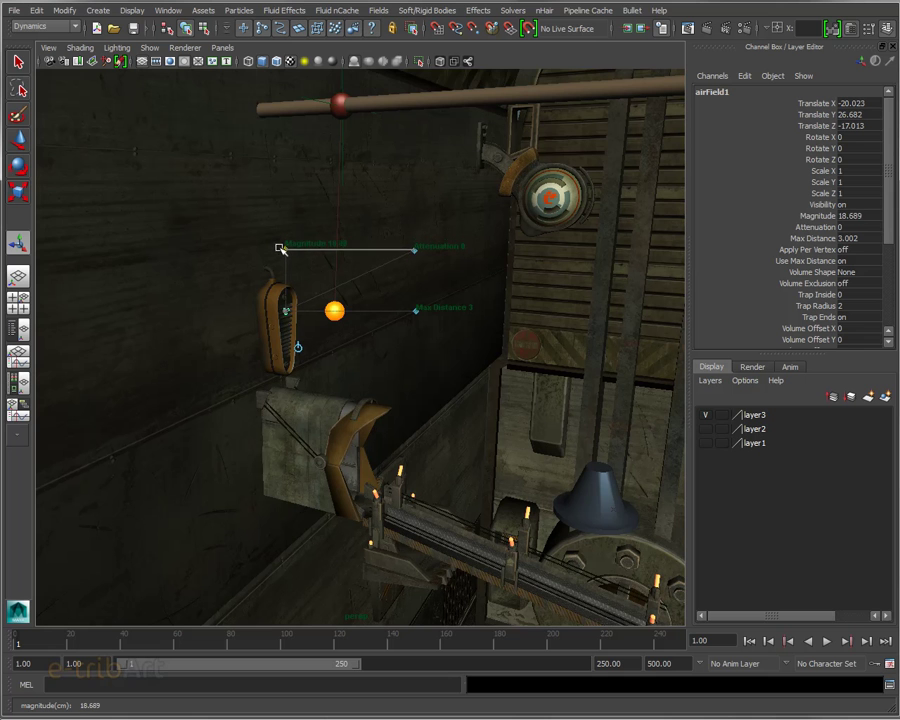
{"action": "left_click_drag", "start_coordinate": [282, 250], "coordinate": [283, 257]}
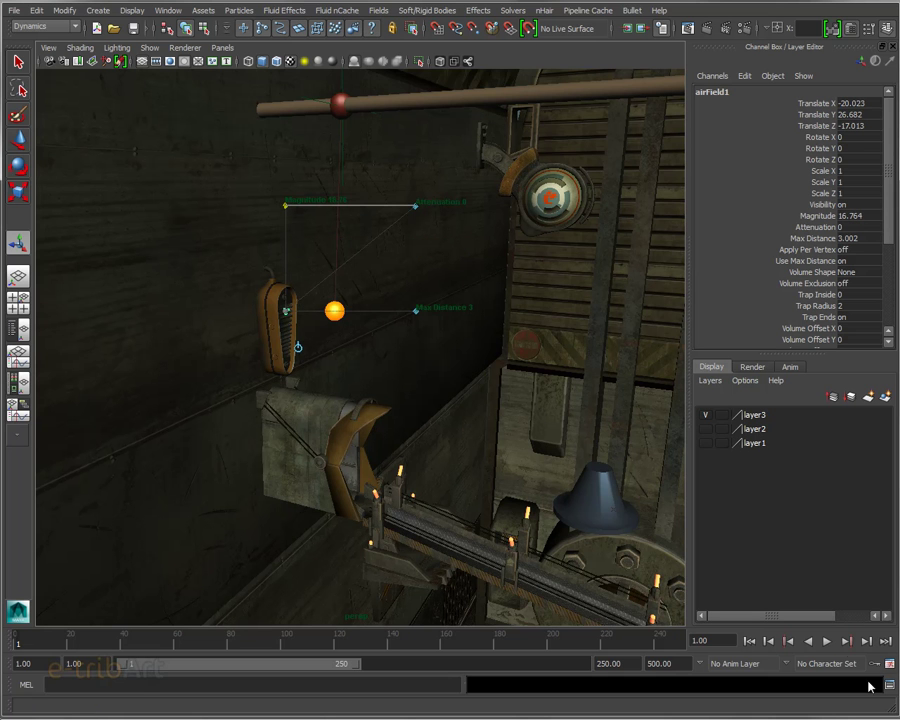
{"action": "left_click", "coordinate": [827, 641]}
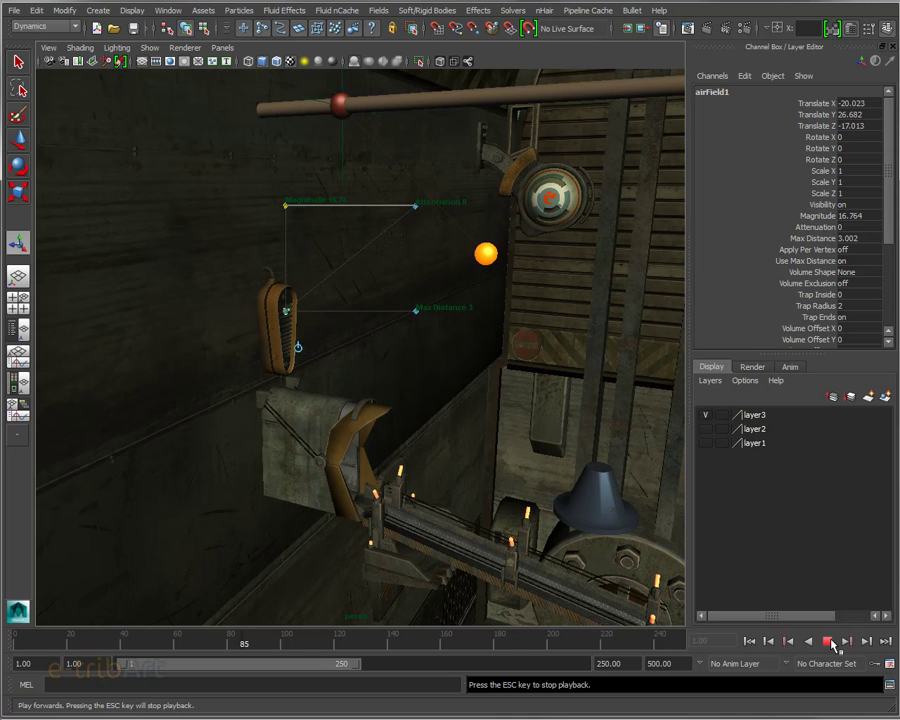
{"action": "left_click", "coordinate": [829, 641]}
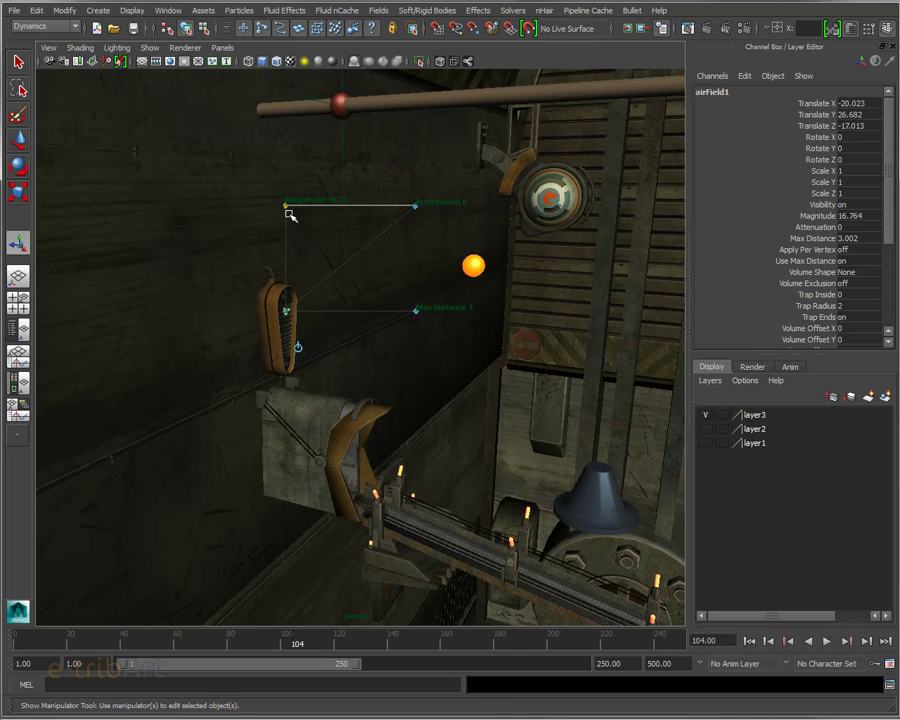
- Reduce the magnitude to about 13, retest to frame 42, and select rigidNailConstraint1
{"action": "left_click_drag", "start_coordinate": [290, 215], "coordinate": [287, 204]}
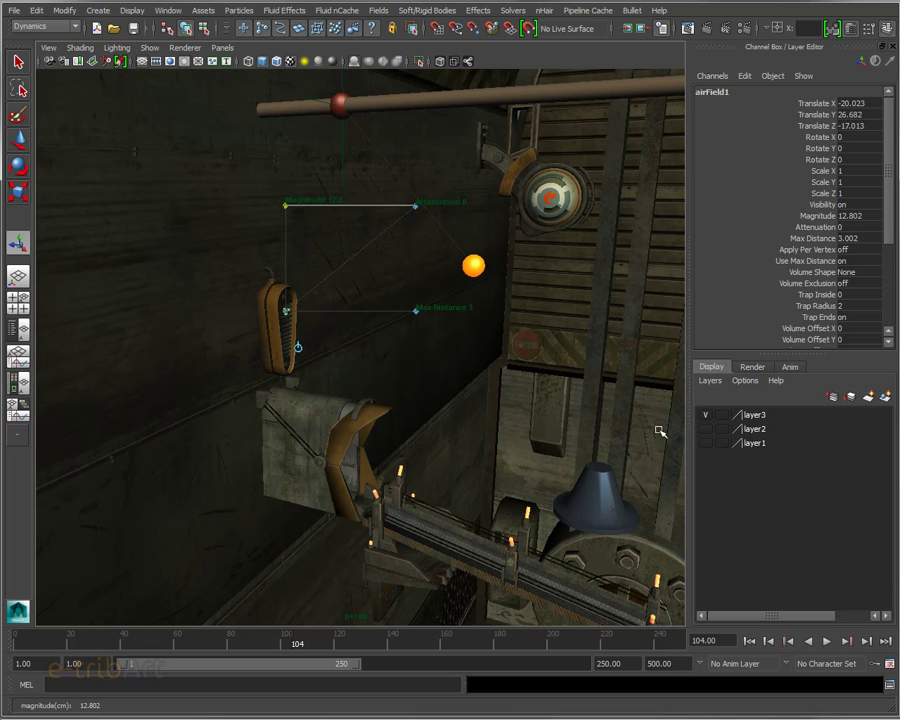
{"action": "left_click", "coordinate": [748, 641]}
{"action": "left_click", "coordinate": [826, 641]}
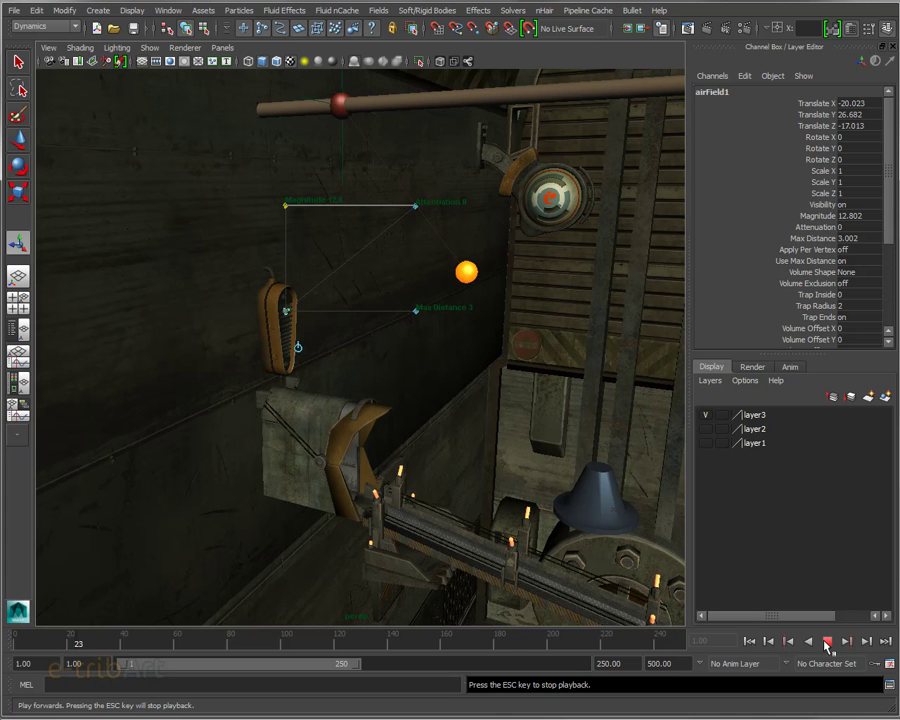
{"action": "left_click", "coordinate": [826, 642]}
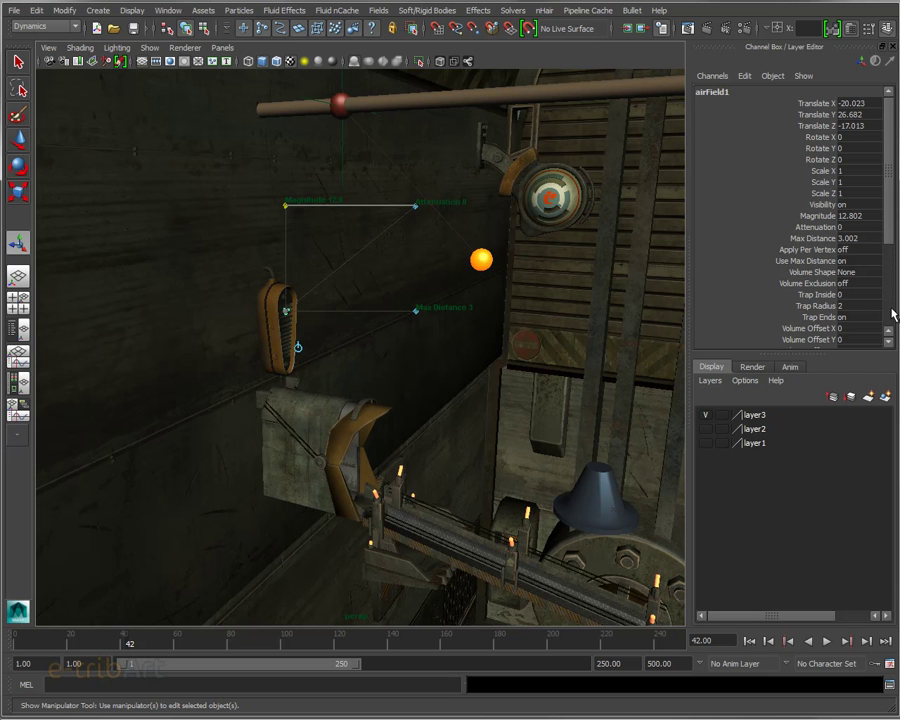
{"action": "scroll", "coordinate": [890, 312], "scroll_direction": "down", "scroll_amount": 5}
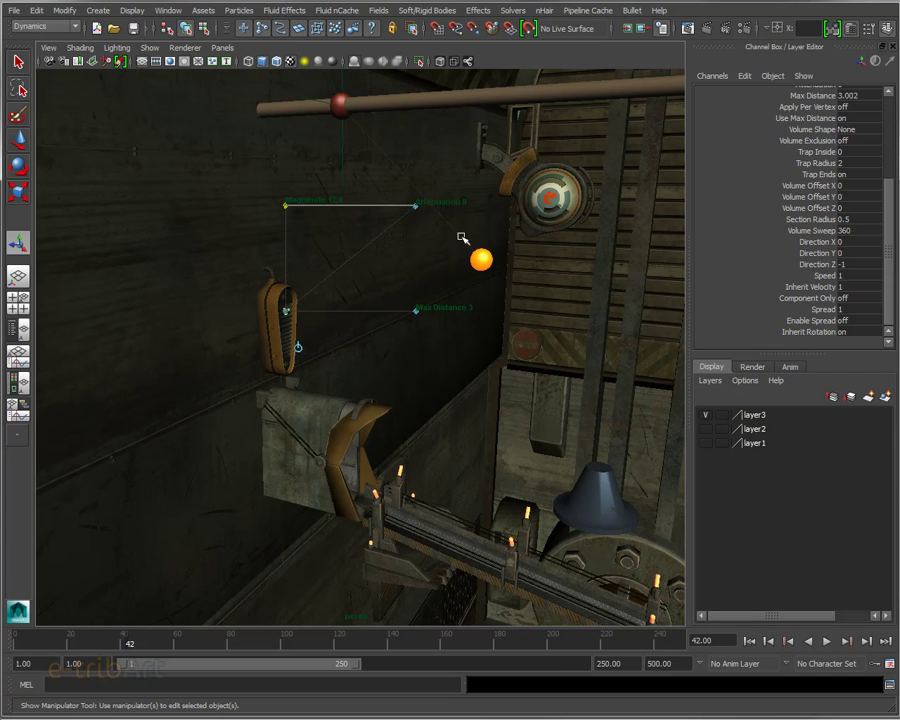
{"action": "left_click", "coordinate": [462, 238]}
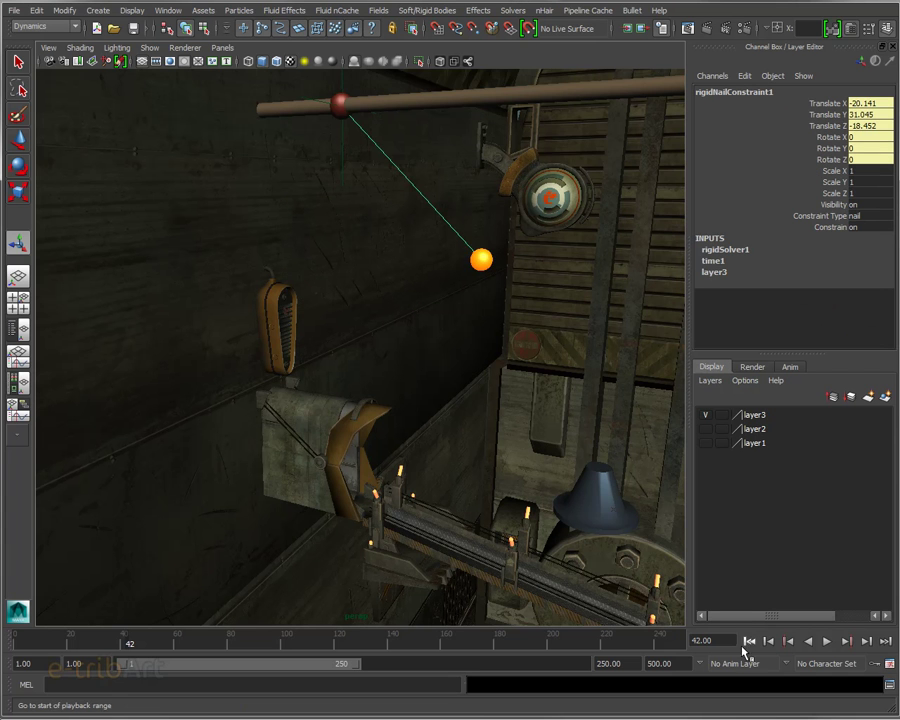
- Key rigidNailConstraint1's Constrain attribute as on at frame 36
{"action": "left_click", "coordinate": [749, 640]}
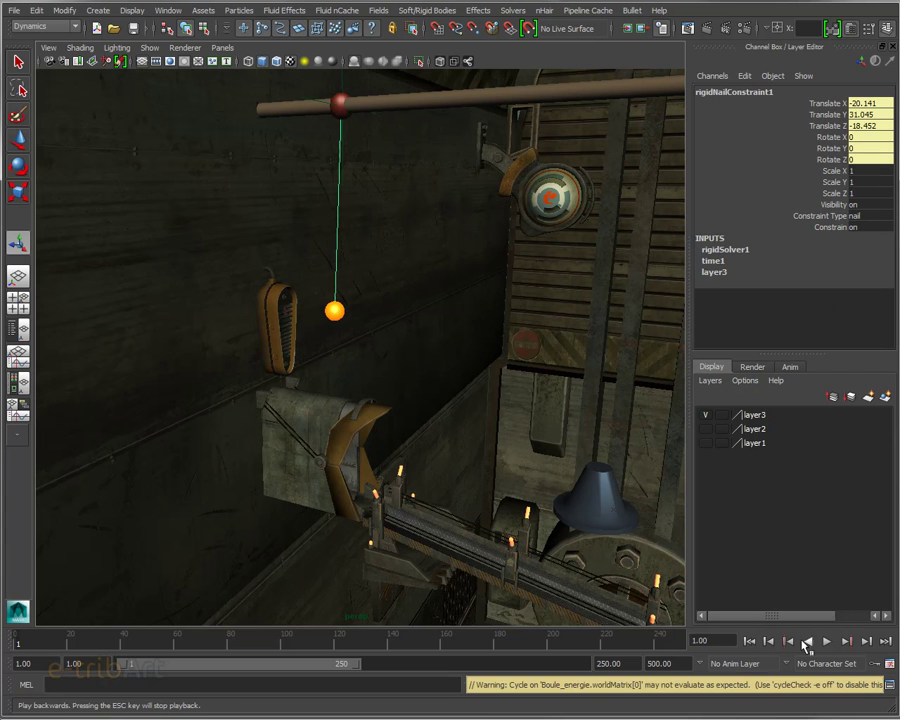
{"action": "left_click", "coordinate": [828, 642]}
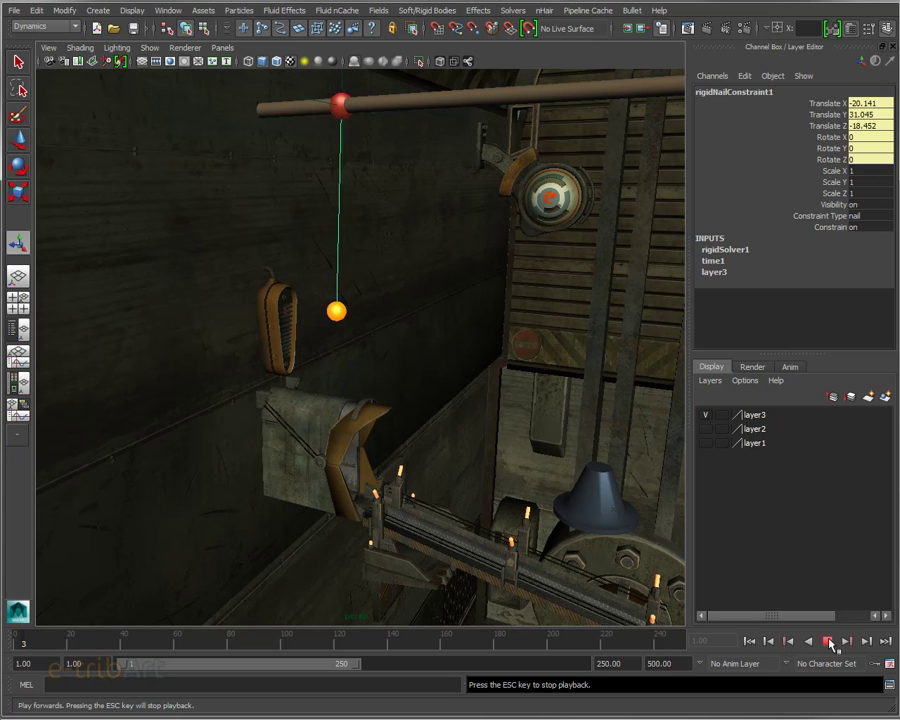
{"action": "left_click", "coordinate": [828, 642]}
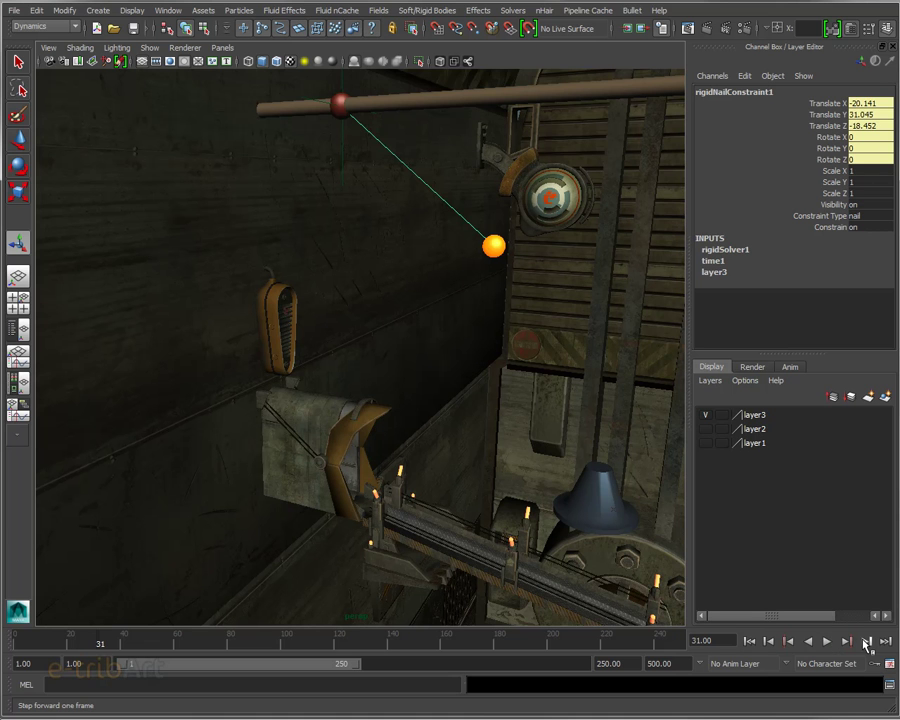
{"action": "left_click", "coordinate": [866, 641]}
{"action": "left_click", "coordinate": [866, 641]}
{"action": "left_click", "coordinate": [866, 641]}
{"action": "left_click", "coordinate": [866, 641]}
{"action": "left_click", "coordinate": [866, 641]}
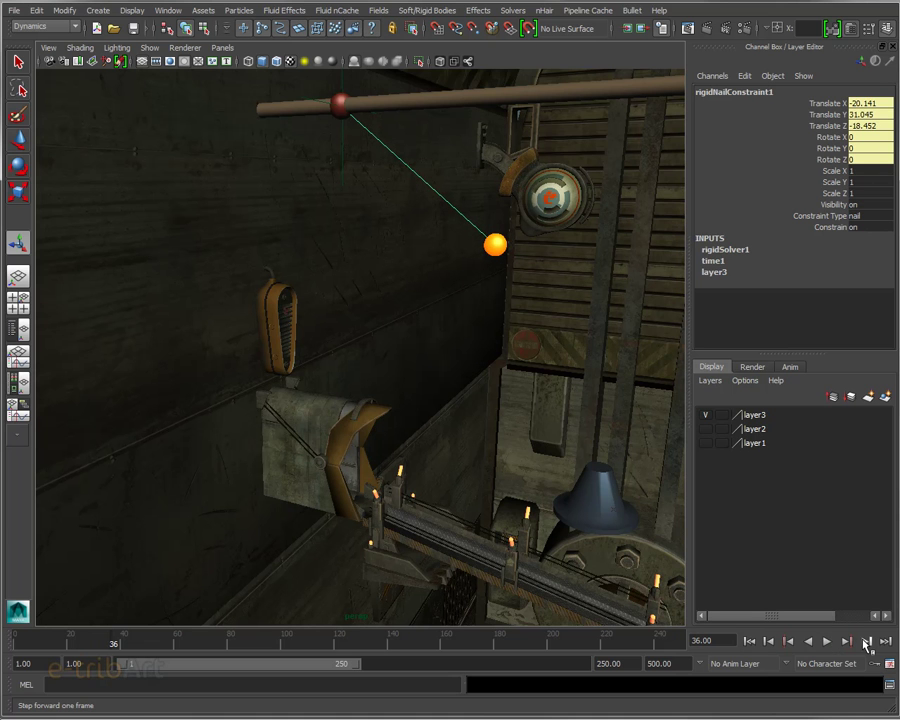
{"action": "left_click", "coordinate": [855, 228]}
{"action": "left_click", "coordinate": [857, 228]}
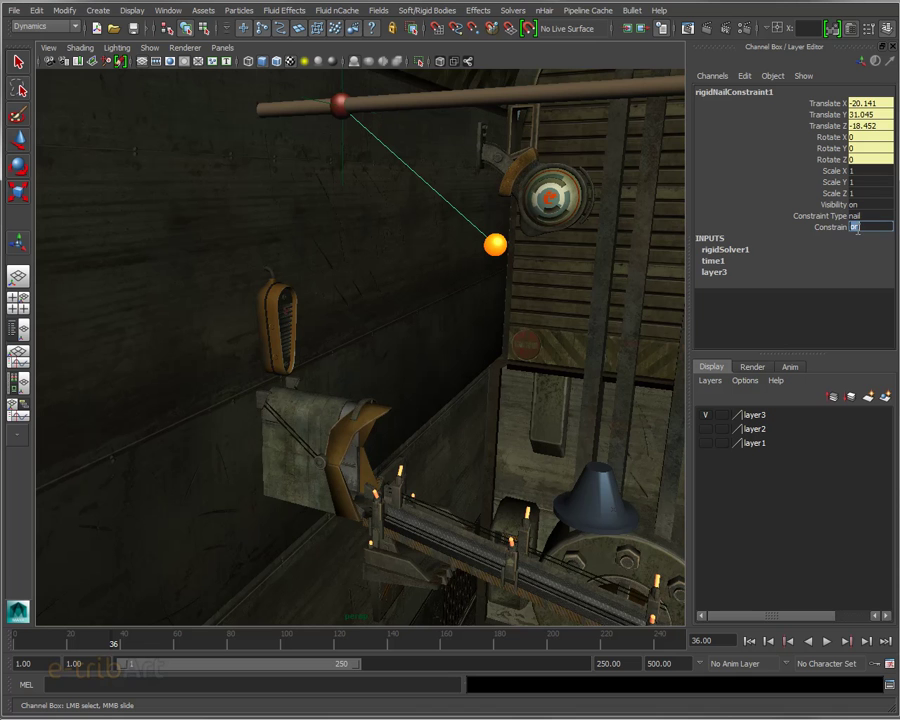
{"action": "left_click", "coordinate": [844, 231]}
{"action": "right_click", "coordinate": [845, 233]}
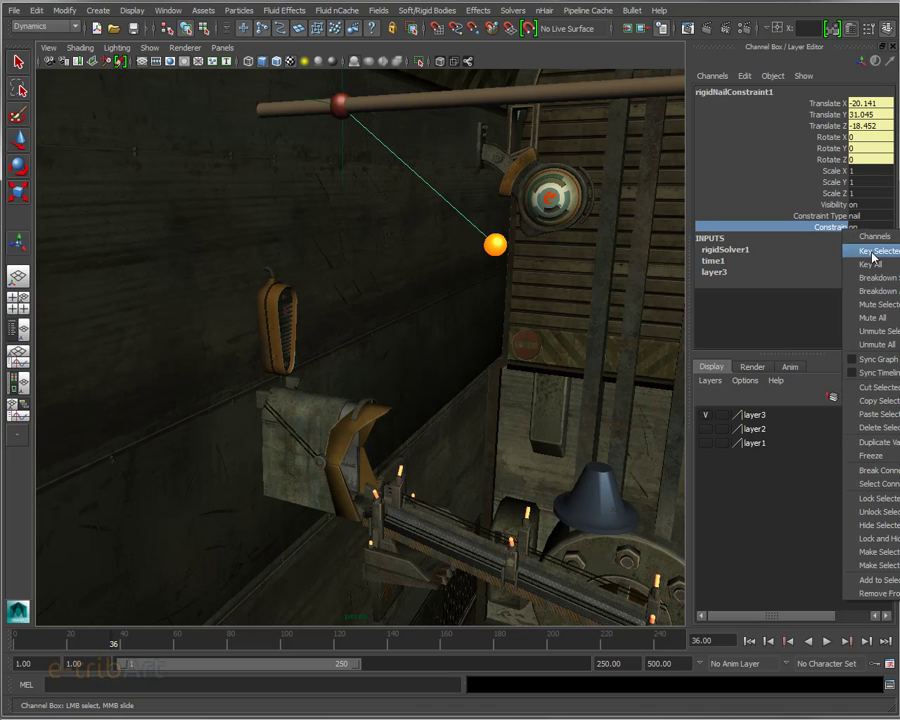
{"action": "left_click", "coordinate": [846, 251]}
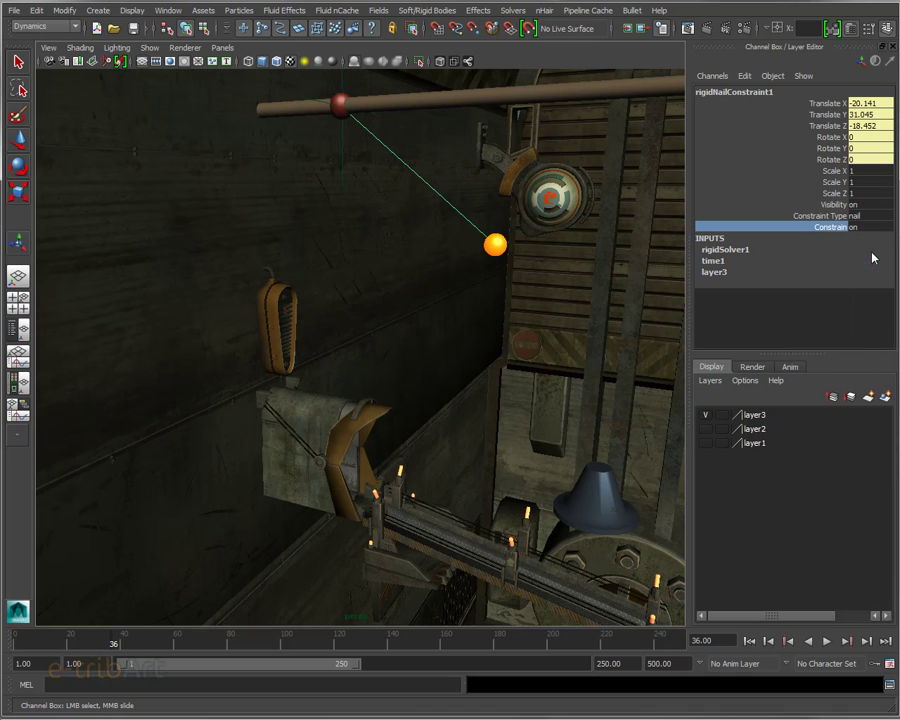
- Set Constrain to off at frame 39 and key it
{"action": "left_click", "coordinate": [867, 641]}
{"action": "left_click", "coordinate": [867, 641]}
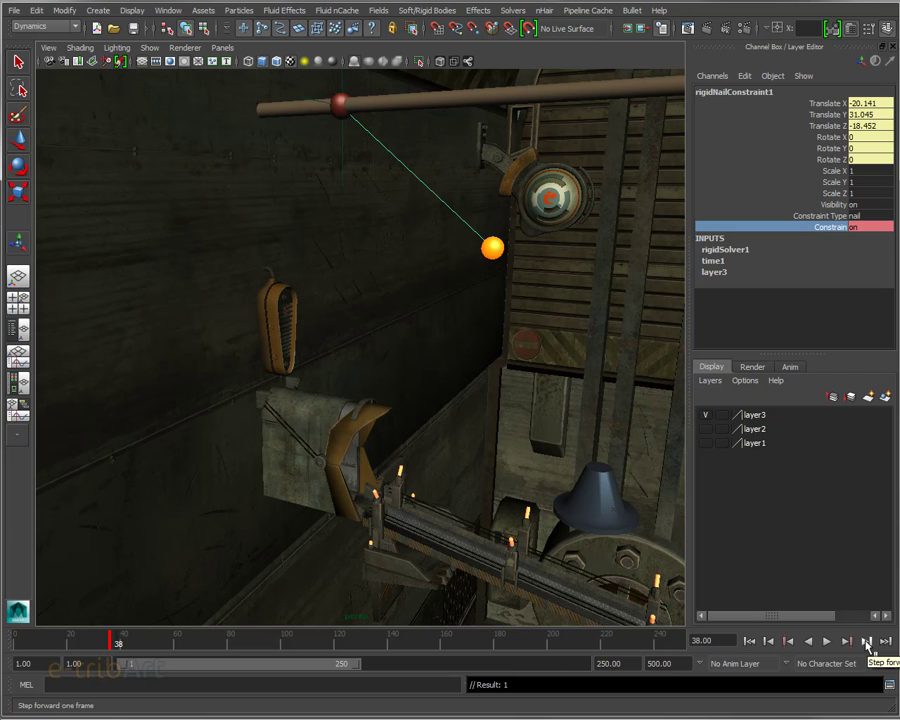
{"action": "left_click", "coordinate": [867, 641]}
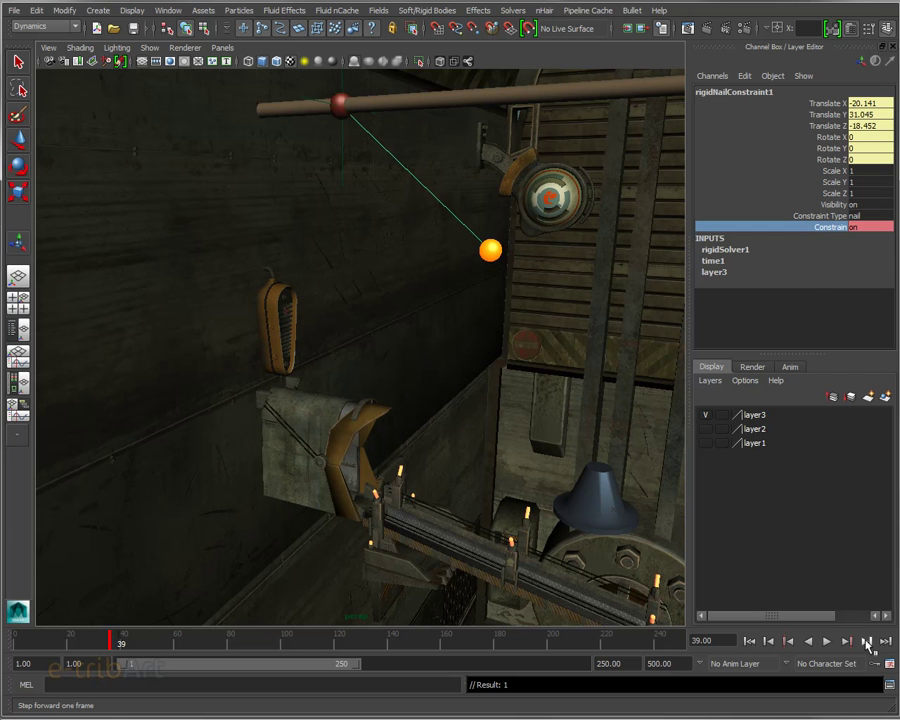
{"action": "double_click", "coordinate": [853, 227]}
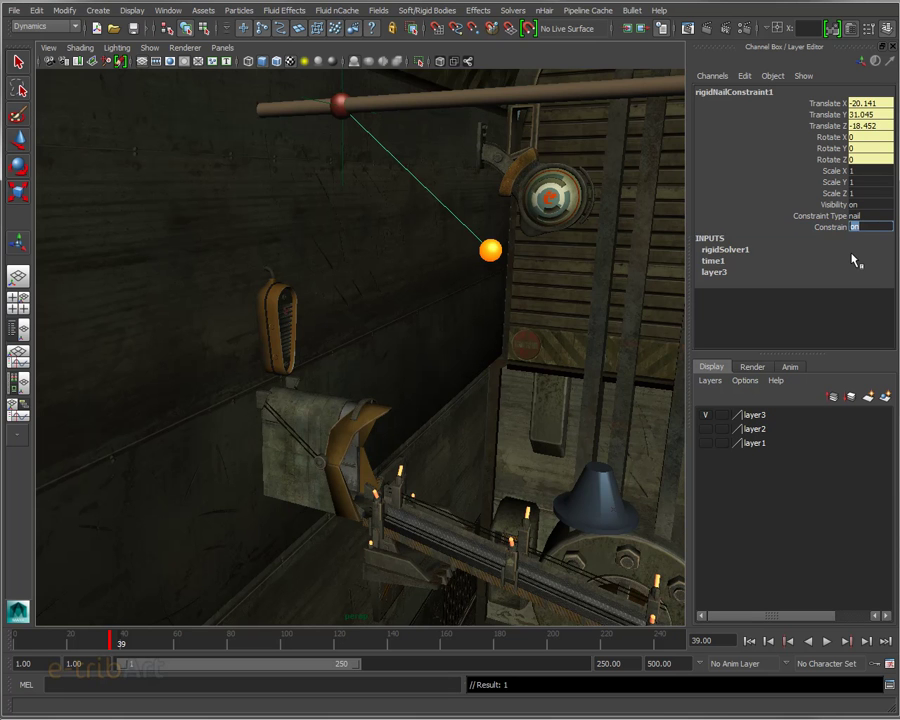
{"action": "type", "text": "off"}
{"action": "key", "text": "Return"}
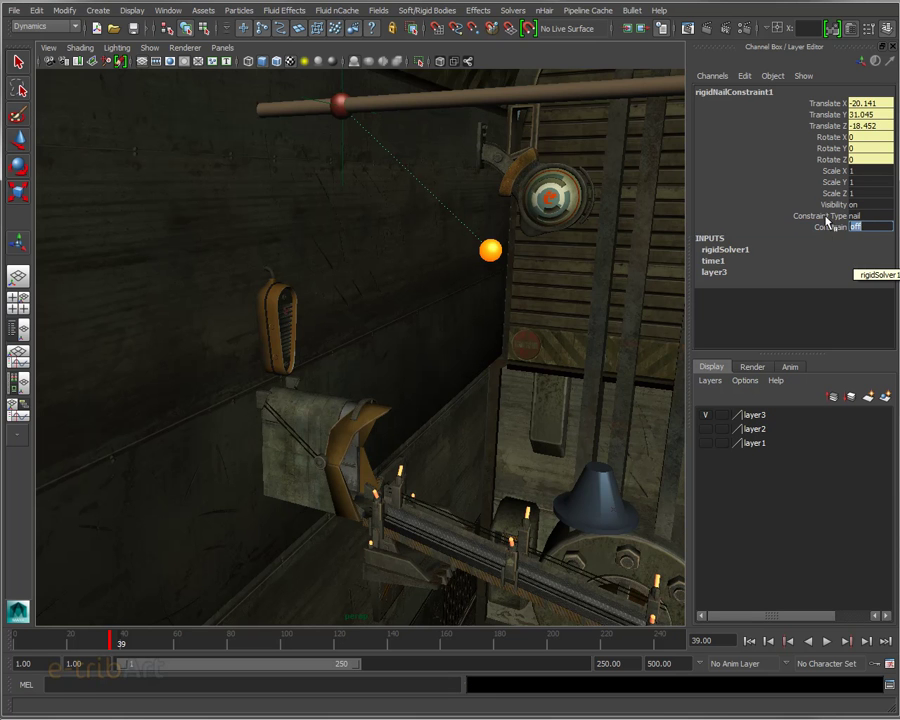
{"action": "left_click", "coordinate": [828, 228]}
{"action": "right_click", "coordinate": [828, 230]}
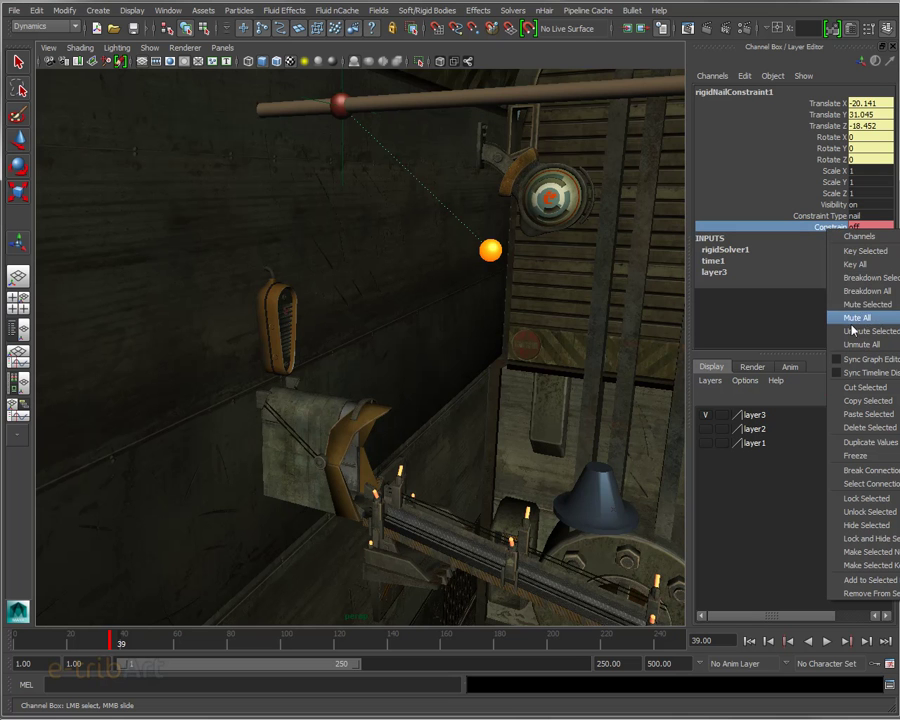
{"action": "left_click", "coordinate": [862, 254]}
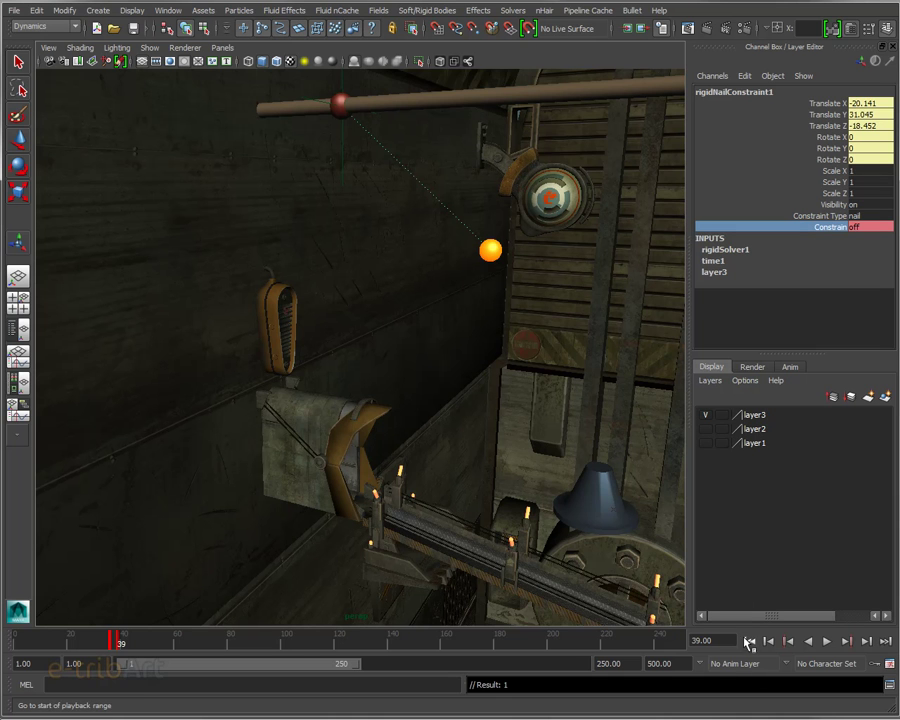
- Replay from frame 1 to frame 109 to watch the ball drop onto the ramp
{"action": "left_click", "coordinate": [749, 640]}
{"action": "left_click", "coordinate": [827, 641]}
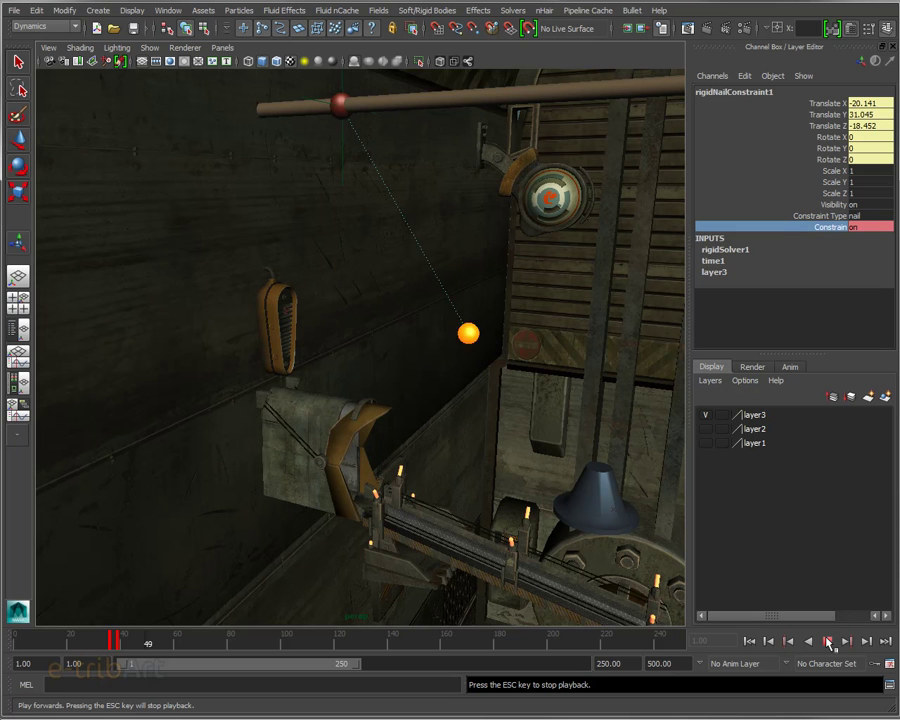
{"action": "left_click", "coordinate": [828, 641]}
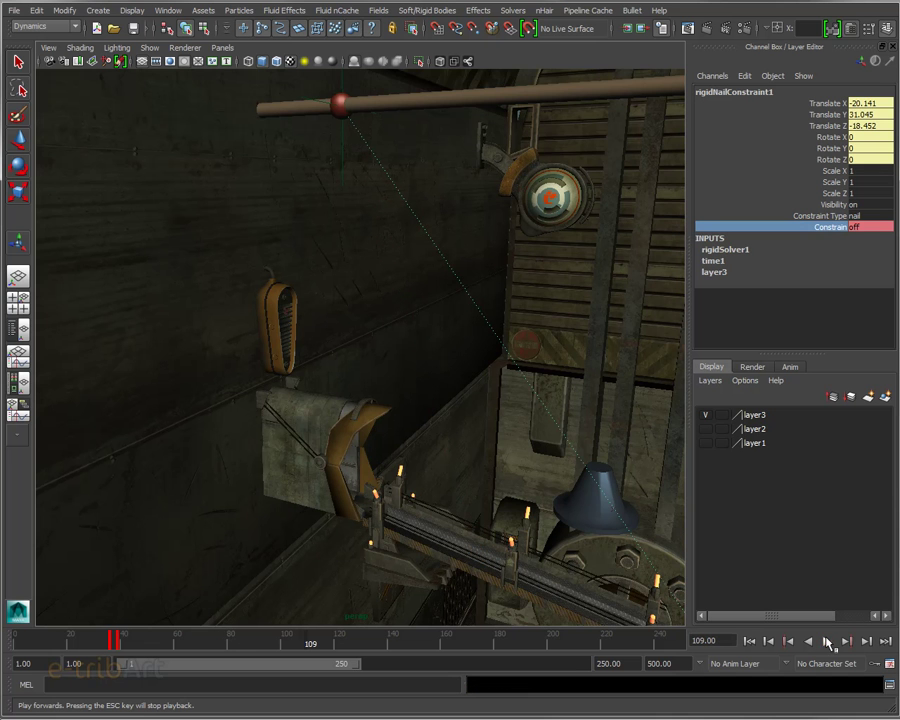
{"action": "middle_click_drag", "start_coordinate": [590, 500], "coordinate": [474, 424], "text": "alt"}
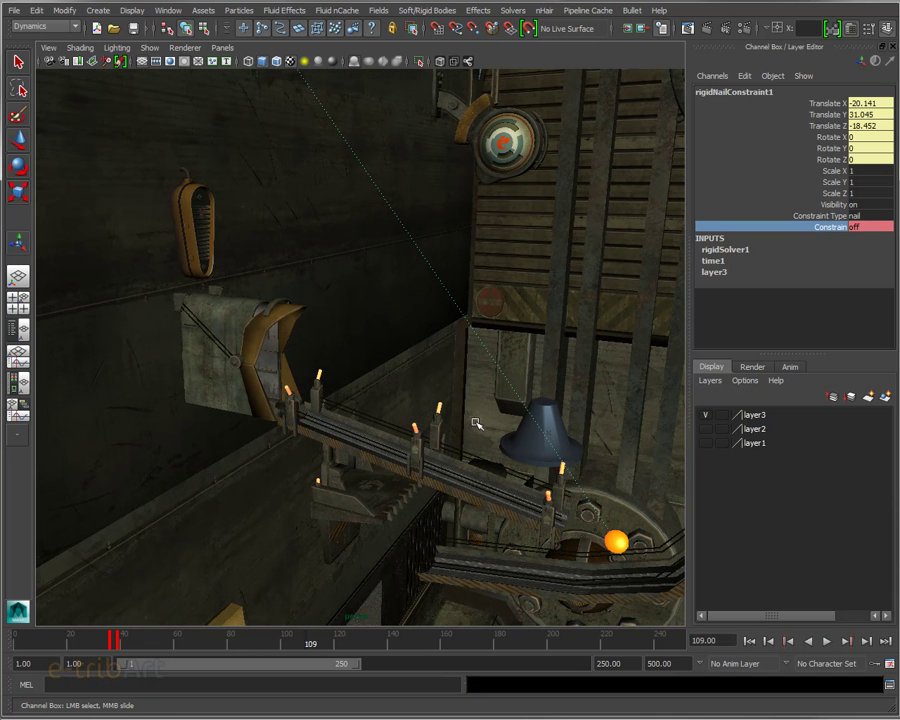
- Hide layer3 and run a quick test playback
{"action": "left_click", "coordinate": [705, 415]}
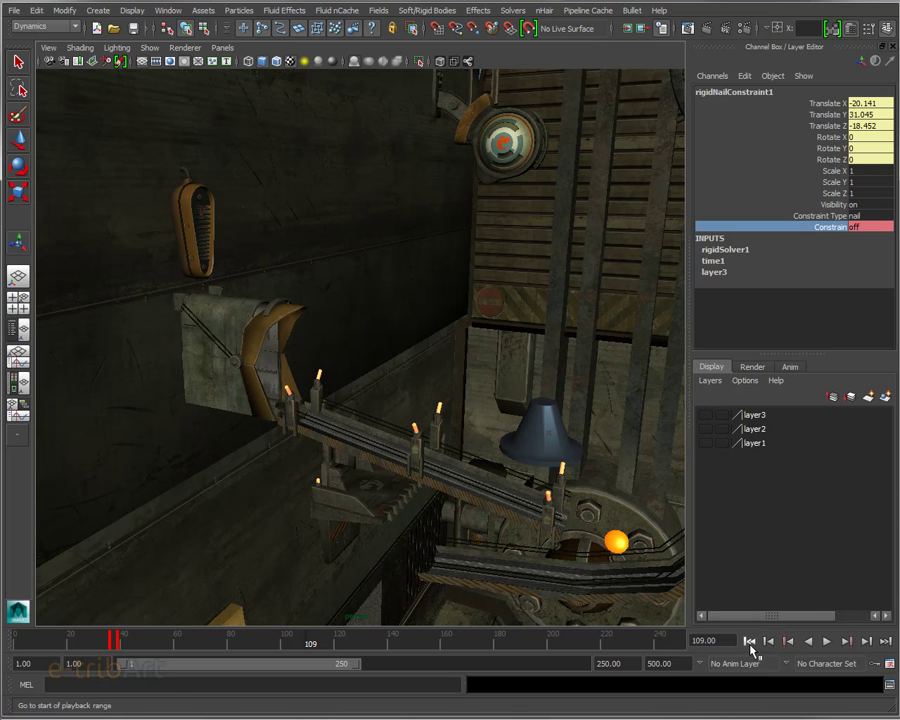
{"action": "left_click", "coordinate": [825, 643]}
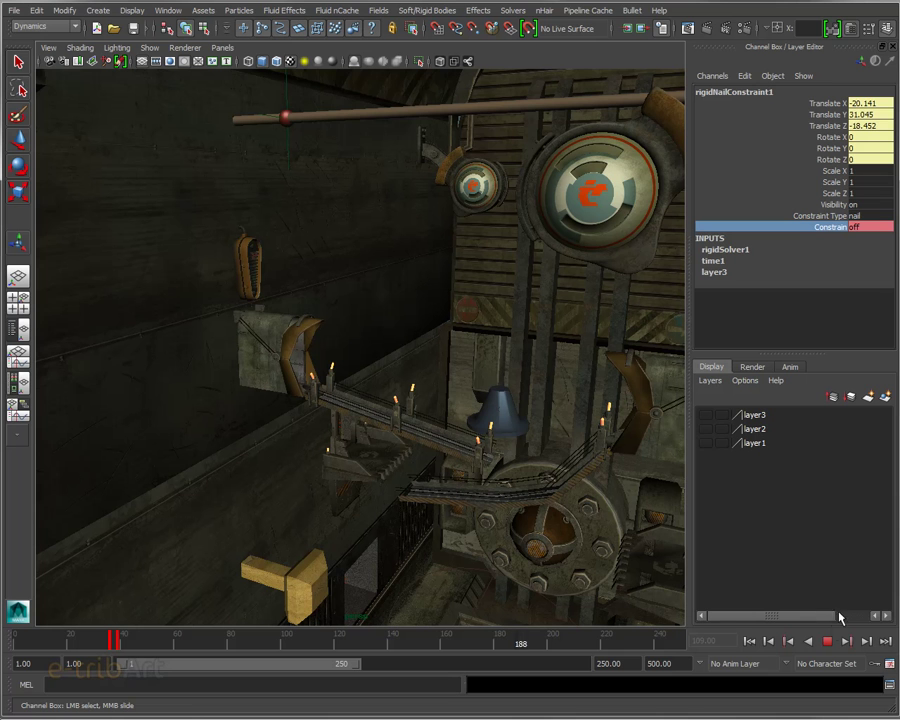
{"action": "left_click", "coordinate": [827, 643]}
- Replay from frame 1 to frame 70 and zoom onto the ball rolling along the ramp
{"action": "left_click", "coordinate": [749, 641]}
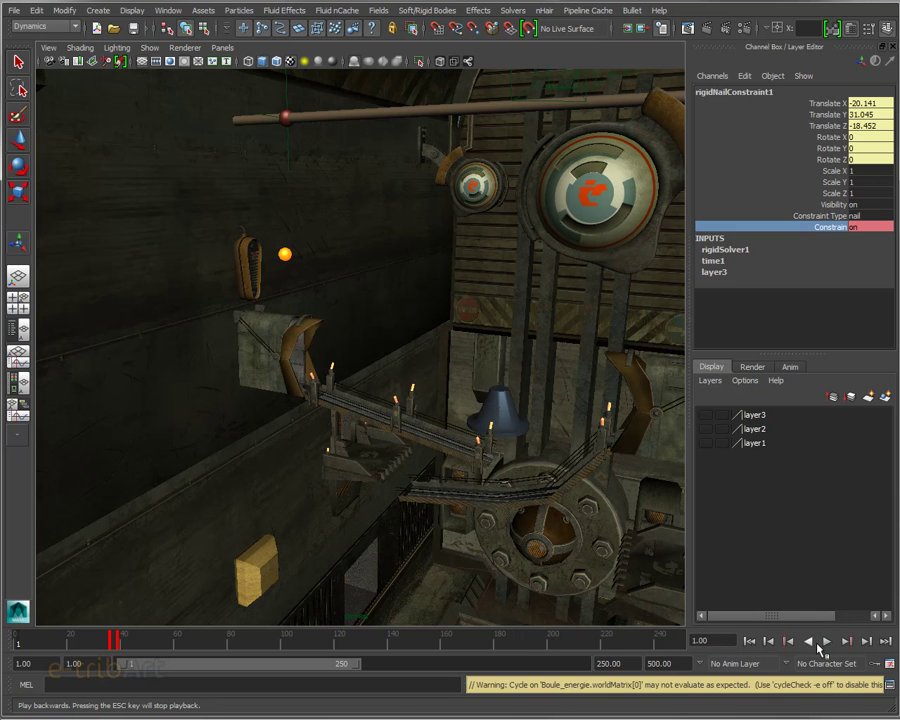
{"action": "left_click", "coordinate": [827, 642]}
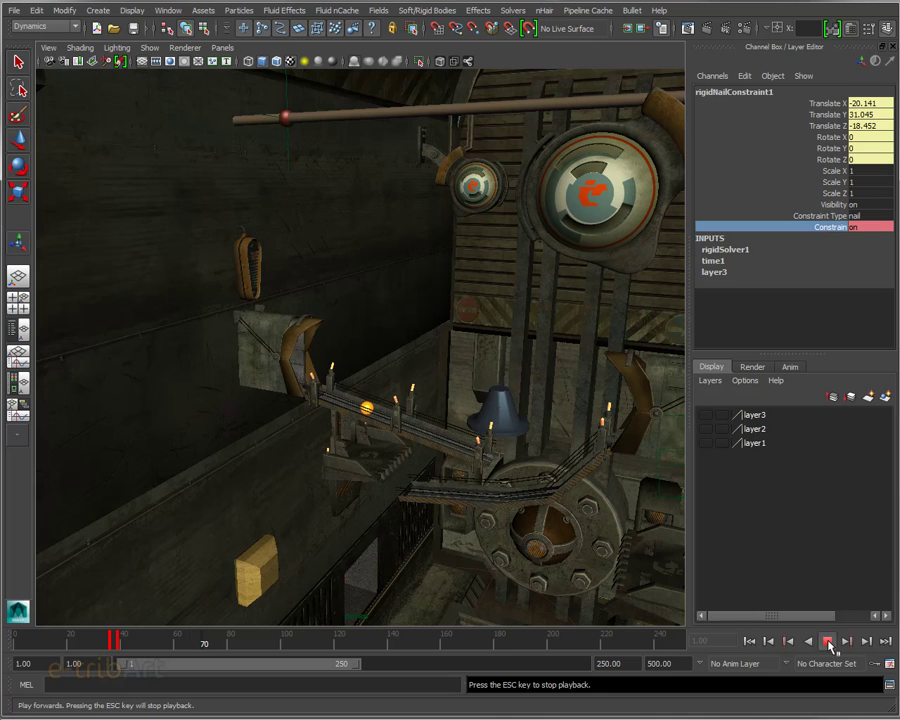
{"action": "left_click", "coordinate": [827, 643]}
{"action": "scroll", "coordinate": [470, 486], "scroll_direction": "up", "scroll_amount": 3}
{"action": "scroll", "coordinate": [465, 487], "scroll_direction": "up", "scroll_amount": 3}
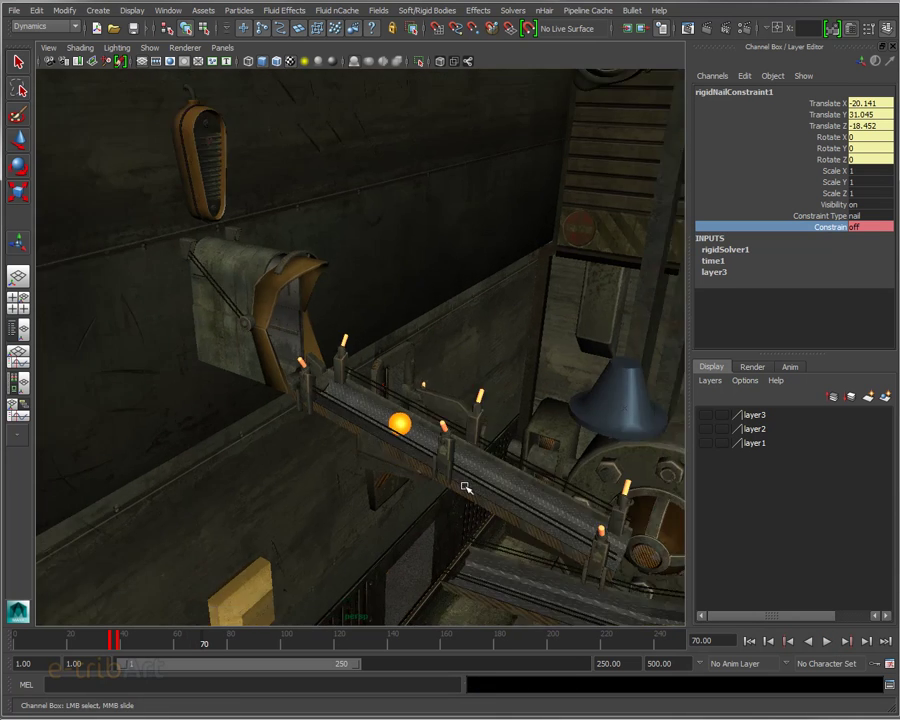
{"action": "scroll", "coordinate": [465, 487], "scroll_direction": "up", "scroll_amount": 2}
{"action": "middle_click_drag", "start_coordinate": [463, 488], "coordinate": [375, 428], "text": "alt"}
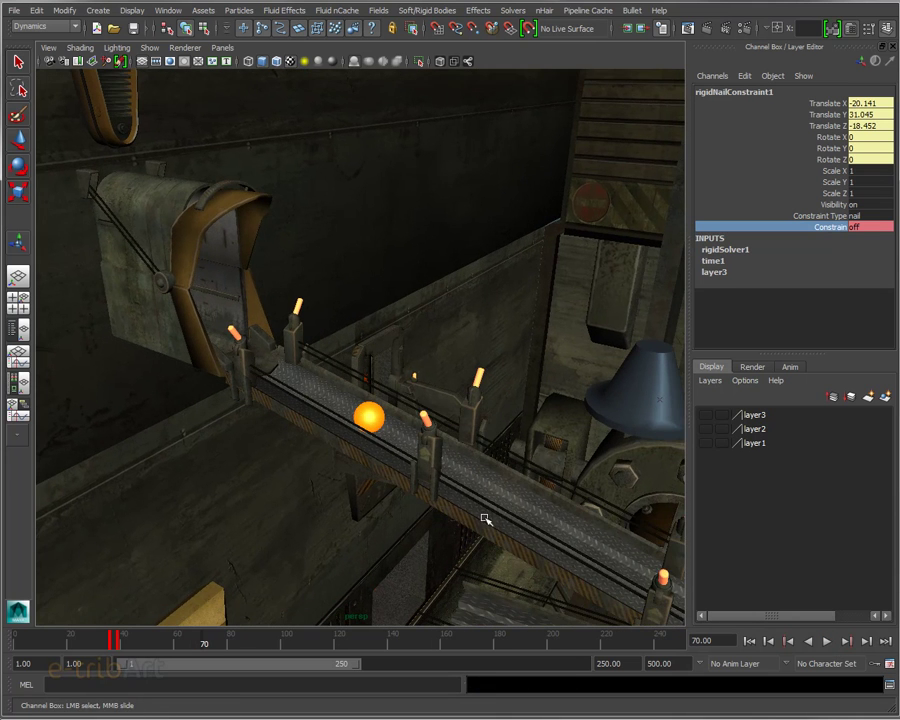
{"action": "mouse_move", "coordinate": [486, 518]}
{"action": "left_mouse_down", "text": "alt"}
{"action": "mouse_move", "coordinate": [454, 398]}
{"action": "mouse_move", "coordinate": [450, 407]}
{"action": "mouse_move", "coordinate": [428, 404]}
{"action": "left_mouse_up", "text": "alt"}
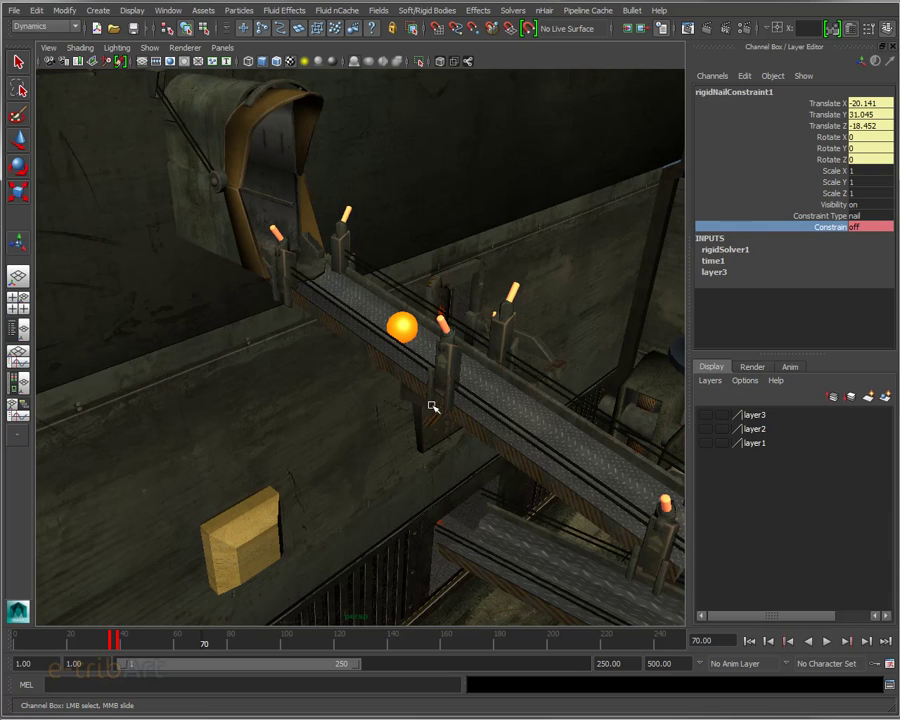
- Select the ramp's collision geometry and set its Dynamic Friction to 0.2
{"action": "key", "text": "t"}
{"action": "left_click", "coordinate": [480, 392]}
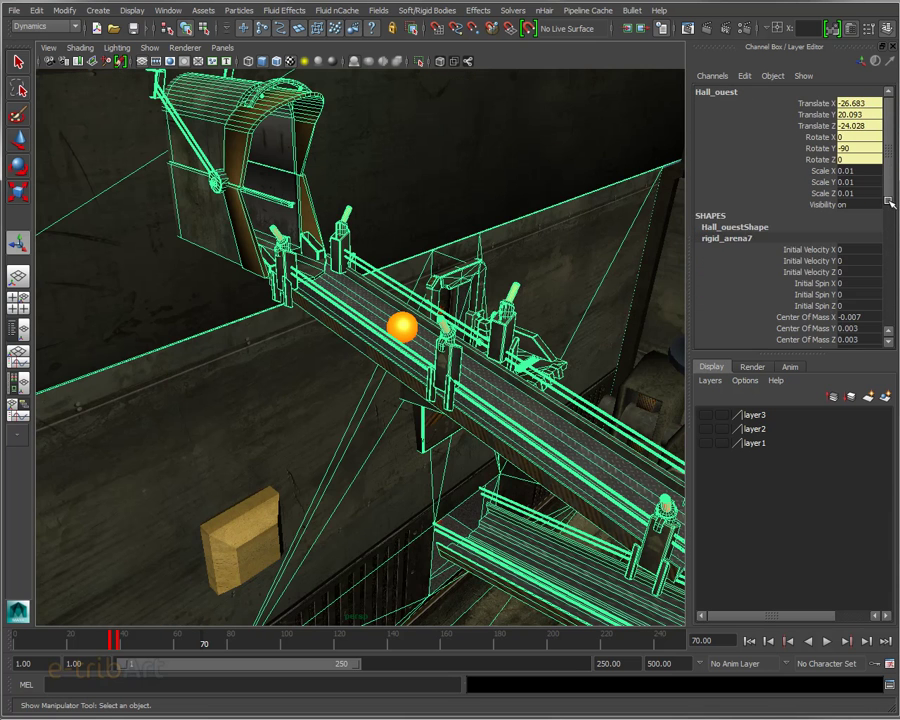
{"action": "left_click_drag", "start_coordinate": [889, 185], "coordinate": [896, 305]}
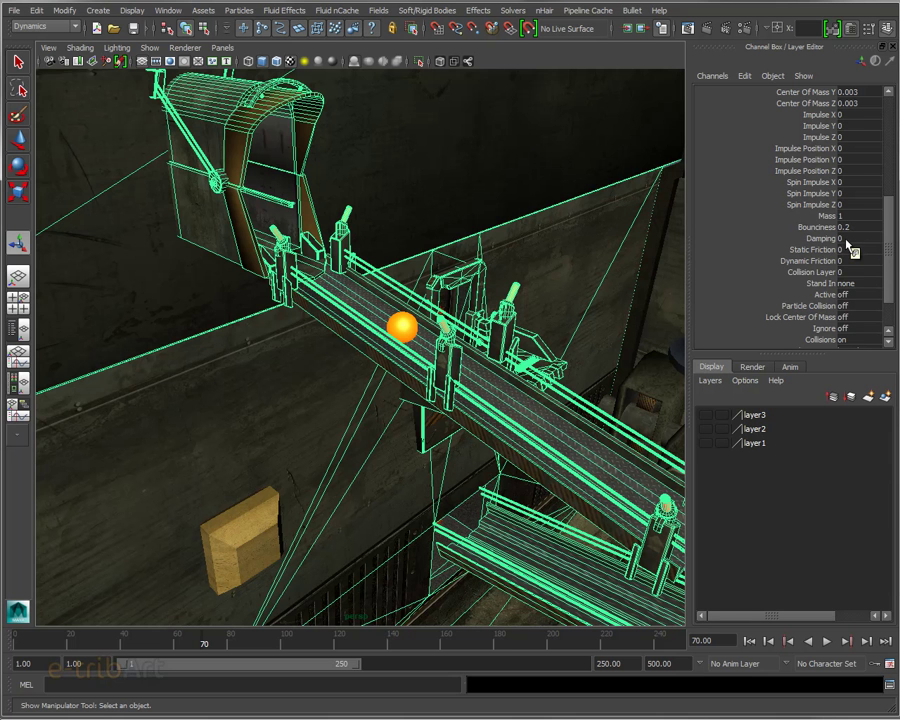
{"action": "left_click", "coordinate": [849, 261]}
{"action": "left_click", "coordinate": [849, 261]}
{"action": "type", "text": ".2"}
{"action": "key", "text": "Return"}
- Replay the simulation from frame 1 to test the 0.2 ramp friction
{"action": "left_click", "coordinate": [852, 250]}
{"action": "left_click_drag", "start_coordinate": [462, 462], "coordinate": [560, 468], "text": "alt"}
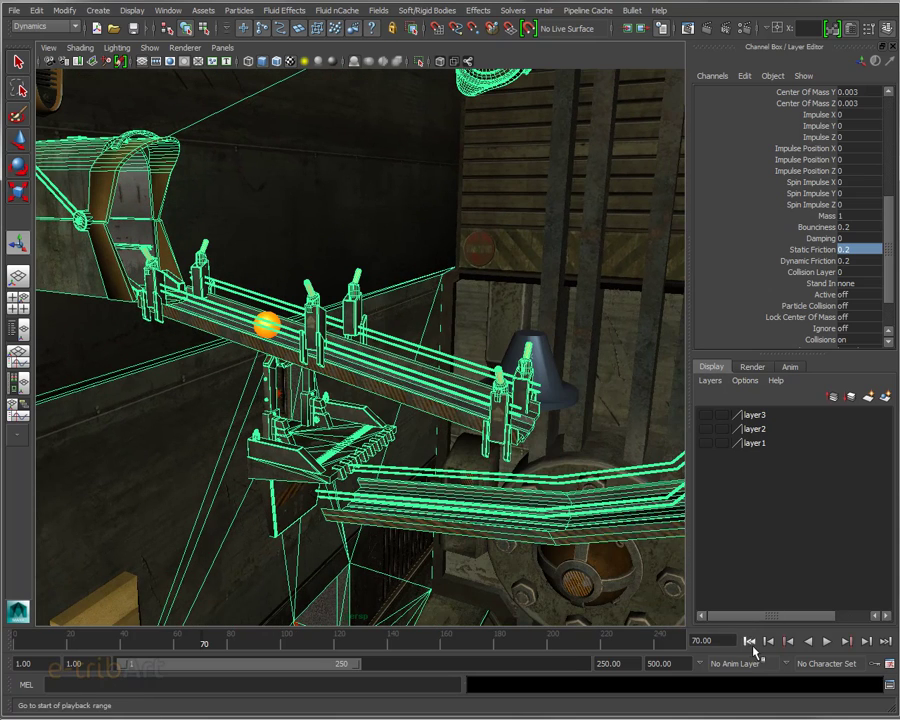
{"action": "left_click", "coordinate": [749, 641]}
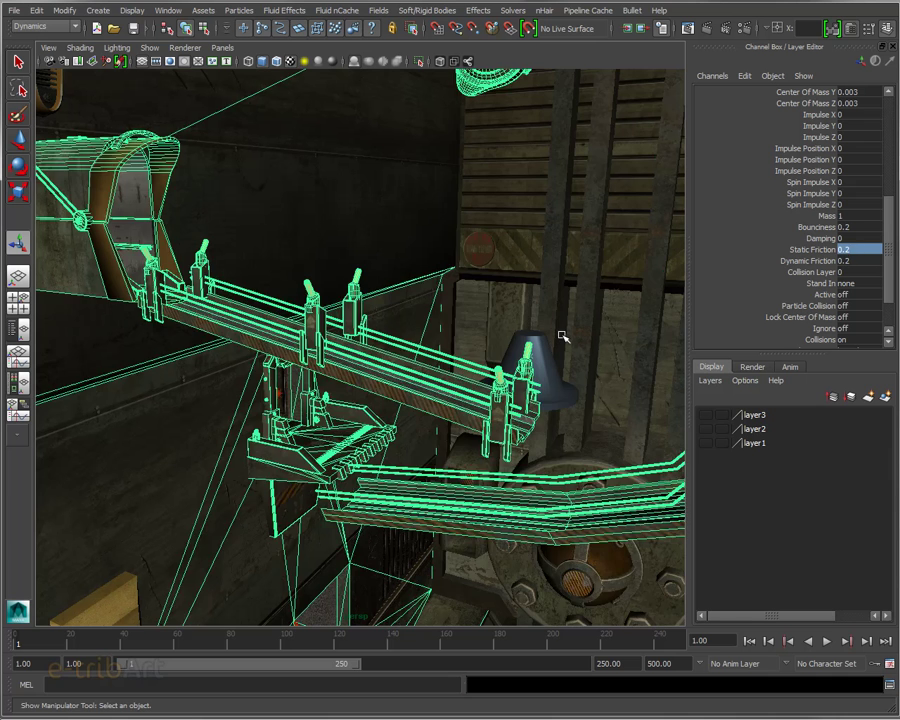
{"action": "left_click", "coordinate": [600, 400]}
{"action": "left_click", "coordinate": [827, 641]}
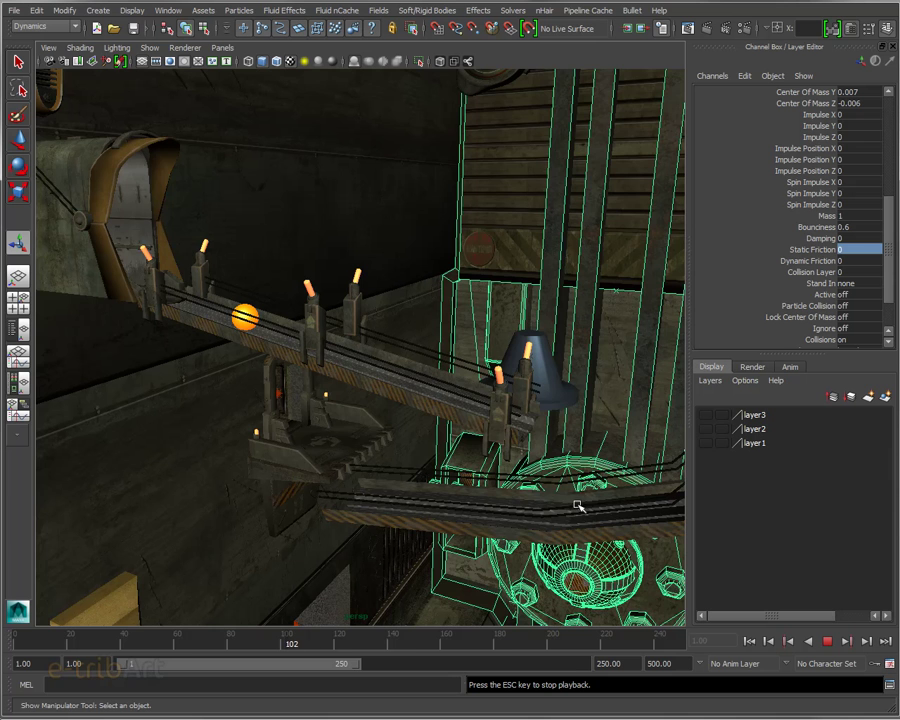
{"action": "left_click", "coordinate": [827, 641]}
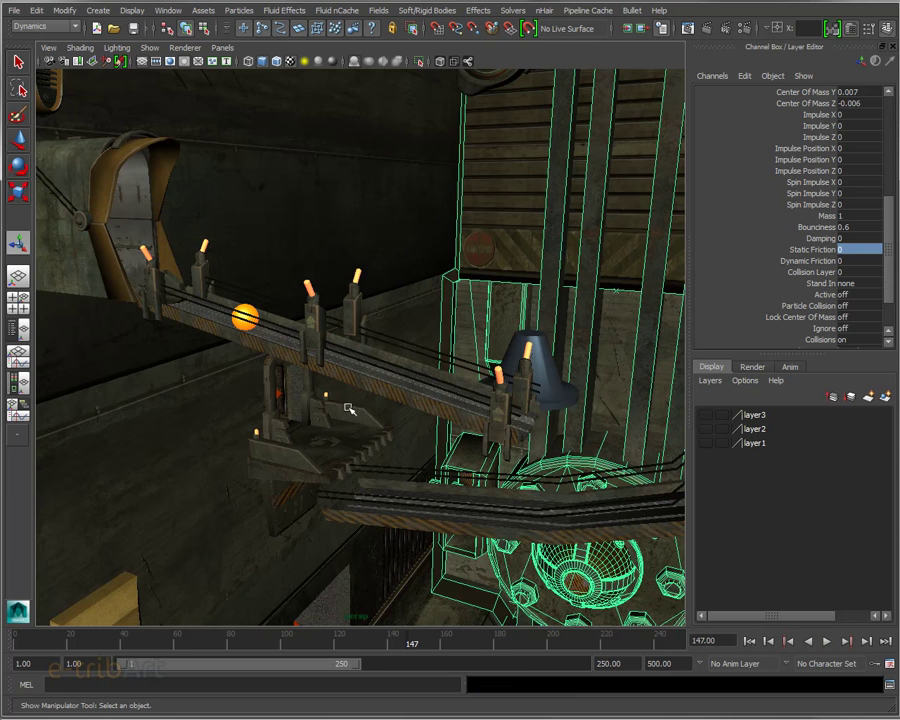
{"action": "left_click_drag", "start_coordinate": [349, 410], "coordinate": [315, 433], "text": "alt"}
- Set the ramp's Dynamic and Static Friction both to 0.05
{"action": "left_click", "coordinate": [327, 202]}
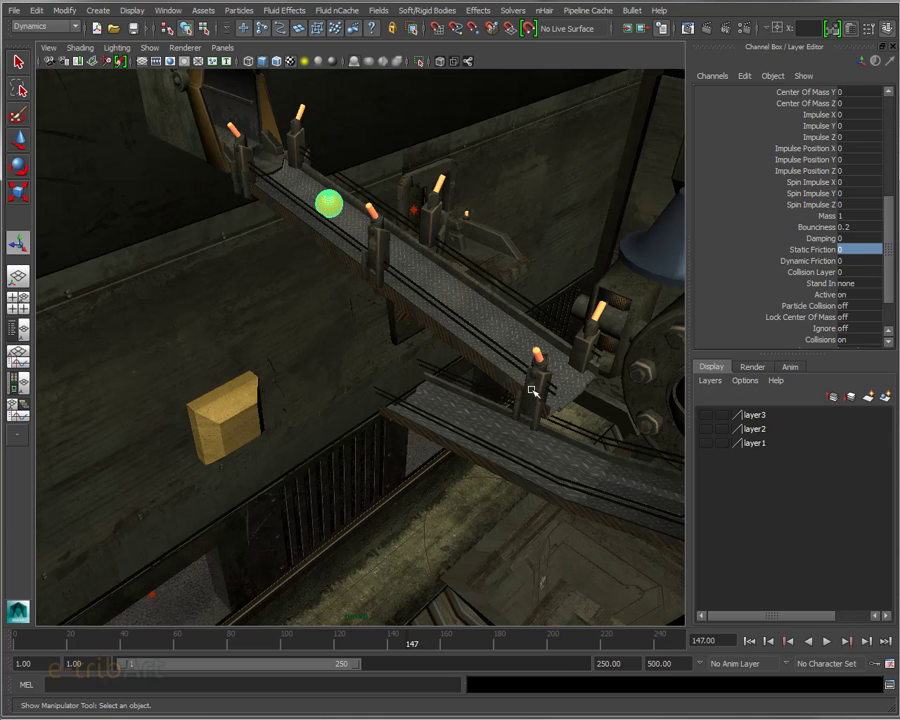
{"action": "left_click", "coordinate": [474, 362]}
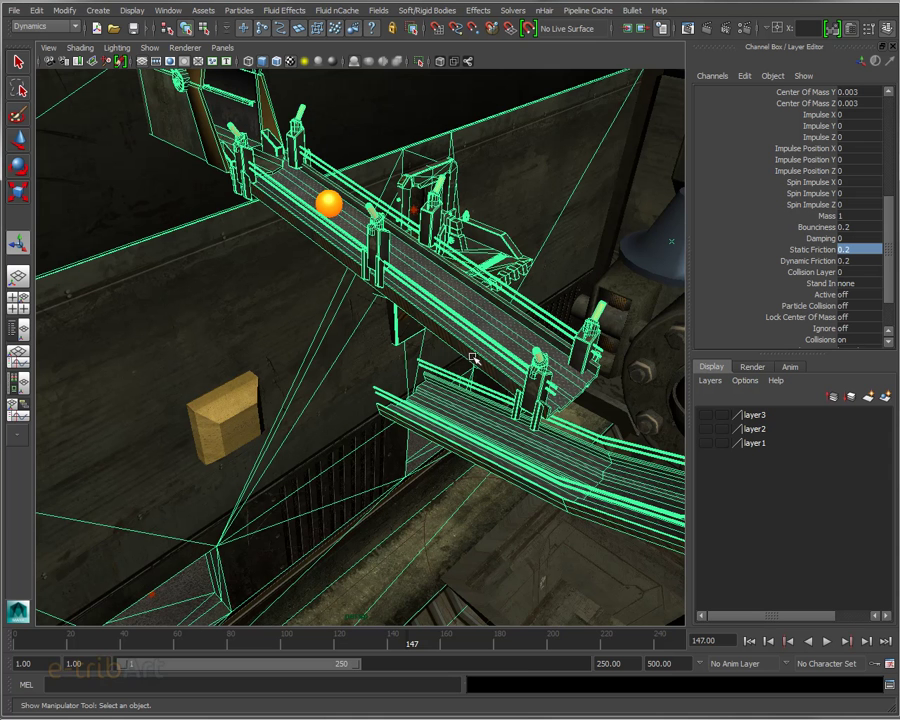
{"action": "left_click", "coordinate": [852, 261]}
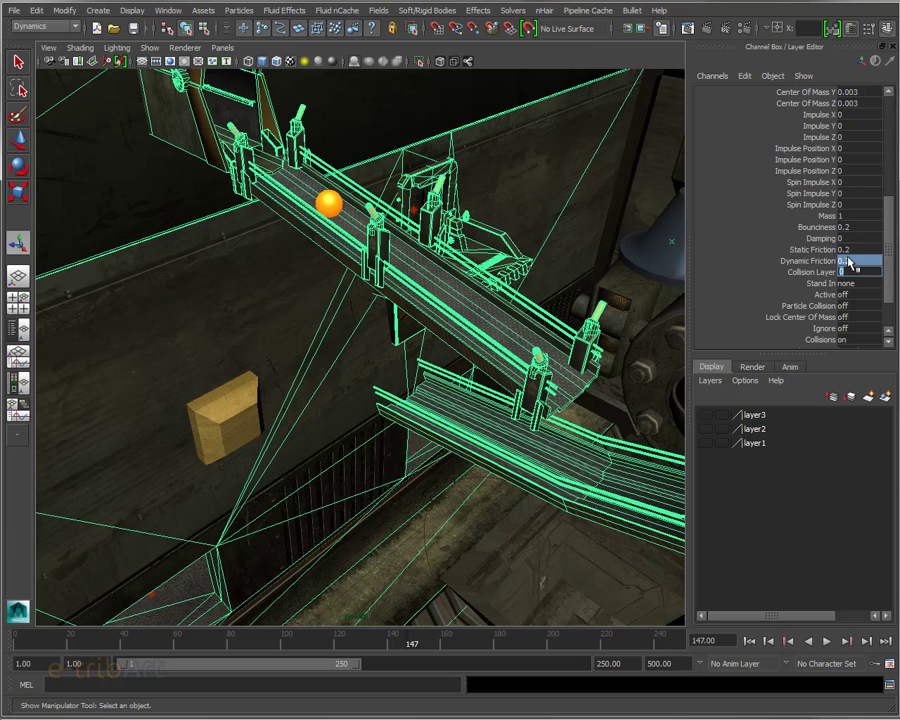
{"action": "type", "text": "0."}
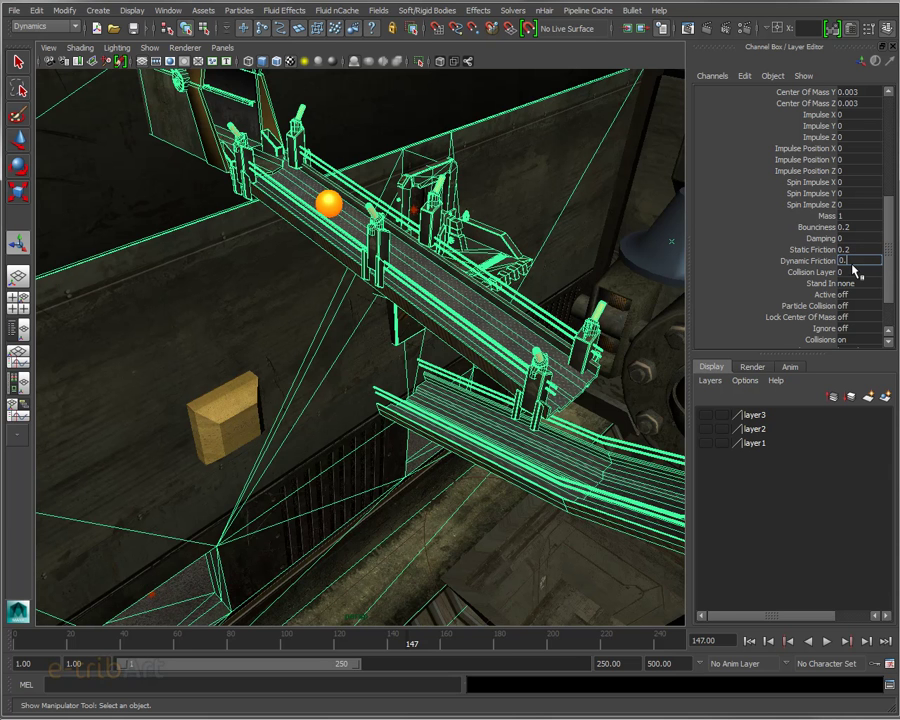
{"action": "type", "text": "05"}
{"action": "left_click", "coordinate": [850, 250]}
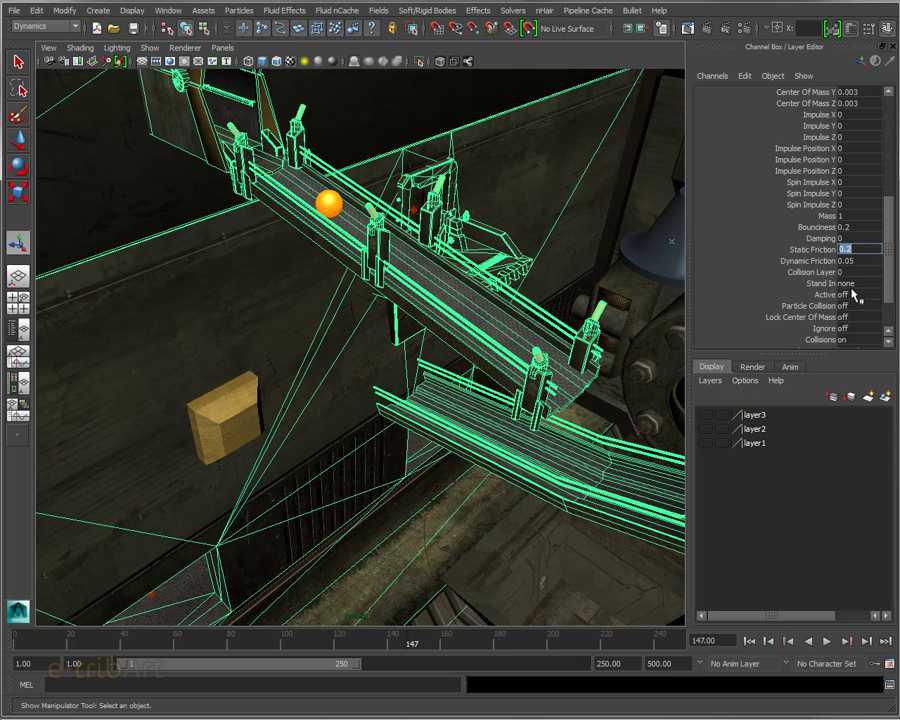
{"action": "type", "text": "5"}
{"action": "key", "text": "Return"}
- Replay the simulation to frame 227 and orbit around the ramp to check the roll
{"action": "left_click", "coordinate": [752, 641]}
{"action": "left_click", "coordinate": [826, 641]}
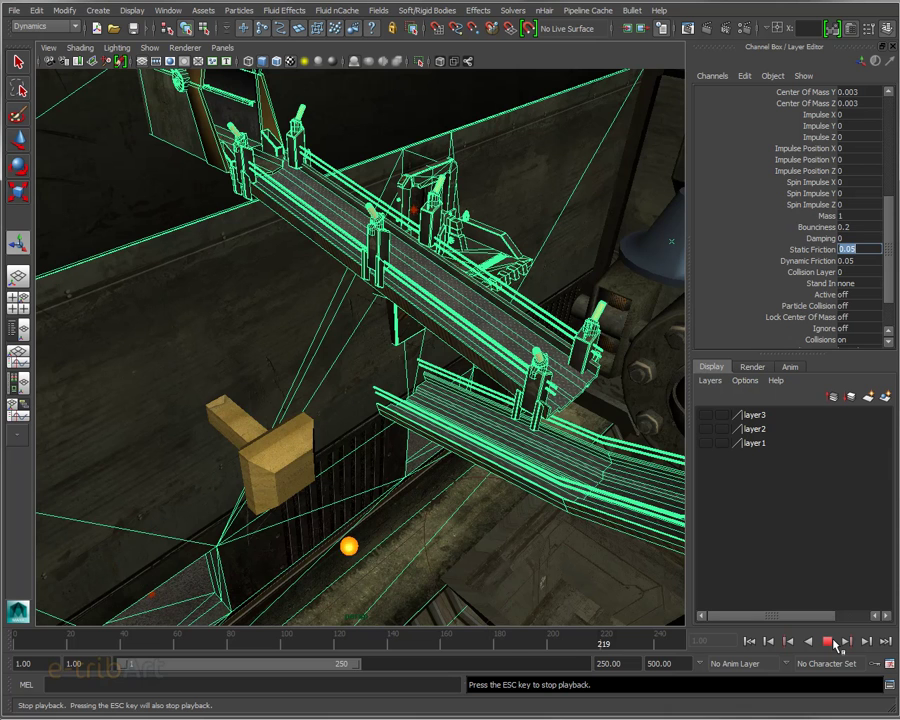
{"action": "left_click", "coordinate": [832, 642]}
{"action": "left_click_drag", "start_coordinate": [467, 512], "coordinate": [488, 488], "text": "alt"}
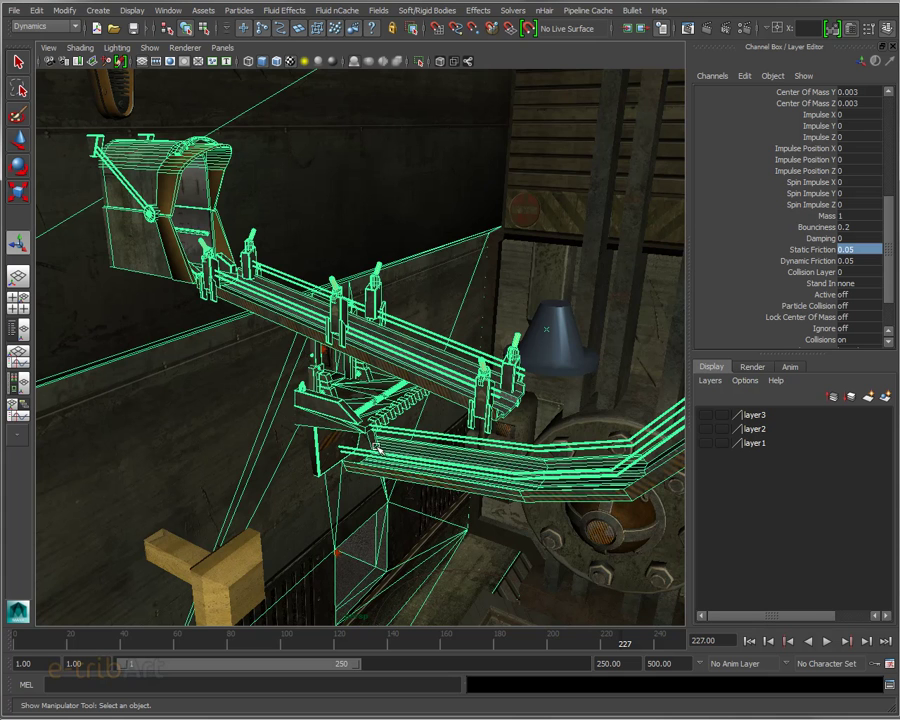
{"action": "left_click_drag", "start_coordinate": [365, 478], "coordinate": [262, 333], "text": "alt"}
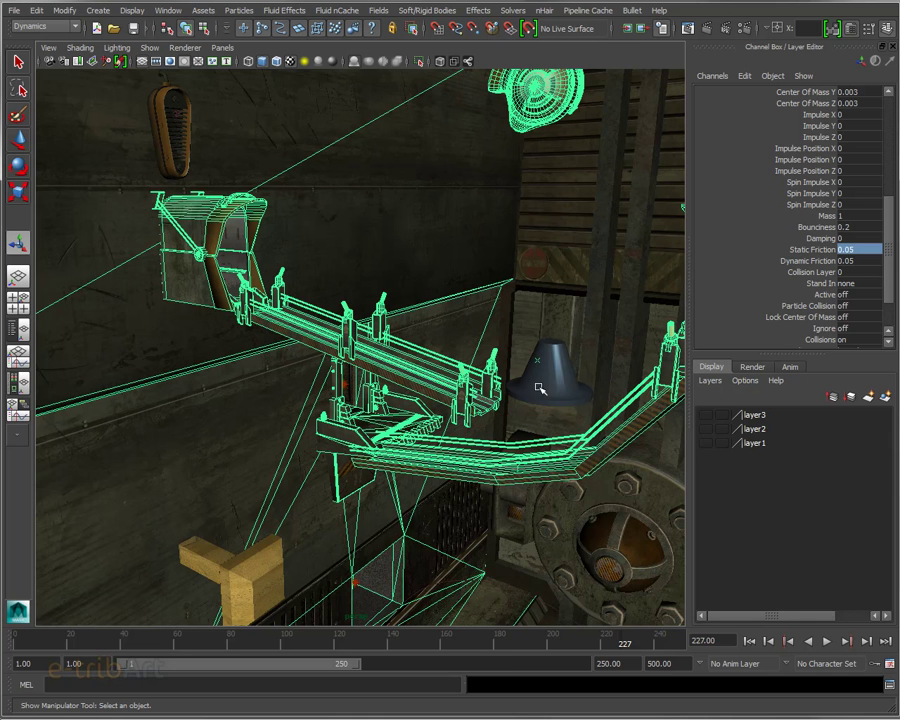
{"action": "left_click_drag", "start_coordinate": [294, 291], "coordinate": [400, 413], "text": "alt"}
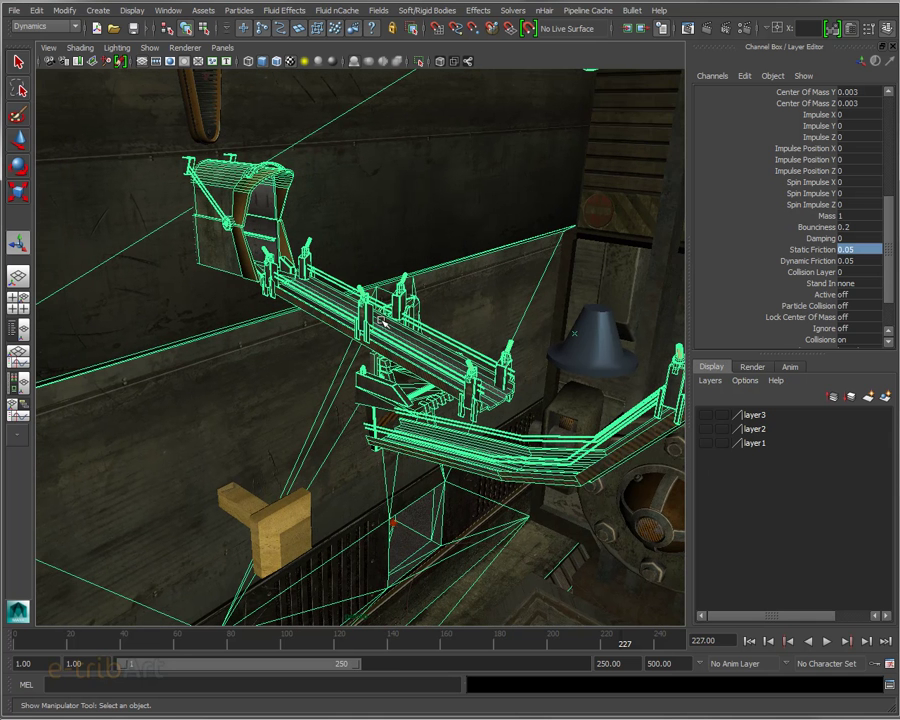
- Select the tall wireframe tower and zoom in on the stairs and tower
{"action": "left_click", "coordinate": [598, 252]}
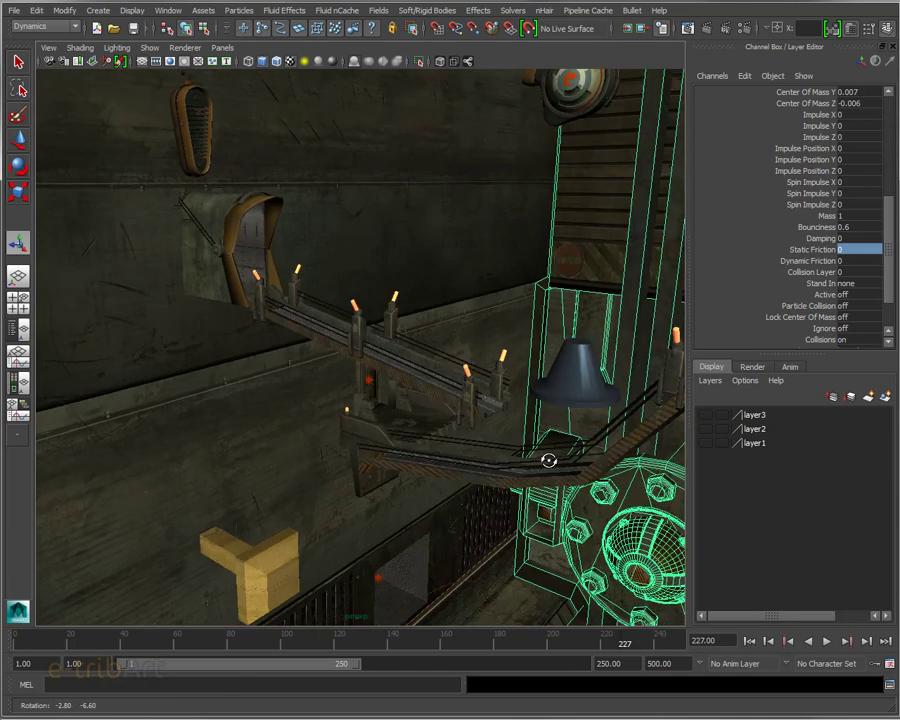
{"action": "left_click_drag", "start_coordinate": [543, 463], "coordinate": [558, 476], "text": "alt"}
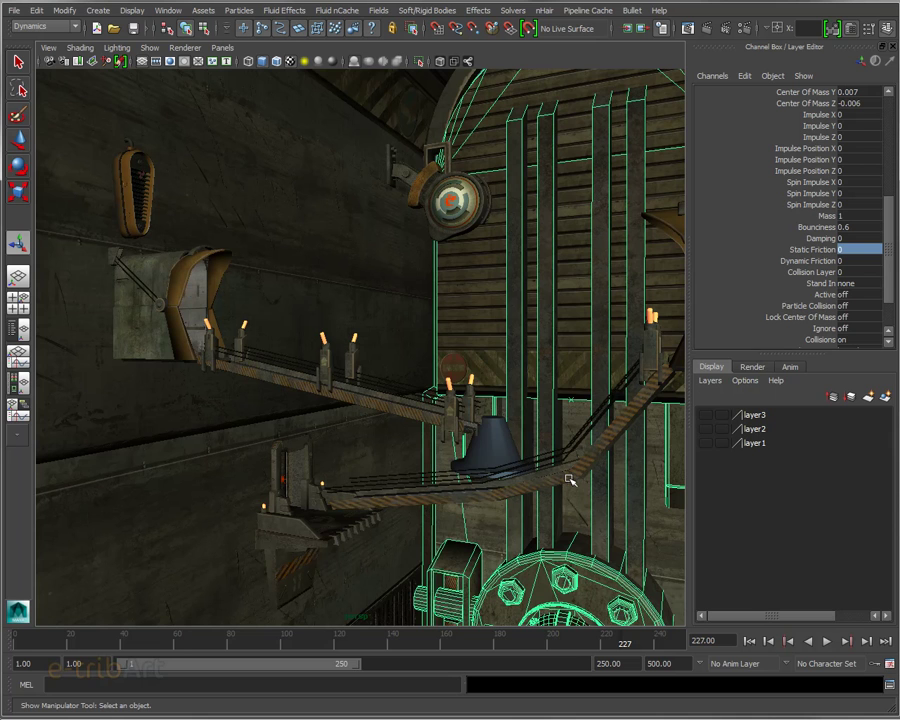
{"action": "middle_click_drag", "start_coordinate": [570, 474], "coordinate": [566, 448], "text": "alt"}
{"action": "scroll", "coordinate": [562, 376], "scroll_direction": "up", "scroll_amount": 2}
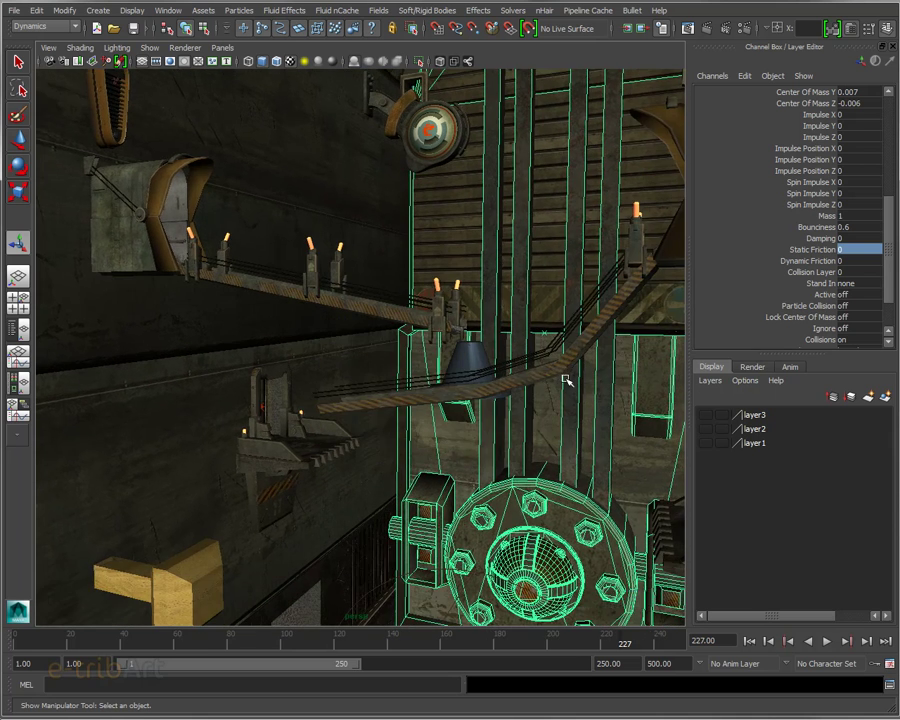
{"action": "scroll", "coordinate": [558, 382], "scroll_direction": "up", "scroll_amount": 1}
{"action": "scroll", "coordinate": [558, 382], "scroll_direction": "up", "scroll_amount": 1}
{"action": "scroll", "coordinate": [495, 399], "scroll_direction": "up", "scroll_amount": 1}
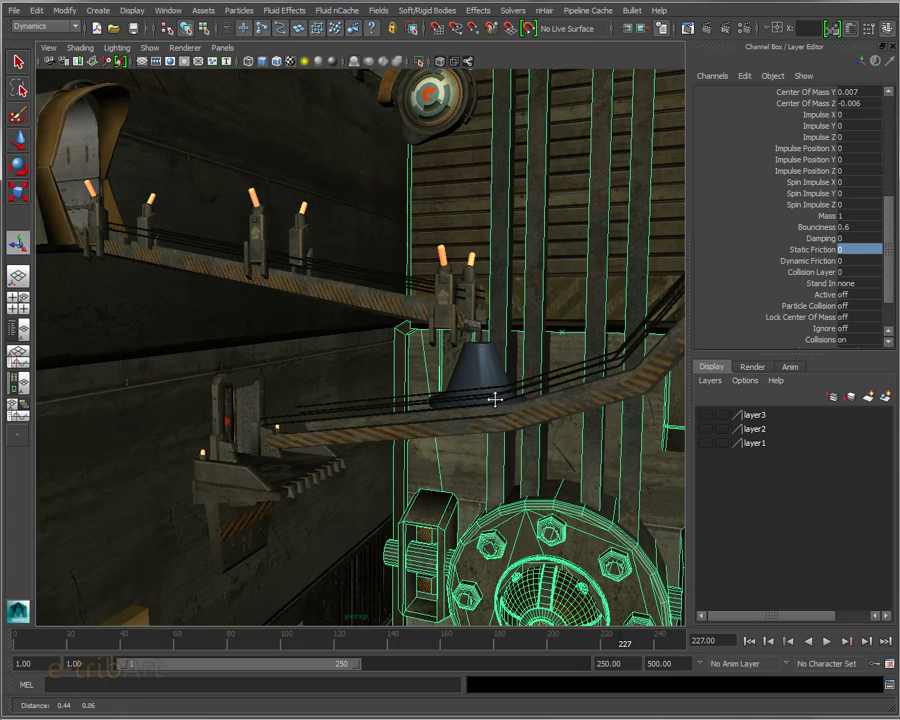
{"action": "scroll", "coordinate": [495, 399], "scroll_direction": "up", "scroll_amount": 2}
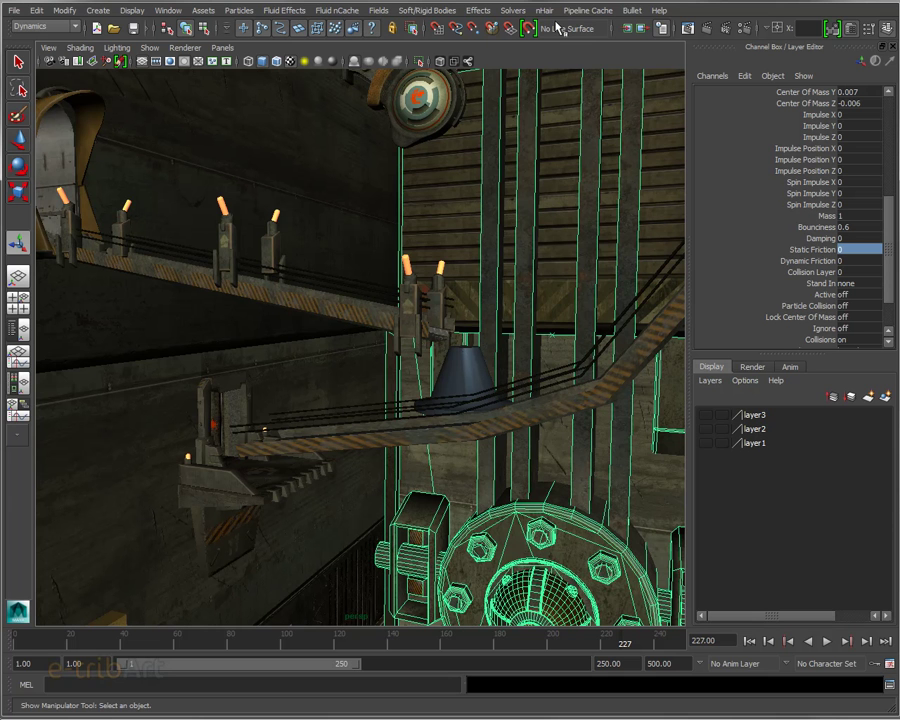
{"action": "left_click", "coordinate": [514, 12]}
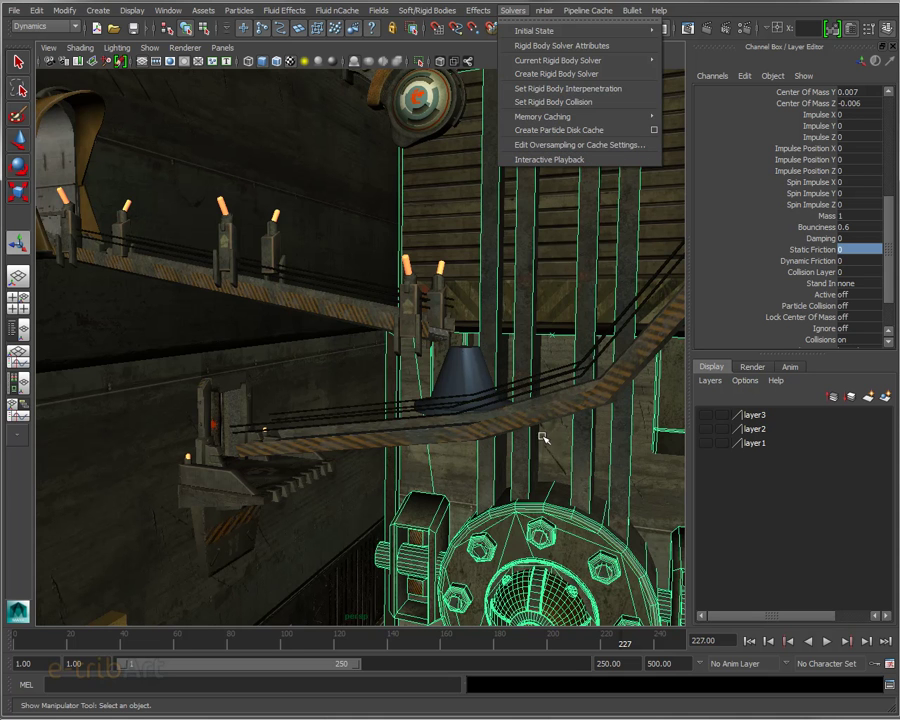
{"action": "left_click", "coordinate": [491, 55]}
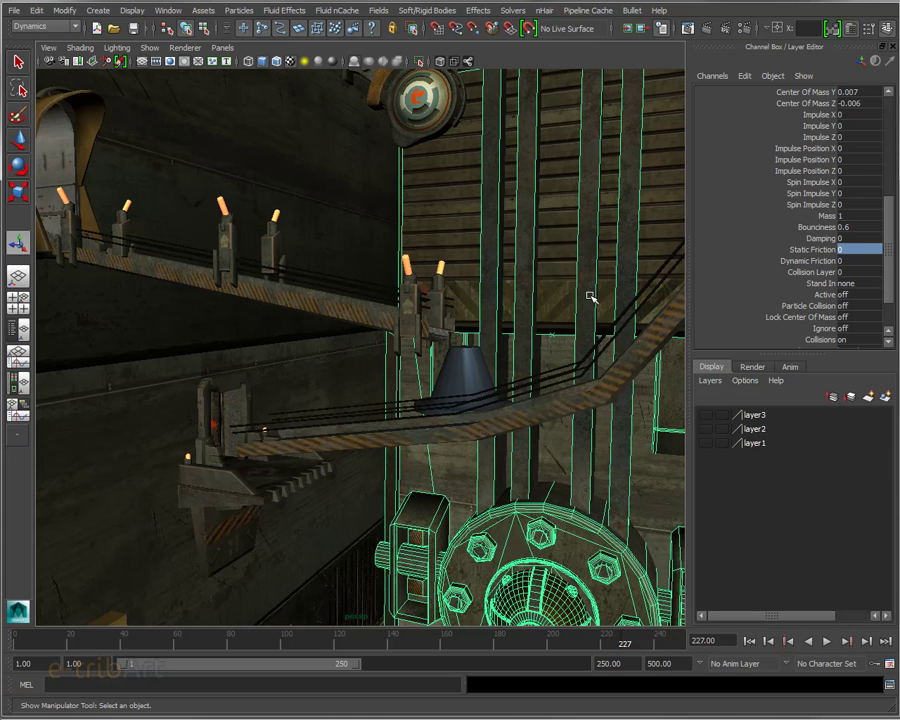
{"action": "left_click", "coordinate": [515, 10]}
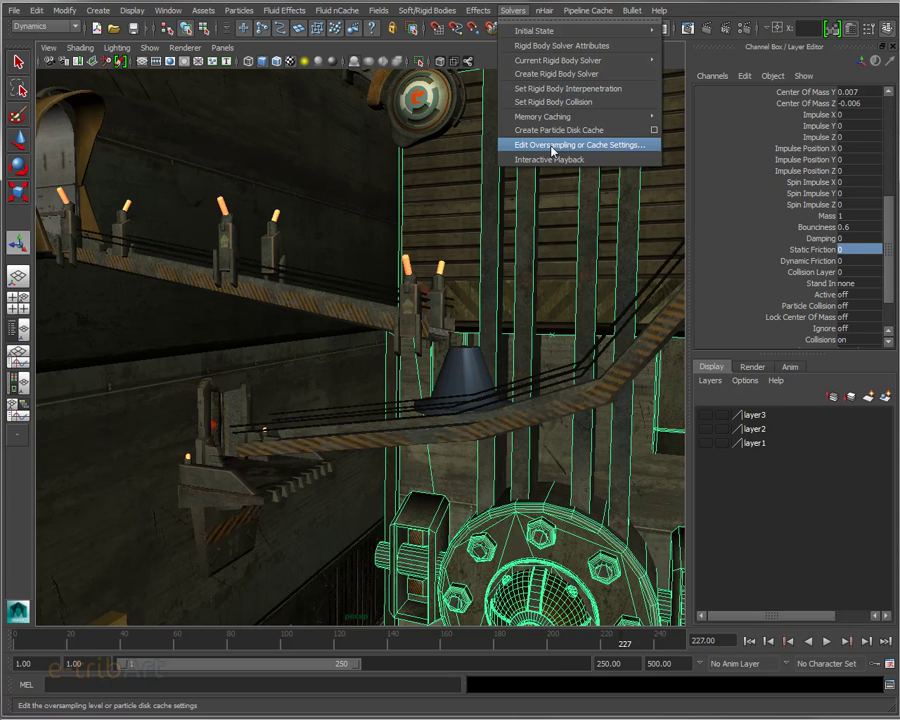
{"action": "left_click", "coordinate": [527, 42]}
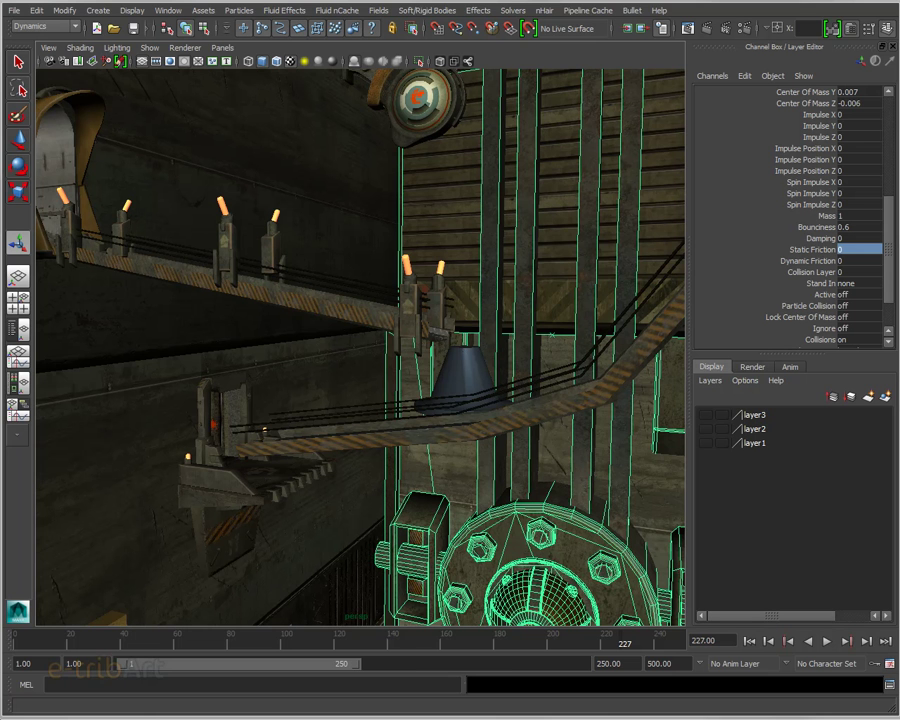
{"action": "left_click", "coordinate": [375, 312]}
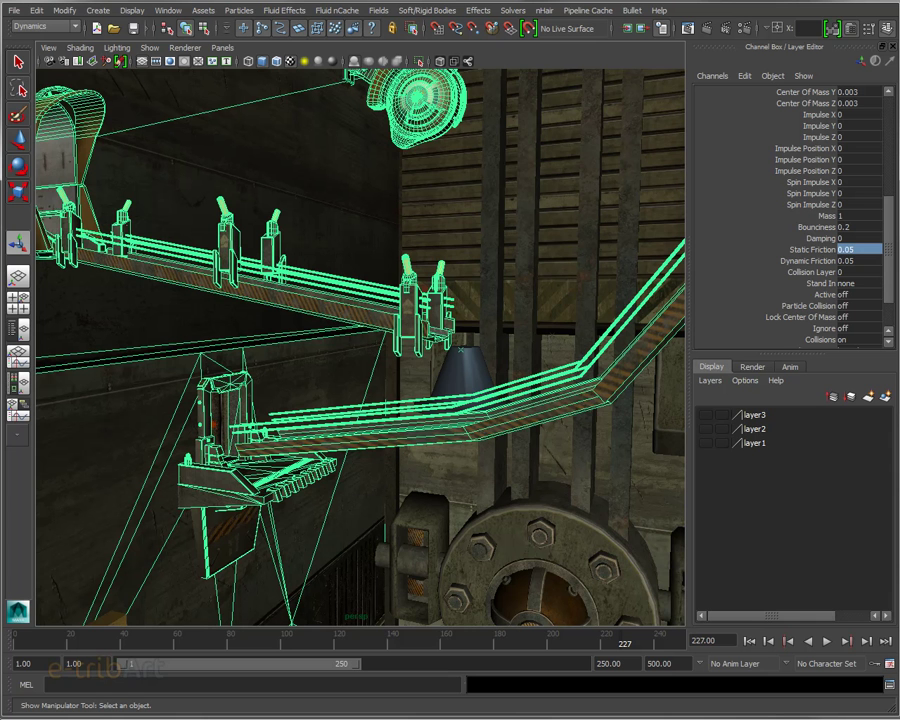
{"action": "key", "text": "ctrl+a"}
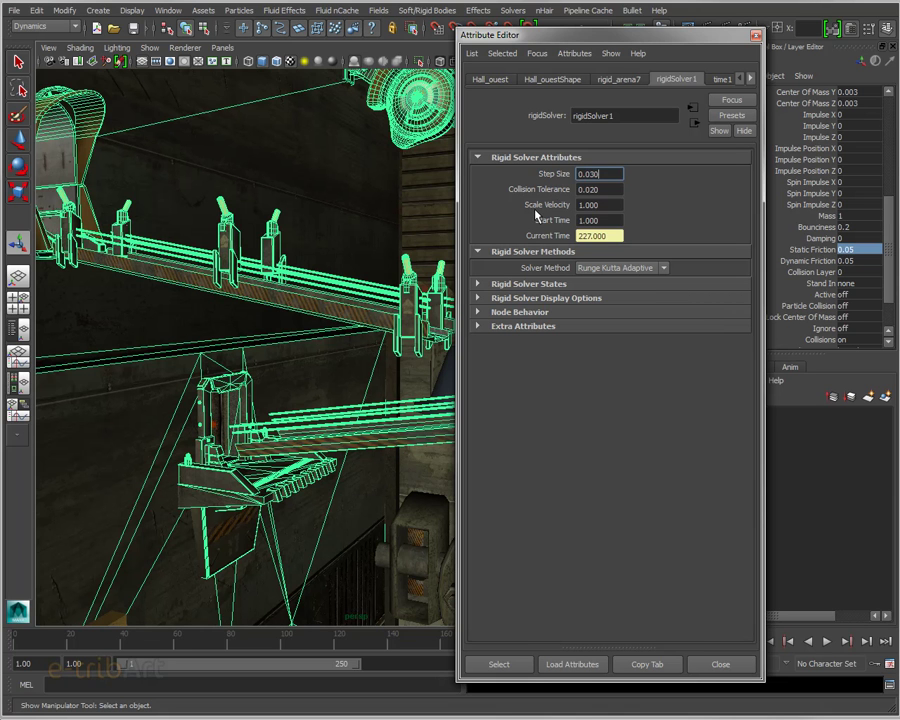
{"action": "left_click", "coordinate": [550, 289]}
{"action": "left_click", "coordinate": [551, 290]}
{"action": "key", "text": "ctrl+a"}
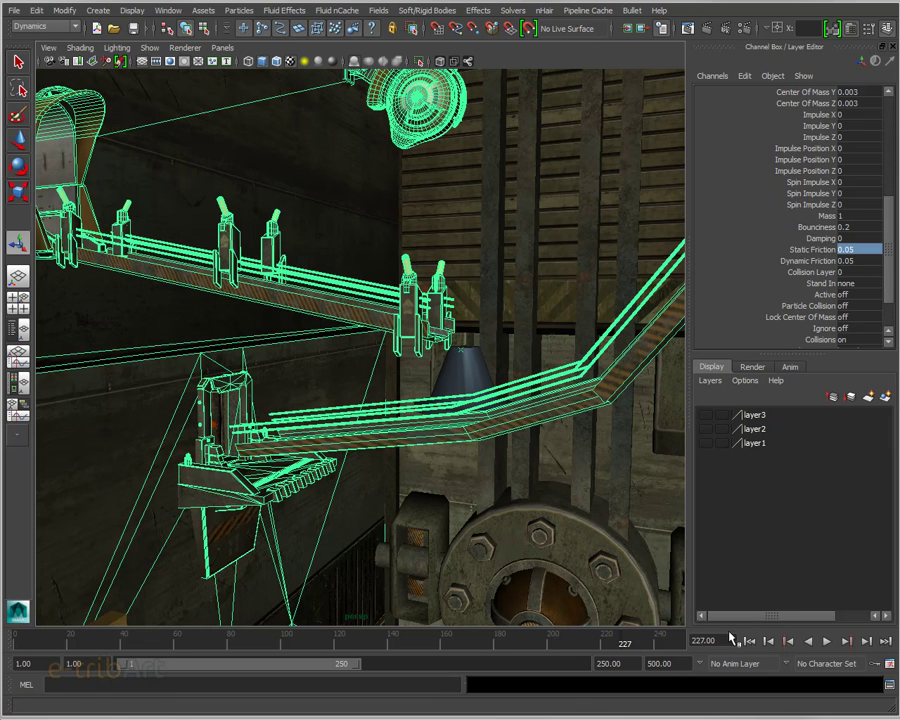
- Replay from frame 1 to frame 197 and close in on the ledge, ball and hammer
{"action": "left_click", "coordinate": [752, 642]}
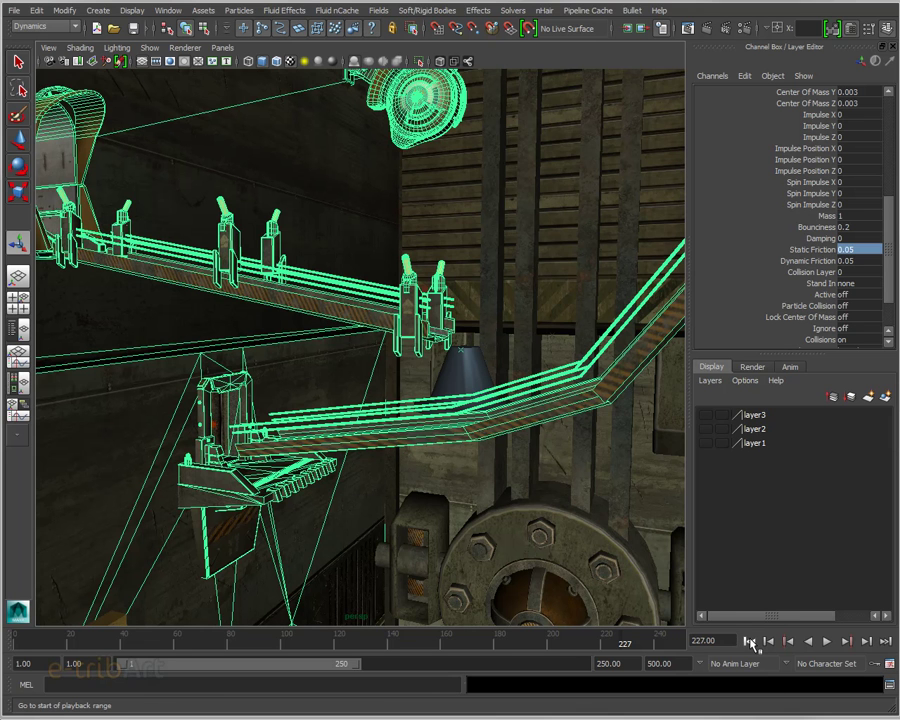
{"action": "left_click", "coordinate": [752, 642]}
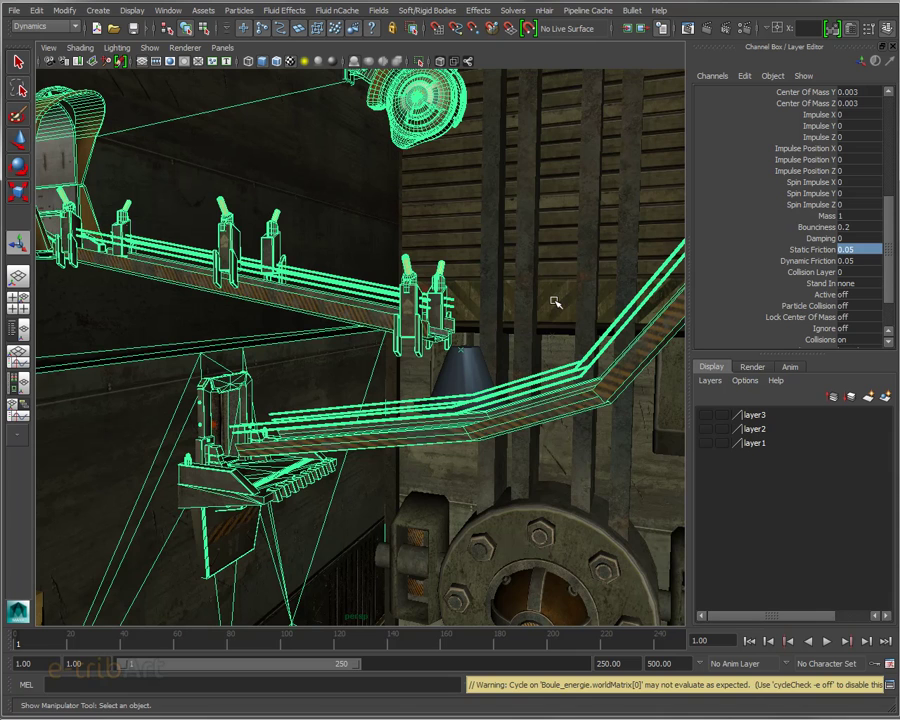
{"action": "mouse_move", "coordinate": [542, 337]}
{"action": "left_mouse_down", "text": "alt"}
{"action": "mouse_move", "coordinate": [514, 390]}
{"action": "mouse_move", "coordinate": [484, 372]}
{"action": "mouse_move", "coordinate": [466, 482]}
{"action": "left_mouse_up", "text": "alt"}
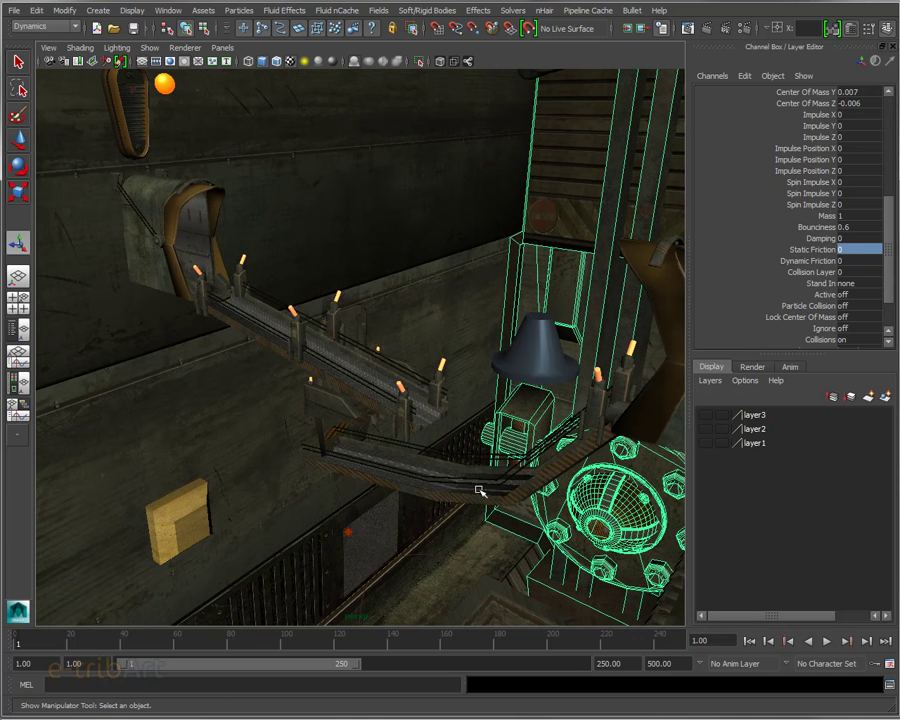
{"action": "left_click", "coordinate": [828, 641]}
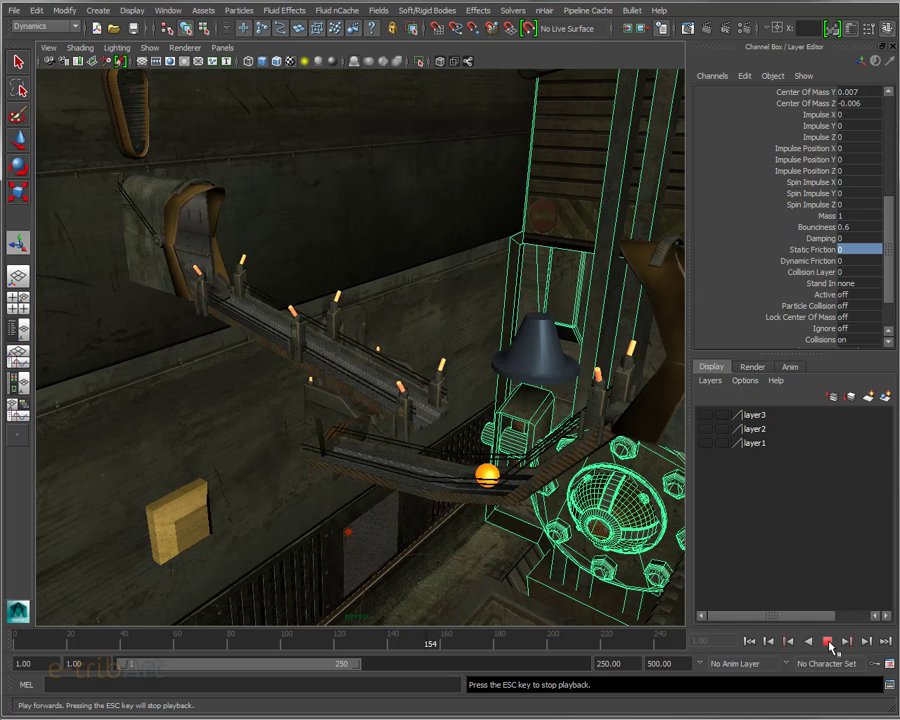
{"action": "left_click", "coordinate": [828, 641]}
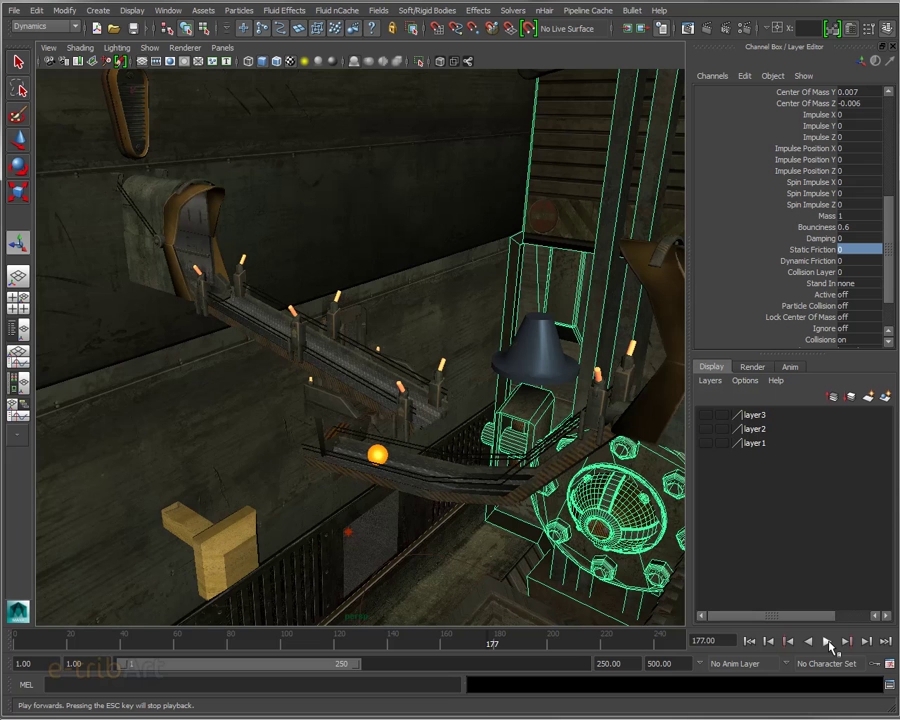
{"action": "left_click", "coordinate": [828, 641]}
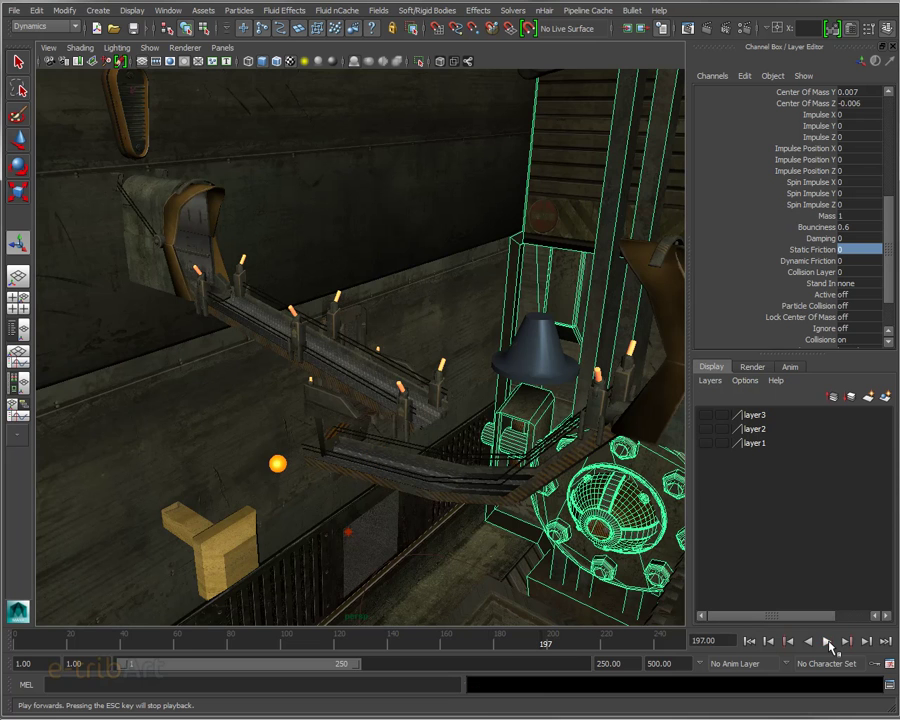
{"action": "left_click", "coordinate": [828, 641]}
{"action": "left_click_drag", "start_coordinate": [378, 549], "coordinate": [575, 343], "text": "alt"}
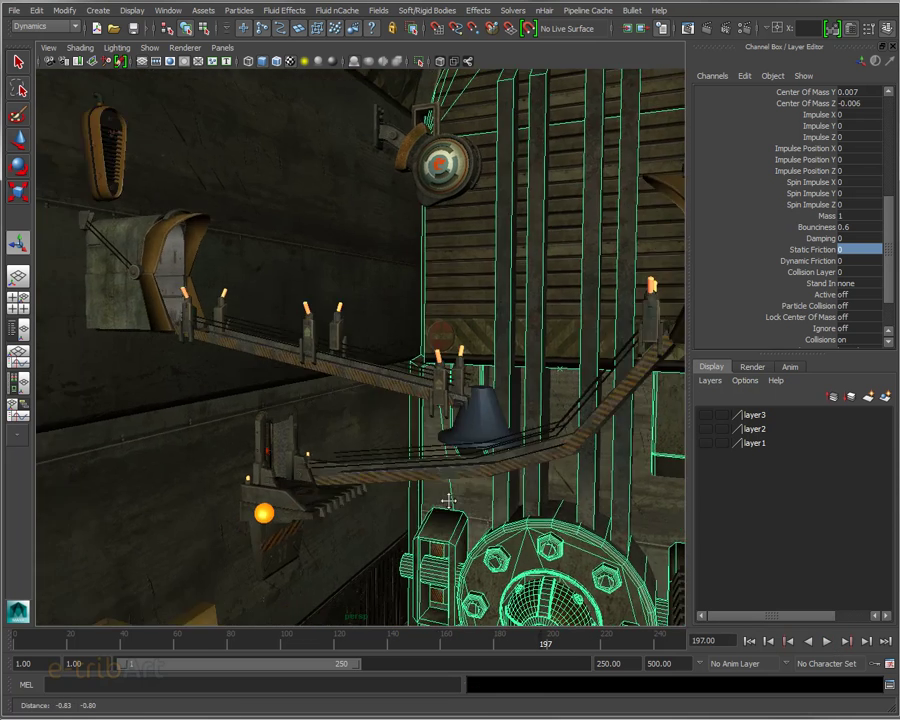
{"action": "mouse_move", "coordinate": [279, 561]}
{"action": "left_mouse_down", "text": "alt"}
{"action": "mouse_move", "coordinate": [279, 614]}
{"action": "mouse_move", "coordinate": [360, 406]}
{"action": "mouse_move", "coordinate": [405, 367]}
{"action": "left_mouse_up", "text": "alt"}
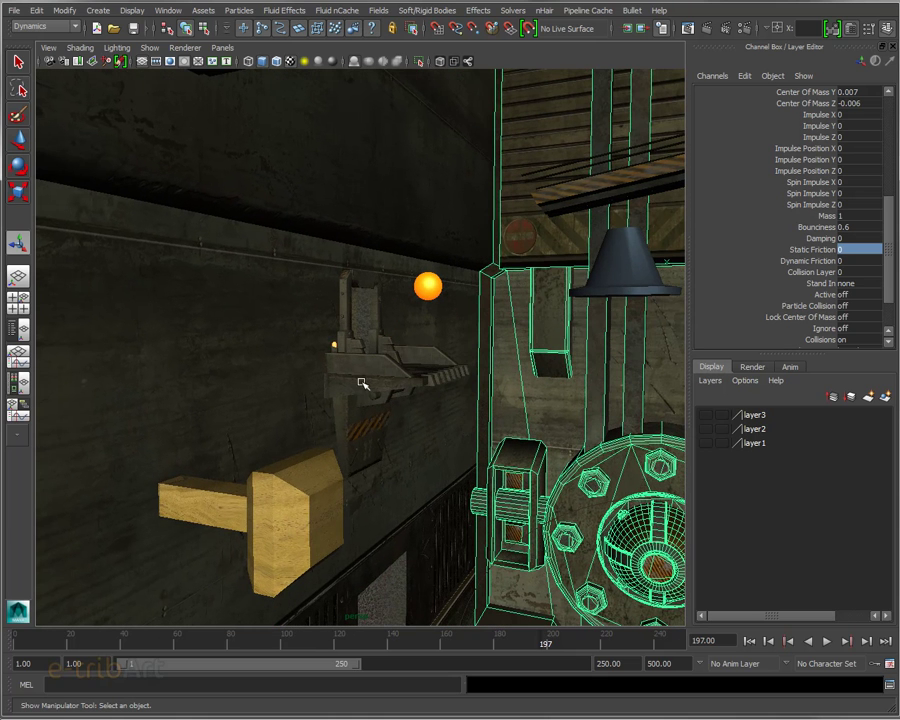
{"action": "mouse_move", "coordinate": [392, 430]}
{"action": "left_mouse_down", "text": "alt"}
{"action": "mouse_move", "coordinate": [382, 384]}
{"action": "mouse_move", "coordinate": [368, 400]}
{"action": "mouse_move", "coordinate": [380, 408]}
{"action": "left_mouse_up", "text": "alt"}
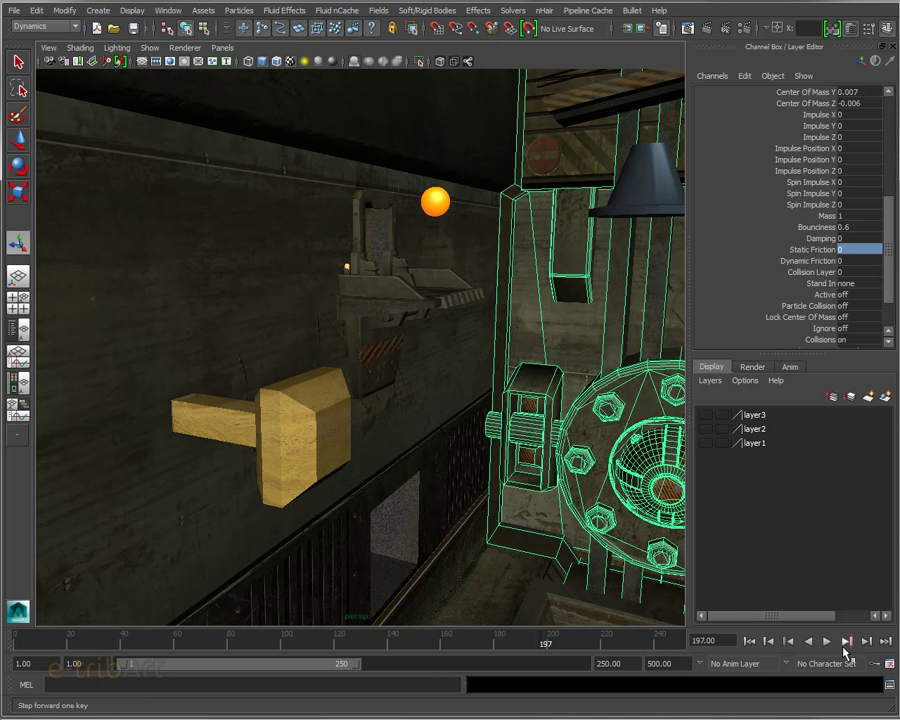
- Step forward frame by frame to 208 as the ball reaches the hammer
{"action": "left_click", "coordinate": [866, 642]}
{"action": "left_click", "coordinate": [866, 642]}
{"action": "left_click", "coordinate": [866, 642]}
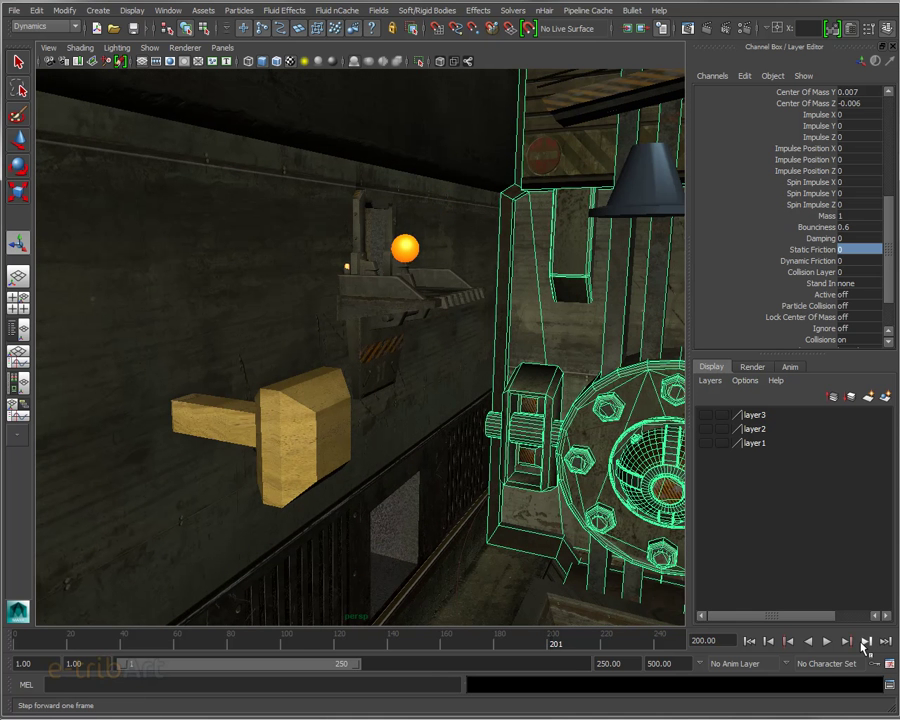
{"action": "left_click", "coordinate": [866, 642]}
{"action": "left_click", "coordinate": [866, 642]}
{"action": "left_click", "coordinate": [866, 642]}
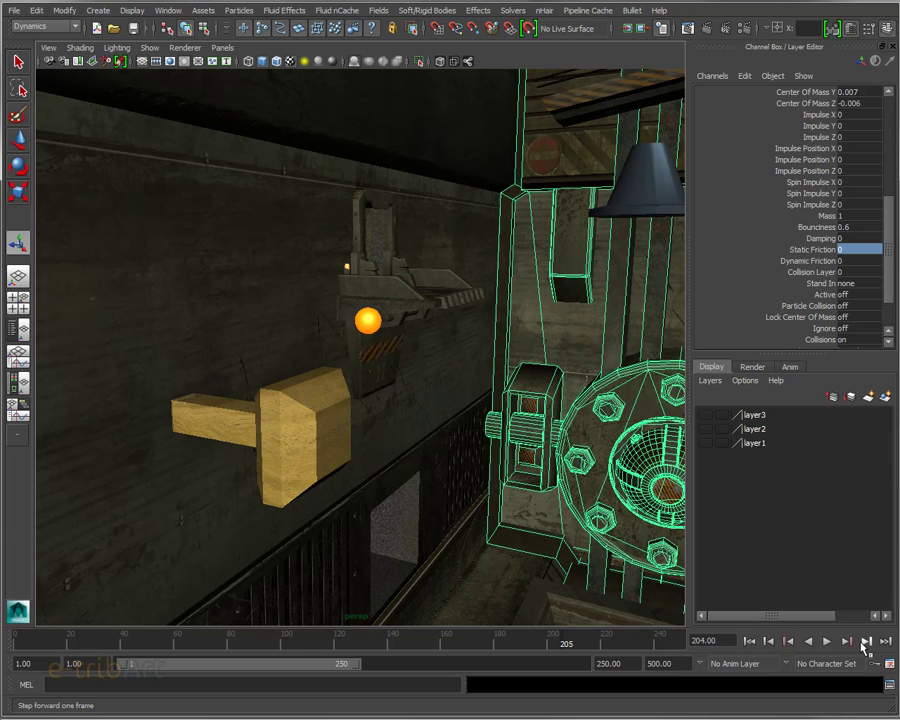
{"action": "left_click", "coordinate": [866, 642]}
{"action": "left_click", "coordinate": [866, 642]}
{"action": "left_click", "coordinate": [866, 642]}
{"action": "left_click", "coordinate": [866, 642]}
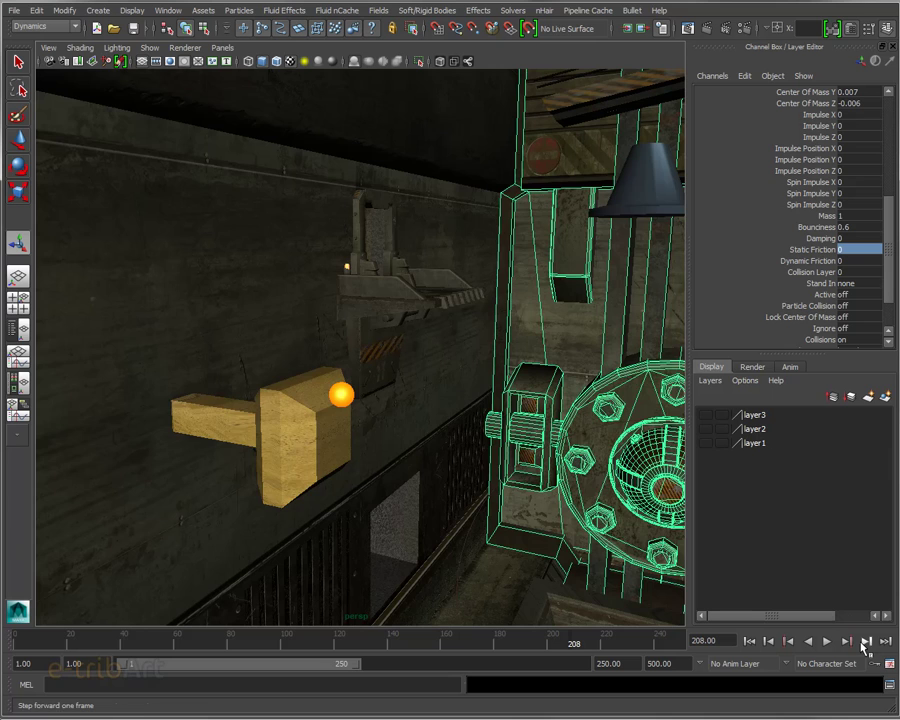
{"action": "left_click_drag", "start_coordinate": [350, 518], "coordinate": [387, 508], "text": "alt"}
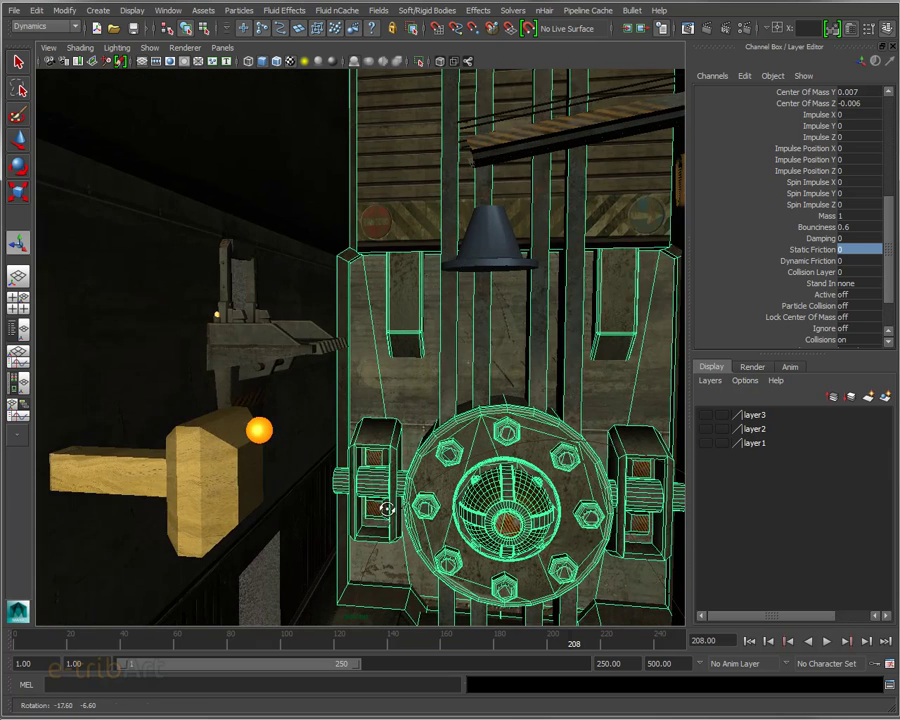
{"action": "middle_click_drag", "start_coordinate": [387, 508], "coordinate": [501, 484], "text": "alt"}
- Delete the hammer's rigid body rigid_marteau1 via the Outliner, then reselect the hammer
{"action": "left_click", "coordinate": [333, 477]}
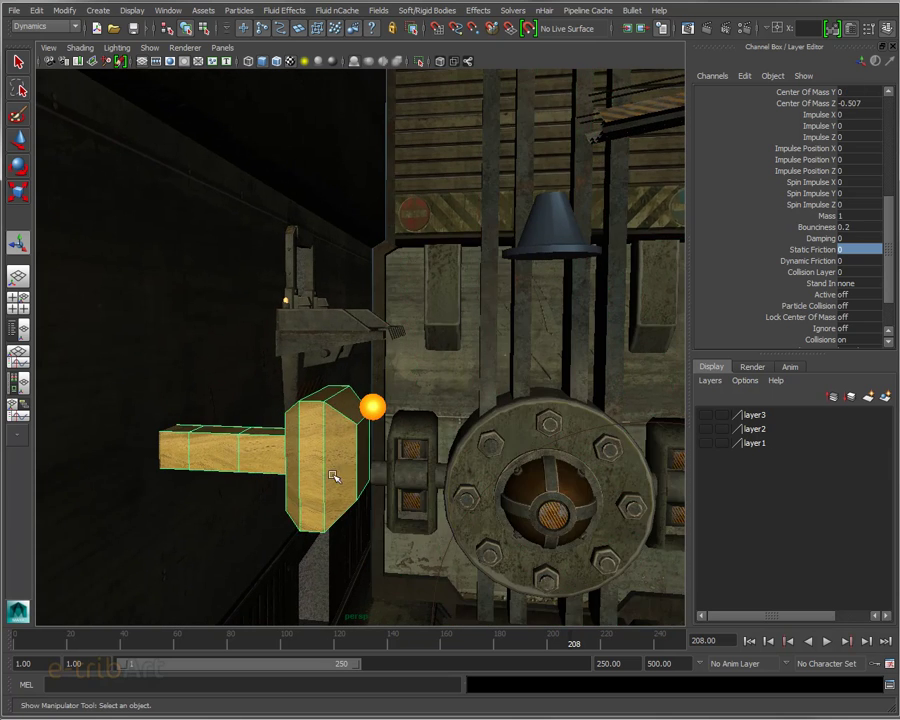
{"action": "left_click", "coordinate": [749, 641]}
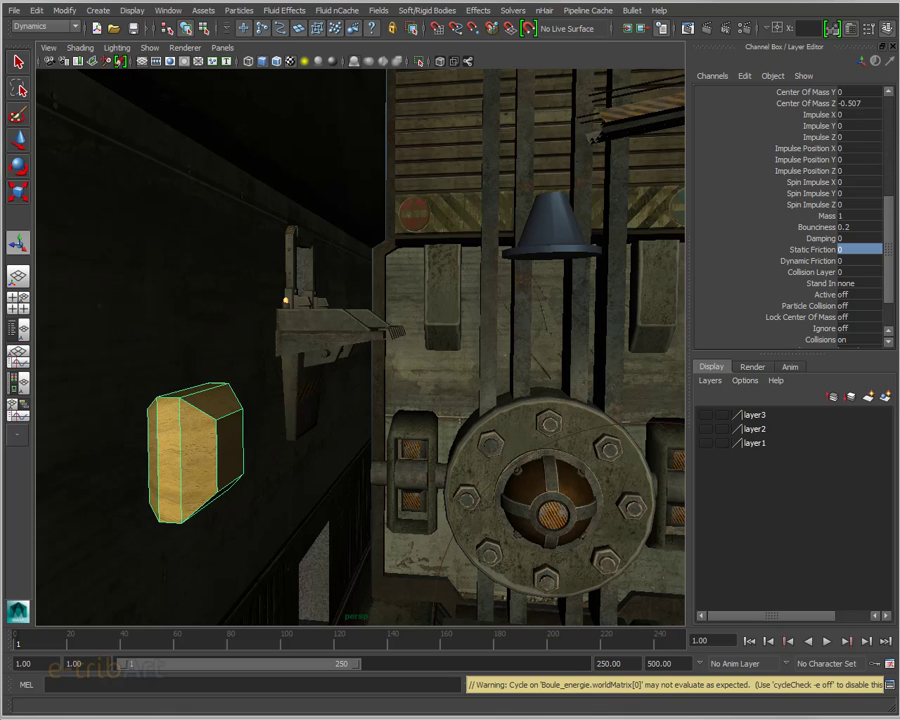
{"action": "scroll", "coordinate": [790, 220], "scroll_direction": "down", "scroll_amount": 2}
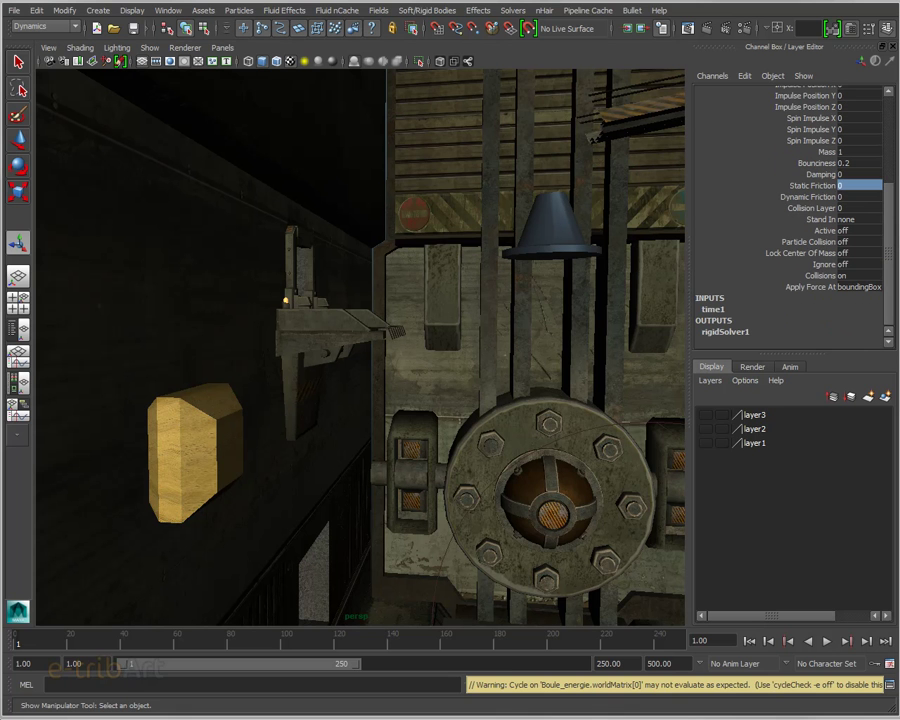
{"action": "key", "text": "shift+o"}
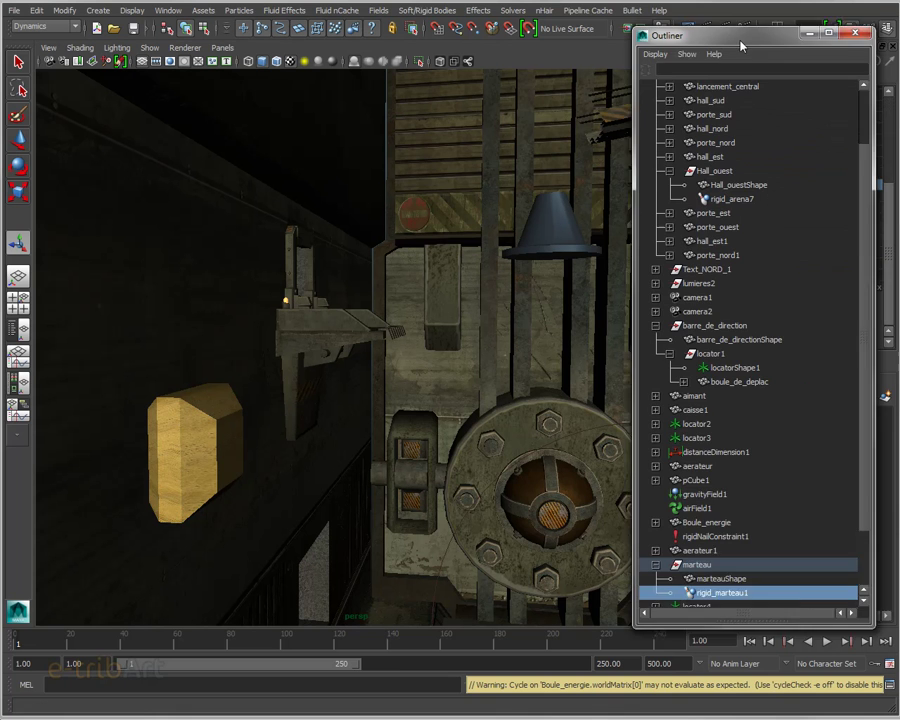
{"action": "key", "text": "Delete"}
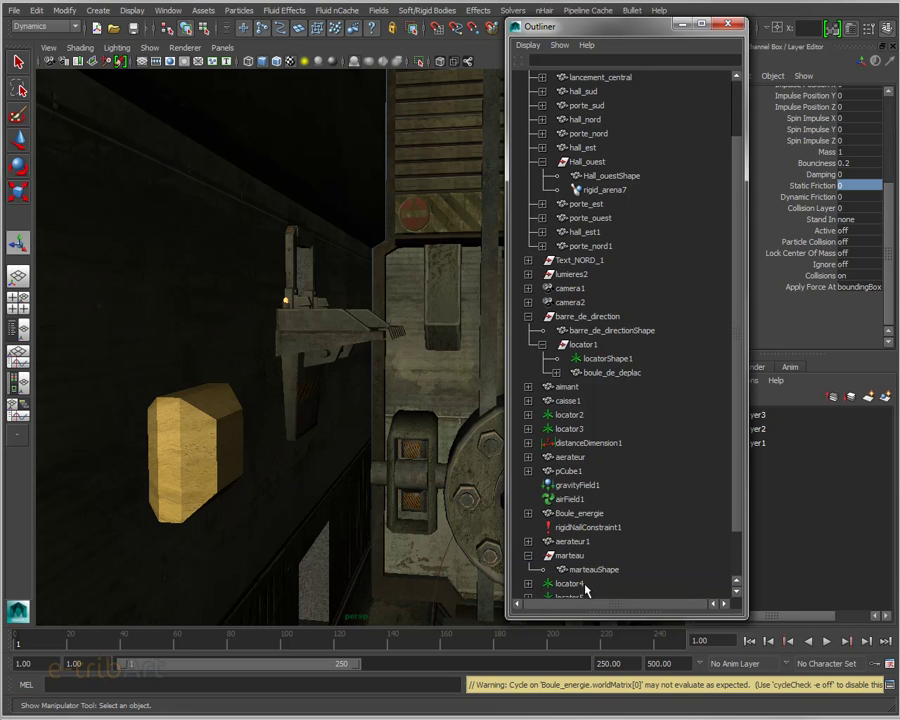
{"action": "mouse_move", "coordinate": [613, 31]}
{"action": "left_mouse_down"}
{"action": "mouse_move", "coordinate": [784, 78]}
{"action": "mouse_move", "coordinate": [899, 80]}
{"action": "left_mouse_up"}
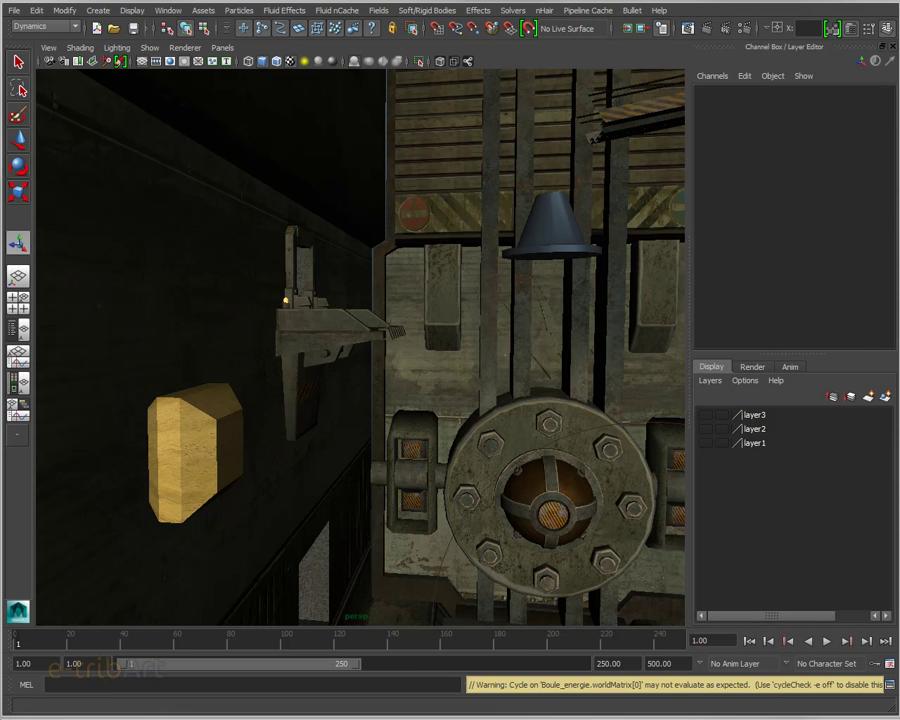
{"action": "left_click", "coordinate": [182, 446]}
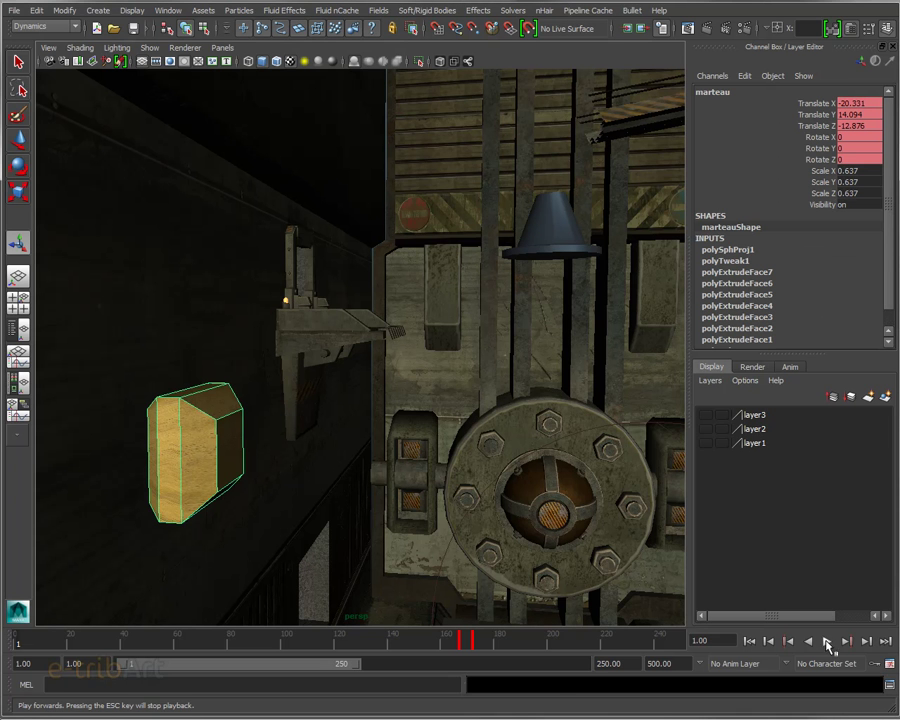
- Play the animation, then step forward frame by frame until the ball meets the hammer head
{"action": "left_click", "coordinate": [827, 642]}
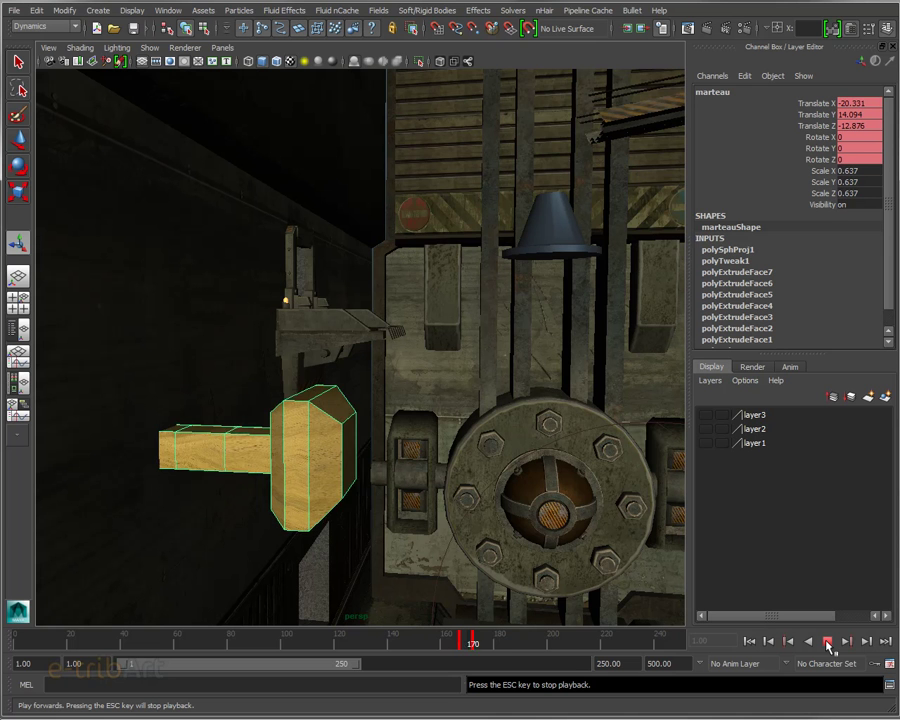
{"action": "left_click", "coordinate": [828, 648]}
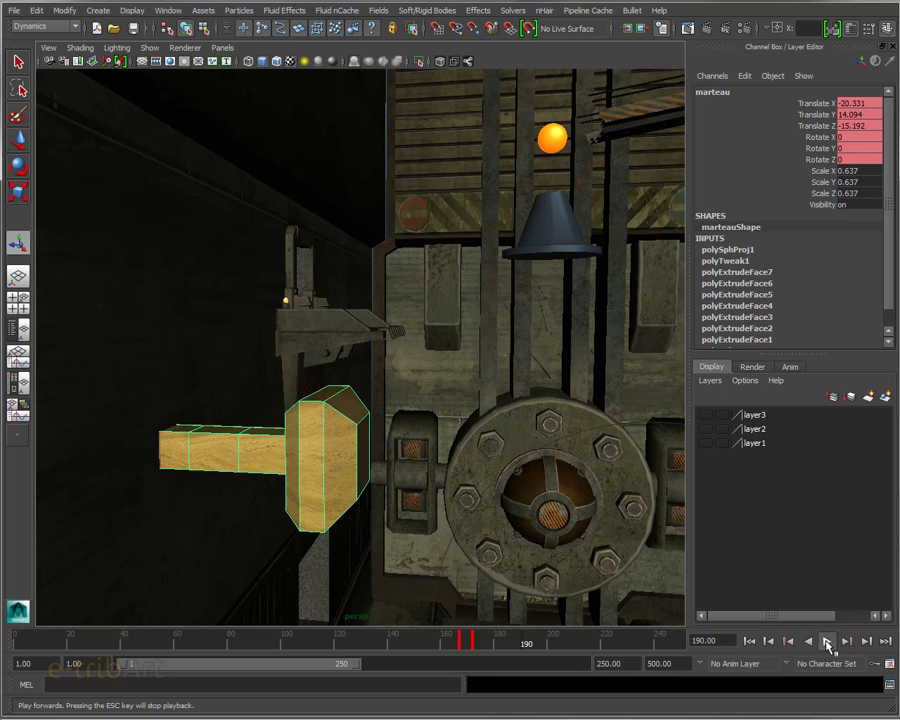
{"action": "left_click", "coordinate": [869, 644]}
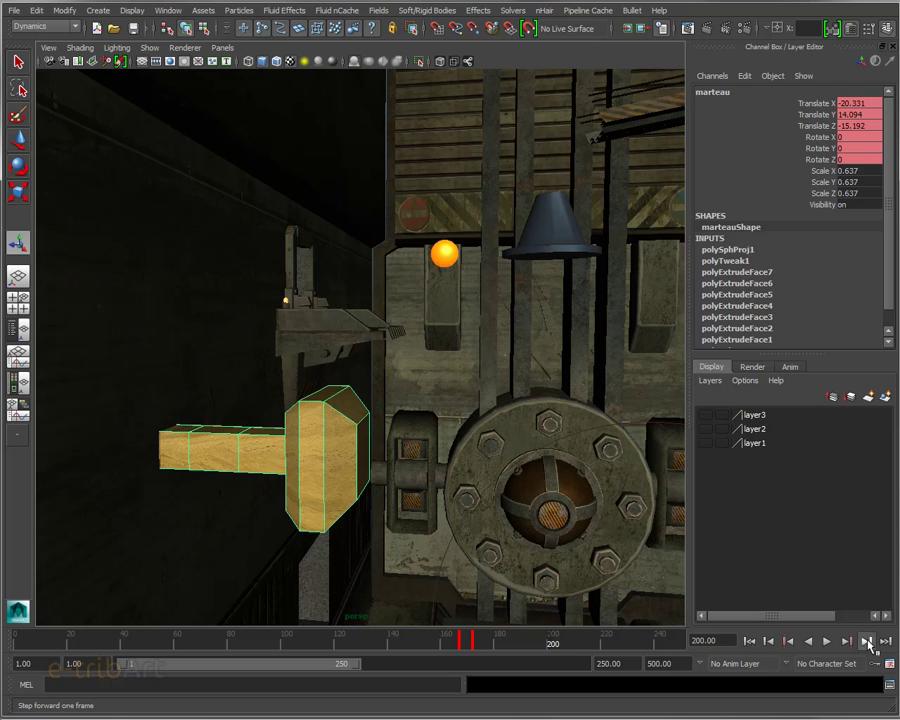
{"action": "left_click", "coordinate": [869, 644]}
{"action": "left_click", "coordinate": [869, 644]}
{"action": "left_click", "coordinate": [869, 644]}
{"action": "left_click", "coordinate": [869, 644]}
{"action": "left_click", "coordinate": [869, 644]}
{"action": "left_click", "coordinate": [869, 644]}
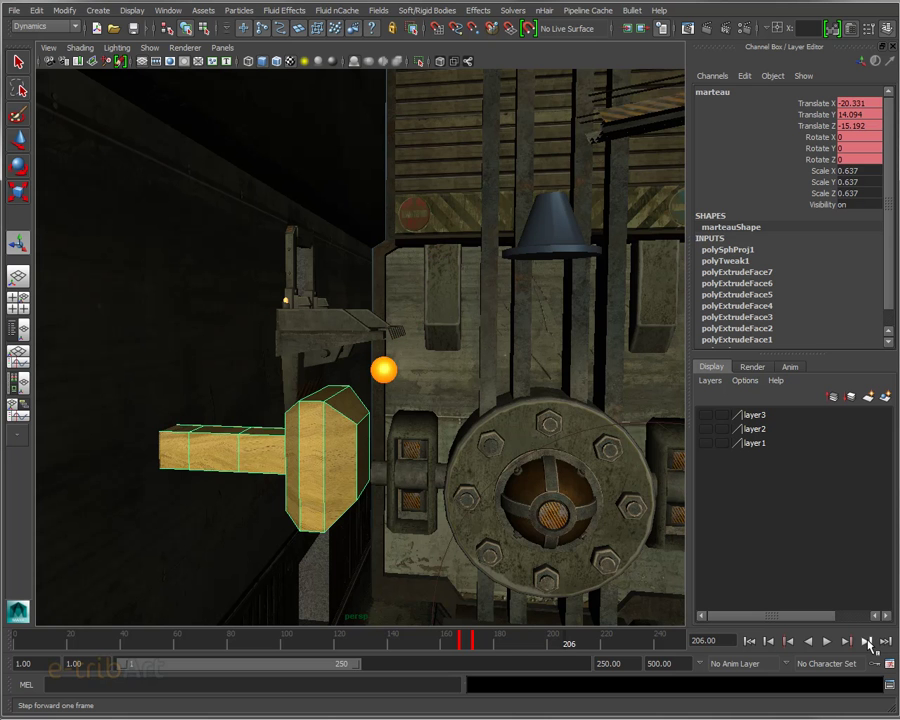
{"action": "left_click", "coordinate": [869, 644]}
{"action": "left_click", "coordinate": [869, 644]}
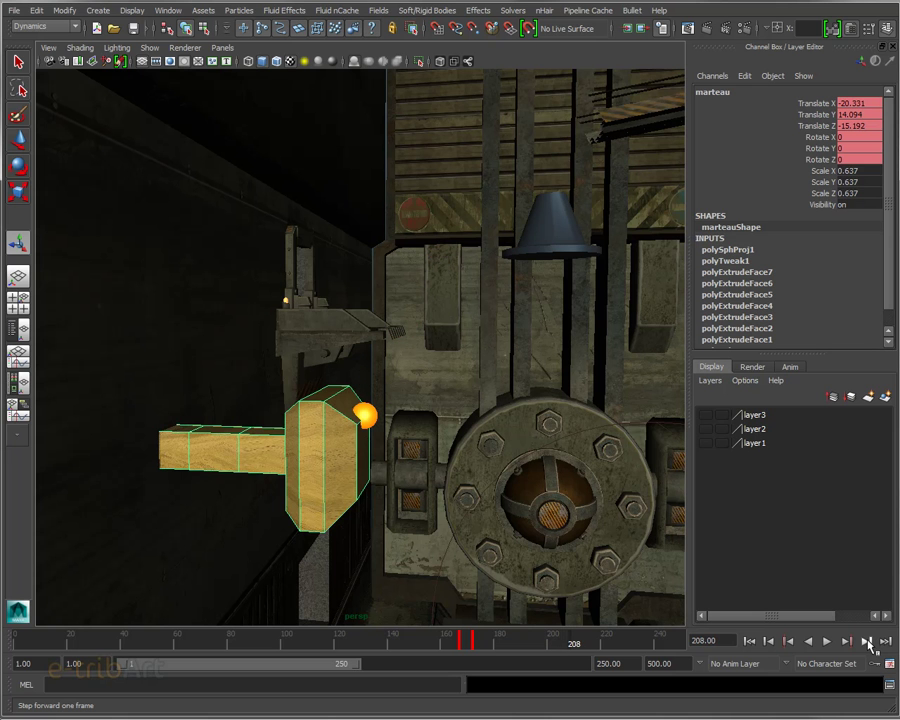
{"action": "left_click", "coordinate": [869, 644]}
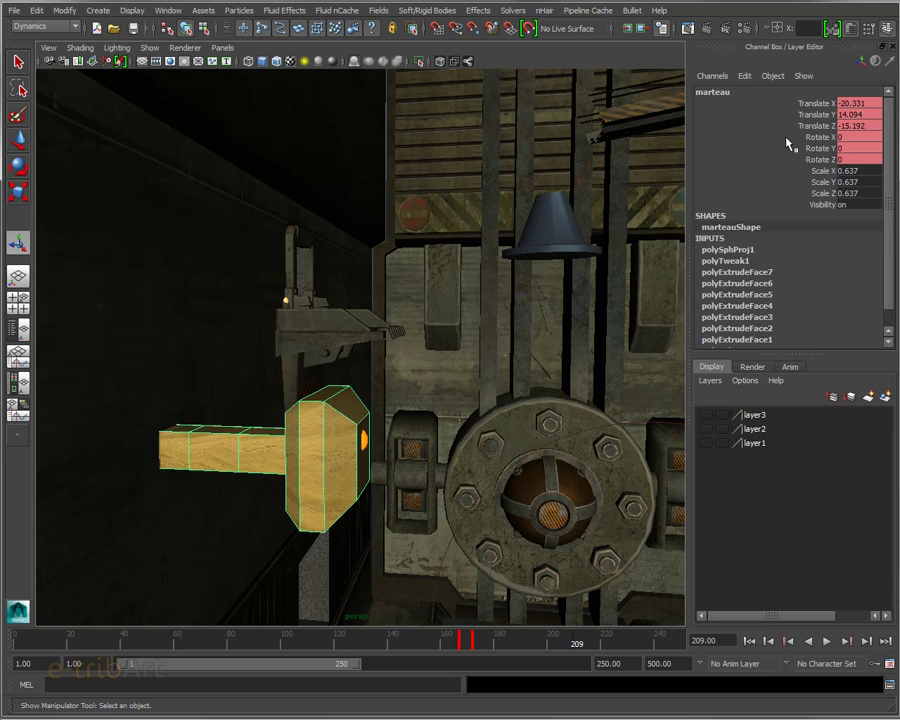
- Key the hammer's Translate X–Rotate Z channels at frame 209
{"action": "left_click_drag", "start_coordinate": [812, 104], "coordinate": [812, 159]}
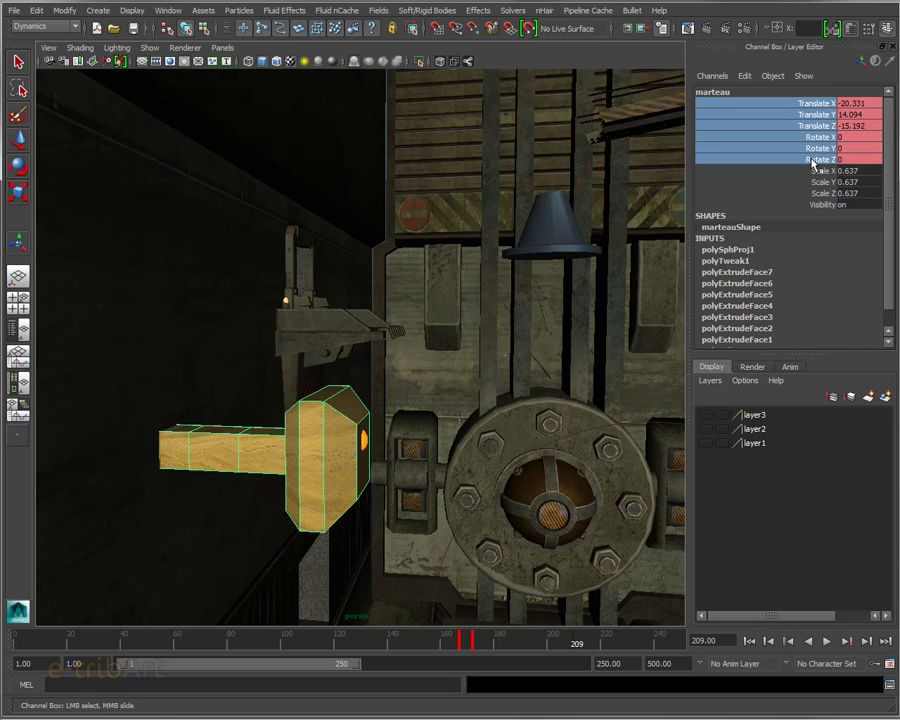
{"action": "right_click", "coordinate": [812, 160]}
{"action": "left_click", "coordinate": [840, 182]}
- Delete the hammer's keys from frames 161 to 179 and replay from frame 1
{"action": "left_click_drag", "start_coordinate": [448, 641], "coordinate": [489, 645], "text": "shift"}
{"action": "right_click", "coordinate": [489, 645]}
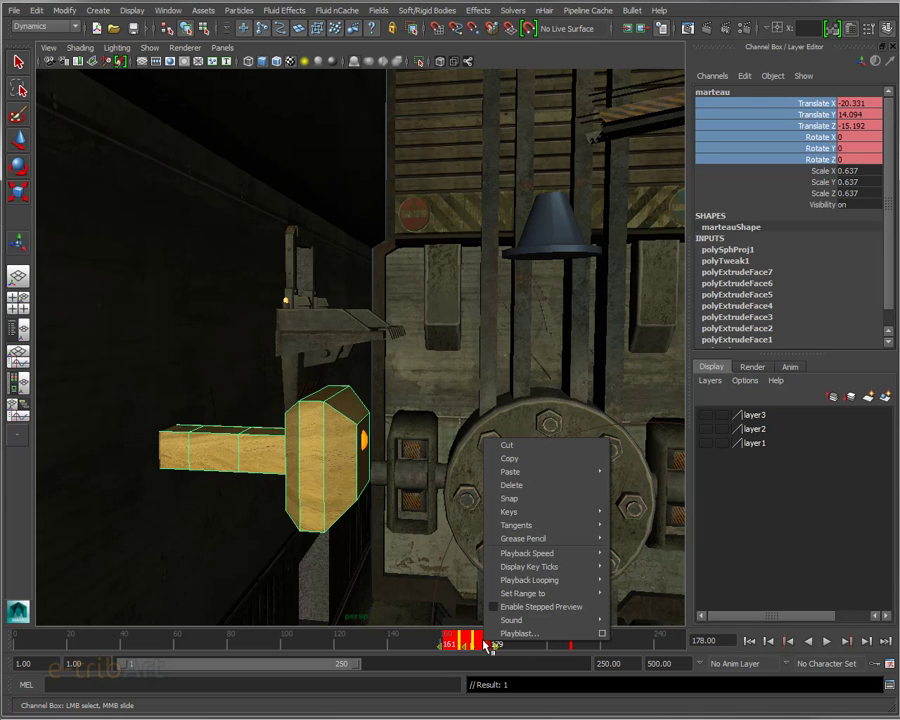
{"action": "left_click", "coordinate": [529, 486]}
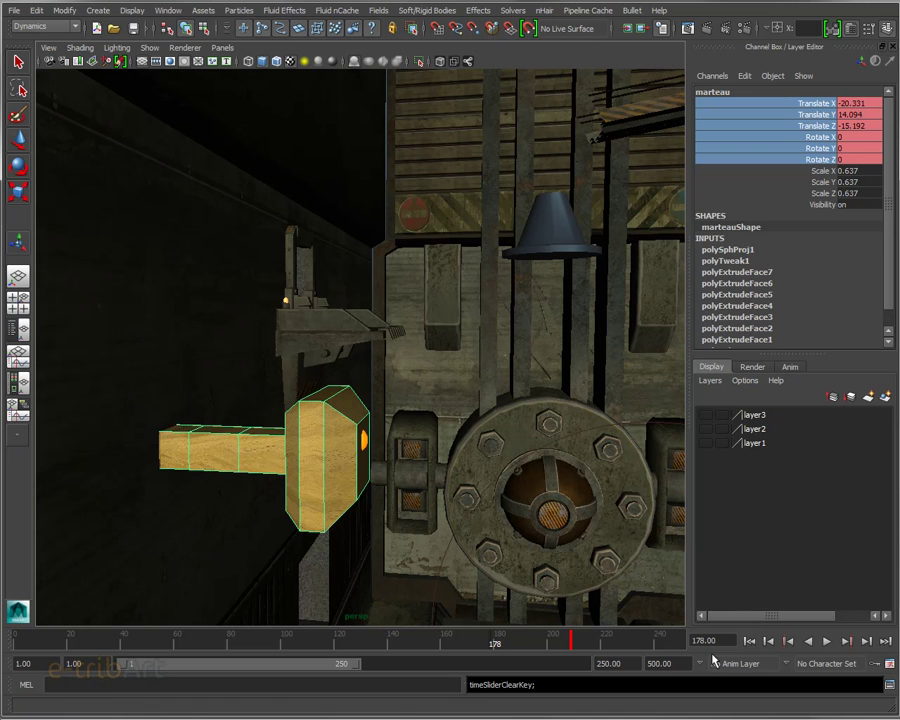
{"action": "left_click", "coordinate": [749, 641]}
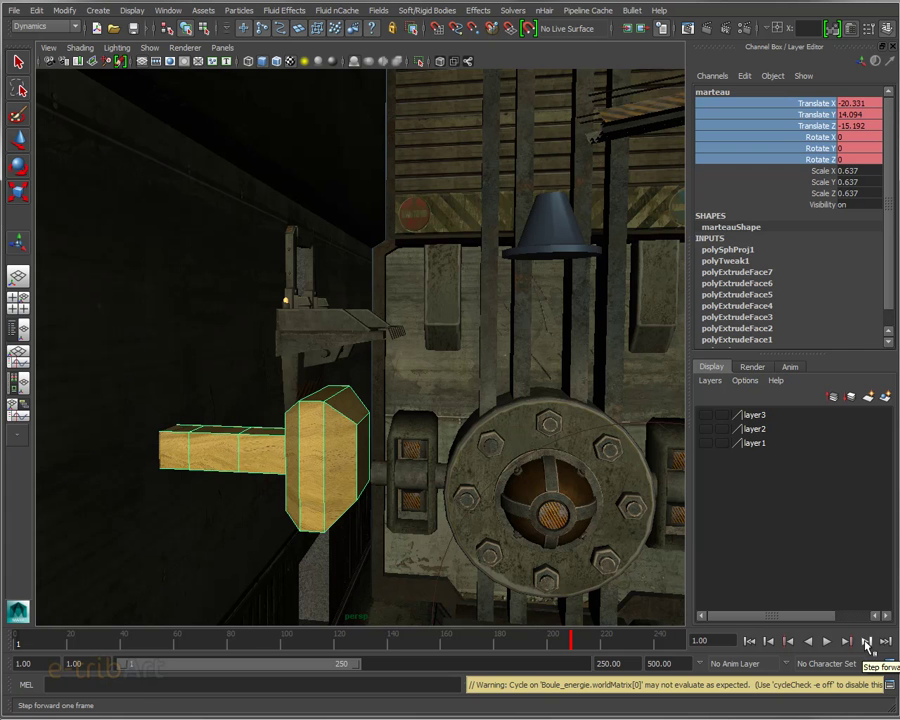
{"action": "left_click", "coordinate": [828, 641]}
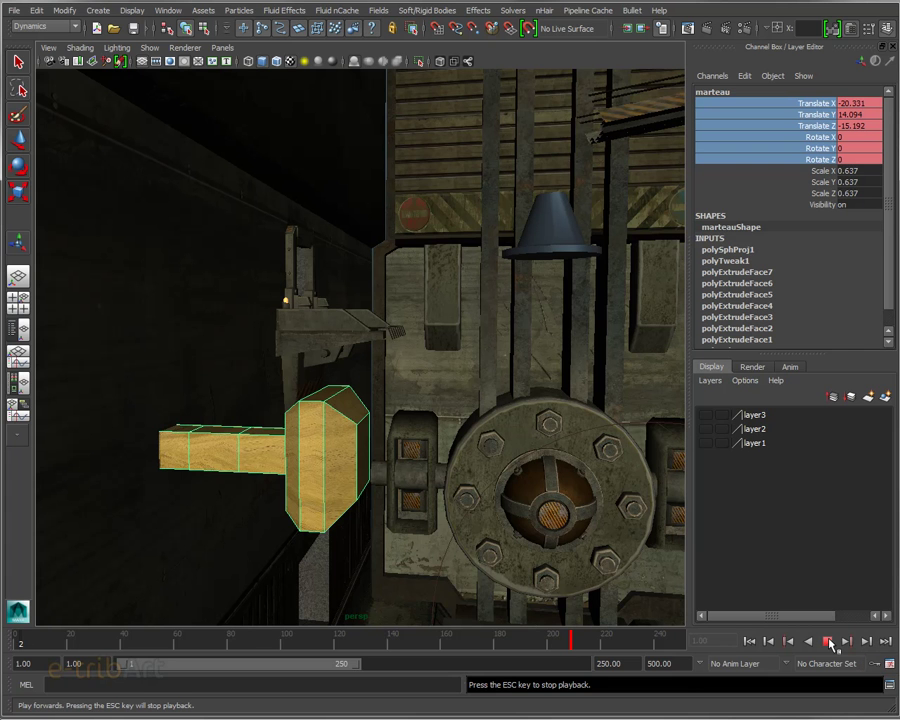
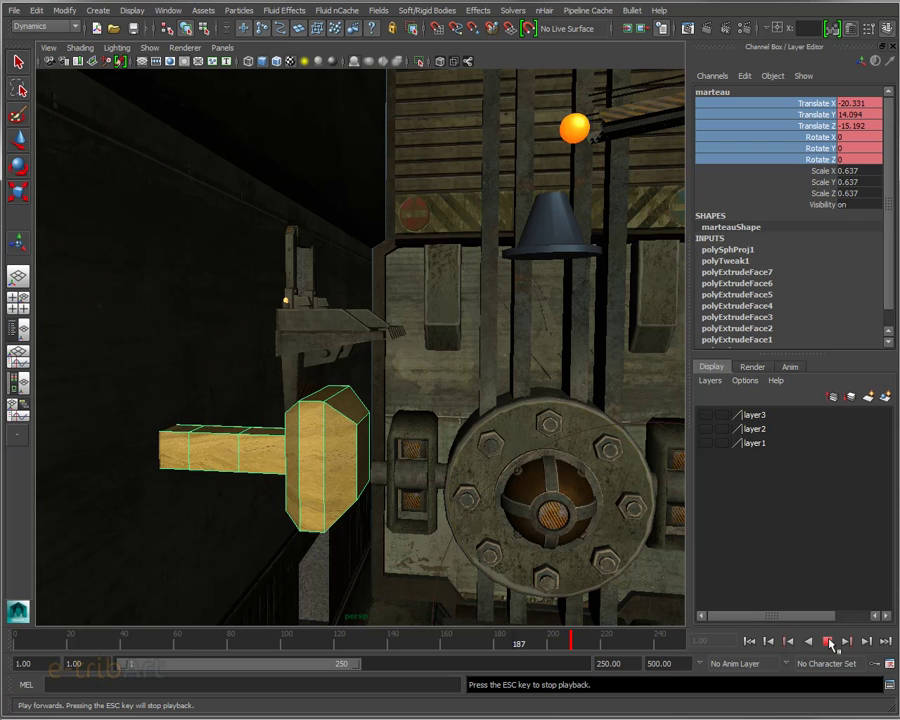
- Stop playback and step the simulation forward frame by frame to about frame 206
{"action": "left_click", "coordinate": [867, 641]}
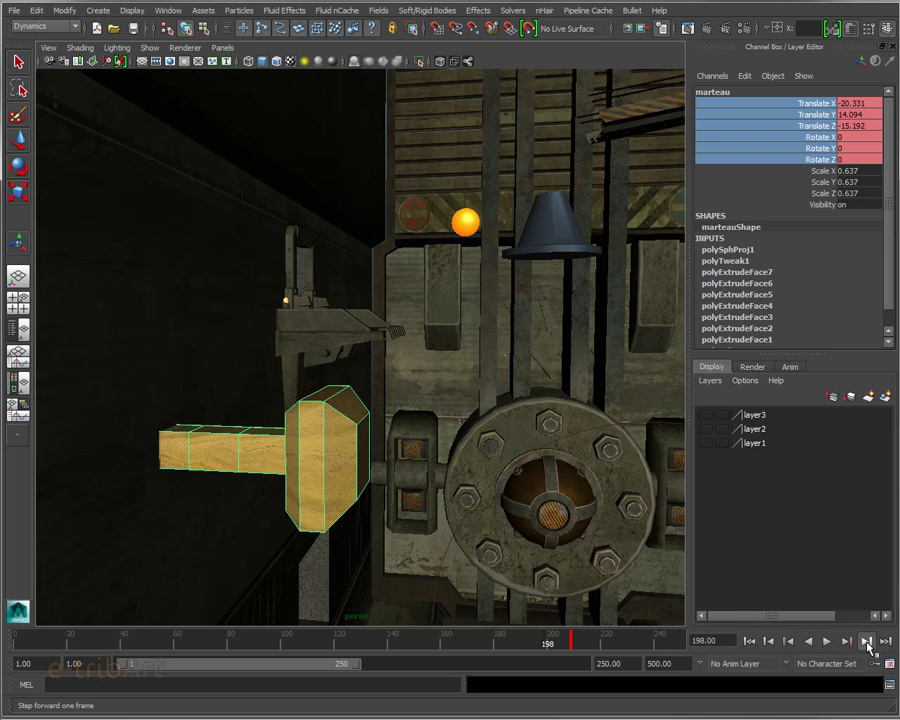
{"action": "left_click", "coordinate": [867, 641]}
{"action": "left_click", "coordinate": [867, 641]}
{"action": "left_click", "coordinate": [867, 641]}
{"action": "left_click", "coordinate": [867, 641]}
{"action": "left_click", "coordinate": [867, 641]}
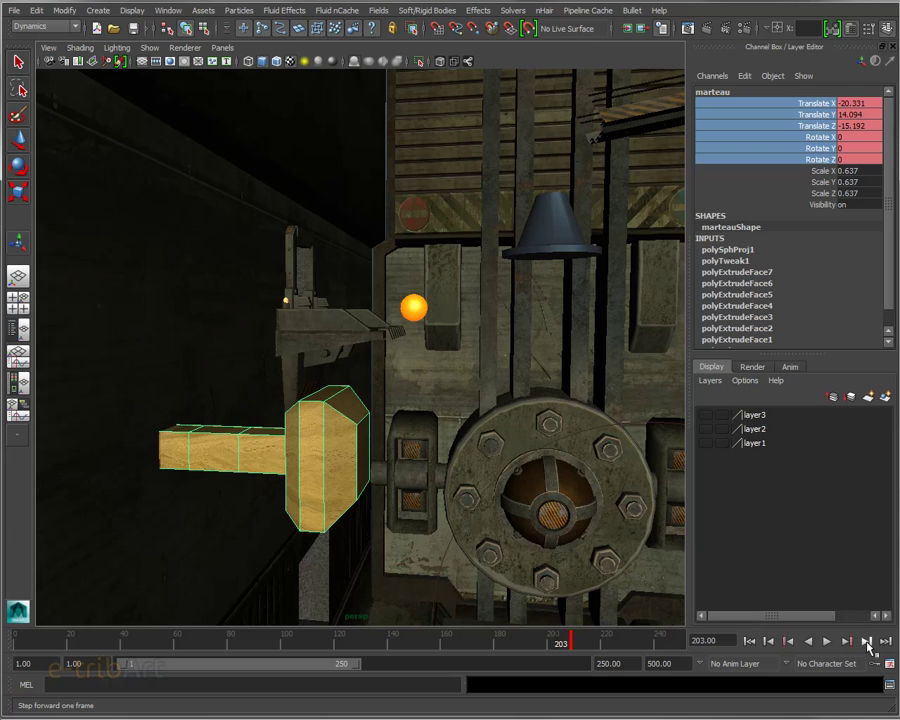
{"action": "left_click", "coordinate": [867, 641]}
{"action": "left_click", "coordinate": [867, 641]}
{"action": "left_click", "coordinate": [867, 641]}
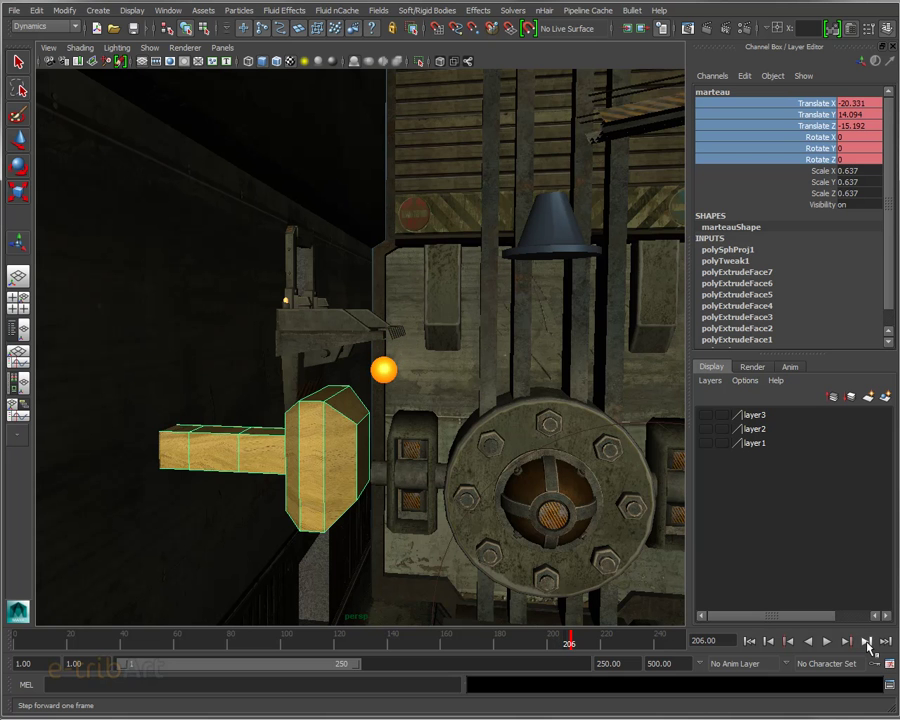
{"action": "left_click", "coordinate": [867, 641]}
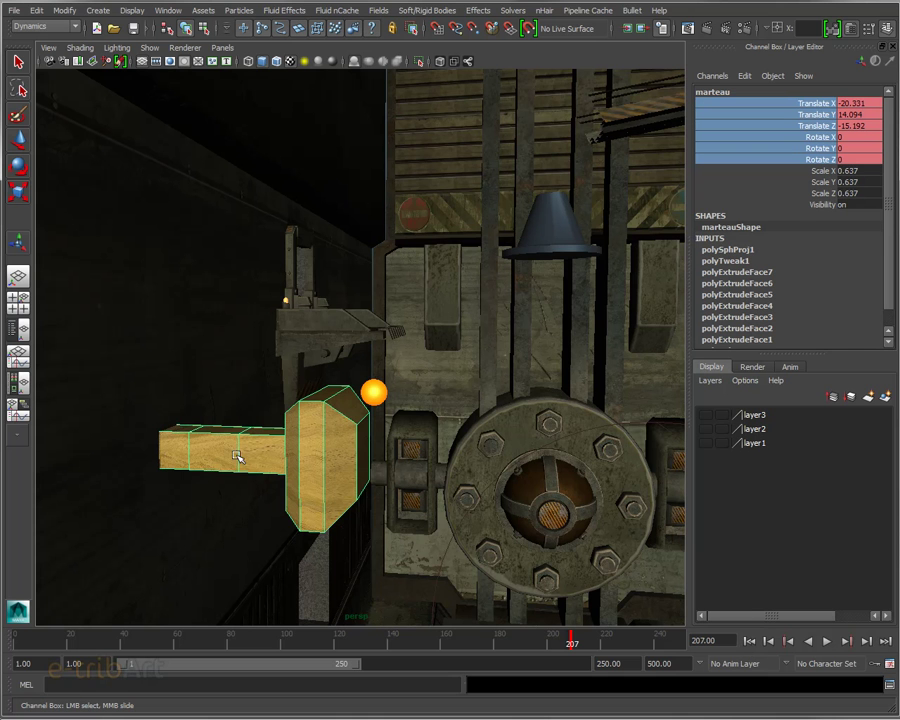
- Move the hammer back to Translate Z -12.886 and key its transform
{"action": "key", "text": "w"}
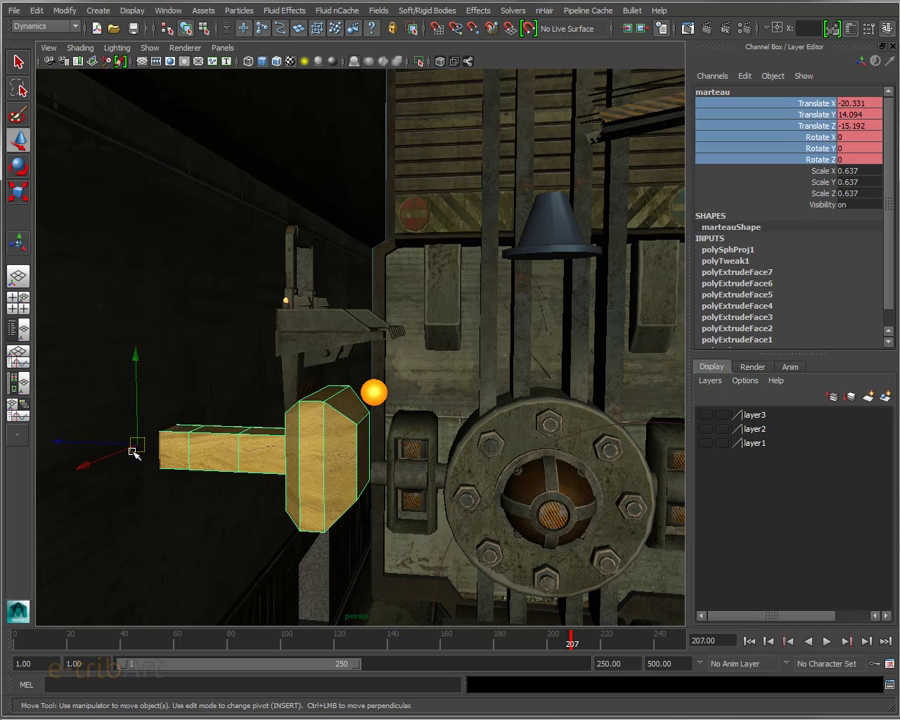
{"action": "mouse_move", "coordinate": [124, 437]}
{"action": "left_mouse_down"}
{"action": "mouse_move", "coordinate": [15, 442]}
{"action": "mouse_move", "coordinate": [5, 312]}
{"action": "left_mouse_up"}
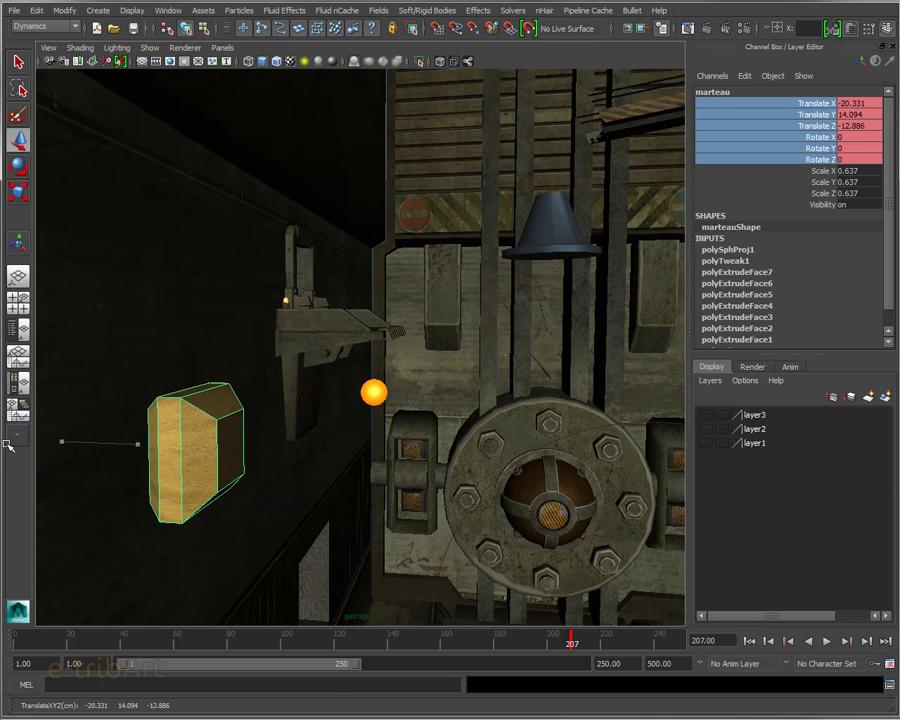
{"action": "right_click", "coordinate": [812, 108]}
{"action": "left_click", "coordinate": [814, 126]}
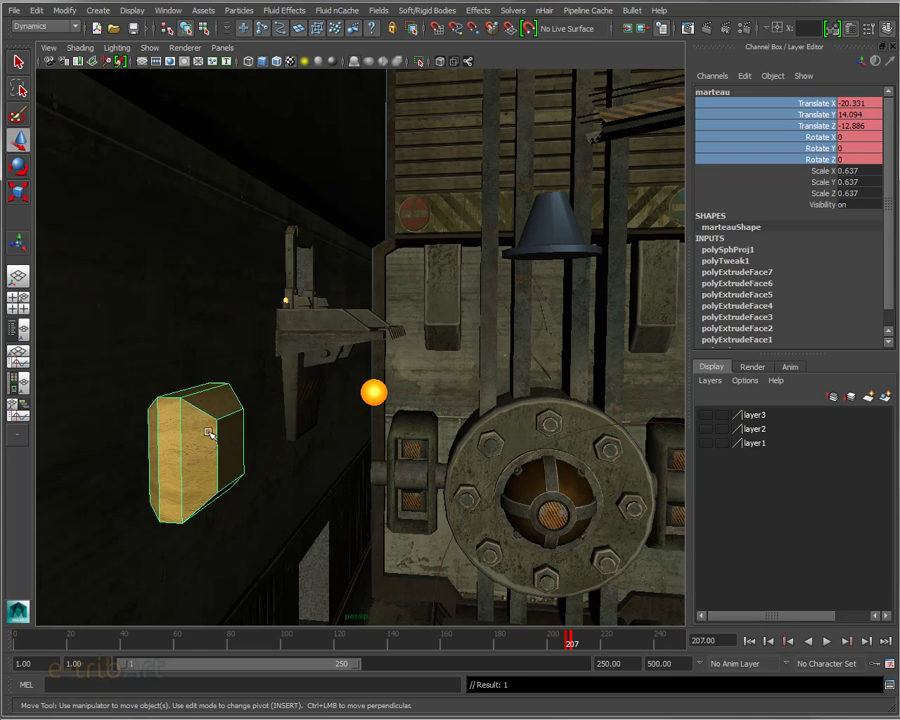
- Make the hammer a passive rigid body named rigid_marteau1 and resume the simulation
{"action": "left_click", "coordinate": [446, 17]}
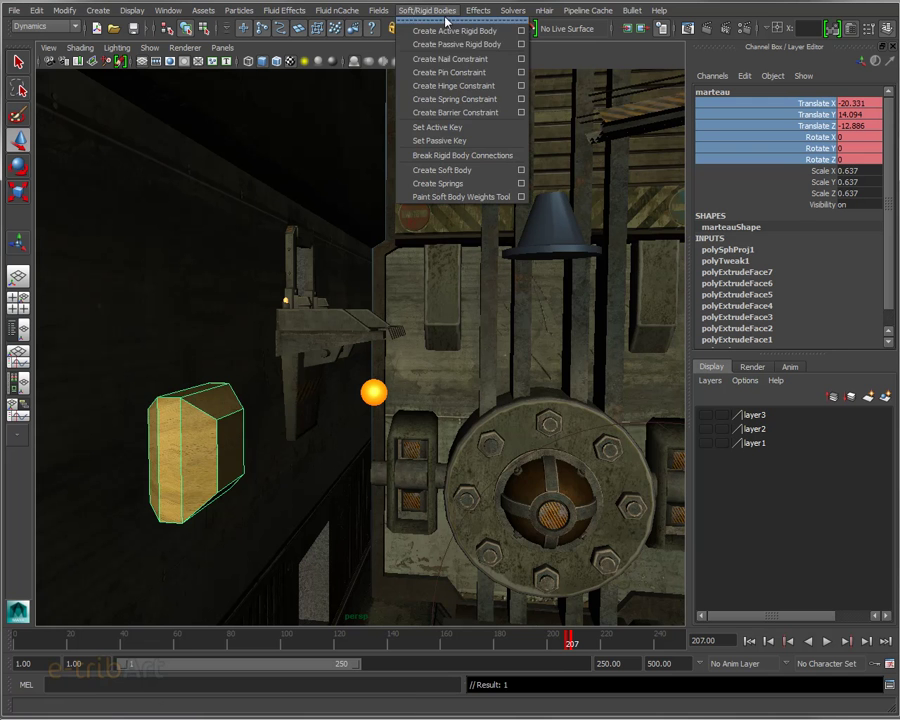
{"action": "left_click", "coordinate": [520, 44]}
{"action": "left_click_drag", "start_coordinate": [644, 283], "coordinate": [611, 283]}
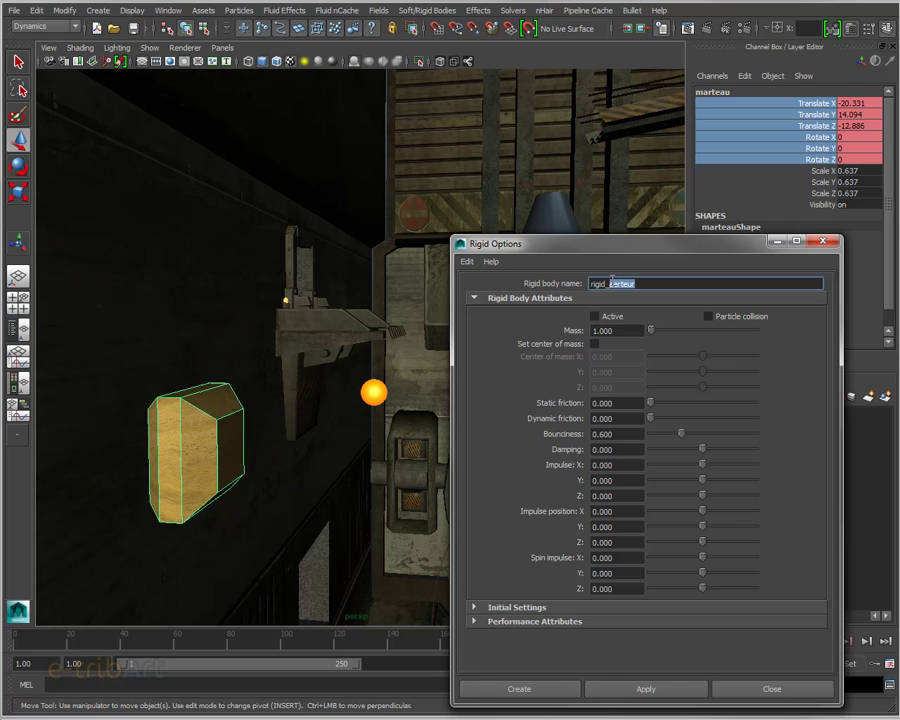
{"action": "type", "text": "fla"}
{"action": "left_click", "coordinate": [556, 686]}
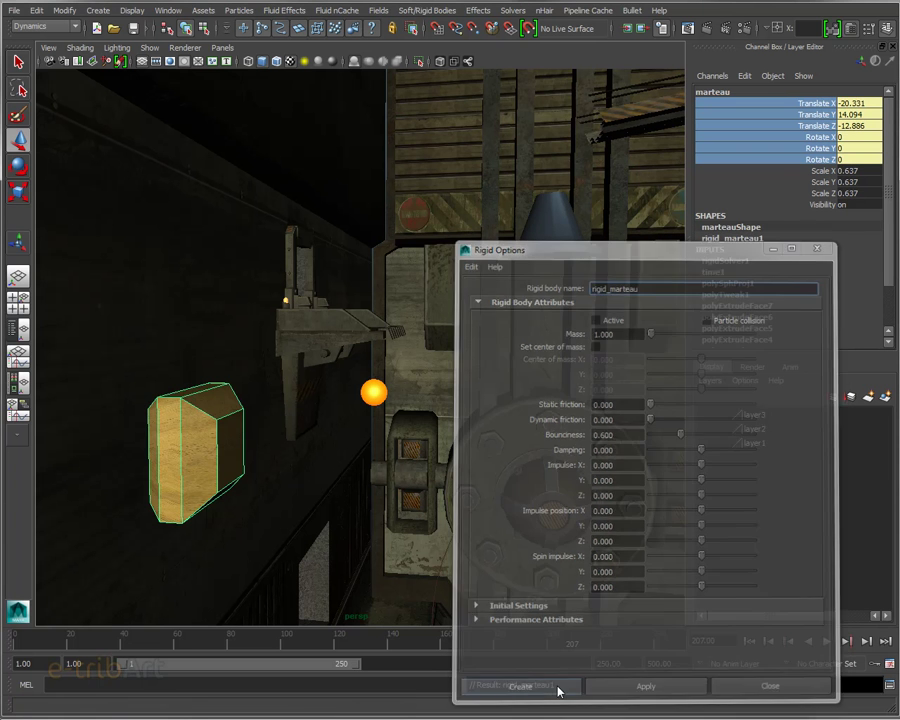
{"action": "left_click", "coordinate": [828, 642]}
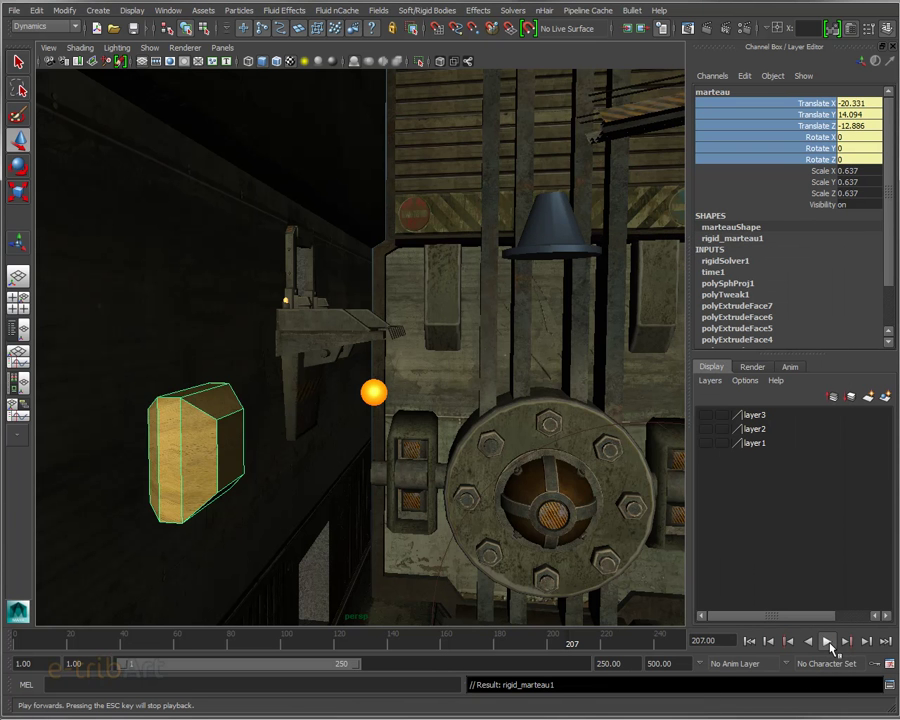
{"action": "left_click", "coordinate": [828, 642]}
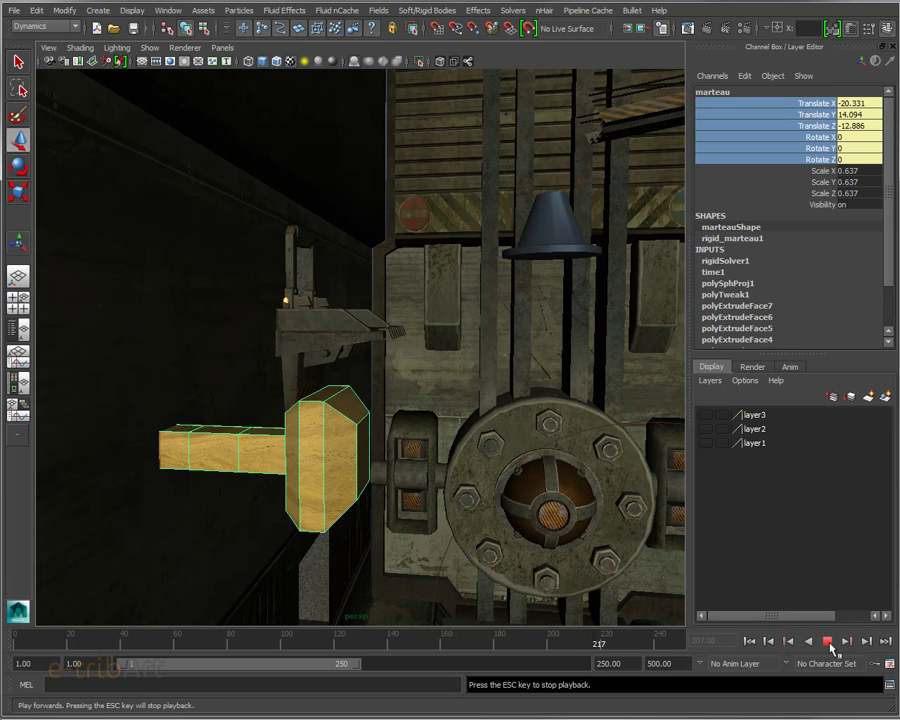
- Rewind the simulation to frame 1 and zoom out to frame the whole scene
{"action": "left_click", "coordinate": [828, 642]}
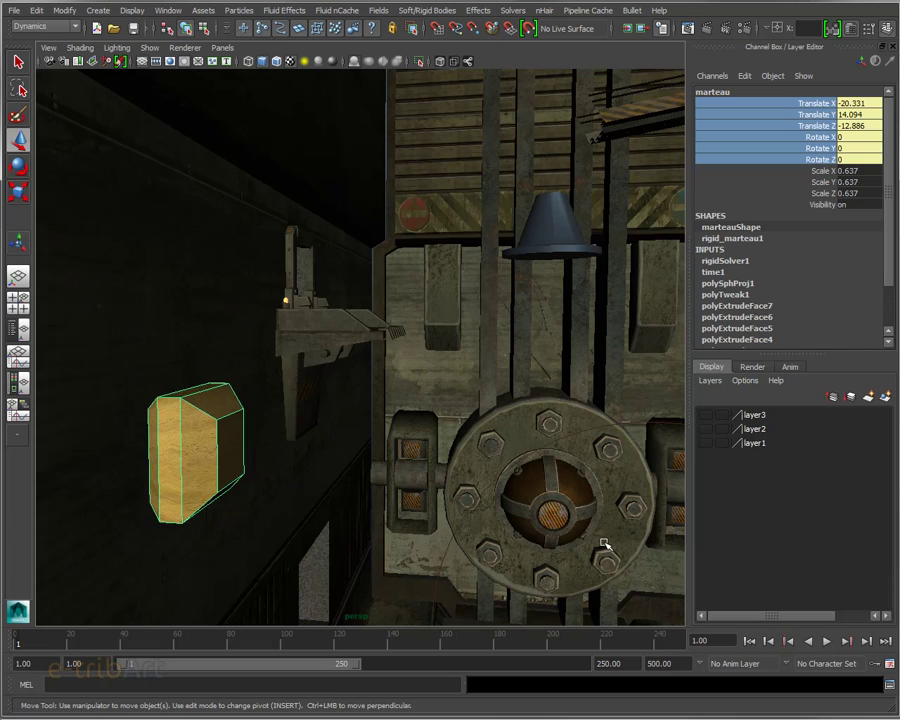
{"action": "left_click_drag", "start_coordinate": [602, 540], "coordinate": [576, 568], "text": "alt"}
{"action": "scroll", "coordinate": [577, 562], "scroll_direction": "down", "scroll_amount": 2}
{"action": "scroll", "coordinate": [578, 564], "scroll_direction": "down", "scroll_amount": 2}
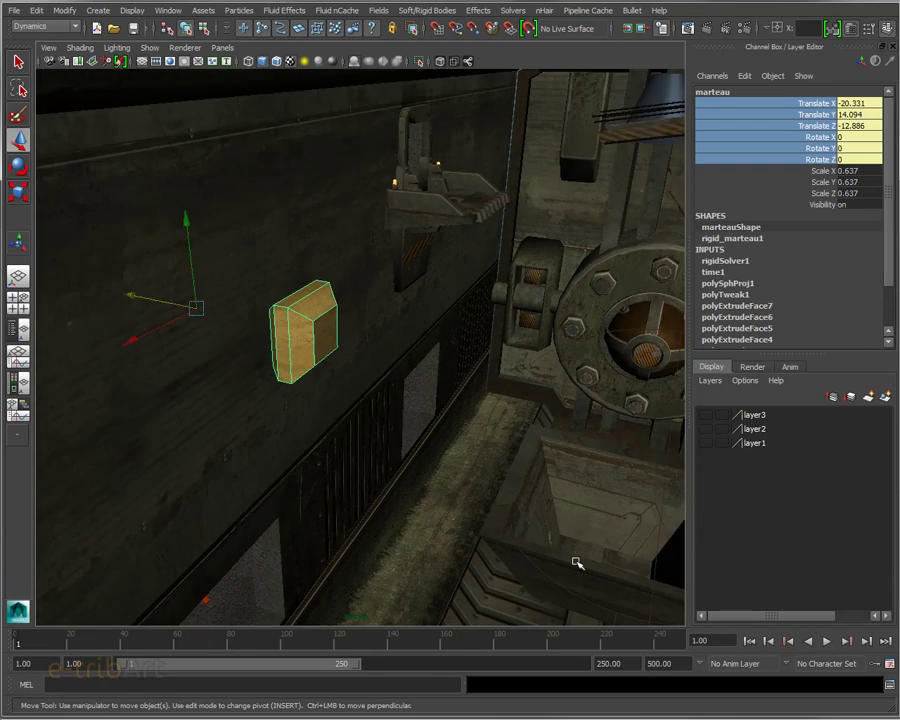
{"action": "scroll", "coordinate": [580, 562], "scroll_direction": "down", "scroll_amount": 2}
{"action": "scroll", "coordinate": [570, 562], "scroll_direction": "down", "scroll_amount": 2}
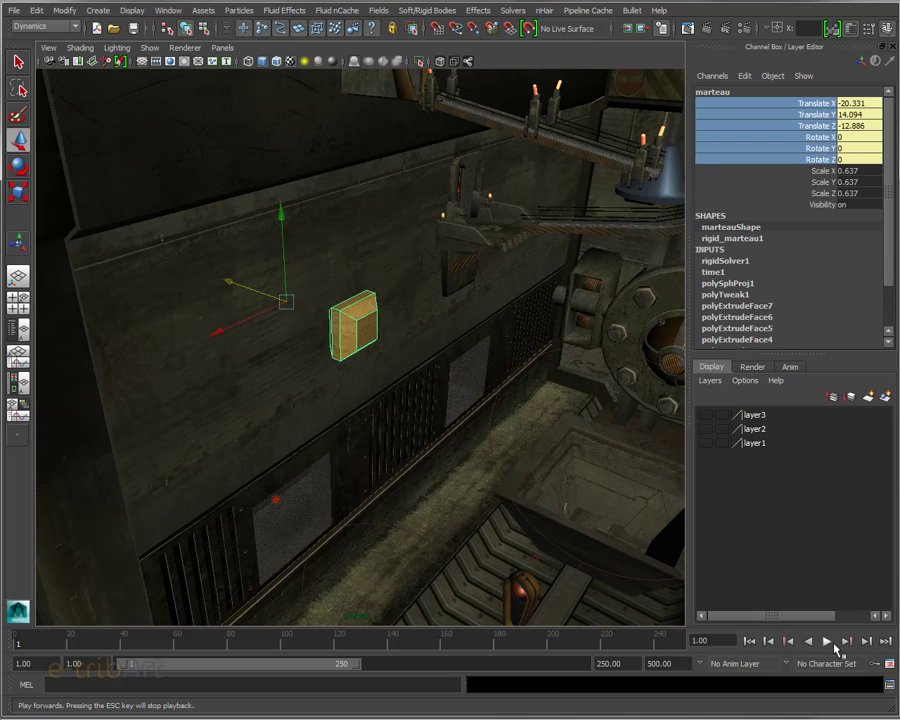
- Play the simulation, stop it at frame 227, and turn the view toward the wheel machine
{"action": "left_click", "coordinate": [829, 643]}
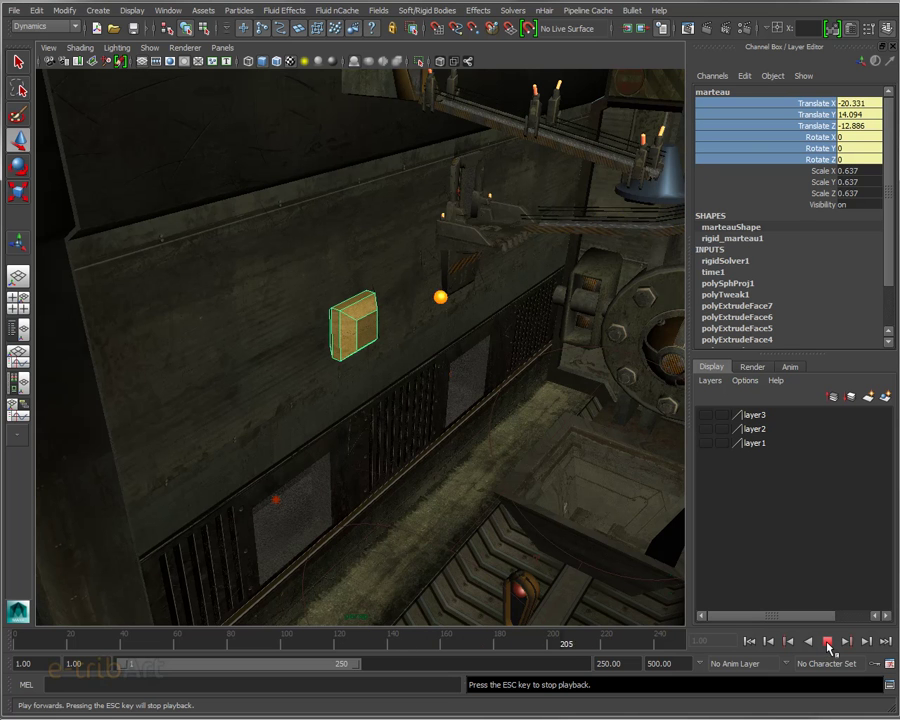
{"action": "key", "text": "Escape"}
{"action": "mouse_move", "coordinate": [603, 557]}
{"action": "middle_mouse_down", "text": "alt"}
{"action": "mouse_move", "coordinate": [534, 542]}
{"action": "mouse_move", "coordinate": [408, 437]}
{"action": "middle_mouse_up", "text": "alt"}
{"action": "mouse_move", "coordinate": [569, 504]}
{"action": "left_mouse_down", "text": "alt"}
{"action": "mouse_move", "coordinate": [563, 512]}
{"action": "mouse_move", "coordinate": [577, 488]}
{"action": "mouse_move", "coordinate": [549, 511]}
{"action": "left_mouse_up", "text": "alt"}
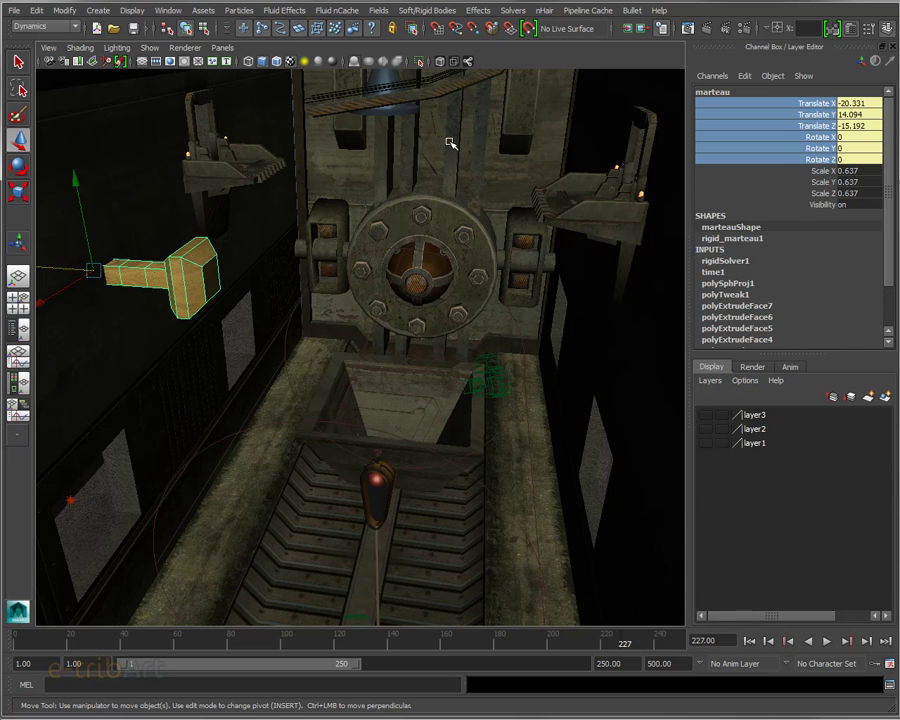
{"action": "left_click_drag", "start_coordinate": [890, 277], "coordinate": [893, 321]}
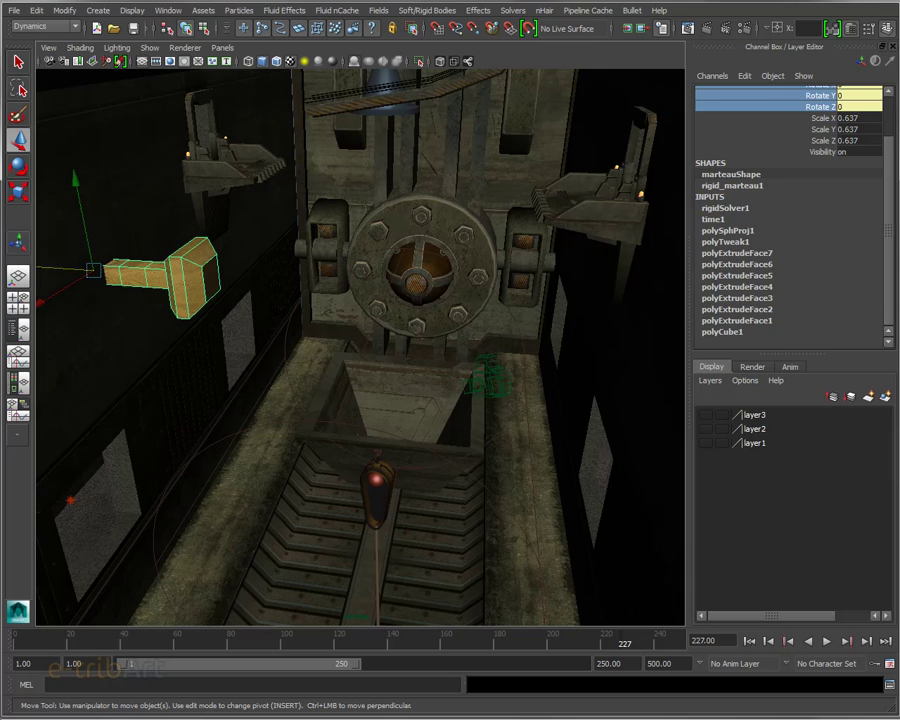
- Check the hammer's rigid body Bounciness, then replay the simulation from frame 1
{"action": "left_click", "coordinate": [732, 185]}
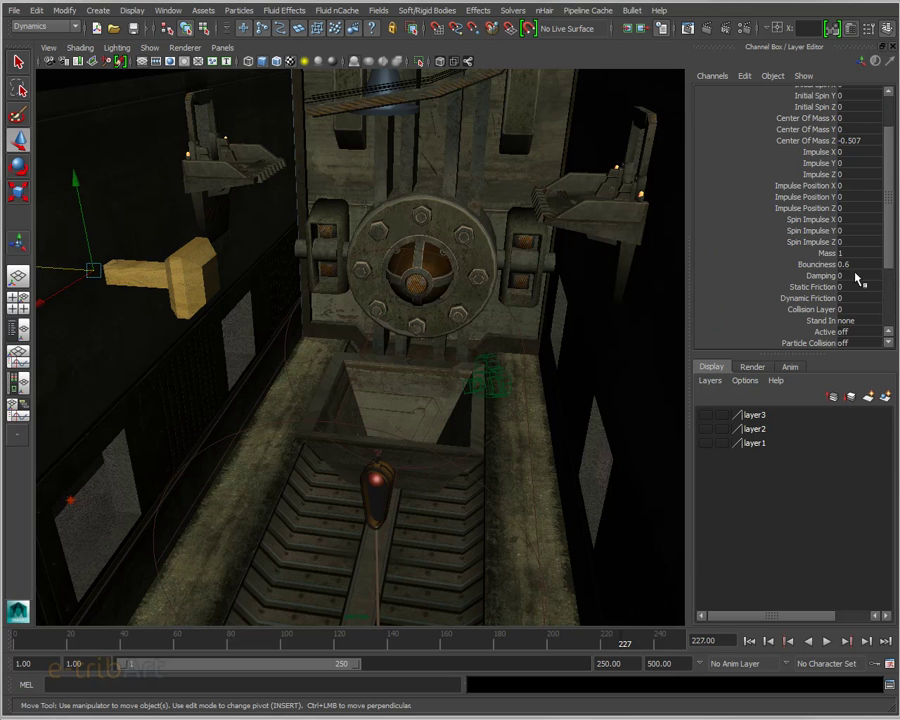
{"action": "left_click", "coordinate": [855, 265]}
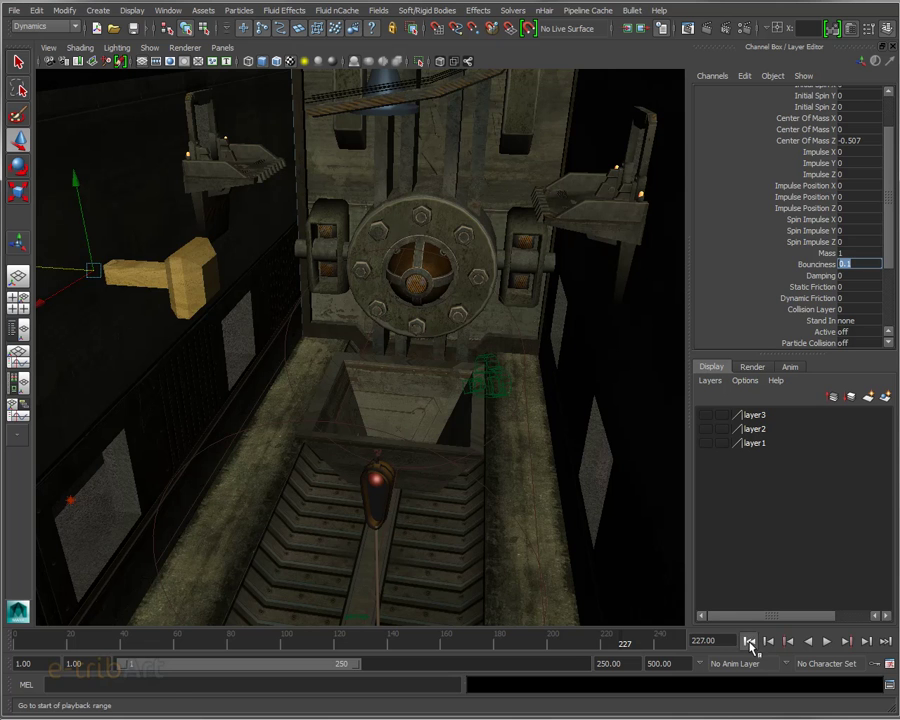
{"action": "left_click", "coordinate": [749, 641]}
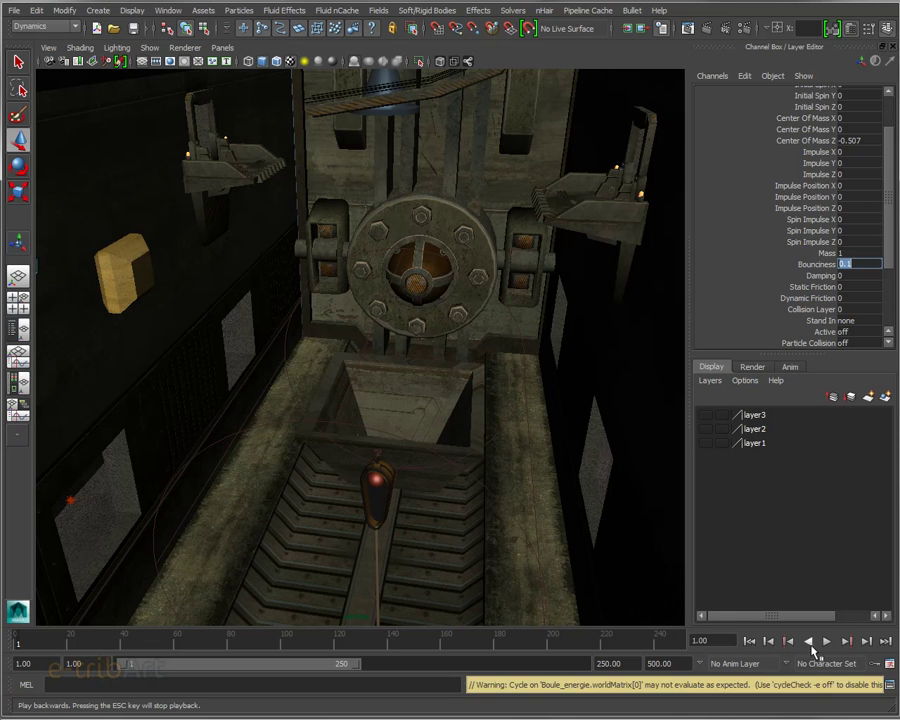
{"action": "left_click", "coordinate": [826, 641]}
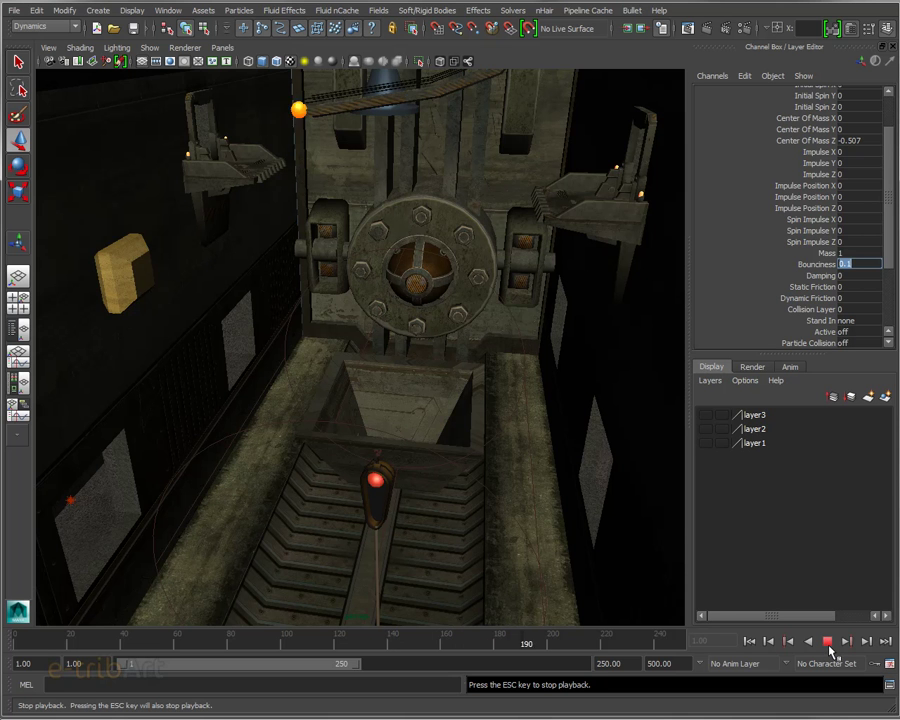
{"action": "left_click", "coordinate": [828, 642]}
- Step forward frame by frame to frame 213, with the ball just above the wheel machine
{"action": "left_click", "coordinate": [867, 642]}
{"action": "left_click", "coordinate": [867, 642]}
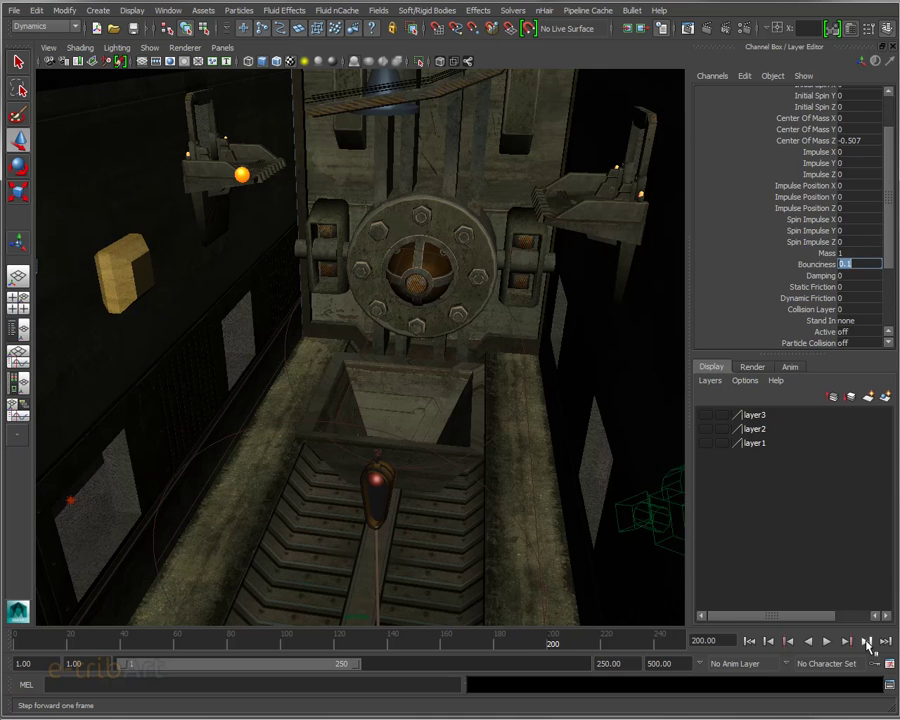
{"action": "left_click", "coordinate": [867, 642]}
{"action": "left_click", "coordinate": [867, 642]}
{"action": "left_click", "coordinate": [867, 642]}
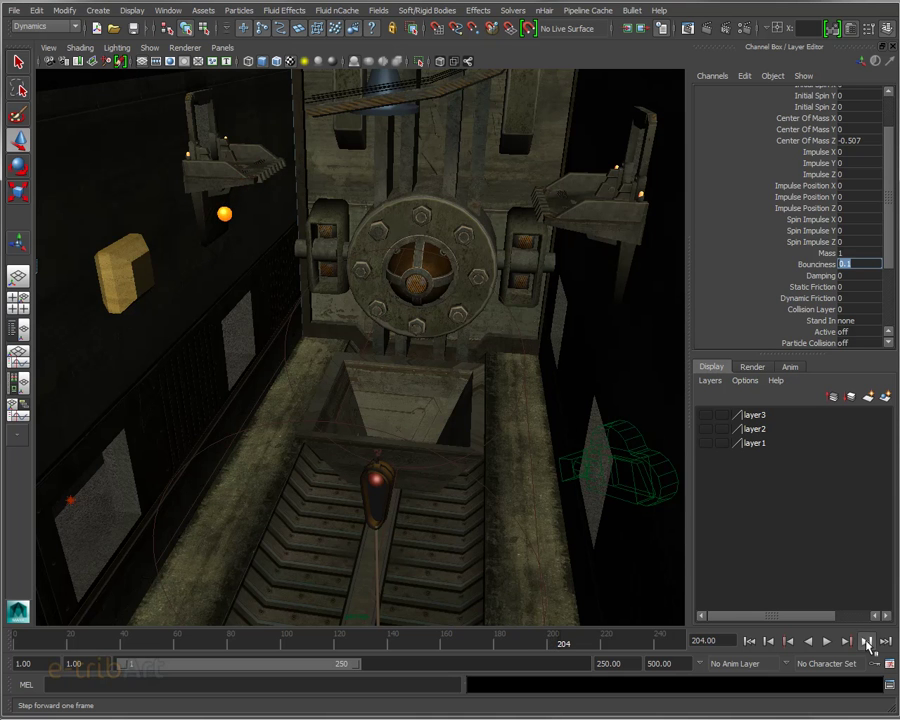
{"action": "left_click", "coordinate": [867, 642]}
{"action": "left_click", "coordinate": [867, 642]}
{"action": "left_click", "coordinate": [867, 642]}
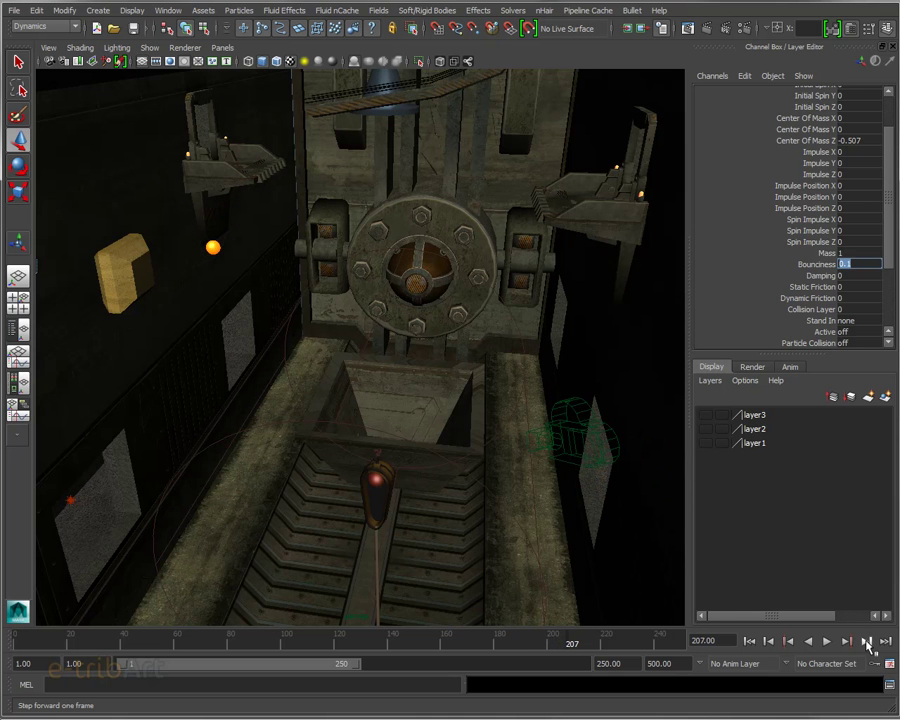
{"action": "left_click", "coordinate": [867, 642]}
{"action": "left_click", "coordinate": [867, 642]}
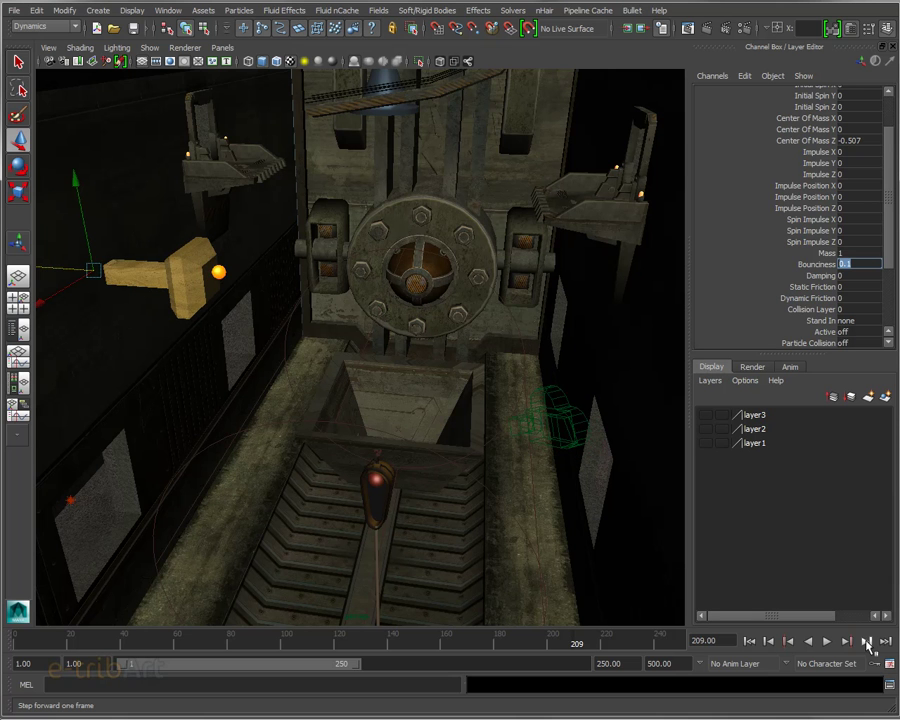
{"action": "left_click", "coordinate": [867, 642]}
{"action": "left_click", "coordinate": [867, 642]}
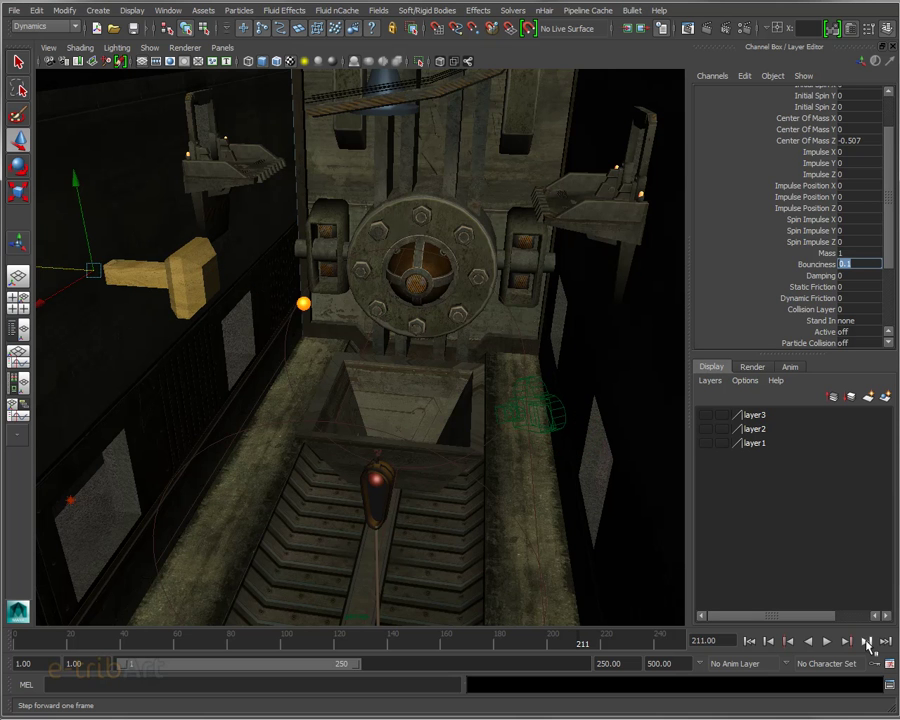
{"action": "left_click", "coordinate": [867, 642]}
{"action": "left_click", "coordinate": [867, 642]}
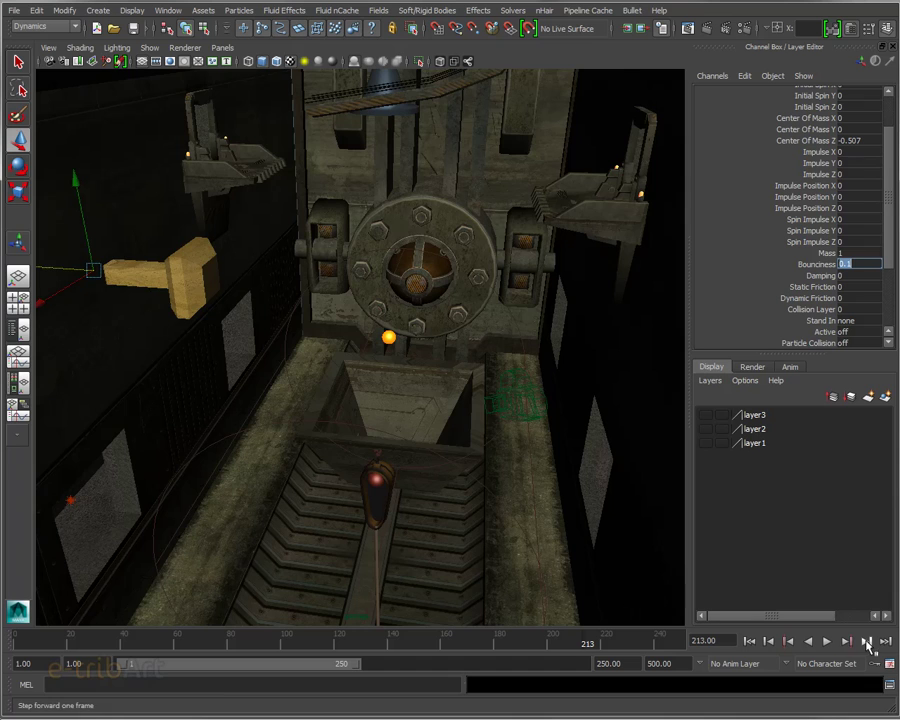
{"action": "left_click_drag", "start_coordinate": [419, 514], "coordinate": [434, 478], "text": "alt"}
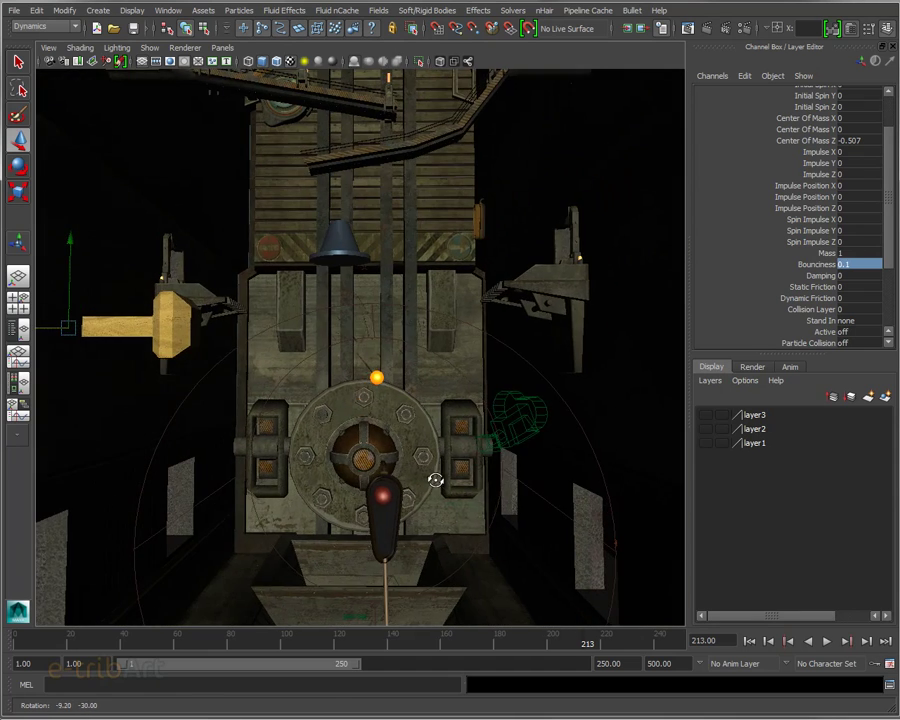
- Select the orange Boule_energie ball and link it to airField2 in Dynamic Relationships
{"action": "left_click", "coordinate": [374, 311]}
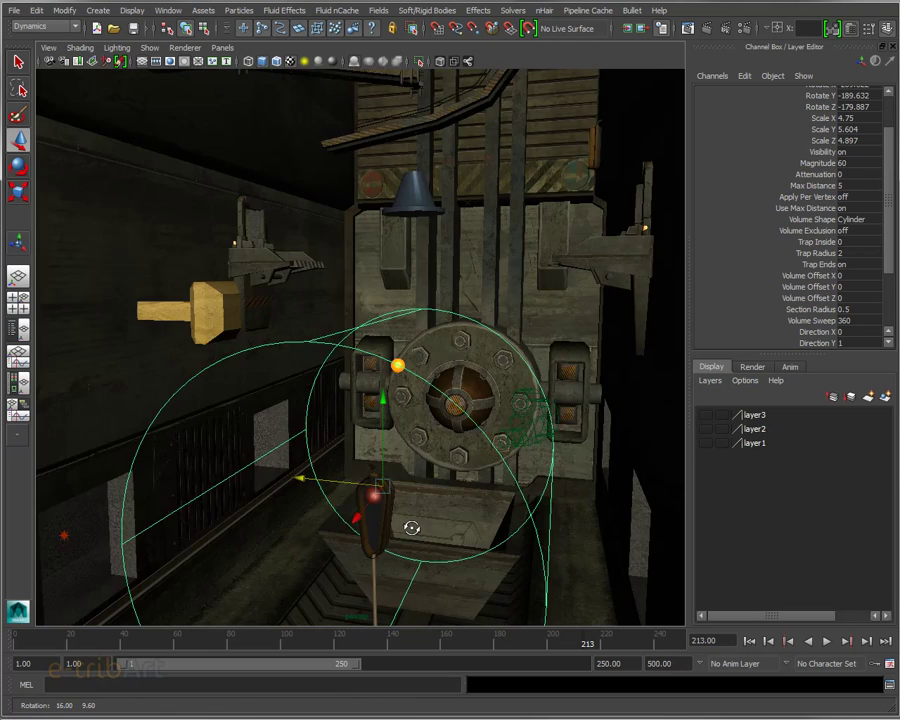
{"action": "mouse_move", "coordinate": [415, 514]}
{"action": "left_mouse_down", "text": "alt"}
{"action": "mouse_move", "coordinate": [342, 545]}
{"action": "mouse_move", "coordinate": [378, 578]}
{"action": "left_mouse_up", "text": "alt"}
{"action": "scroll", "coordinate": [340, 545], "scroll_direction": "down", "scroll_amount": 5}
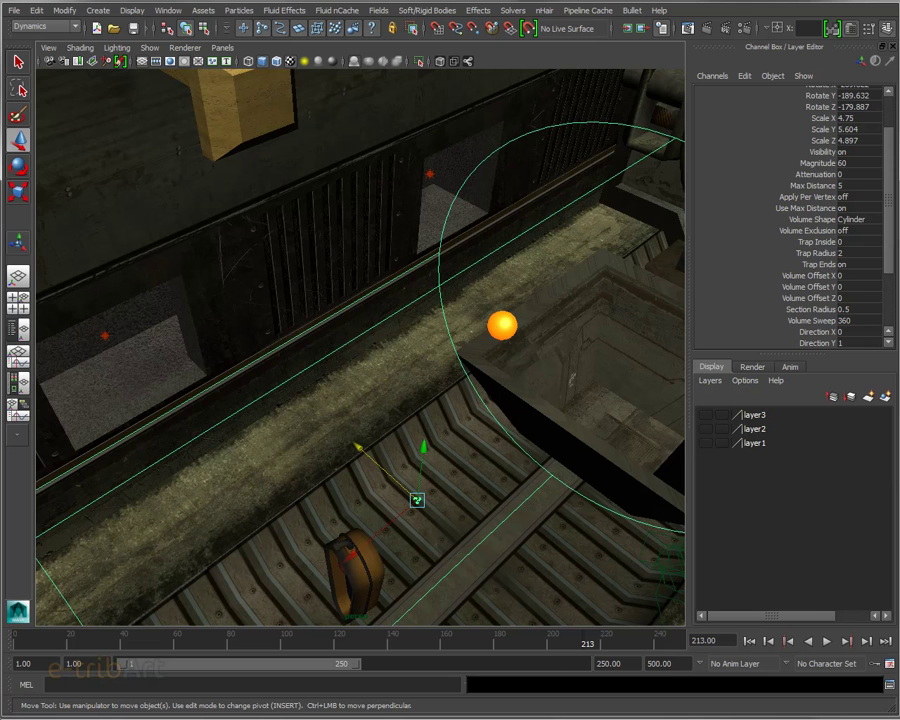
{"action": "left_click", "coordinate": [502, 325]}
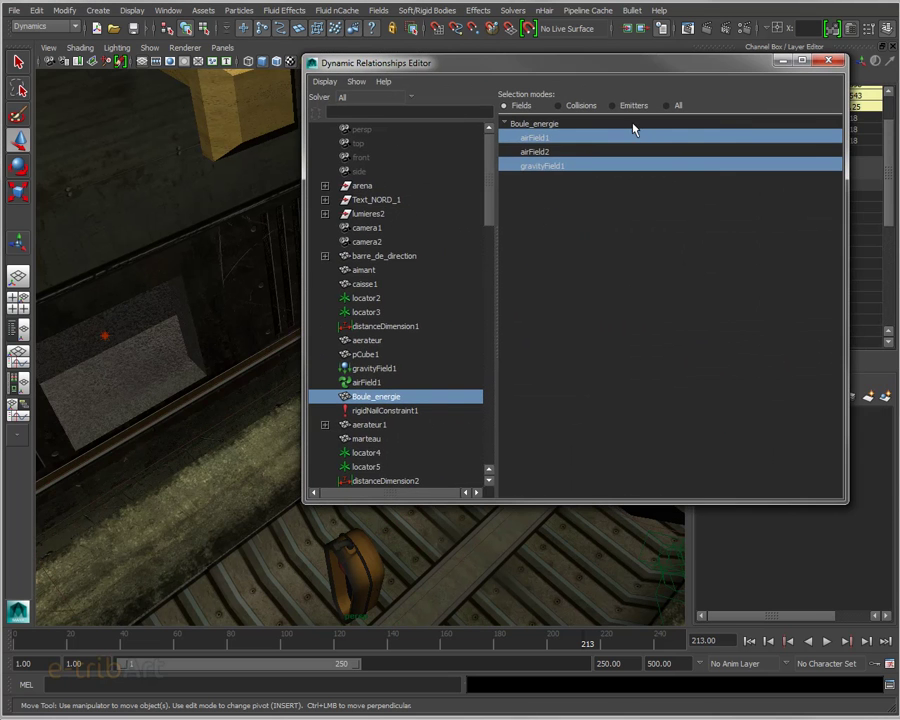
{"action": "left_click", "coordinate": [530, 151]}
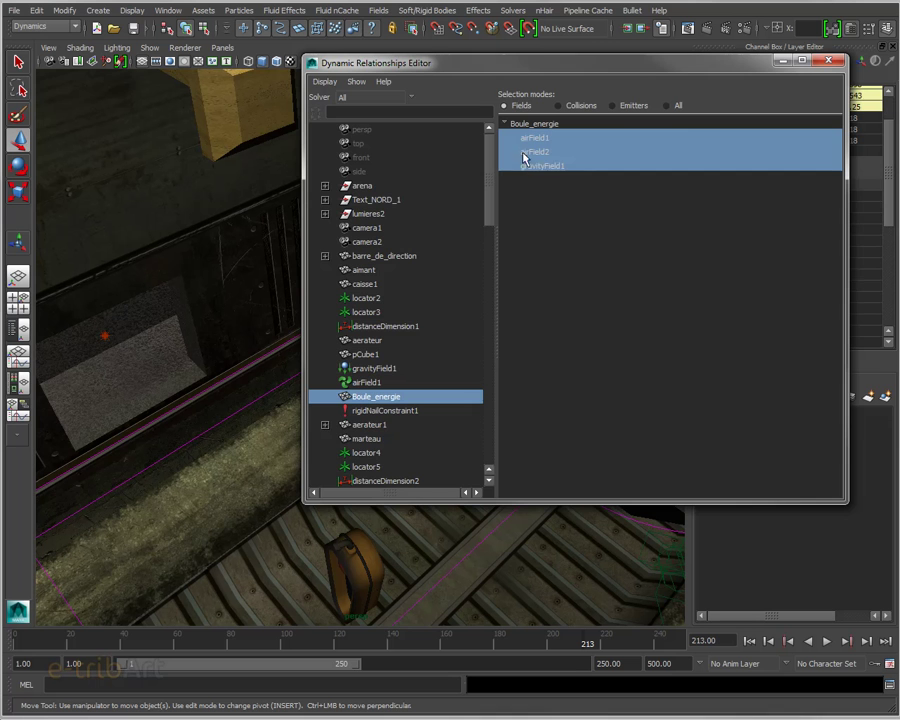
- Move the Dynamic Relationships window aside and select the aerateur1 blower
{"action": "left_click_drag", "start_coordinate": [530, 70], "coordinate": [899, 100]}
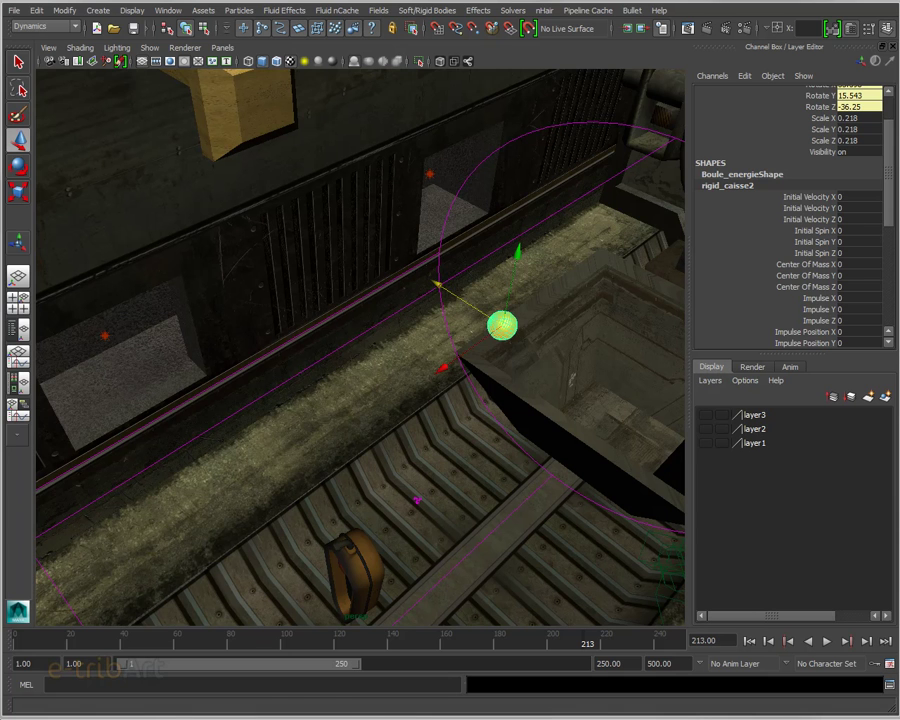
{"action": "left_click", "coordinate": [416, 499]}
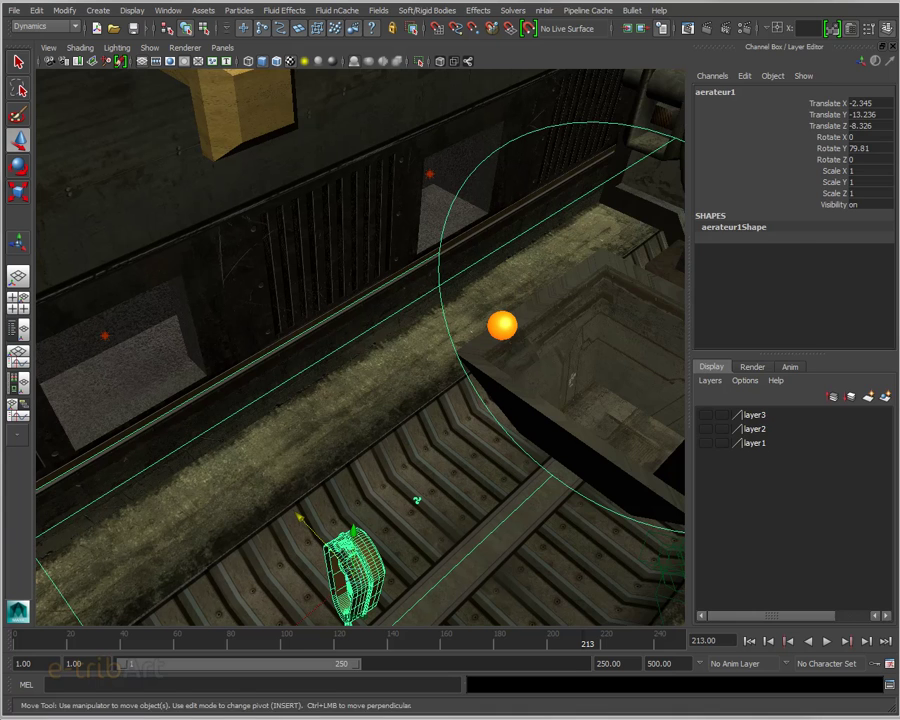
- Select airField2 under aerateur1 in the Outliner and open its attributes
{"action": "key", "text": "shift+o"}
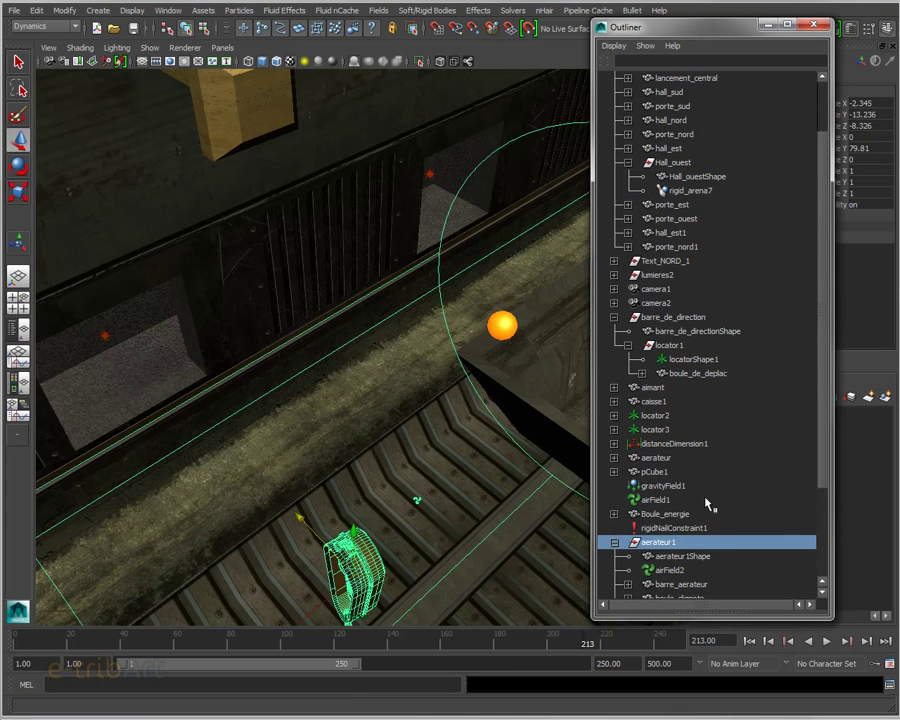
{"action": "scroll", "coordinate": [709, 505], "scroll_direction": "down", "scroll_amount": 3}
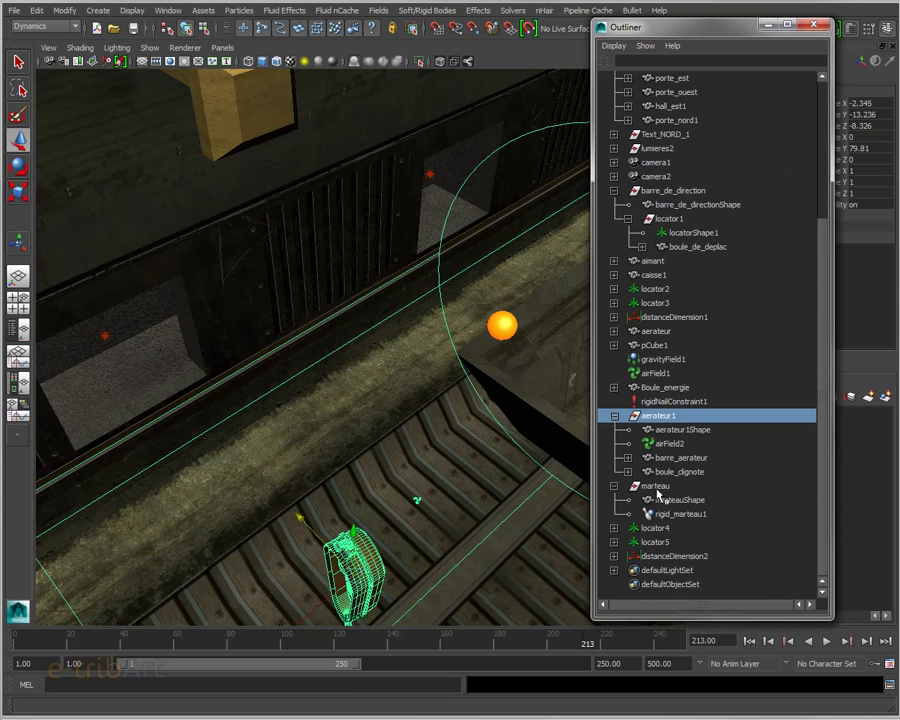
{"action": "left_click", "coordinate": [616, 490]}
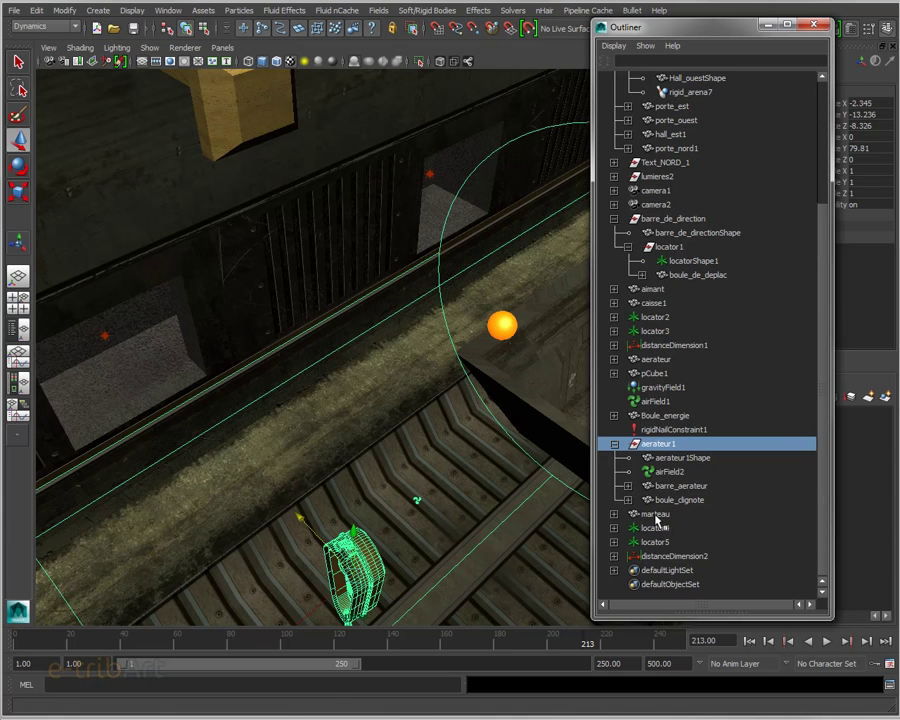
{"action": "left_click", "coordinate": [662, 474]}
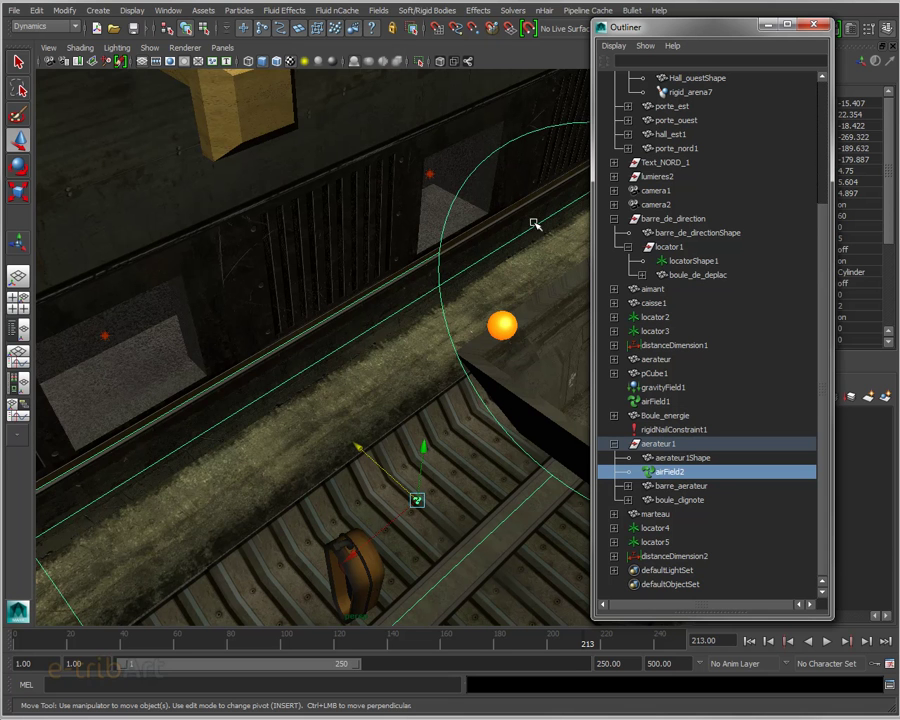
{"action": "key", "text": "ctrl+a"}
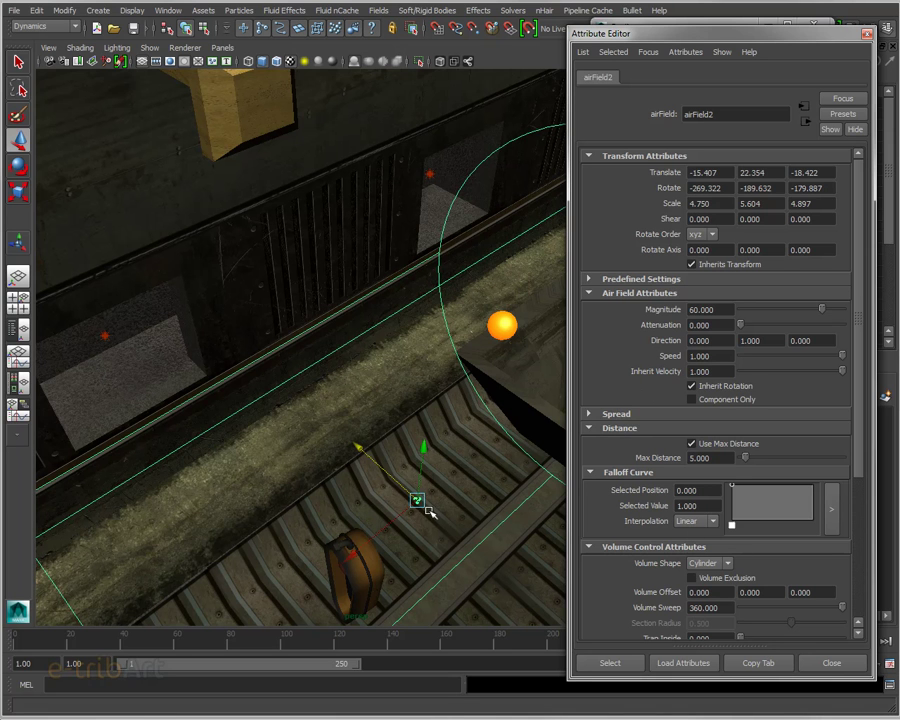
- Show airField2's magnitude, attenuation and max distance handles and zoom in on its cylinder volume
{"action": "key", "text": "t"}
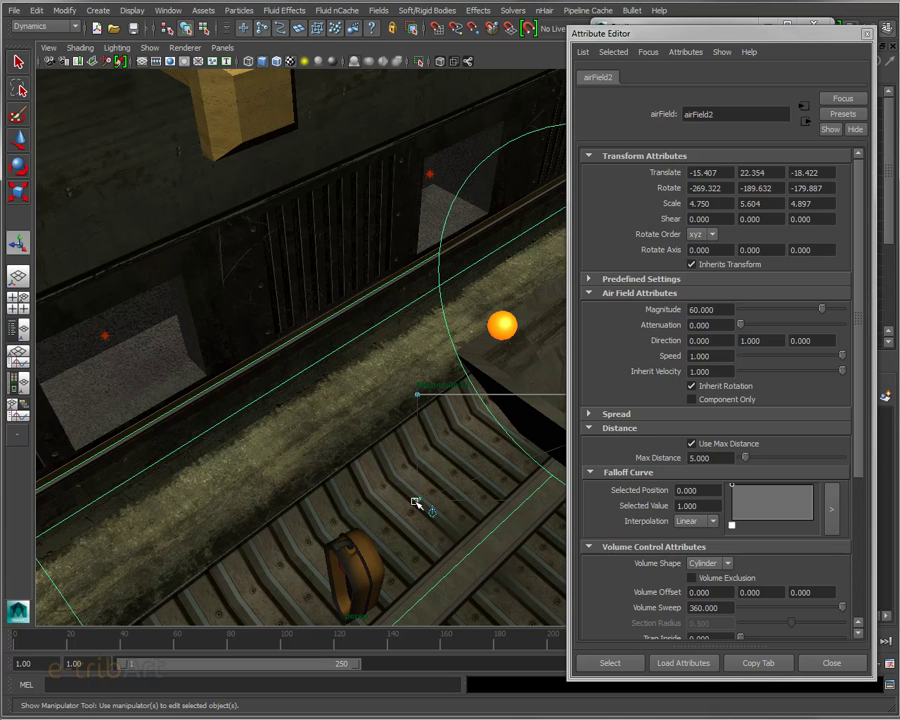
{"action": "left_click", "coordinate": [494, 24]}
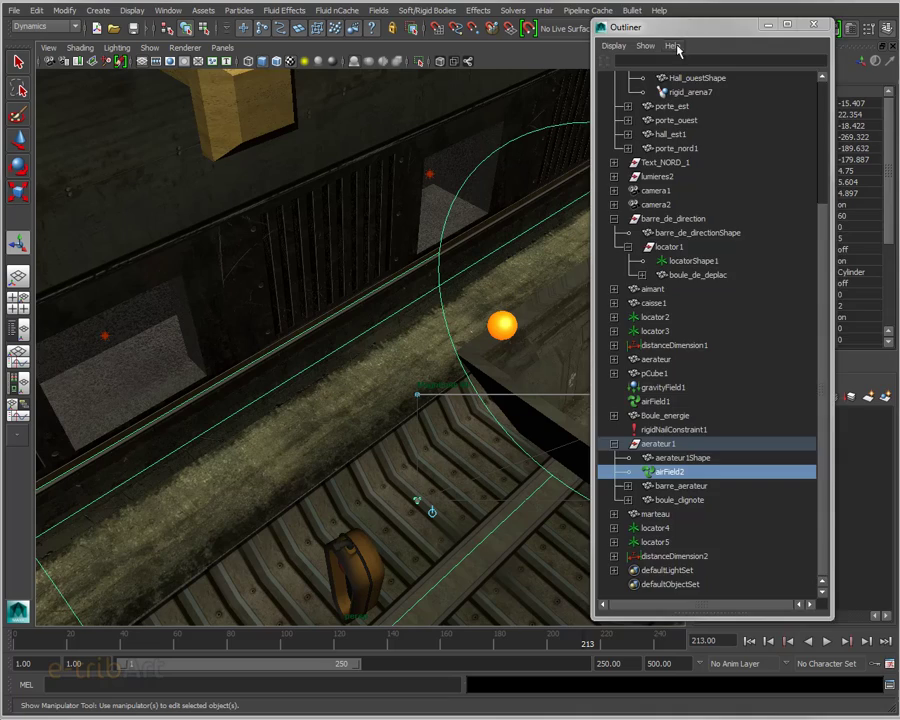
{"action": "left_click", "coordinate": [813, 24]}
{"action": "mouse_move", "coordinate": [542, 452]}
{"action": "left_mouse_down", "text": "alt"}
{"action": "mouse_move", "coordinate": [510, 452]}
{"action": "mouse_move", "coordinate": [480, 414]}
{"action": "mouse_move", "coordinate": [358, 382]}
{"action": "left_mouse_up", "text": "alt"}
{"action": "right_click_drag", "start_coordinate": [358, 382], "coordinate": [233, 238], "text": "alt"}
{"action": "middle_click_drag", "start_coordinate": [233, 238], "coordinate": [287, 271], "text": "alt"}
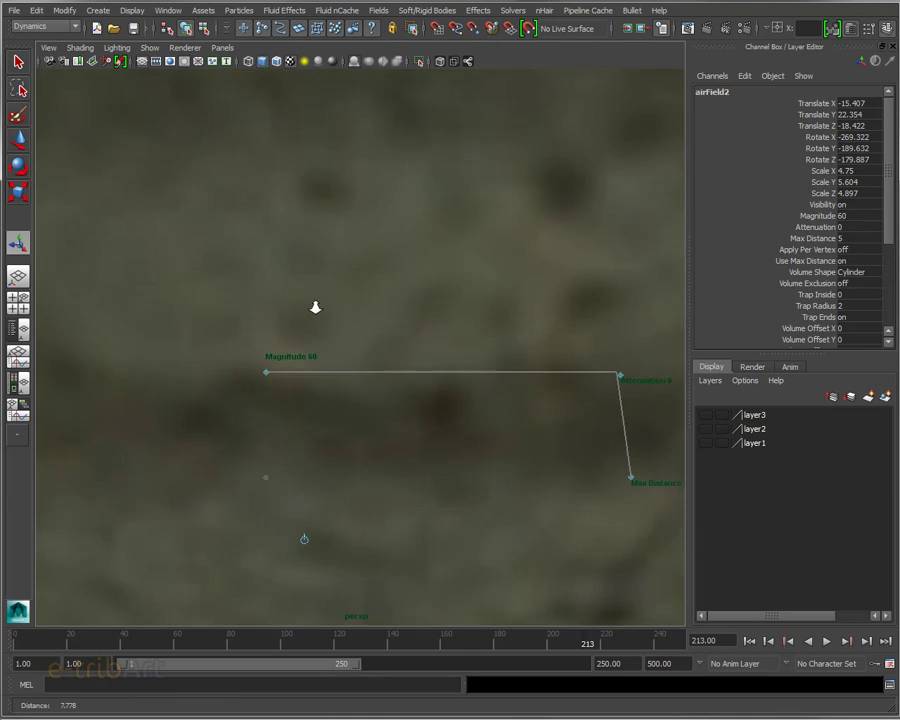
{"action": "scroll", "coordinate": [315, 307], "scroll_direction": "down", "scroll_amount": 5}
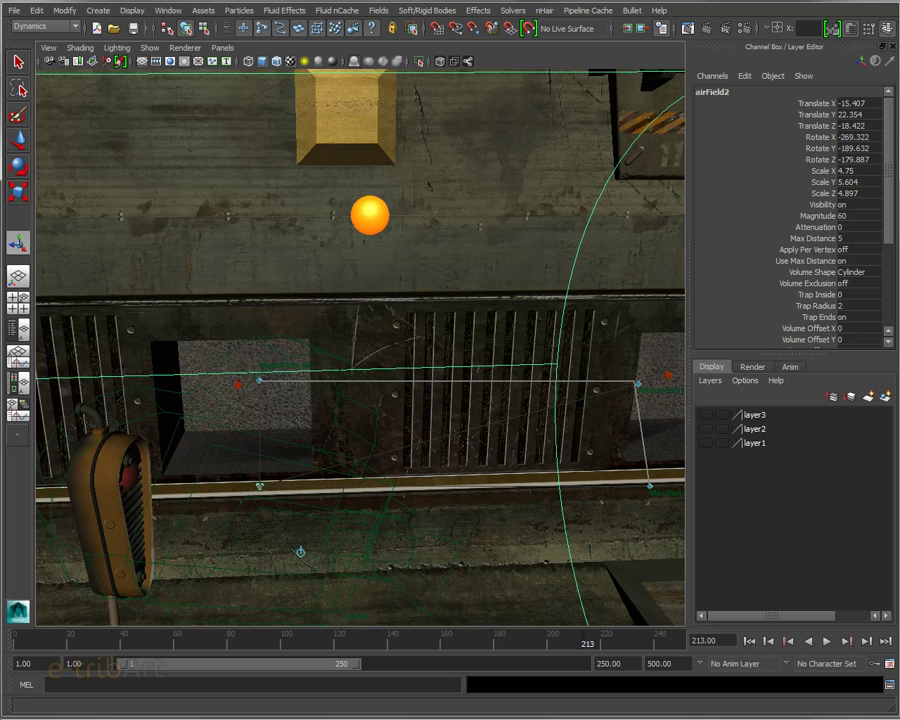
- Uncheck Use Max Distance on airField2 and orbit to see its volume around the machine
{"action": "key", "text": "ctrl+a"}
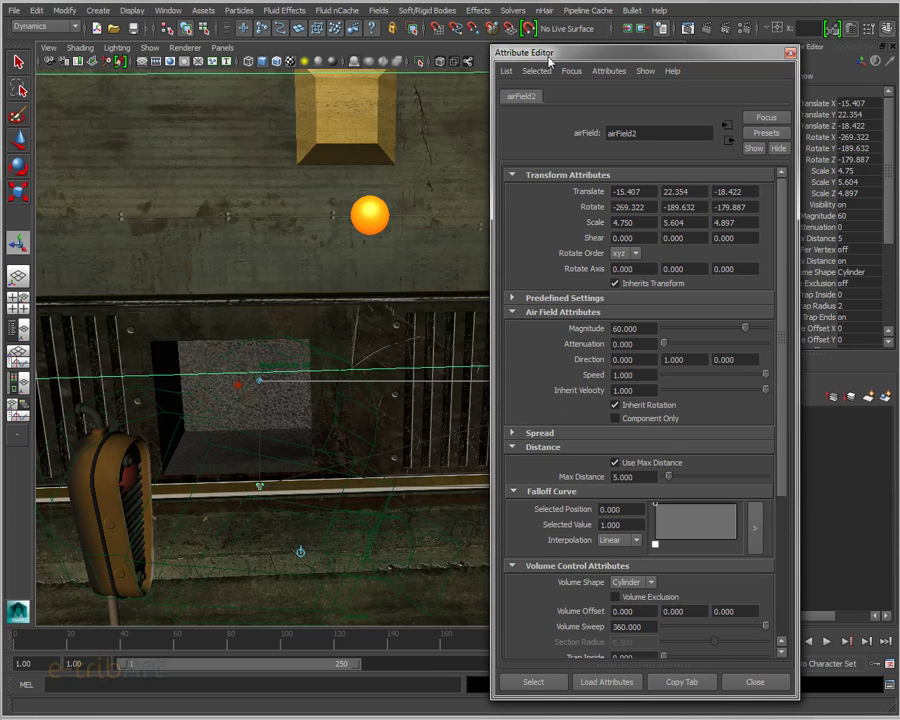
{"action": "left_click", "coordinate": [615, 462]}
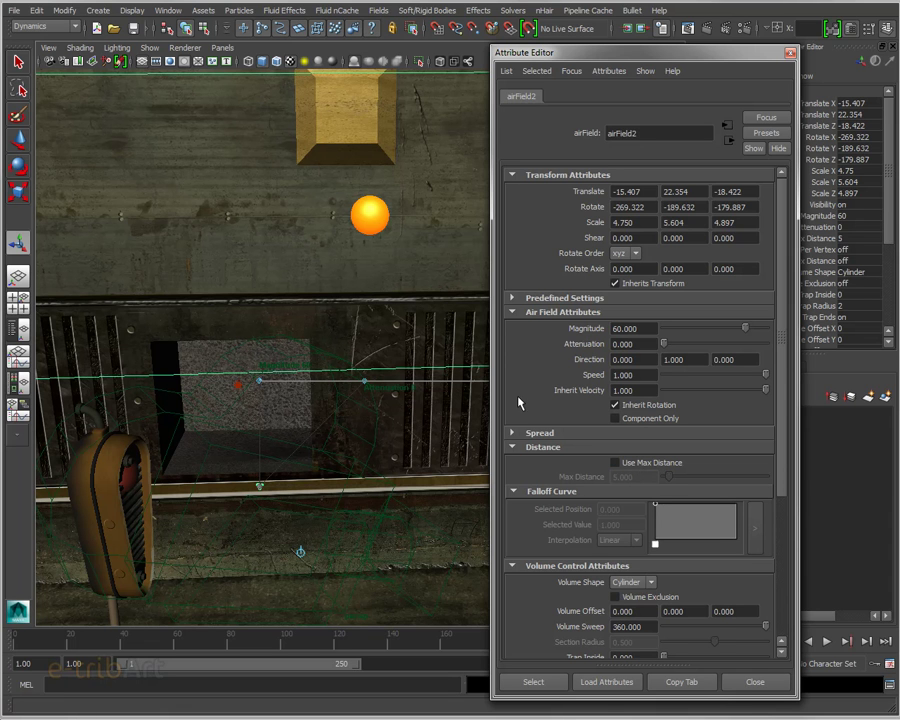
{"action": "key", "text": "ctrl+a"}
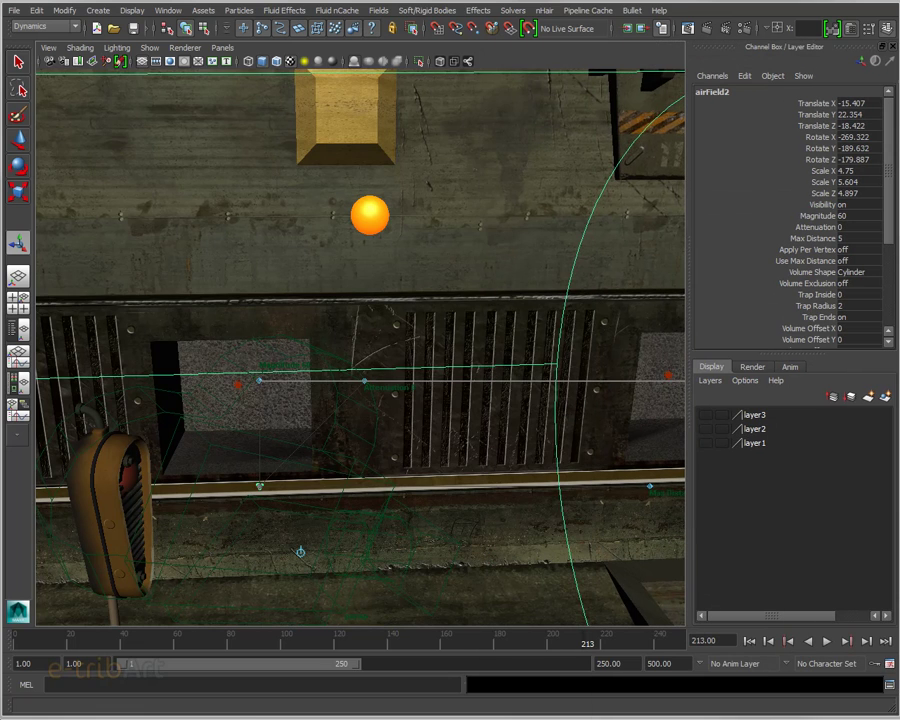
{"action": "mouse_move", "coordinate": [225, 412]}
{"action": "left_mouse_down", "text": "alt"}
{"action": "mouse_move", "coordinate": [255, 443]}
{"action": "mouse_move", "coordinate": [358, 476]}
{"action": "left_mouse_up", "text": "alt"}
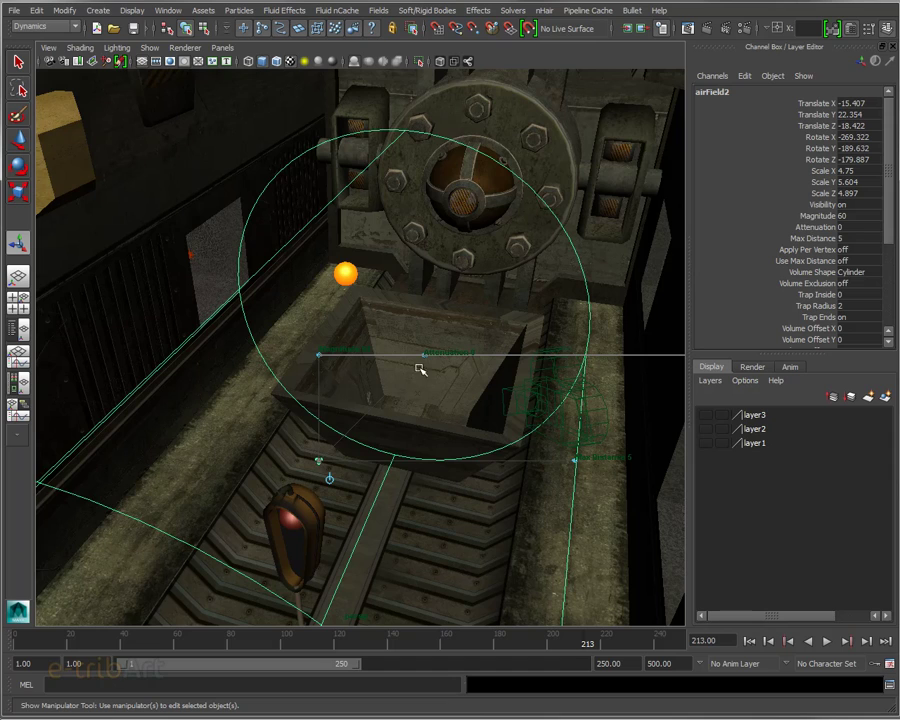
{"action": "mouse_move", "coordinate": [420, 368]}
{"action": "left_mouse_down", "text": "alt"}
{"action": "mouse_move", "coordinate": [436, 434]}
{"action": "mouse_move", "coordinate": [371, 440]}
{"action": "mouse_move", "coordinate": [378, 458]}
{"action": "mouse_move", "coordinate": [422, 434]}
{"action": "left_mouse_up", "text": "alt"}
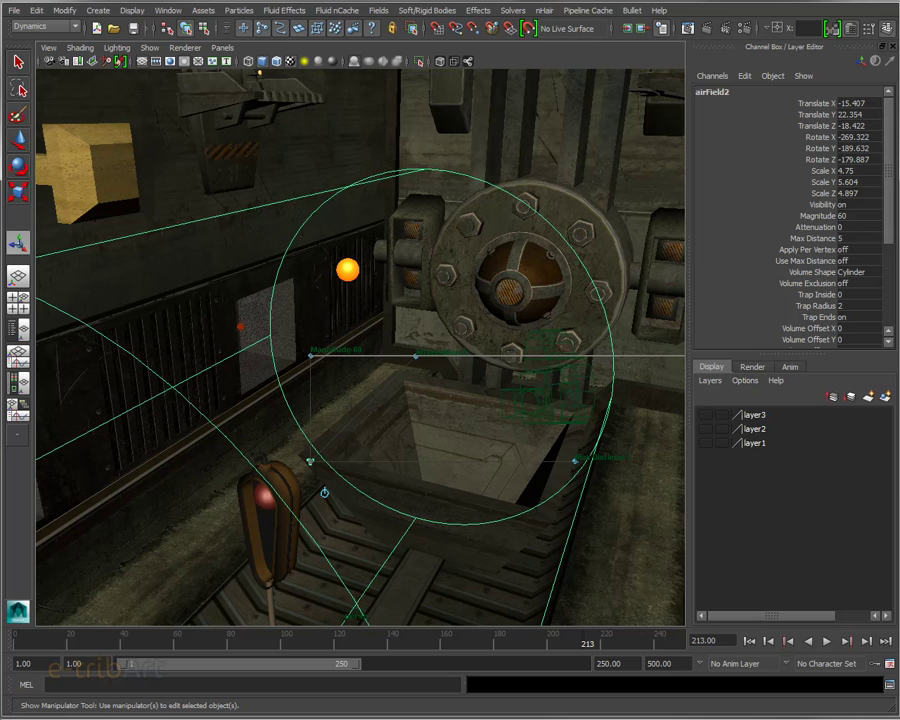
- Replay the simulation from frame 1, stop at frame 244, and orbit to face the machine
{"action": "key", "text": "ctrl+a"}
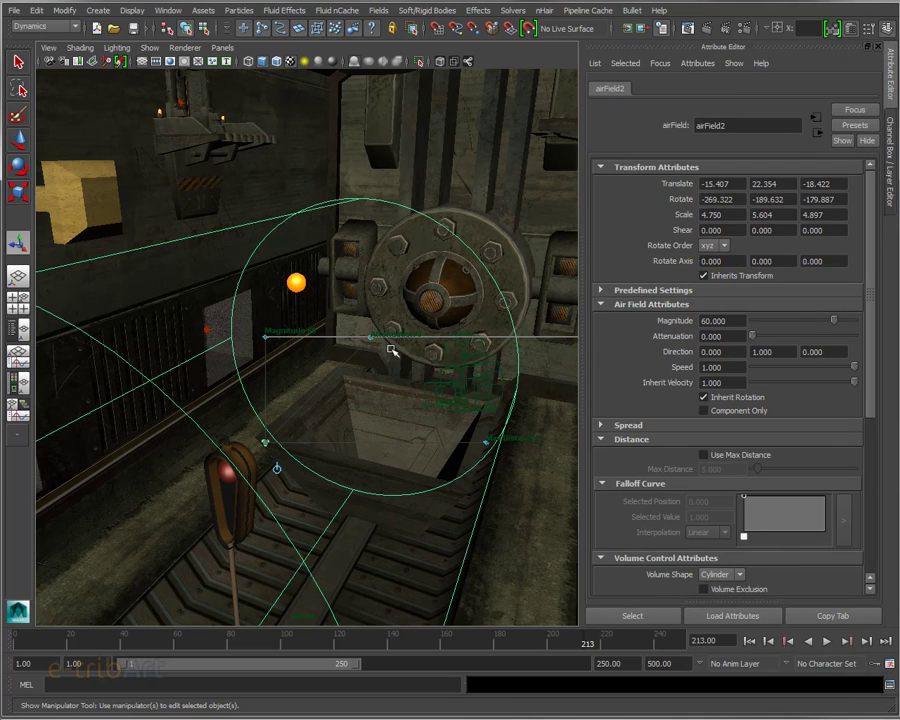
{"action": "left_click", "coordinate": [826, 643]}
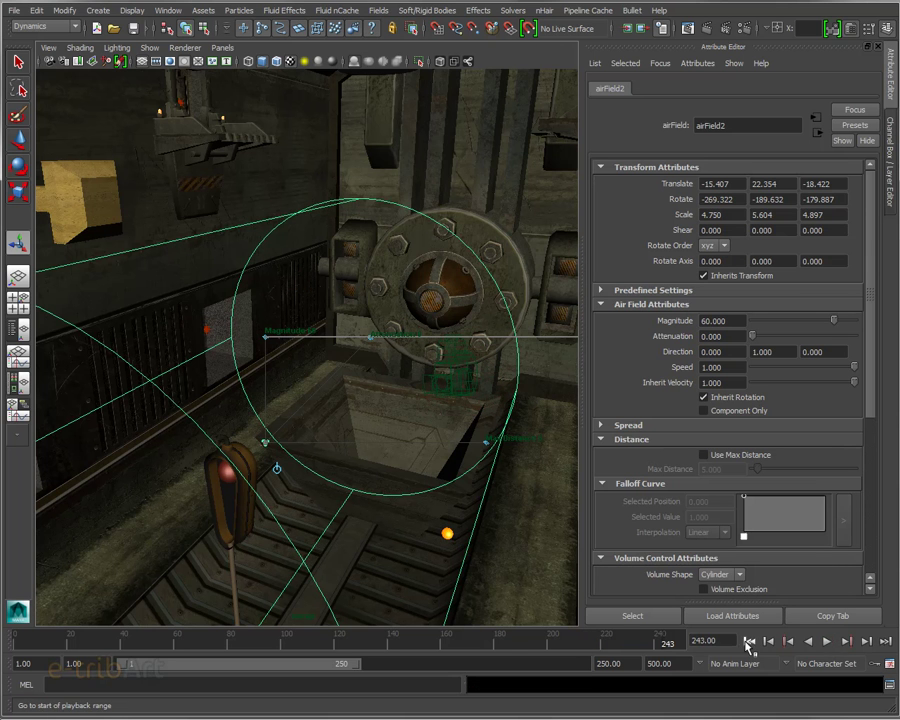
{"action": "left_click", "coordinate": [751, 643]}
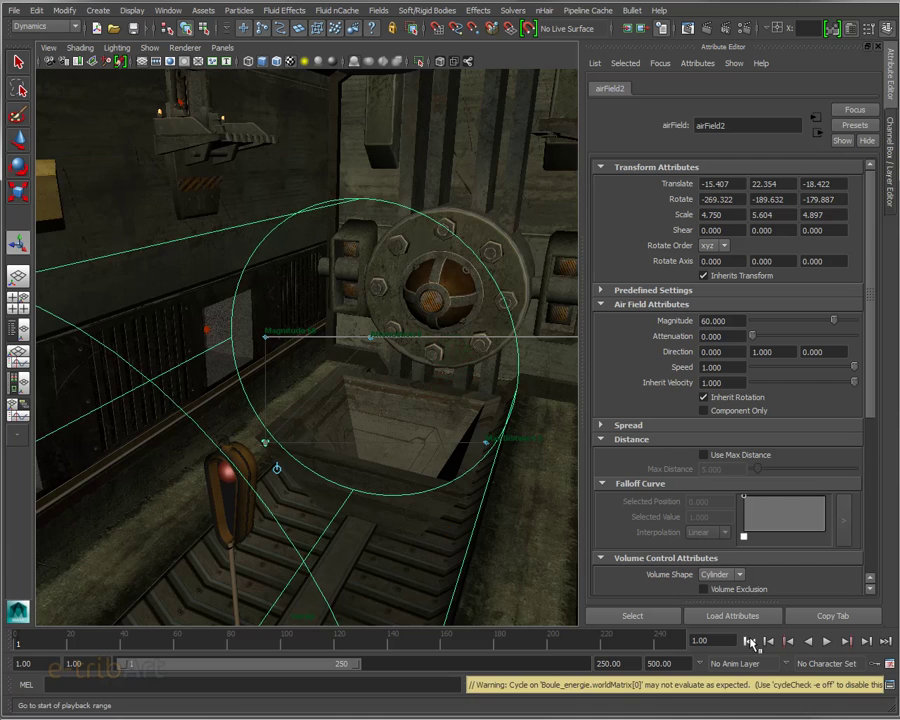
{"action": "left_click_drag", "start_coordinate": [311, 376], "coordinate": [293, 400], "text": "alt"}
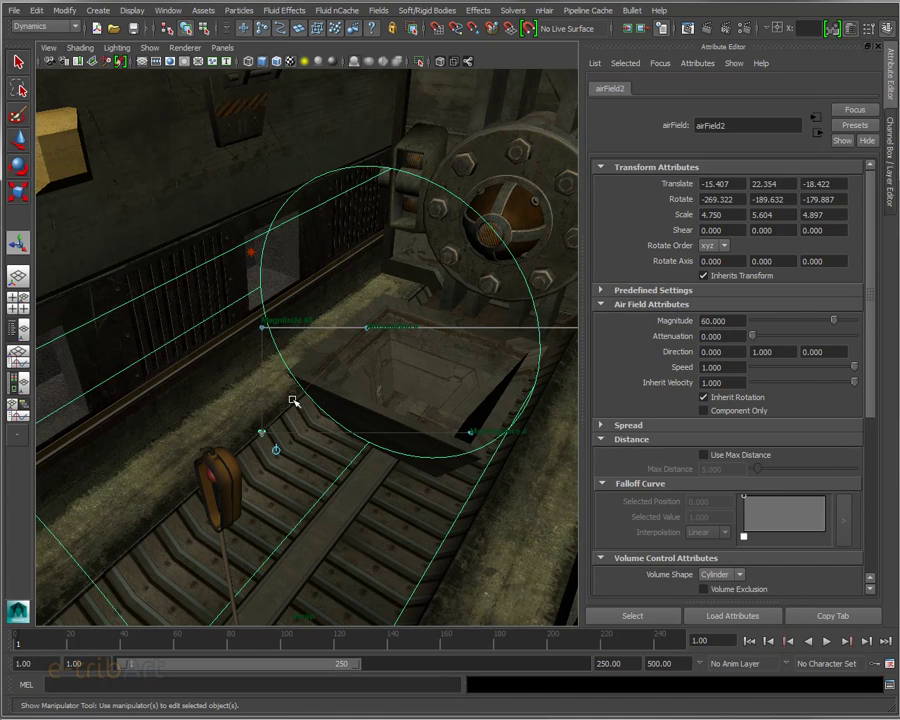
{"action": "left_click", "coordinate": [826, 643]}
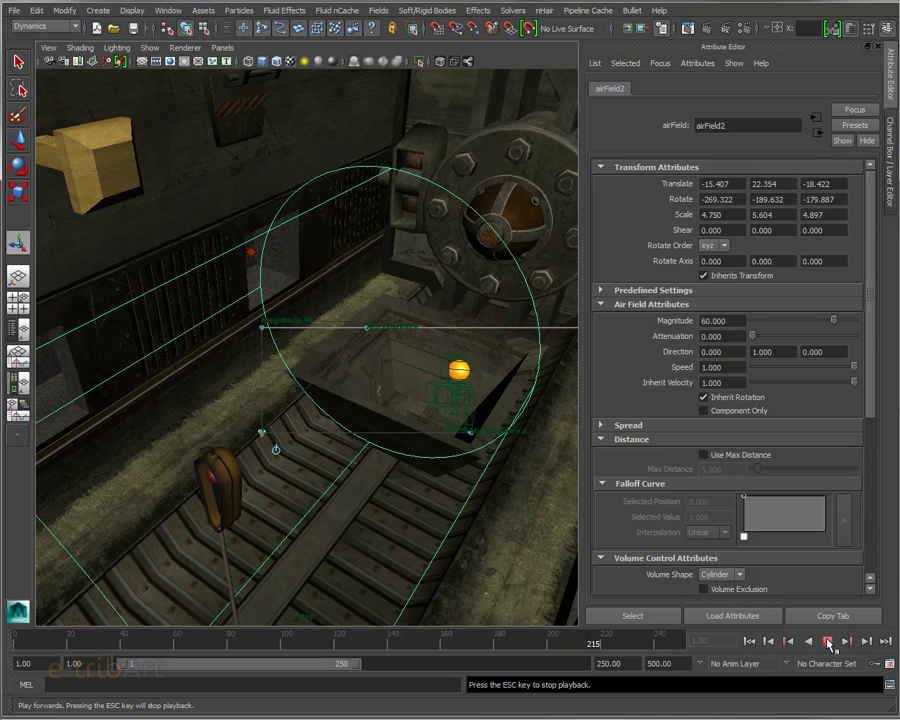
{"action": "left_click", "coordinate": [829, 641]}
{"action": "mouse_move", "coordinate": [524, 547]}
{"action": "left_mouse_down", "text": "alt"}
{"action": "mouse_move", "coordinate": [379, 497]}
{"action": "mouse_move", "coordinate": [484, 452]}
{"action": "left_mouse_up", "text": "alt"}
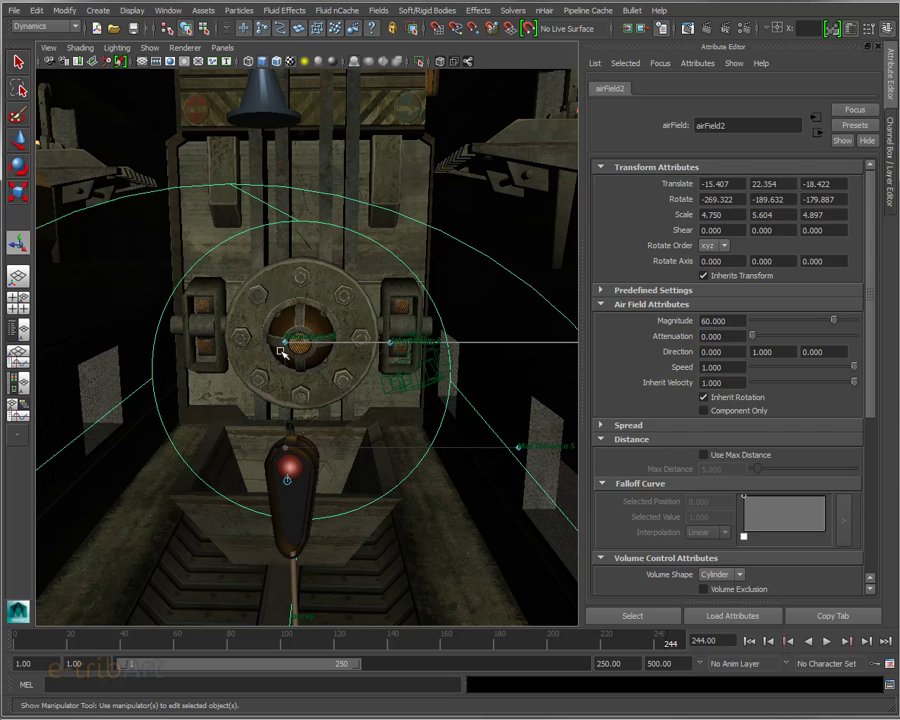
- Drag airField2's magnitude handle up to 118.750 and replay from frame 1
{"action": "mouse_move", "coordinate": [289, 342]}
{"action": "left_mouse_down"}
{"action": "mouse_move", "coordinate": [301, 179]}
{"action": "mouse_move", "coordinate": [297, 243]}
{"action": "left_mouse_up"}
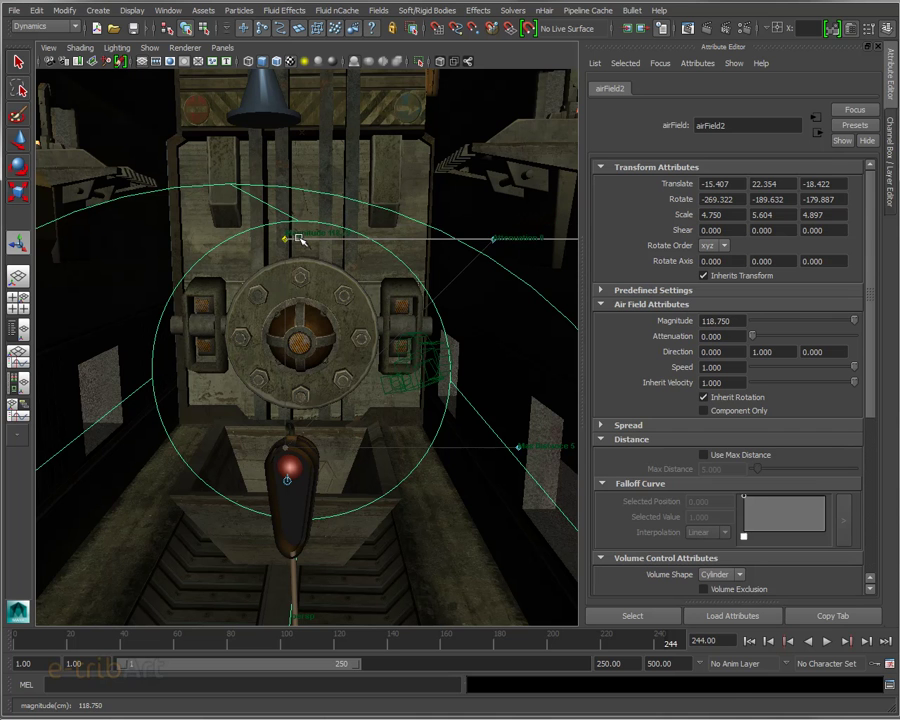
{"action": "left_click", "coordinate": [749, 641]}
{"action": "left_click", "coordinate": [826, 641]}
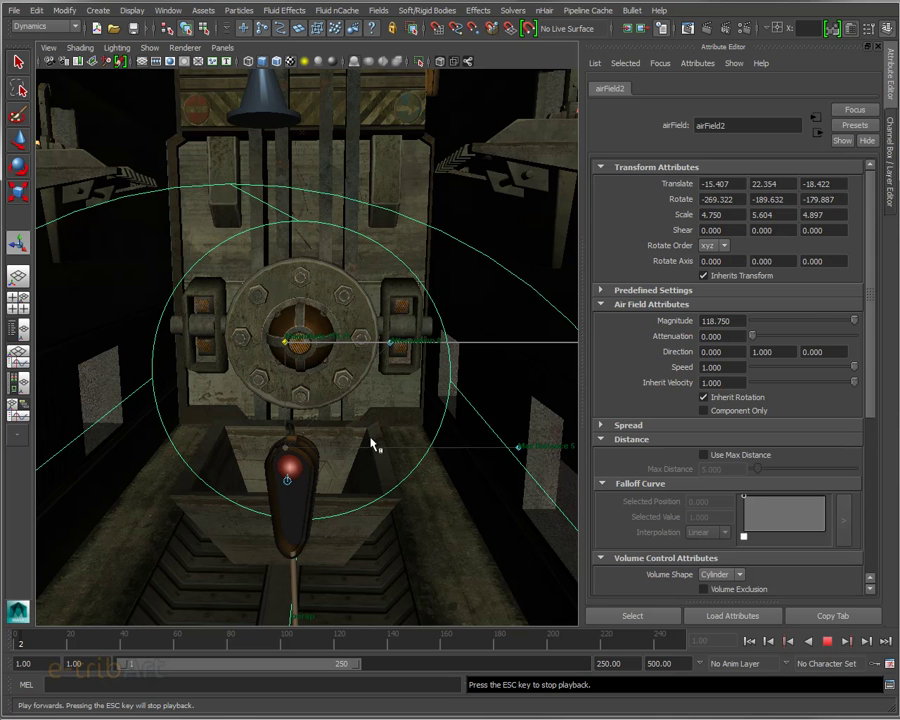
- Pause playback at frames 179, 207 and 215 to check how the ball is blown
{"action": "key", "text": "t"}
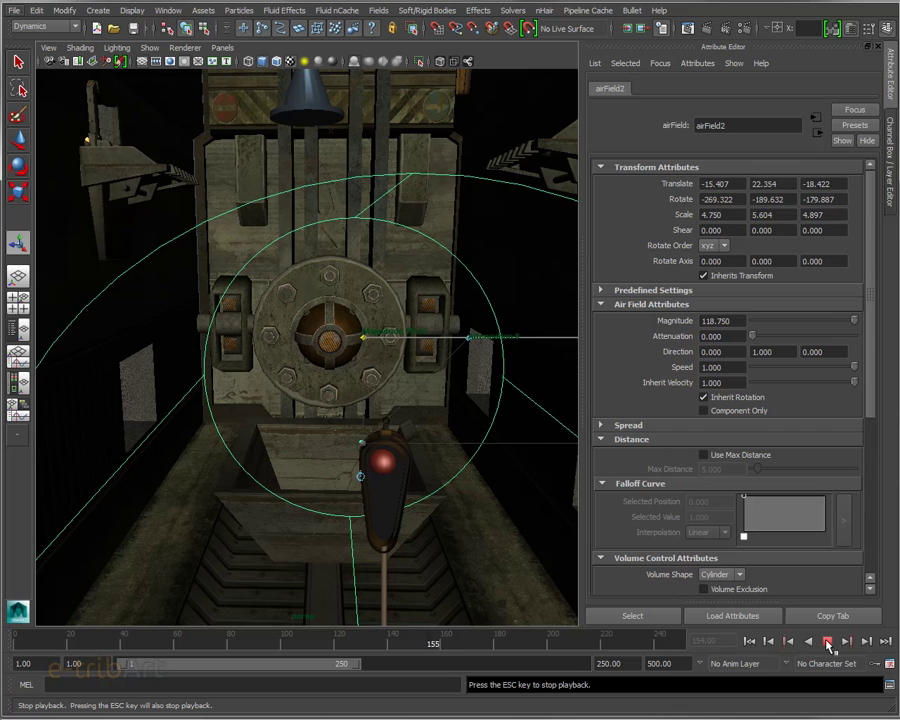
{"action": "left_click", "coordinate": [827, 642]}
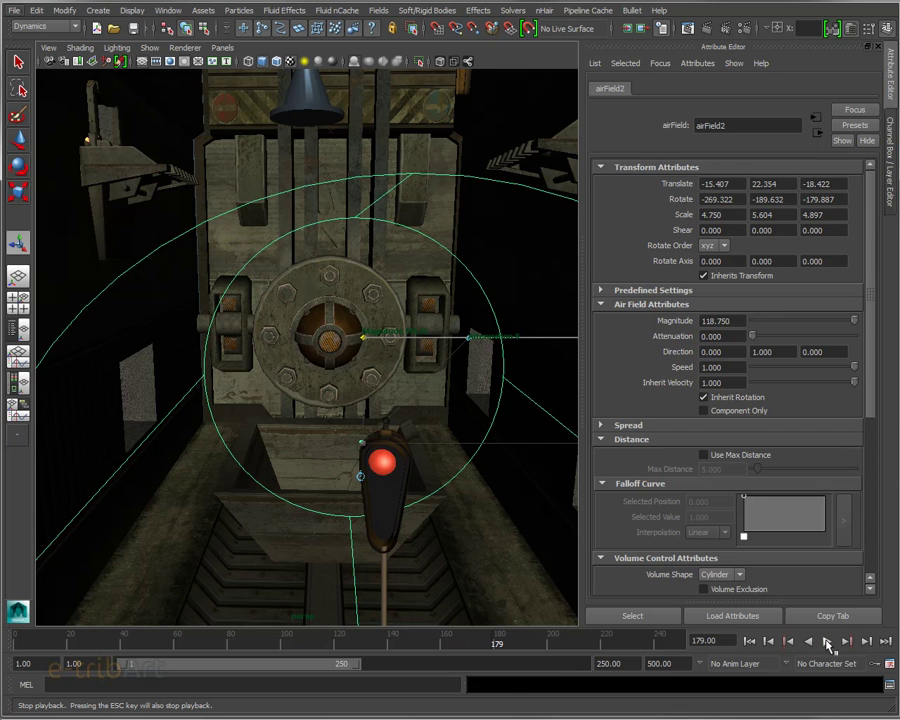
{"action": "left_click", "coordinate": [827, 642]}
{"action": "left_click", "coordinate": [827, 642]}
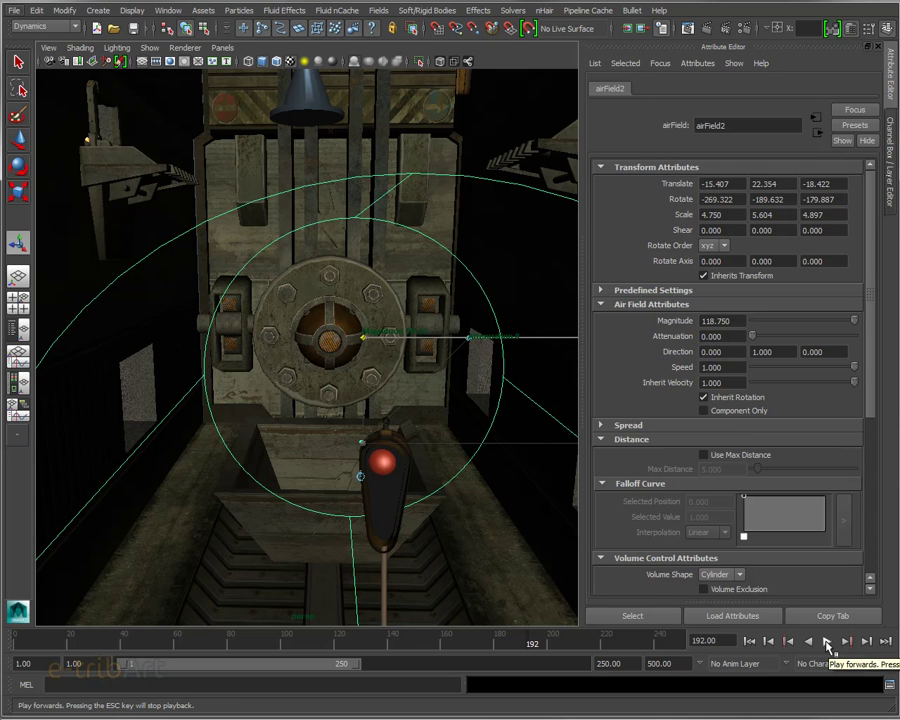
{"action": "left_click", "coordinate": [827, 642]}
{"action": "left_click", "coordinate": [827, 642]}
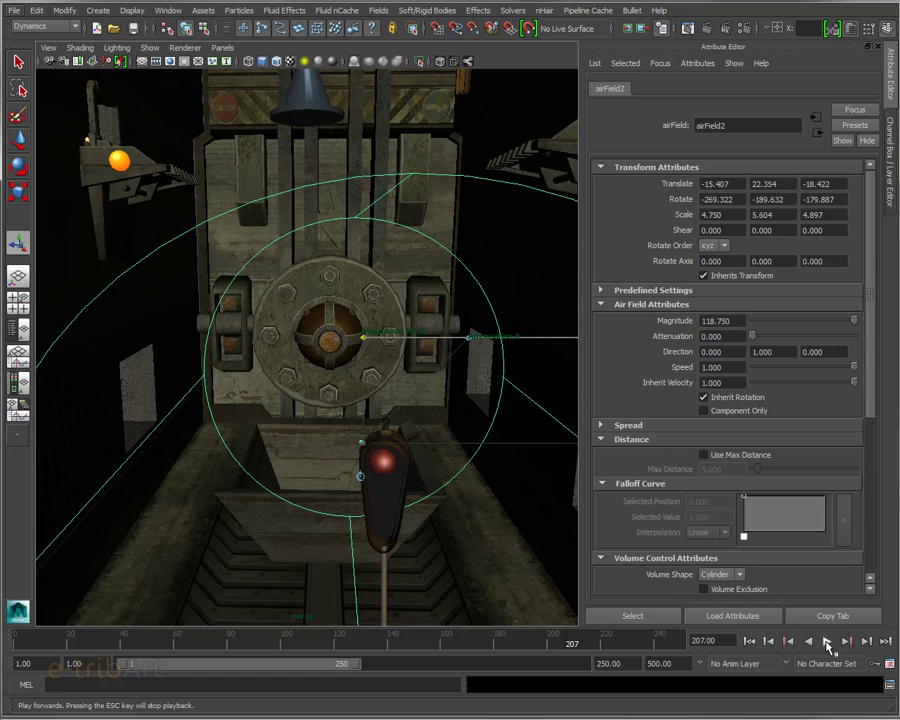
{"action": "left_click", "coordinate": [827, 642]}
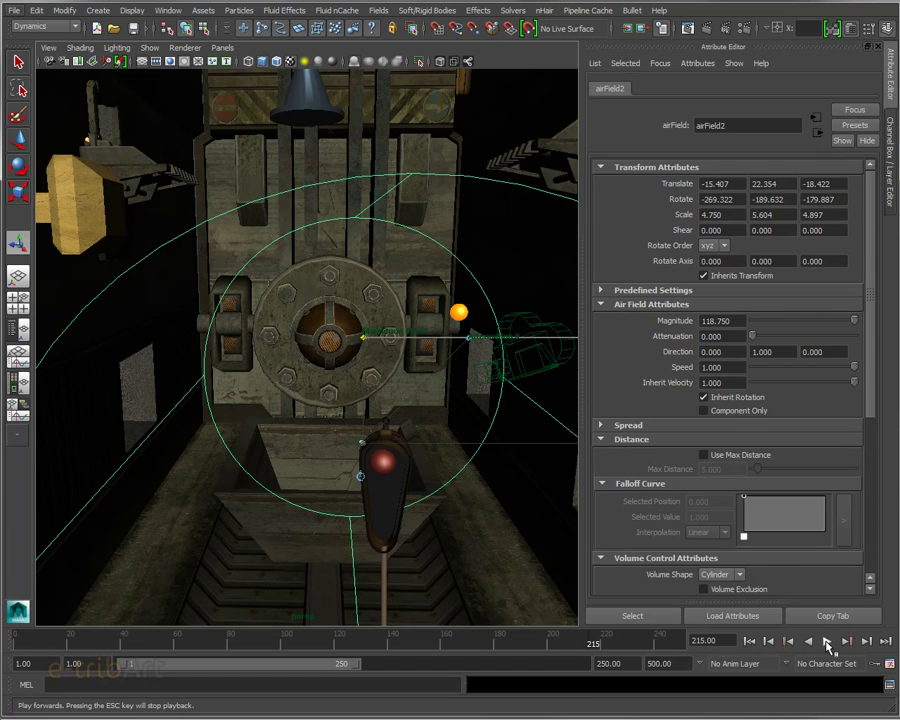
{"action": "mouse_move", "coordinate": [265, 272]}
{"action": "left_mouse_down", "text": "alt"}
{"action": "mouse_move", "coordinate": [389, 392]}
{"action": "mouse_move", "coordinate": [264, 390]}
{"action": "mouse_move", "coordinate": [340, 472]}
{"action": "mouse_move", "coordinate": [394, 377]}
{"action": "mouse_move", "coordinate": [402, 392]}
{"action": "left_mouse_up", "text": "alt"}
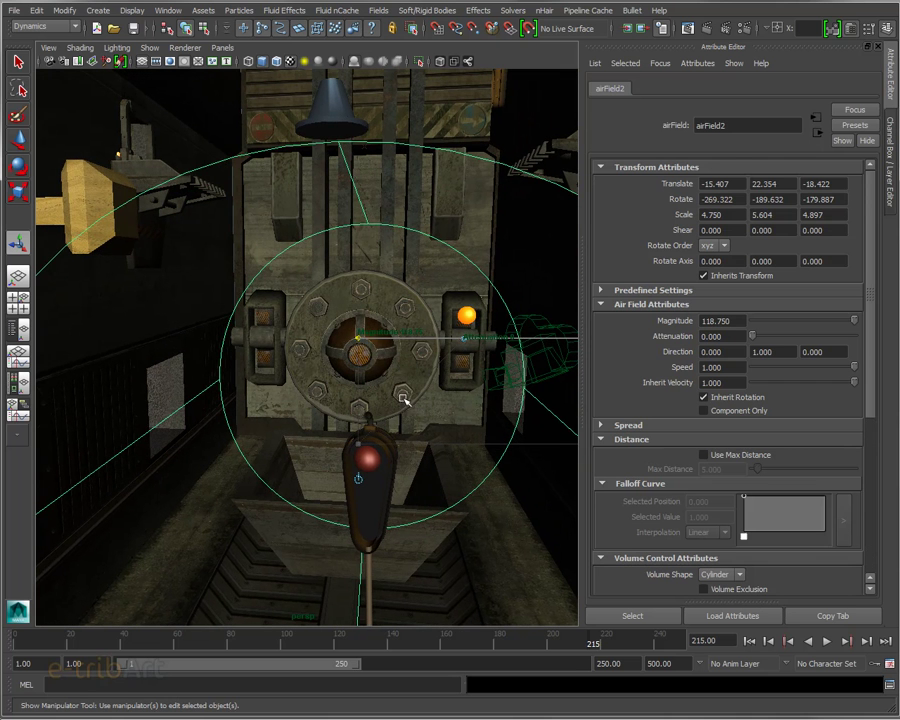
- Select the energy ball and orbit the view around the machine room
{"action": "left_click", "coordinate": [469, 317]}
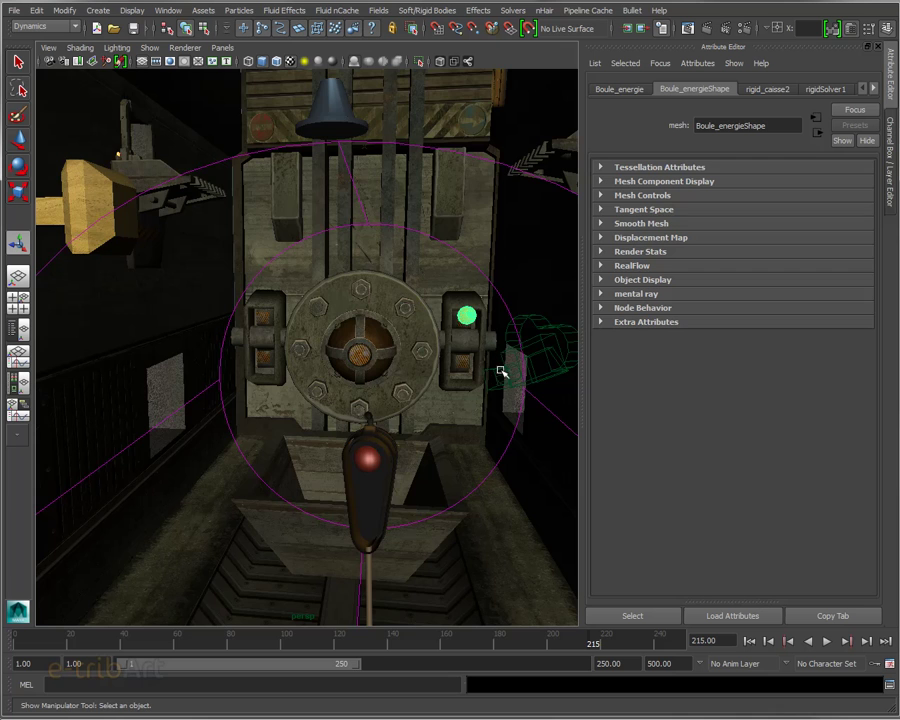
{"action": "mouse_move", "coordinate": [502, 372]}
{"action": "left_mouse_down", "text": "alt"}
{"action": "mouse_move", "coordinate": [466, 398]}
{"action": "mouse_move", "coordinate": [387, 413]}
{"action": "left_mouse_up", "text": "alt"}
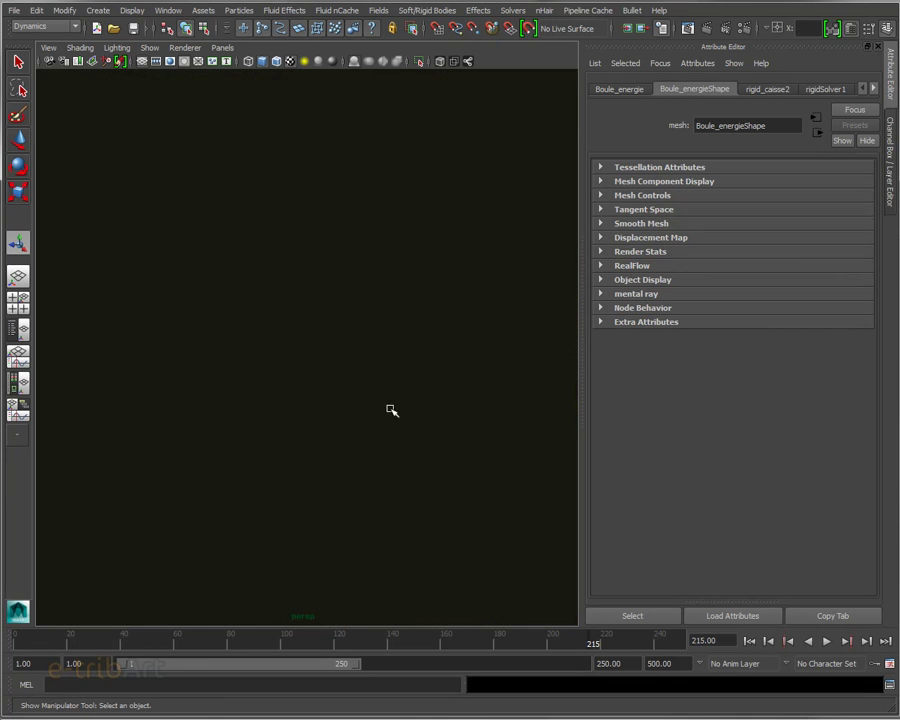
{"action": "scroll", "coordinate": [390, 410], "scroll_direction": "down", "scroll_amount": 3}
{"action": "scroll", "coordinate": [390, 410], "scroll_direction": "down", "scroll_amount": 3}
- Rewind the simulation to frame 1 and select the air field beside the machine
{"action": "scroll", "coordinate": [392, 411], "scroll_direction": "up", "scroll_amount": 4}
{"action": "scroll", "coordinate": [392, 411], "scroll_direction": "down", "scroll_amount": 3}
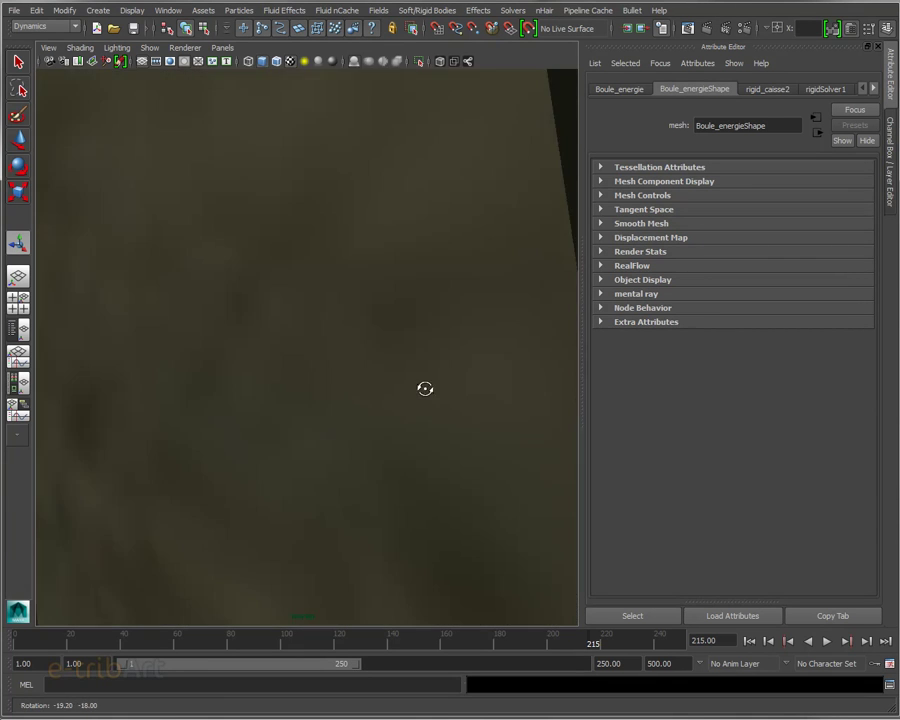
{"action": "scroll", "coordinate": [422, 384], "scroll_direction": "down", "scroll_amount": 3}
{"action": "scroll", "coordinate": [444, 374], "scroll_direction": "down", "scroll_amount": 1}
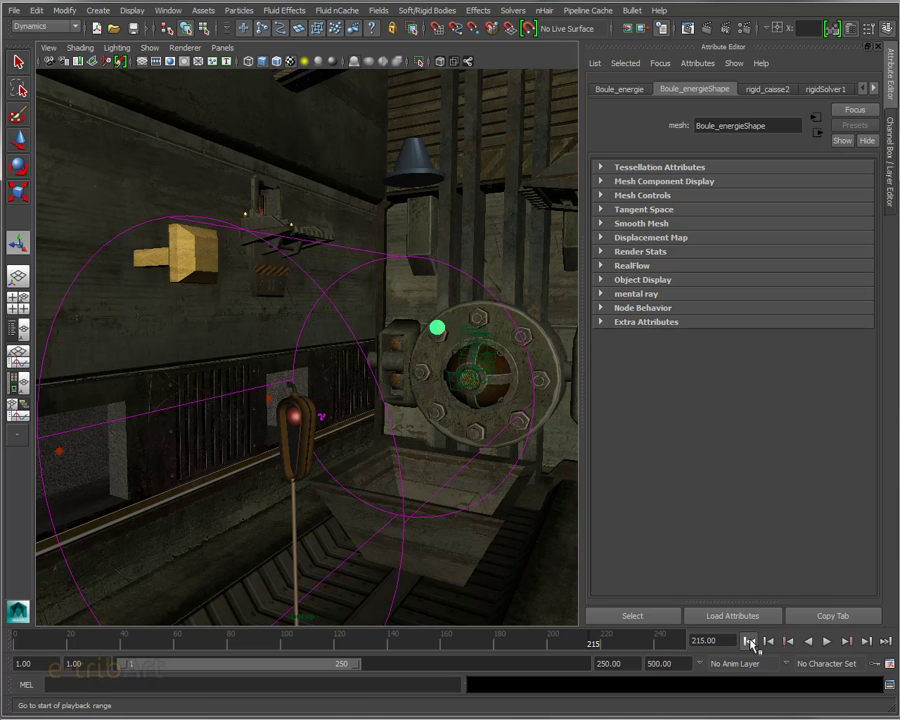
{"action": "left_click", "coordinate": [749, 641]}
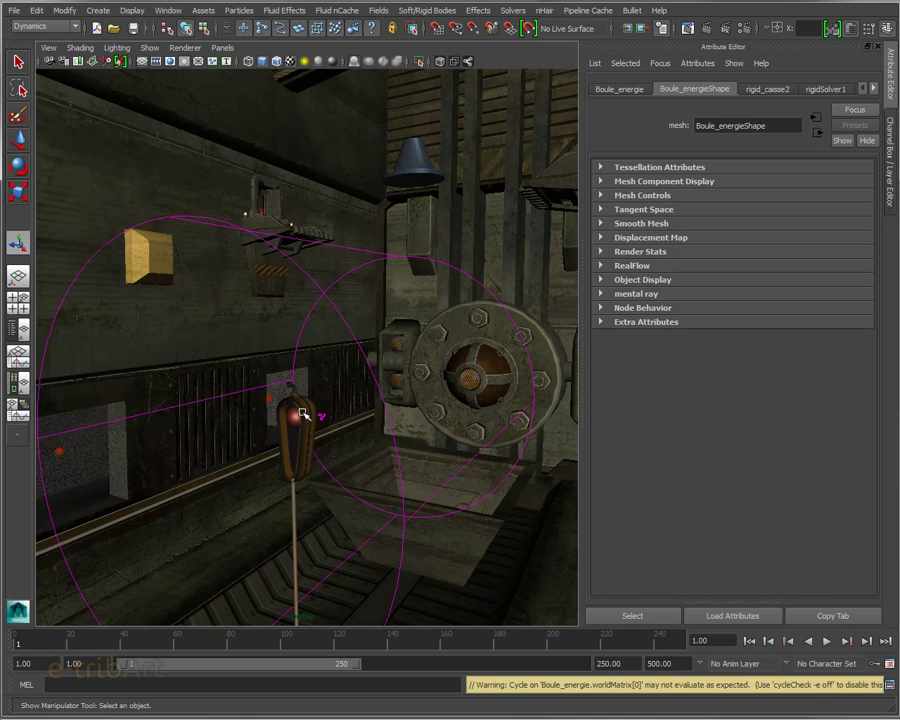
{"action": "left_click", "coordinate": [337, 383]}
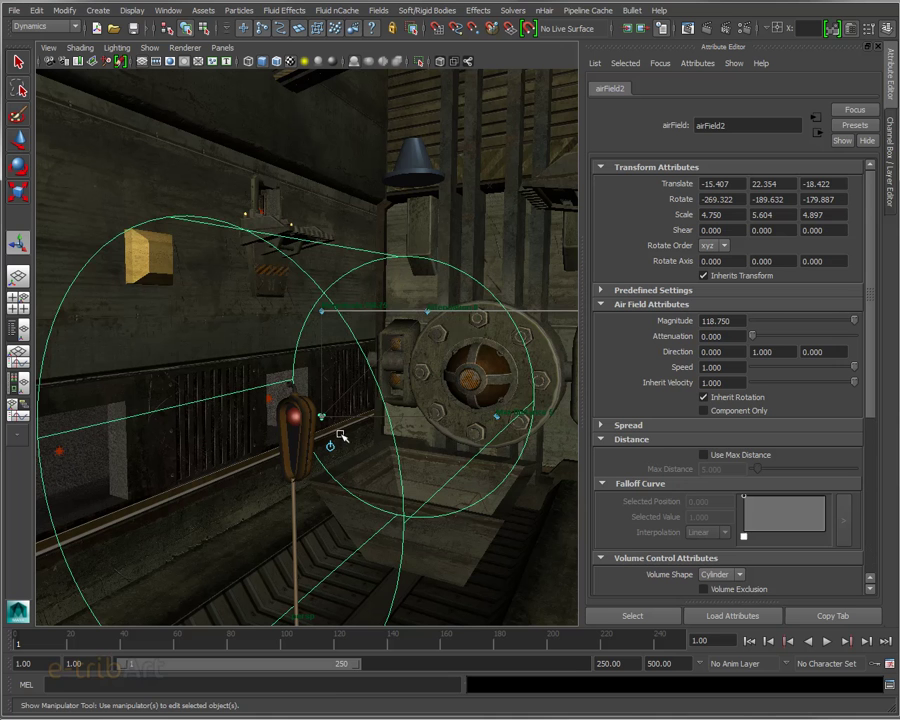
- Move airField2 to -15.519, 23.898, -19.046 and show the Channel Box instead of the Attribute Editor
{"action": "key", "text": "w"}
{"action": "left_click_drag", "start_coordinate": [268, 428], "coordinate": [288, 430]}
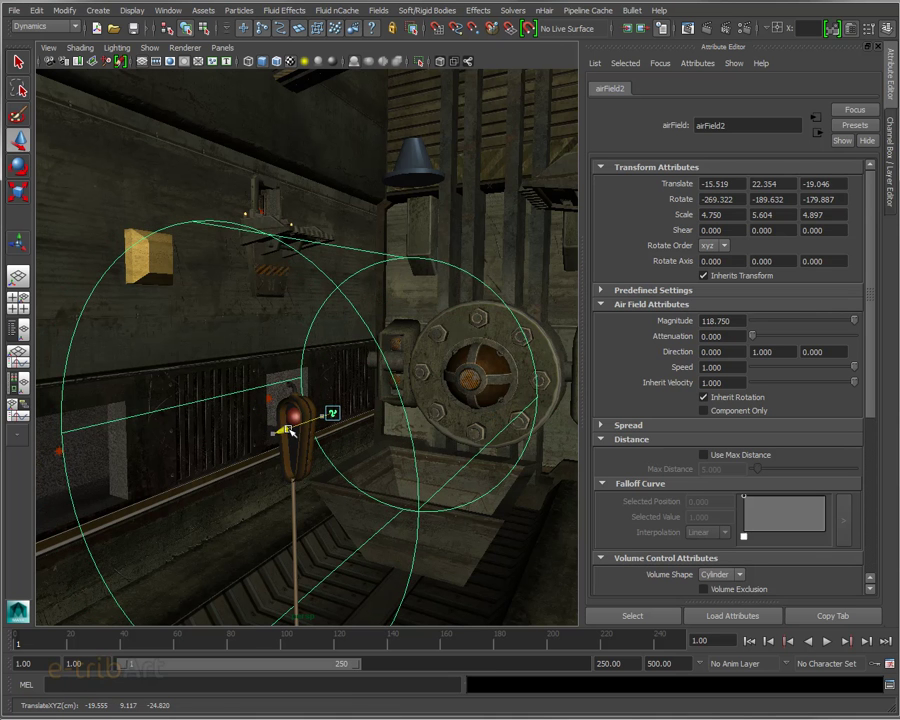
{"action": "mouse_move", "coordinate": [333, 323]}
{"action": "left_mouse_down"}
{"action": "mouse_move", "coordinate": [333, 293]}
{"action": "mouse_move", "coordinate": [346, 296]}
{"action": "mouse_move", "coordinate": [347, 271]}
{"action": "left_mouse_up"}
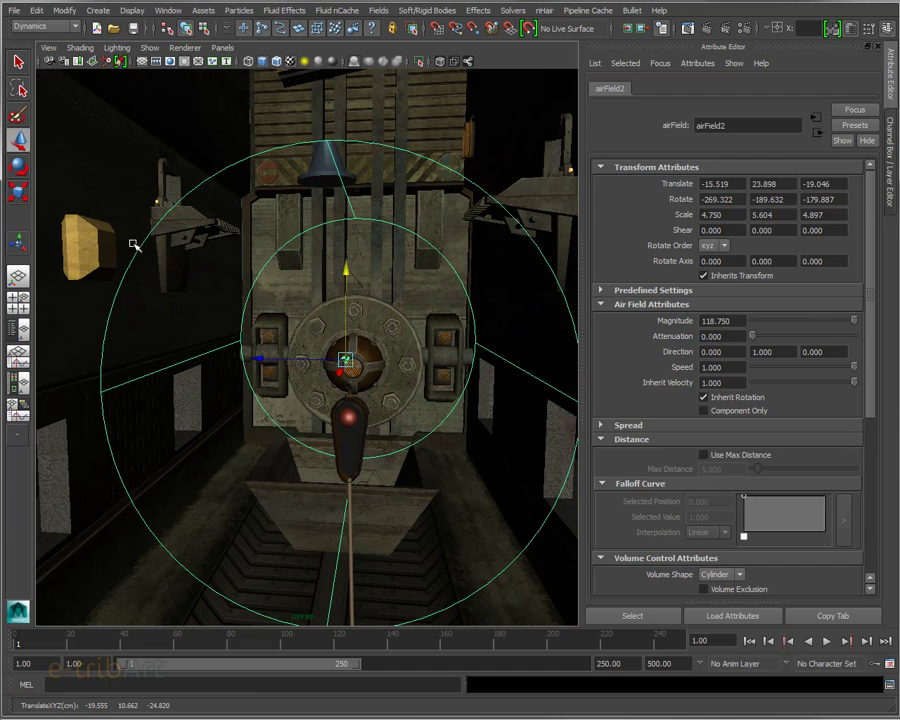
{"action": "mouse_move", "coordinate": [391, 408]}
{"action": "left_mouse_down", "text": "alt"}
{"action": "mouse_move", "coordinate": [358, 427]}
{"action": "mouse_move", "coordinate": [328, 428]}
{"action": "mouse_move", "coordinate": [352, 432]}
{"action": "mouse_move", "coordinate": [247, 352]}
{"action": "left_mouse_up", "text": "alt"}
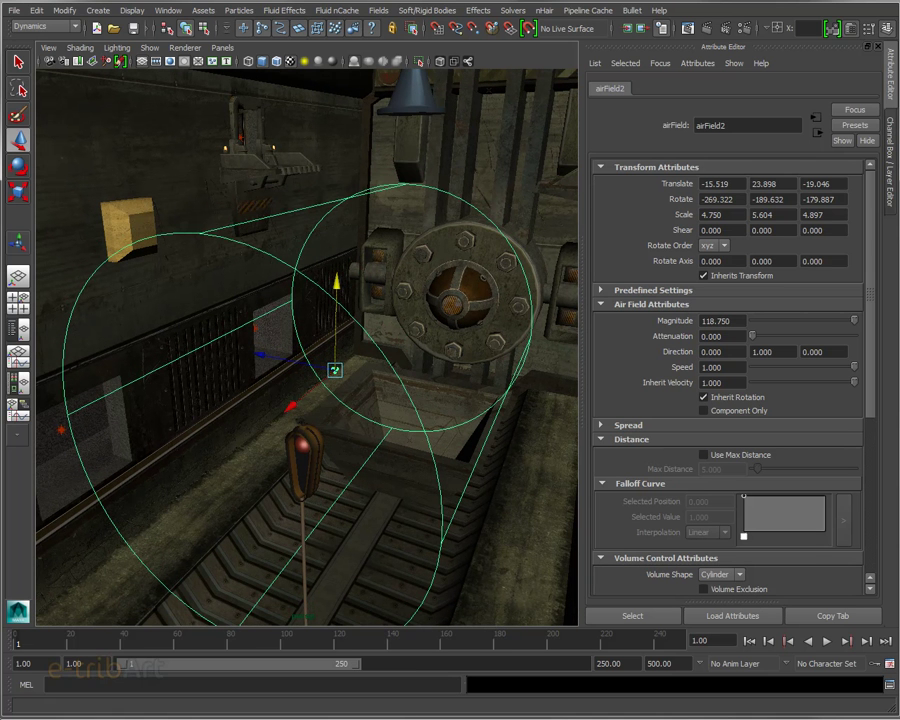
{"action": "key", "text": "ctrl+a"}
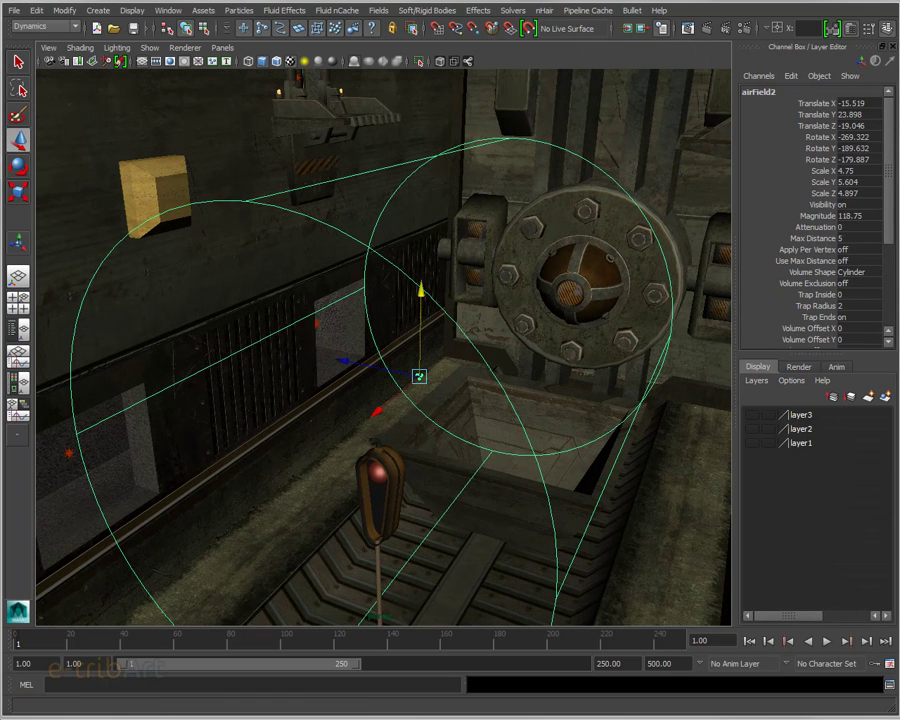
- Play the simulation from the start and stop it at frame 221
{"action": "left_click", "coordinate": [827, 641]}
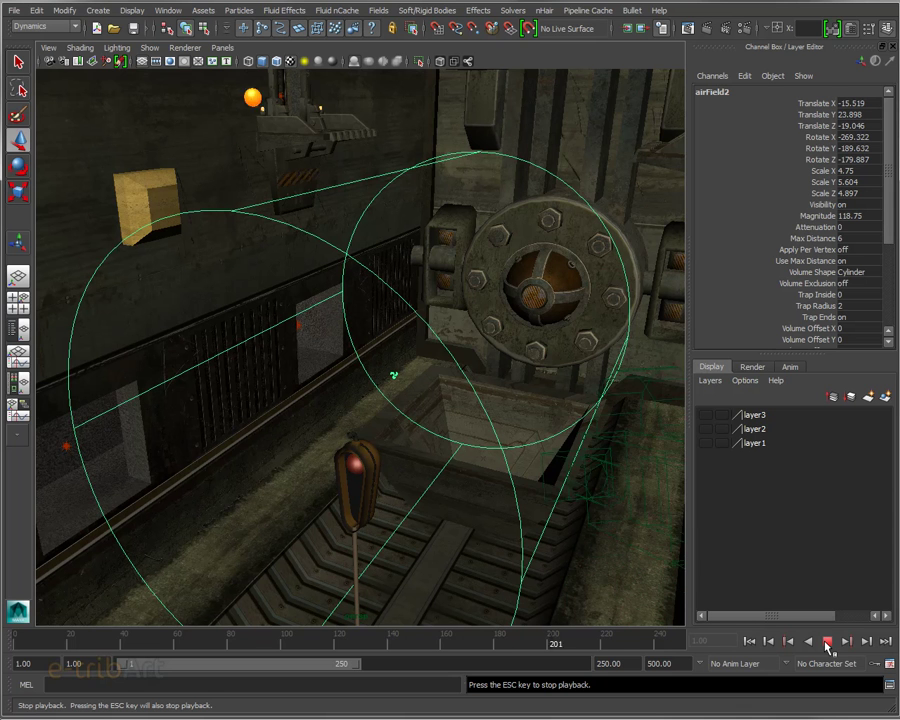
{"action": "left_click", "coordinate": [827, 643]}
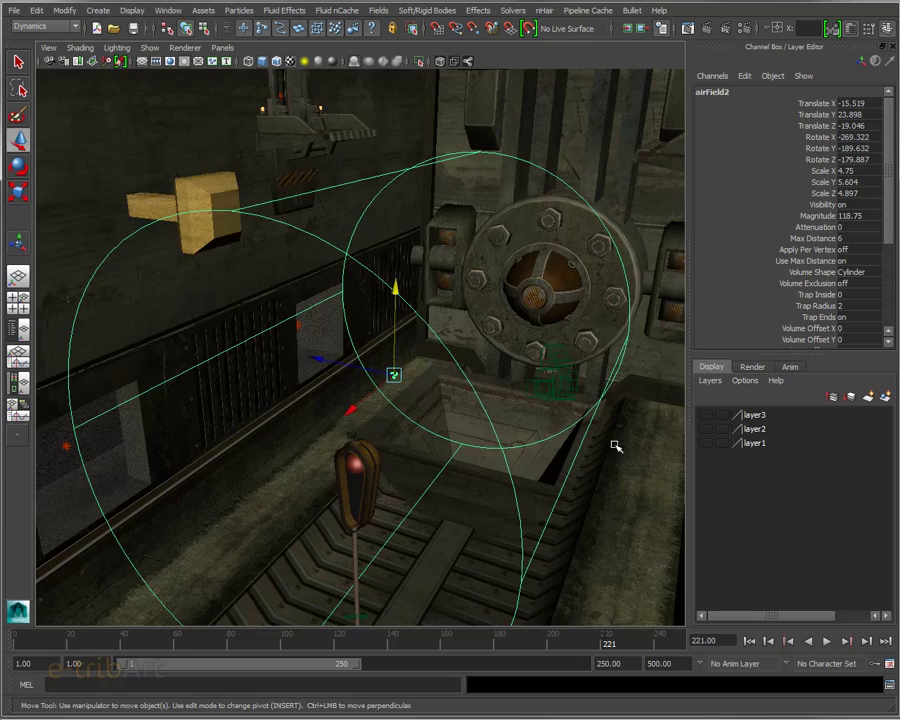
{"action": "scroll", "coordinate": [546, 456], "scroll_direction": "up", "scroll_amount": 10}
{"action": "scroll", "coordinate": [545, 450], "scroll_direction": "down", "scroll_amount": 5}
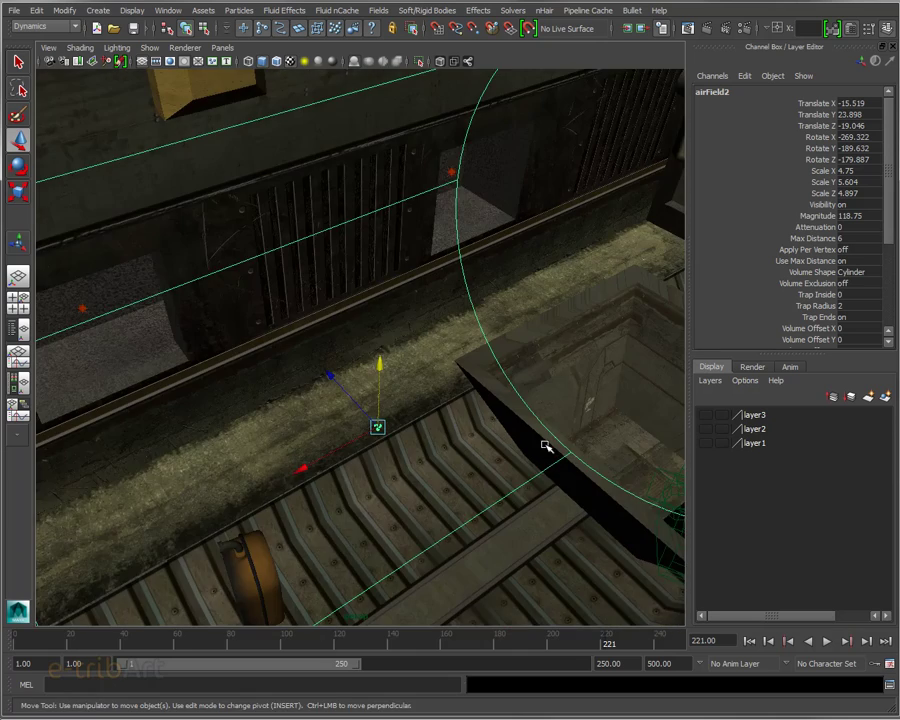
- Lift the air field to Translate Y 25.035 and view it from the front
{"action": "mouse_move", "coordinate": [546, 447]}
{"action": "left_mouse_down", "text": "alt"}
{"action": "mouse_move", "coordinate": [534, 426]}
{"action": "mouse_move", "coordinate": [596, 592]}
{"action": "mouse_move", "coordinate": [568, 512]}
{"action": "mouse_move", "coordinate": [615, 476]}
{"action": "mouse_move", "coordinate": [578, 492]}
{"action": "left_mouse_up", "text": "alt"}
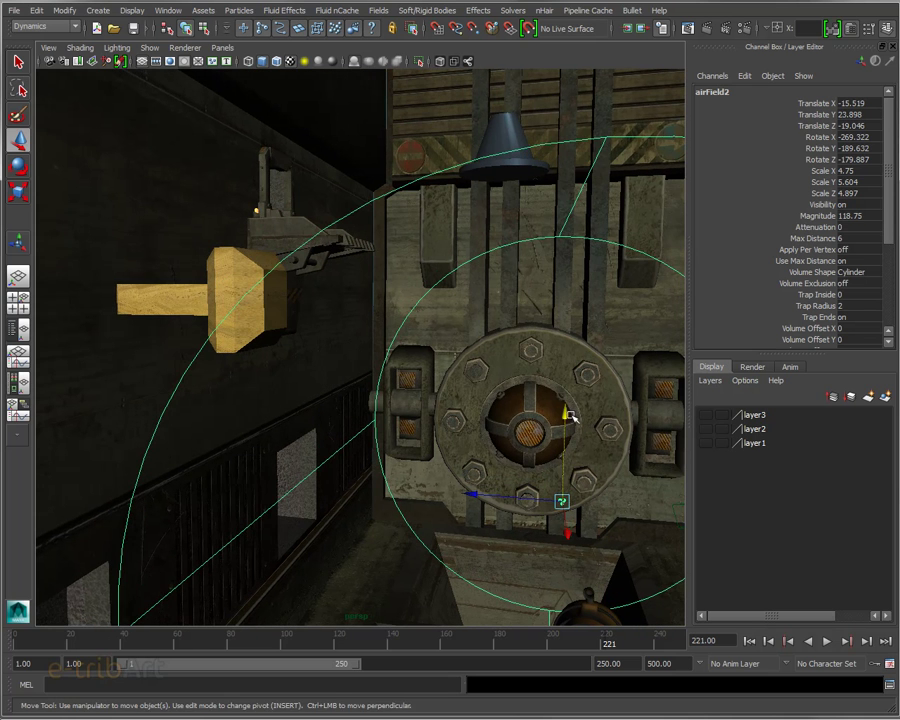
{"action": "mouse_move", "coordinate": [562, 352]}
{"action": "left_mouse_down"}
{"action": "mouse_move", "coordinate": [560, 392]}
{"action": "mouse_move", "coordinate": [546, 416]}
{"action": "mouse_move", "coordinate": [567, 349]}
{"action": "left_mouse_up"}
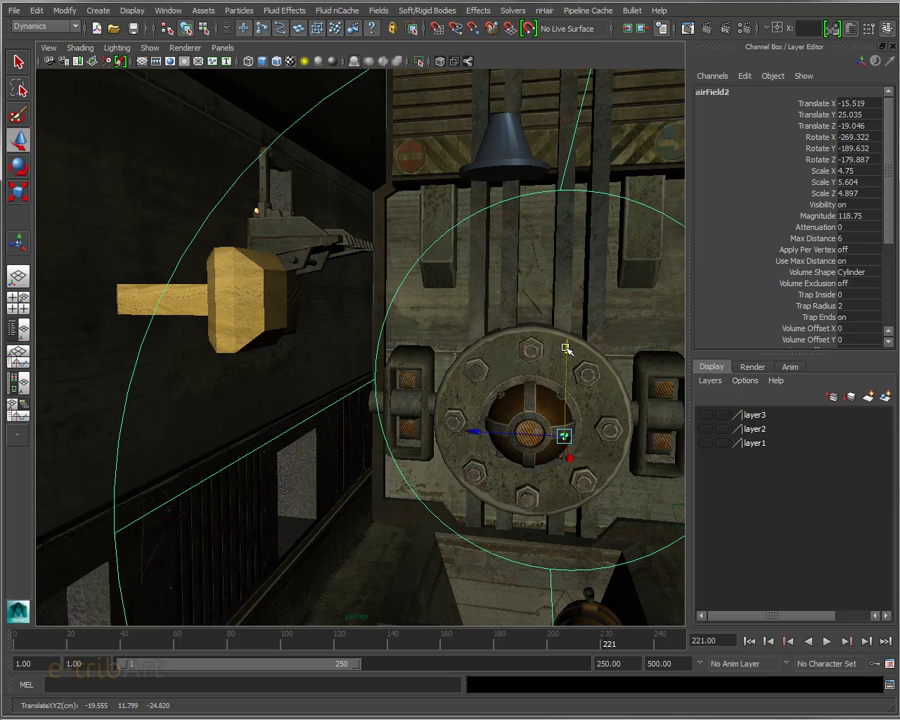
{"action": "mouse_move", "coordinate": [541, 430]}
{"action": "left_mouse_down", "text": "alt"}
{"action": "mouse_move", "coordinate": [424, 382]}
{"action": "mouse_move", "coordinate": [434, 366]}
{"action": "mouse_move", "coordinate": [512, 418]}
{"action": "mouse_move", "coordinate": [466, 421]}
{"action": "left_mouse_up", "text": "alt"}
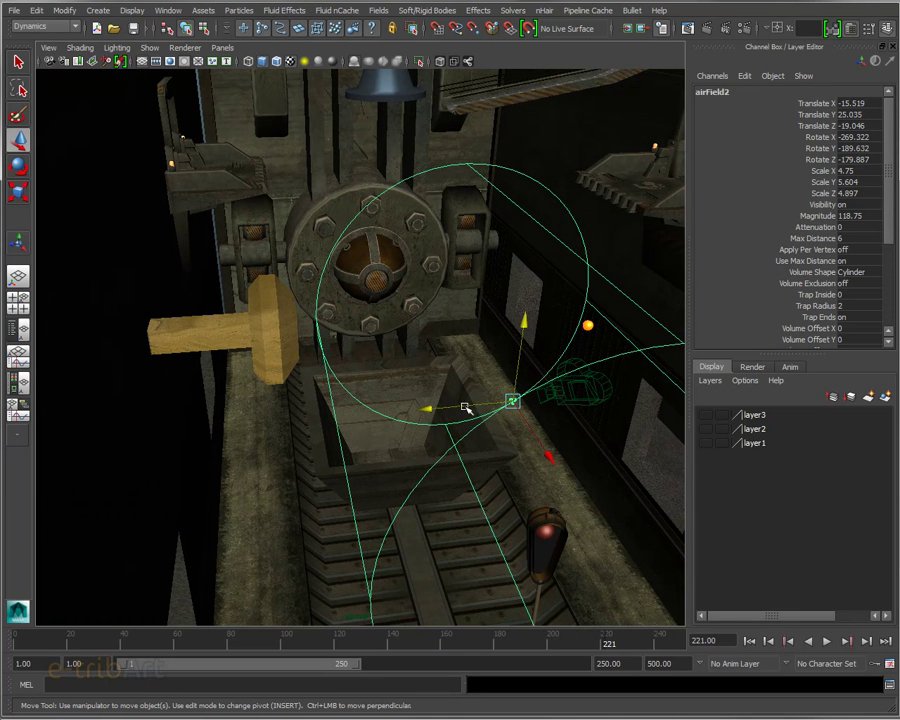